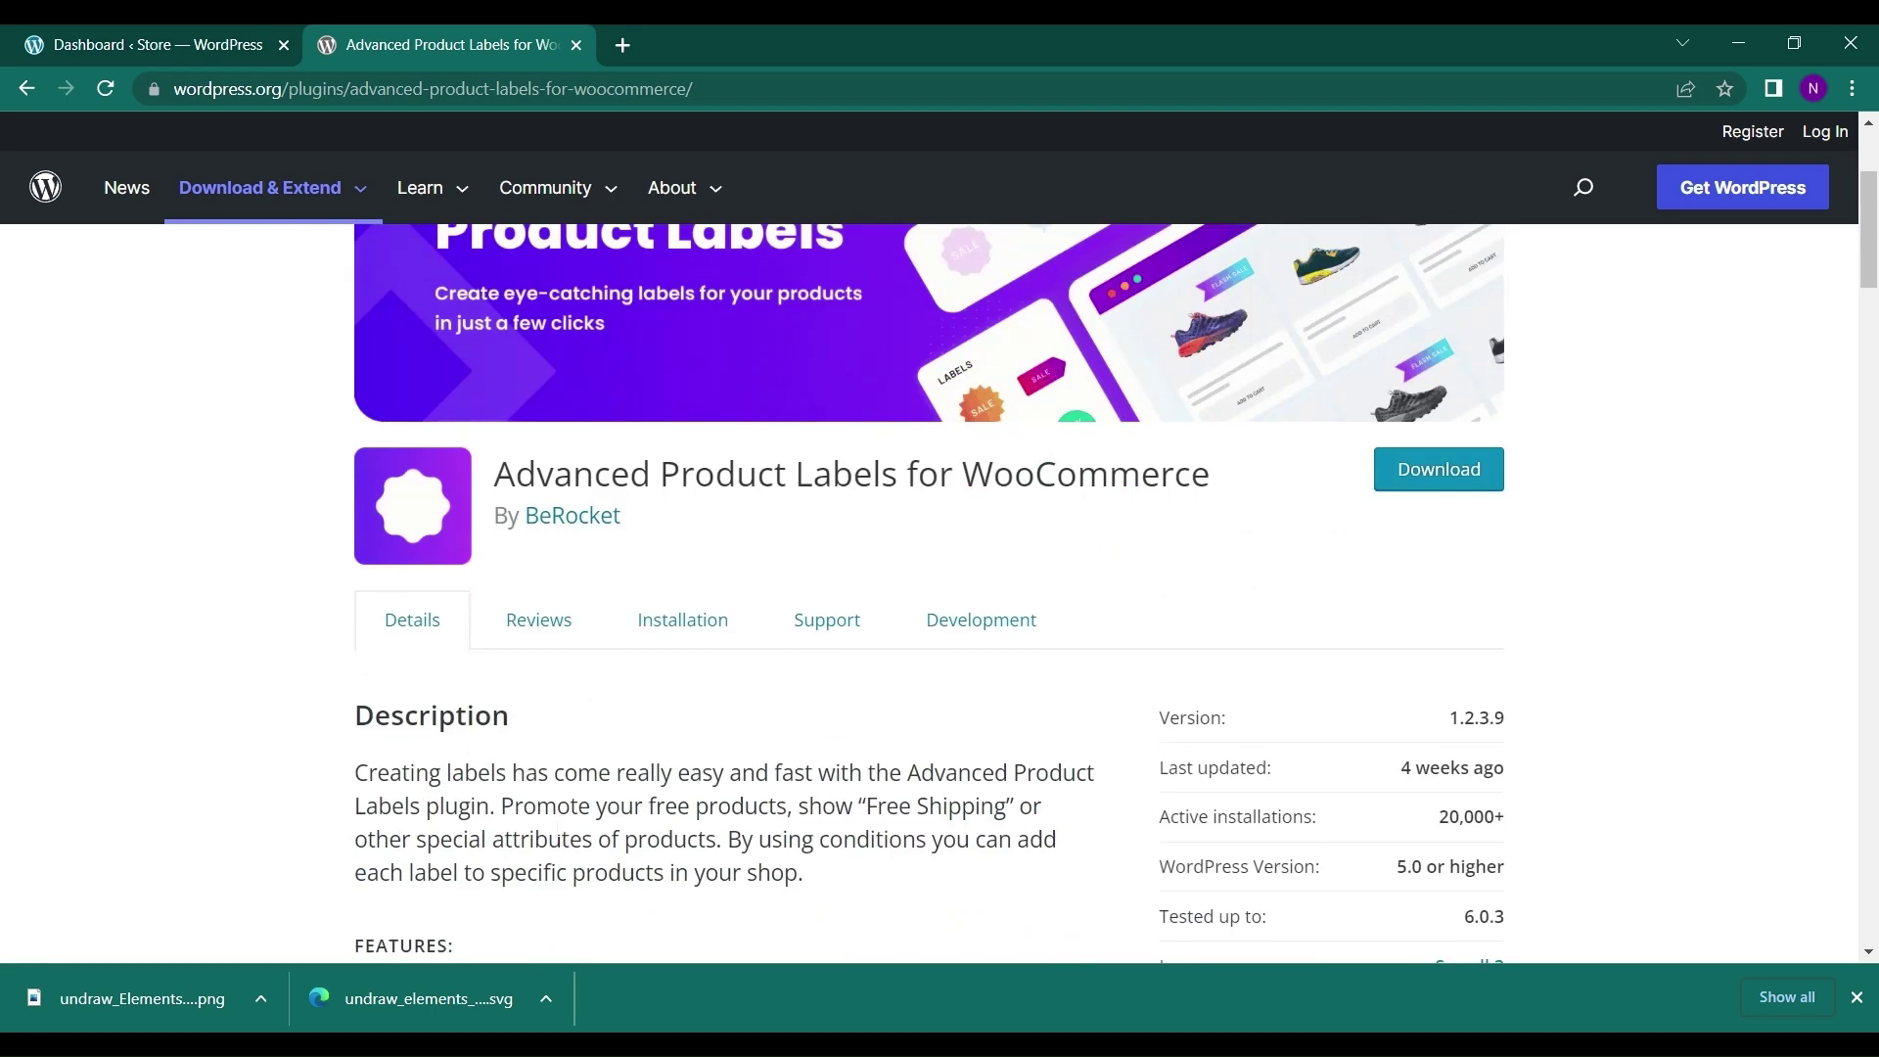
# - Switch to the store's WordPress dashboard and open the page for adding new plugins
pyautogui.click(137, 44)
pyautogui.moveTo(140, 500)
pyautogui.moveTo(116, 370)
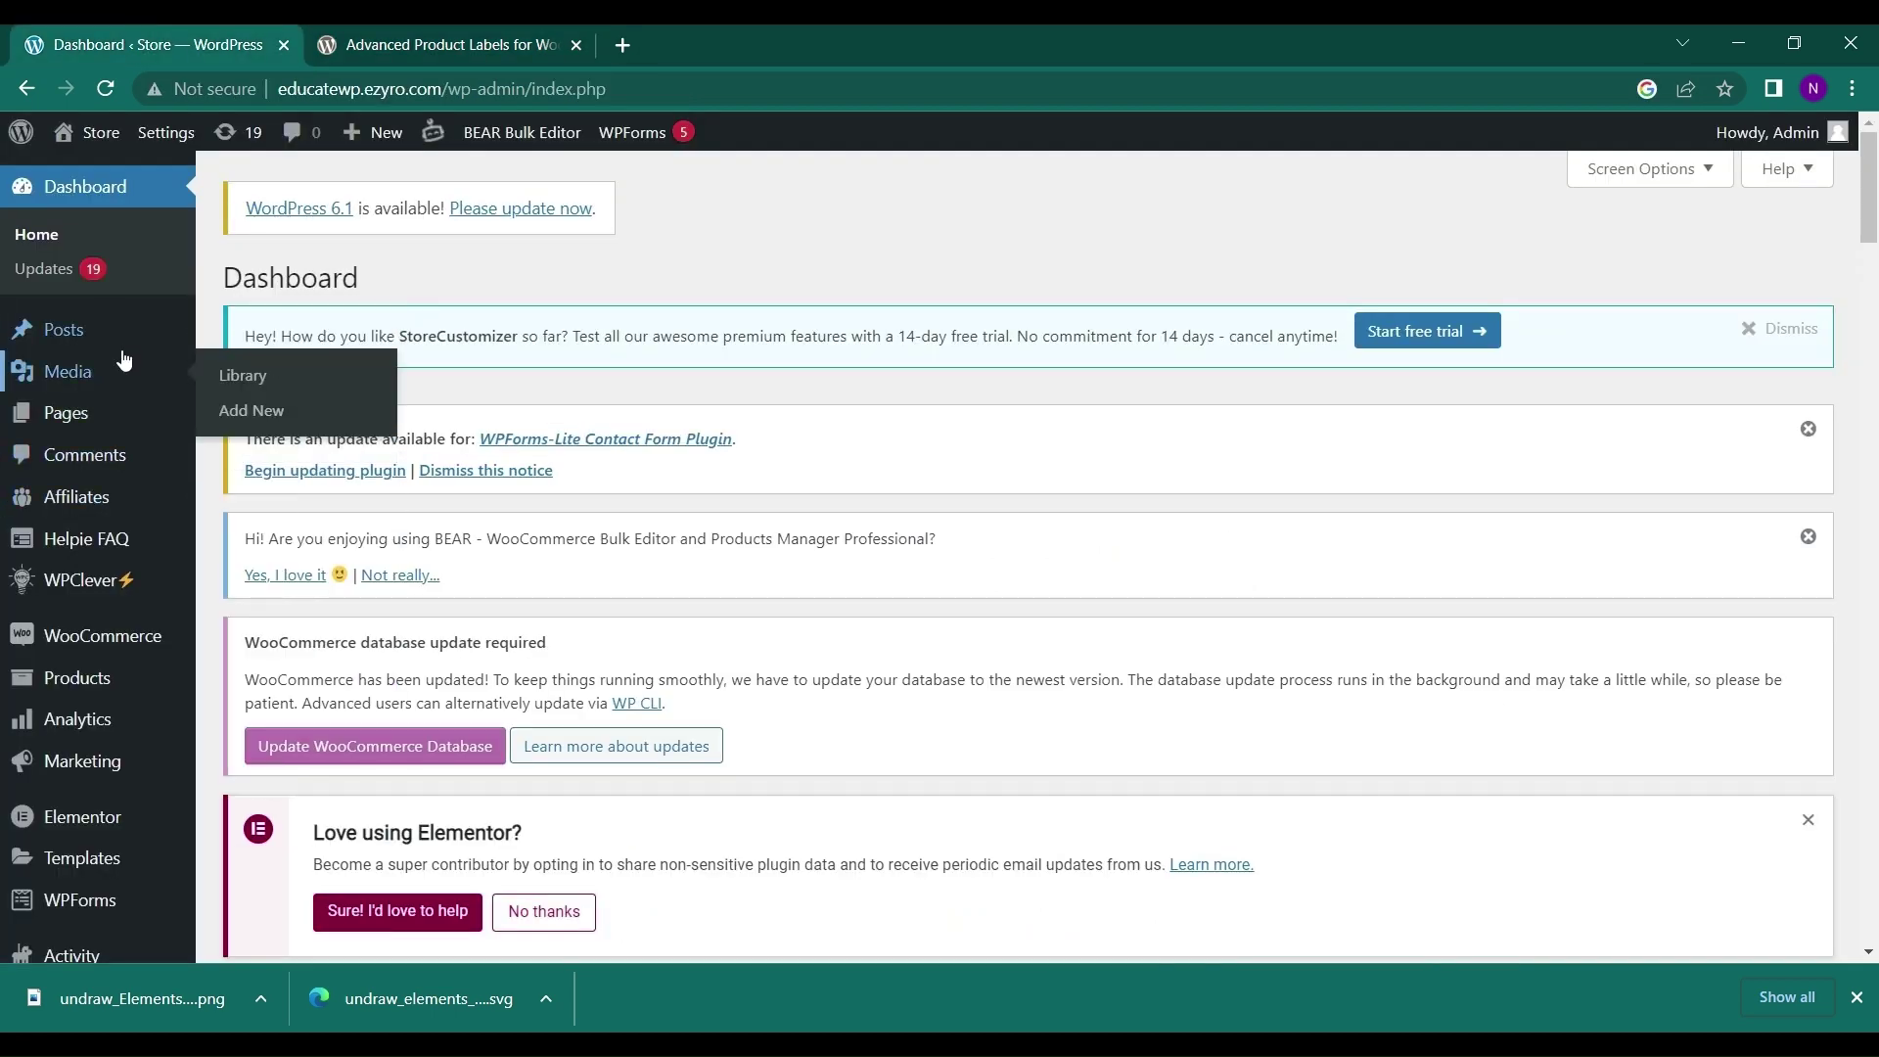
pyautogui.scroll(-2, 115, 370)
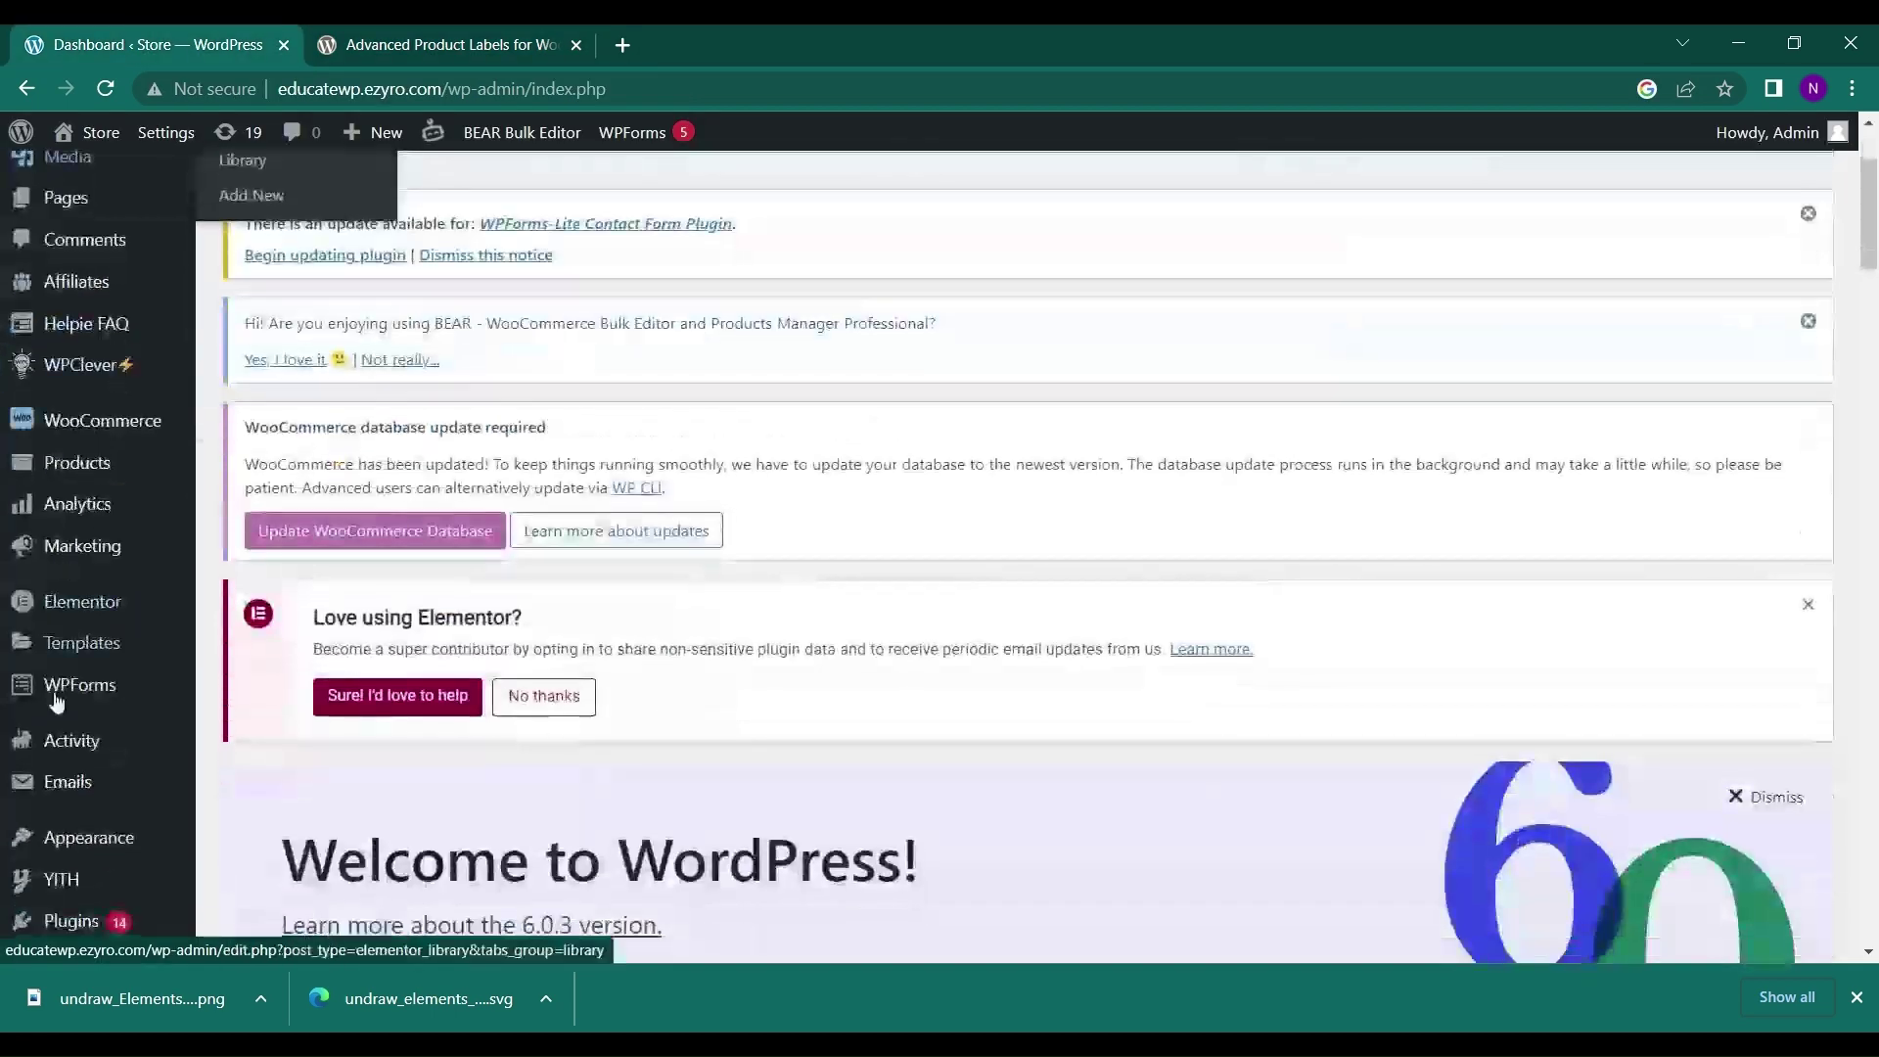
pyautogui.moveTo(36, 910)
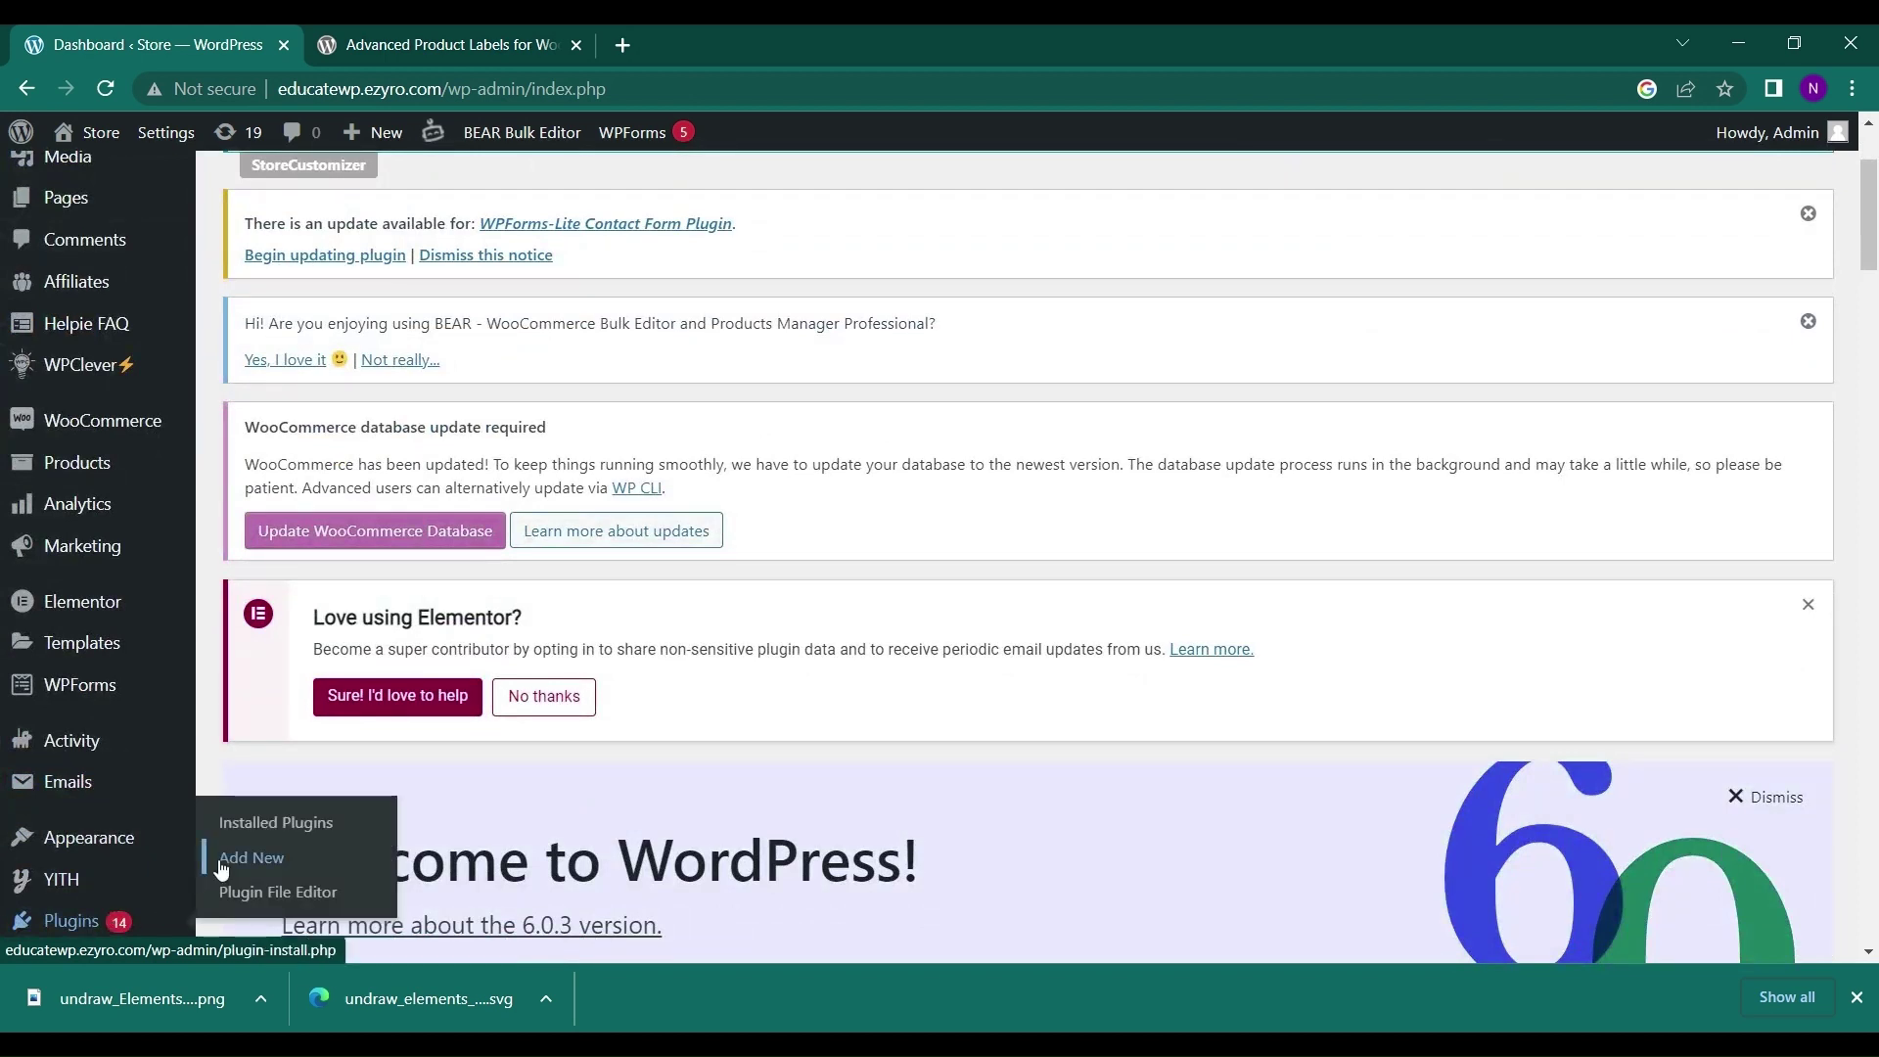
pyautogui.click(583, 698)
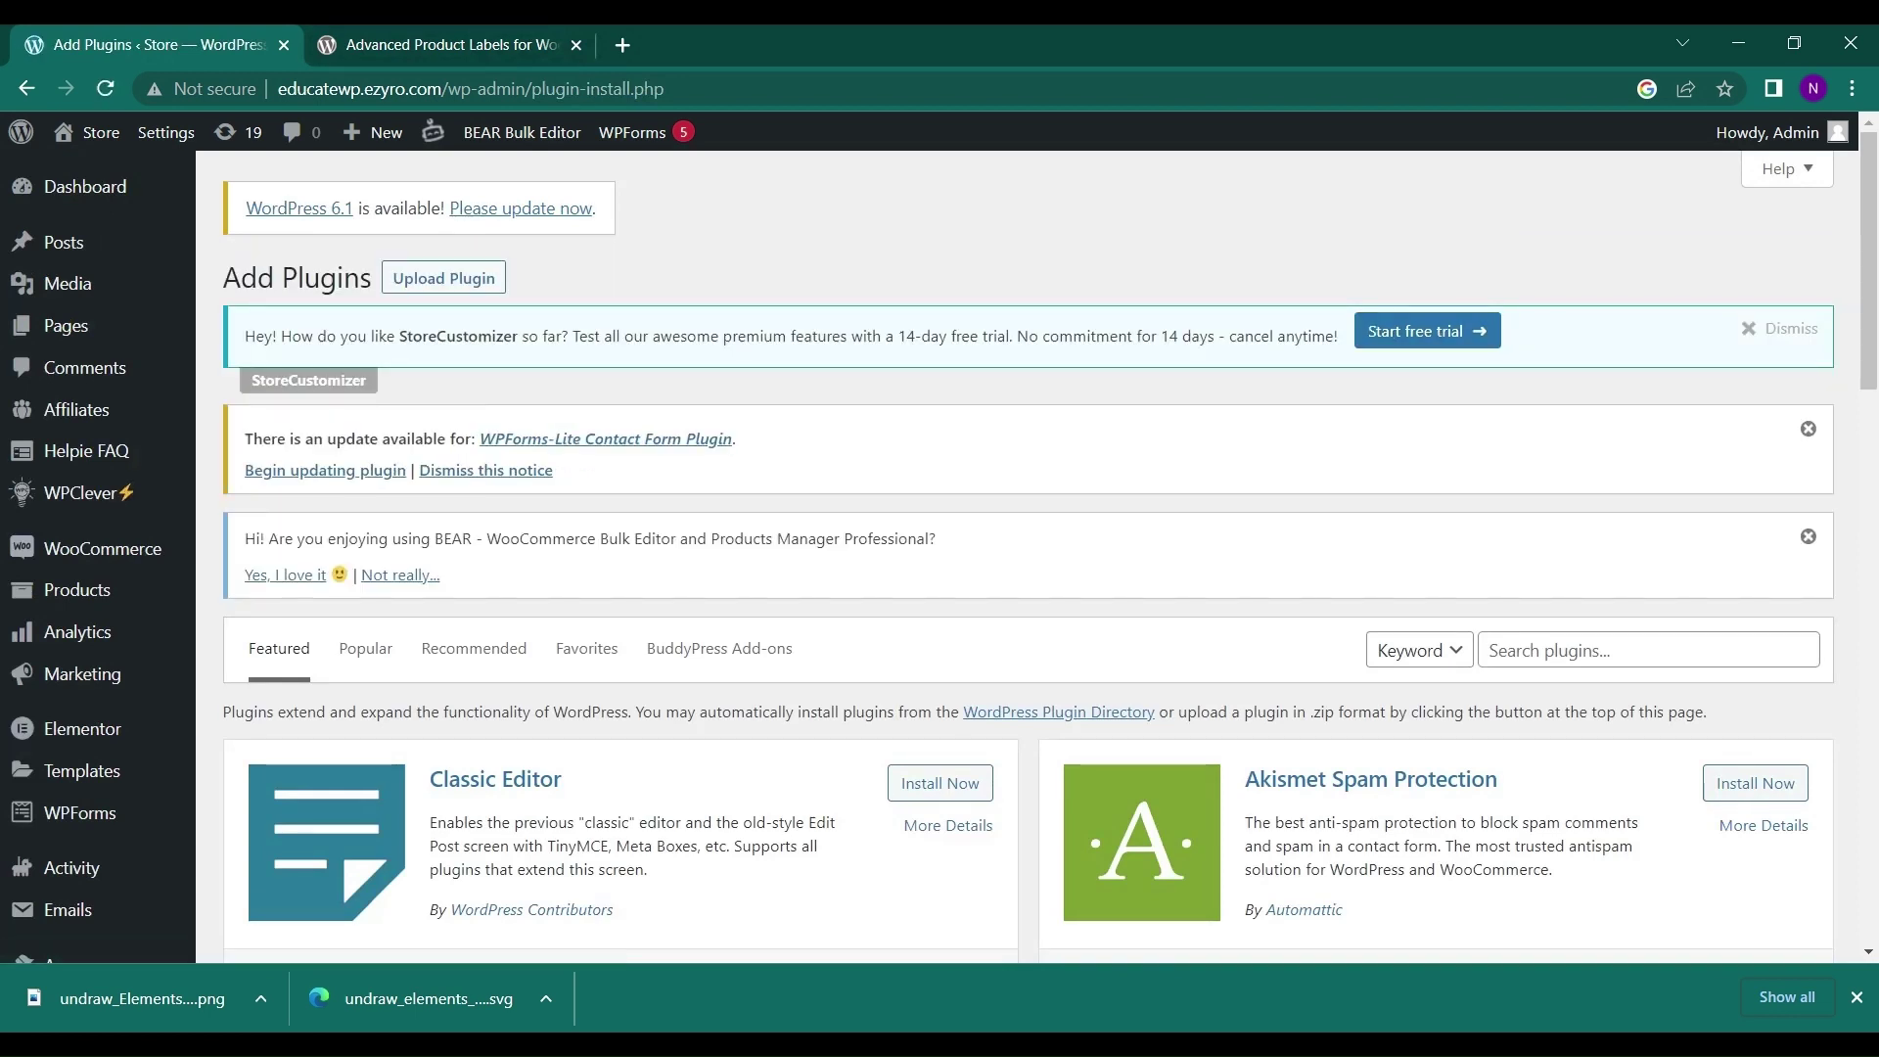
# - Search the plugins for "product labels", then install and activate Advanced Product Labels for WooCommerce by BeRocket
pyautogui.click(1551, 653)
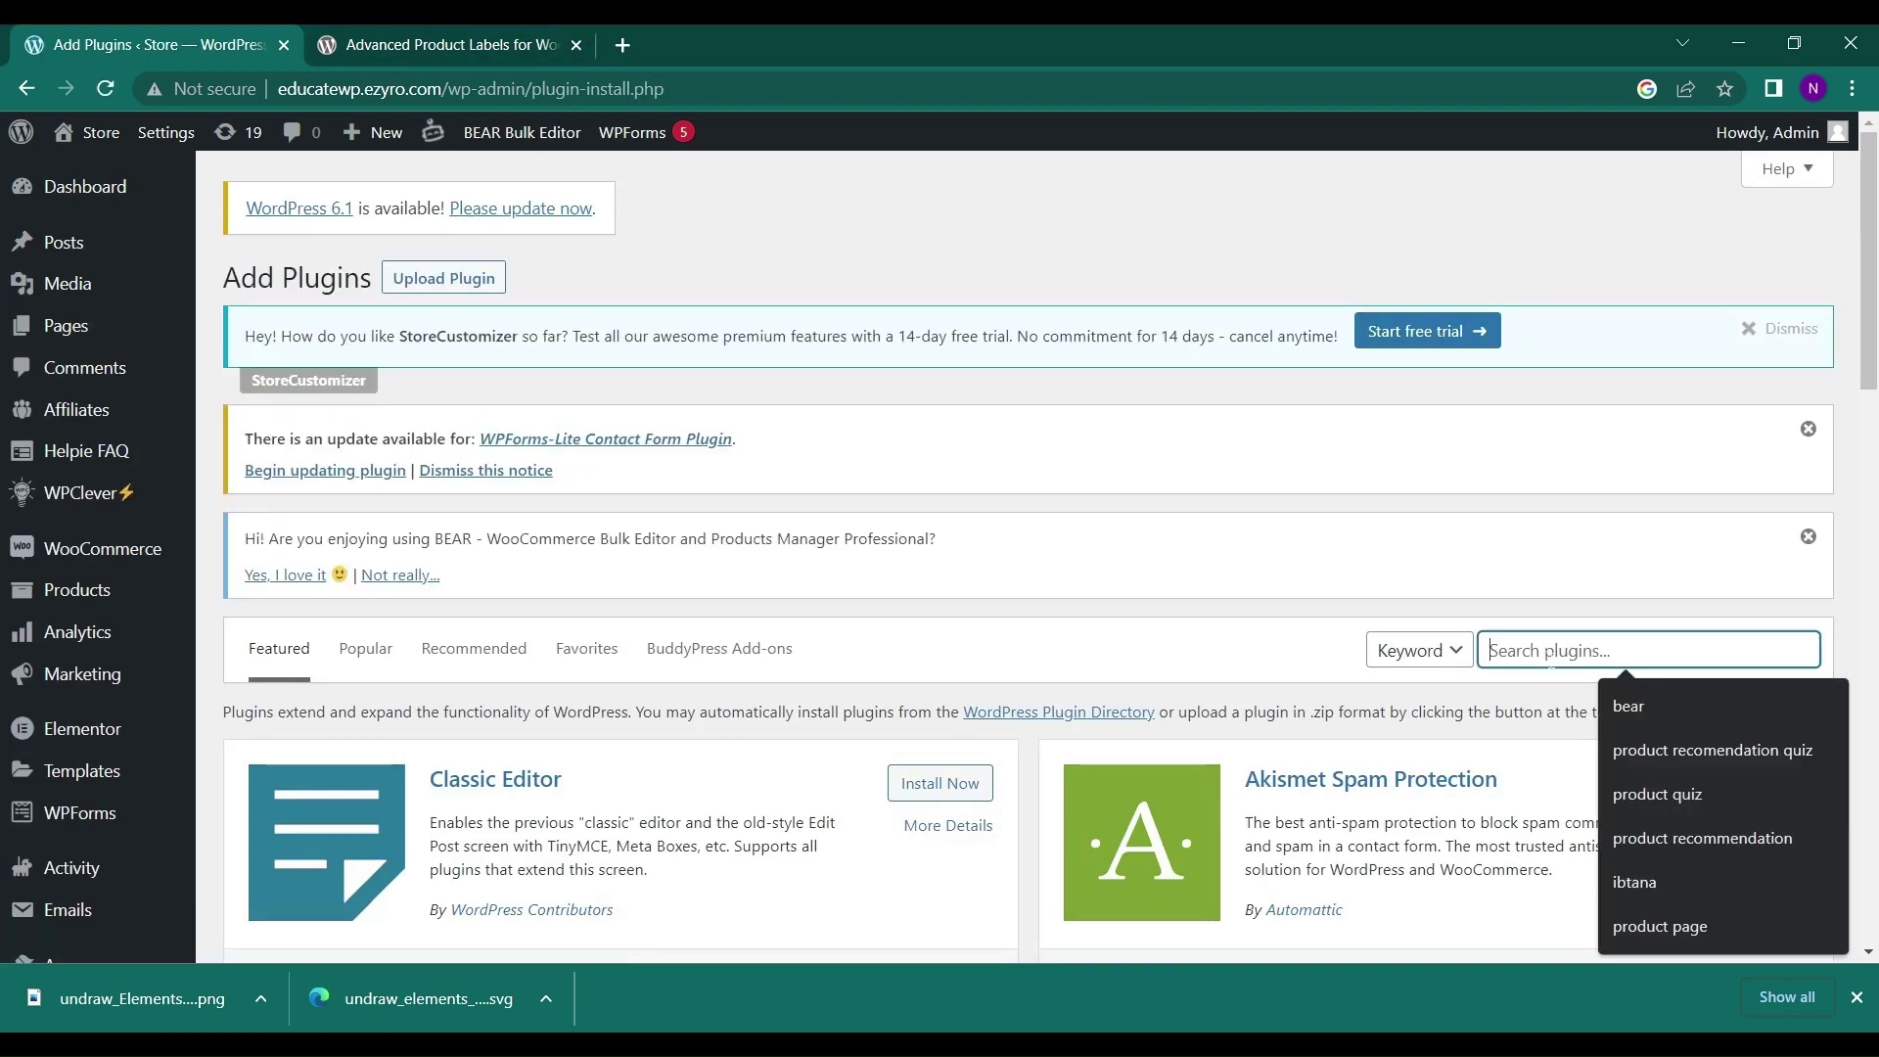
pyautogui.write('pr')
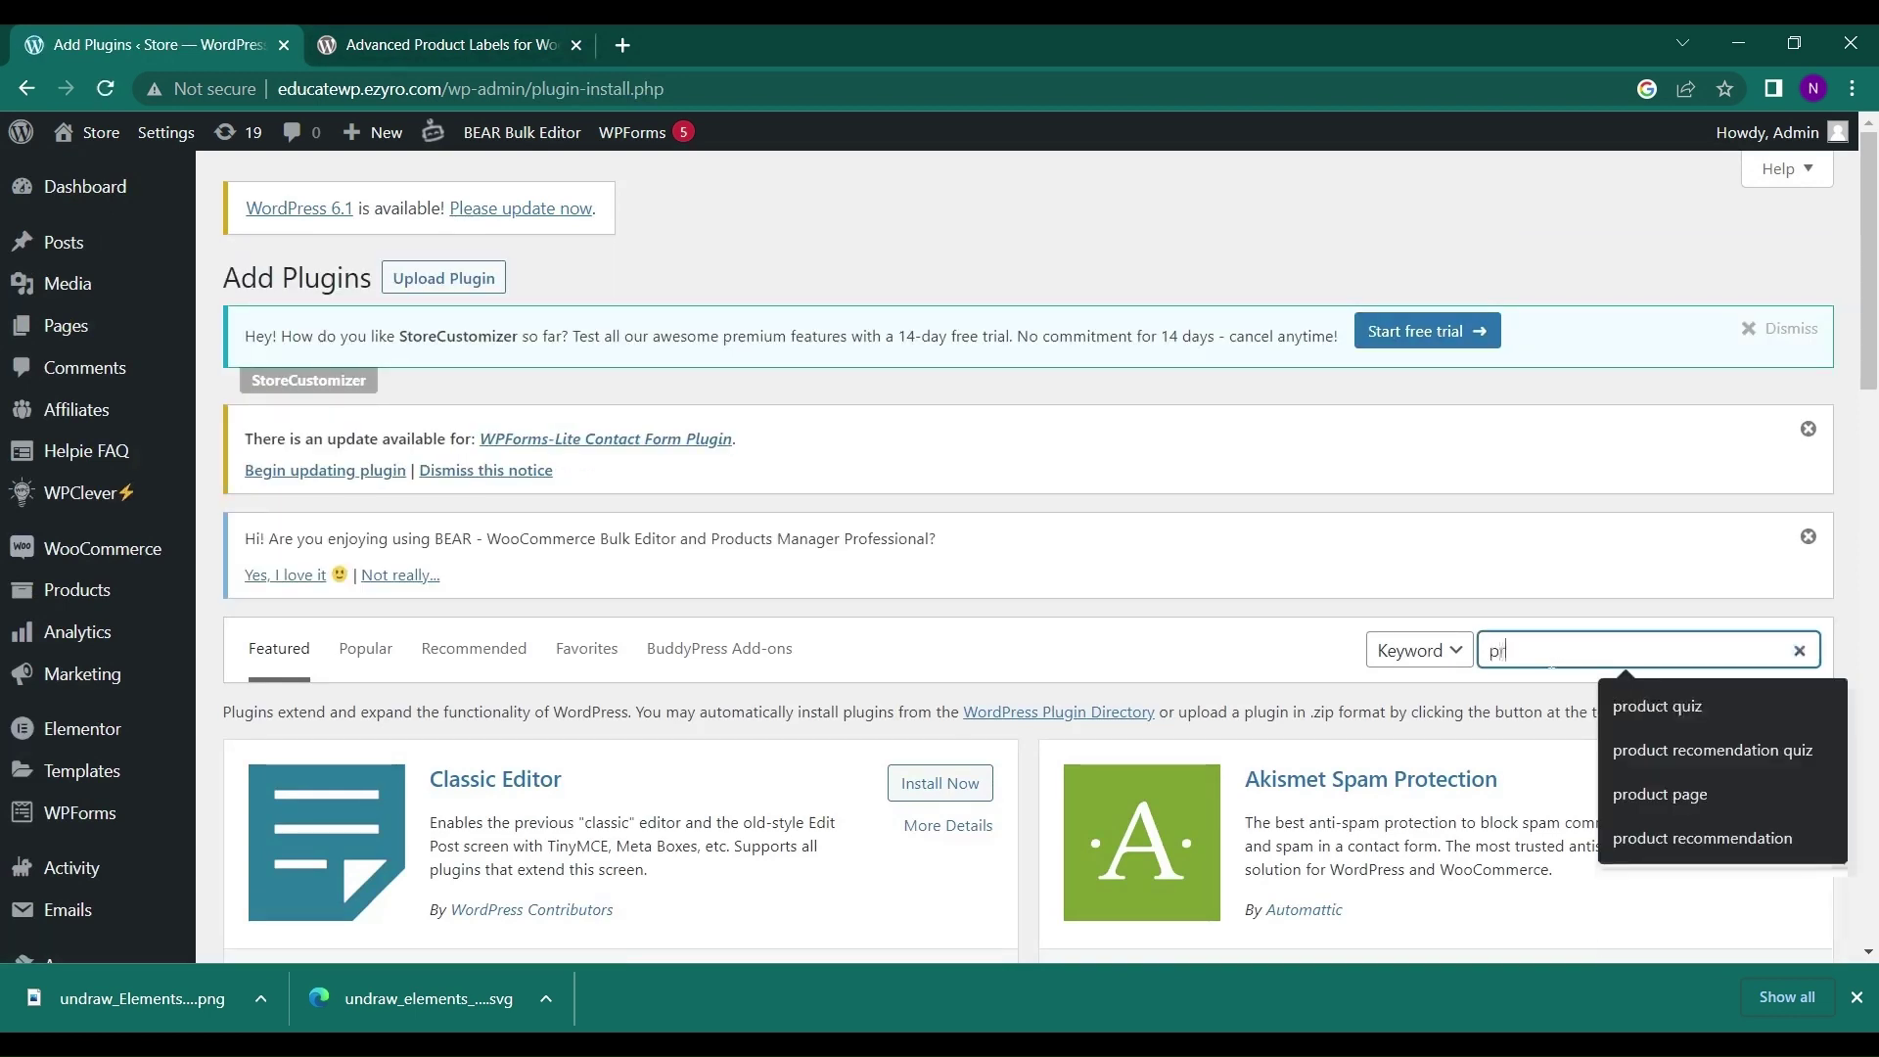
pyautogui.write('oduct labels')
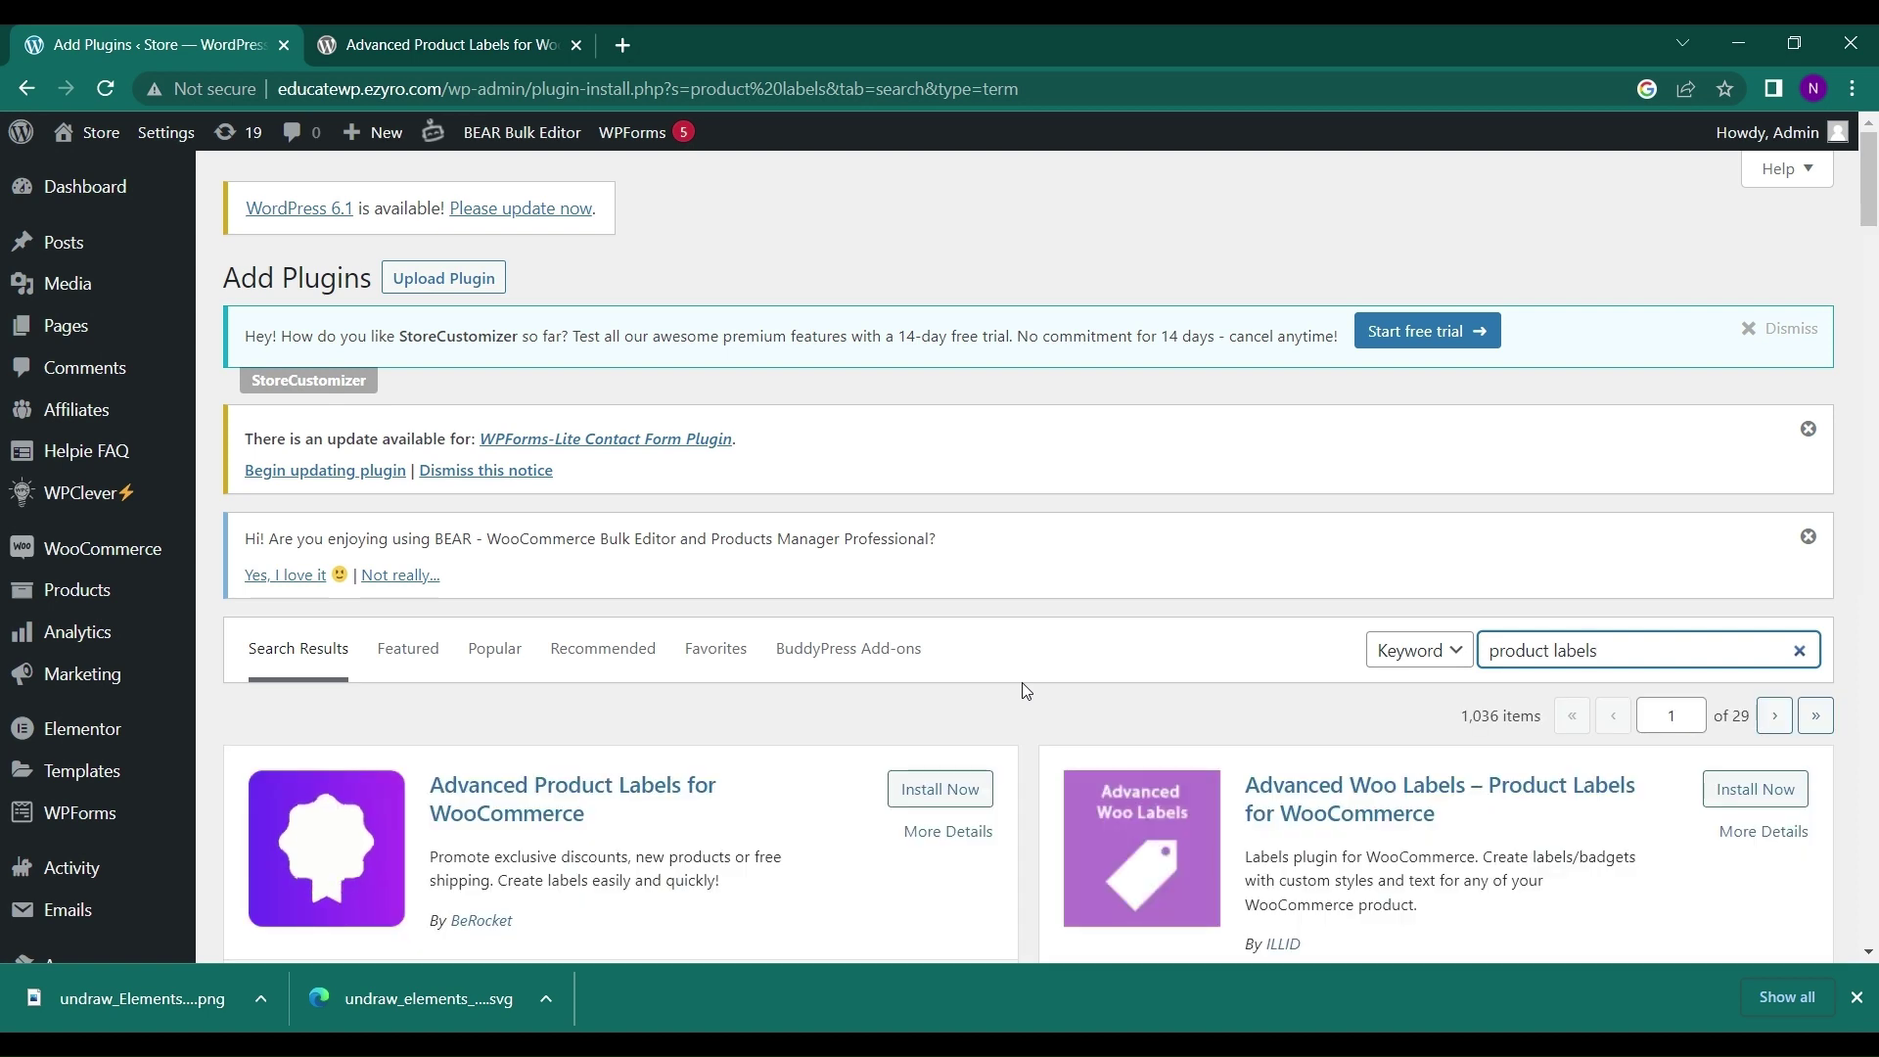
pyautogui.scroll(-3, 1021, 683)
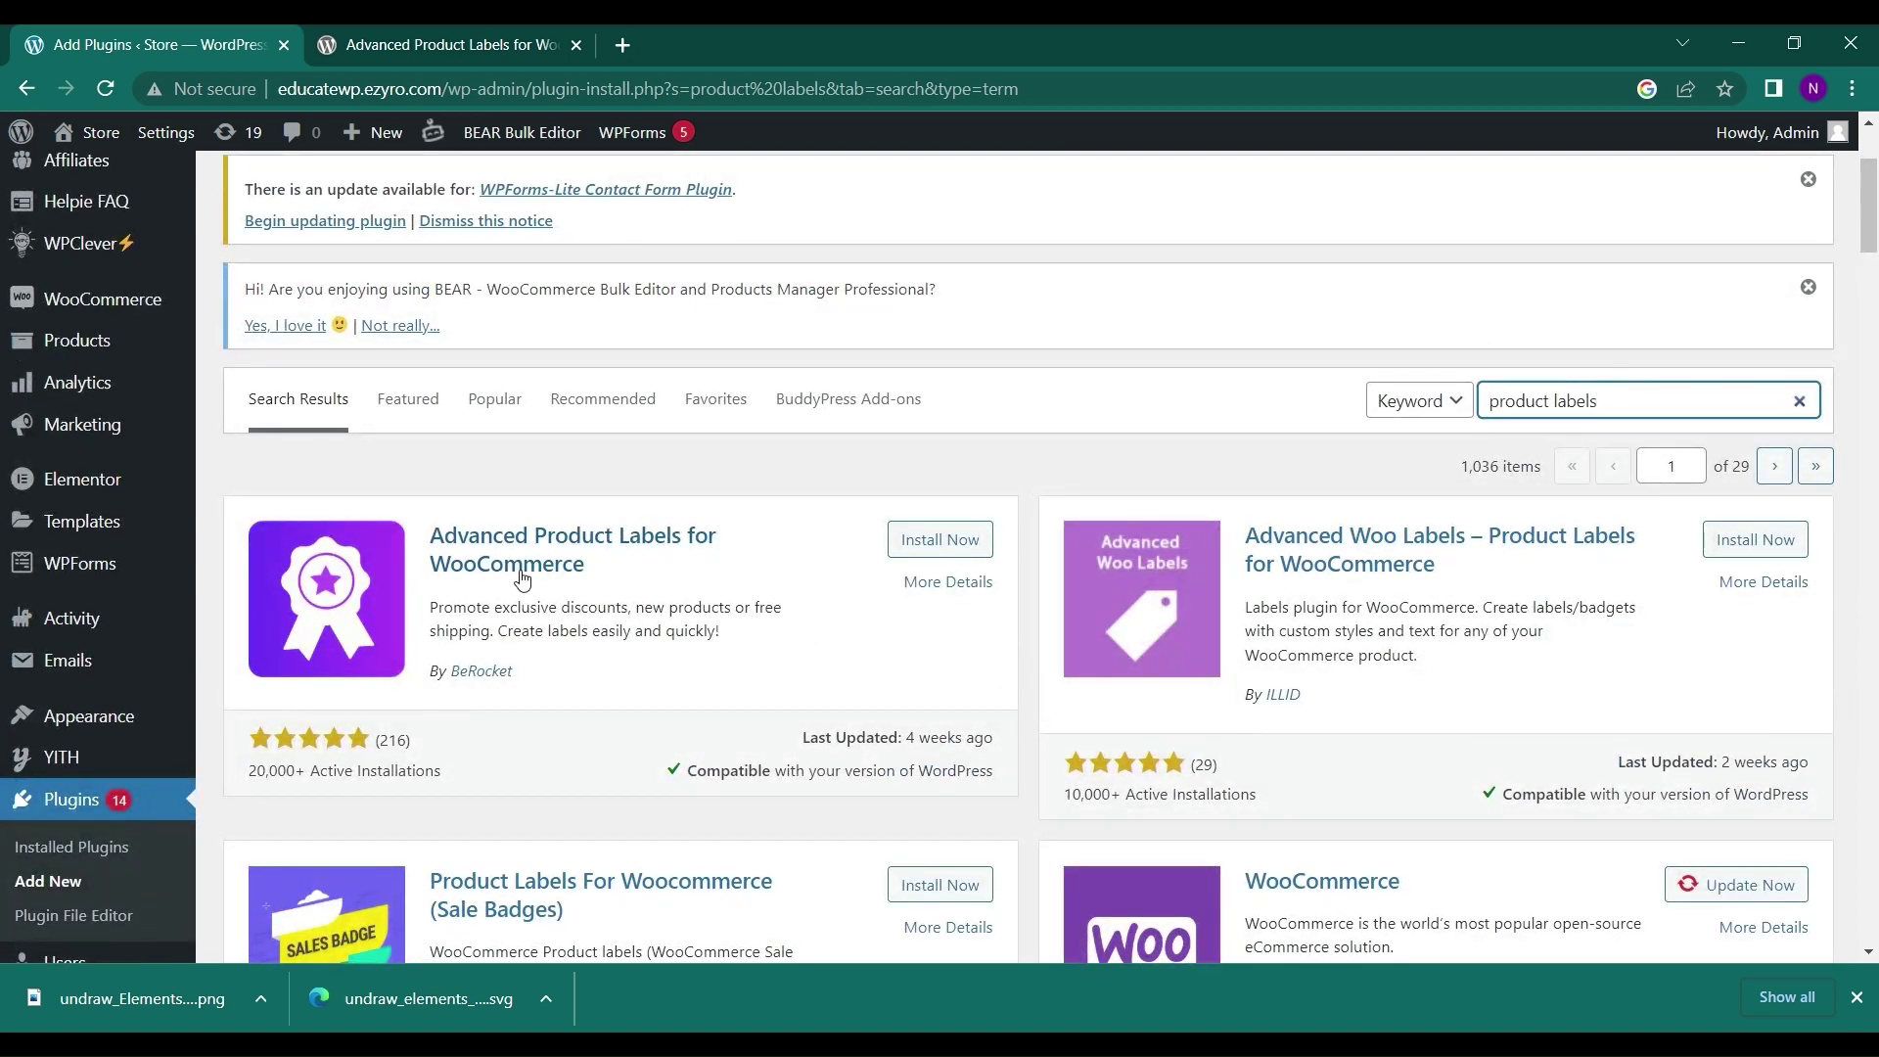
pyautogui.click(893, 554)
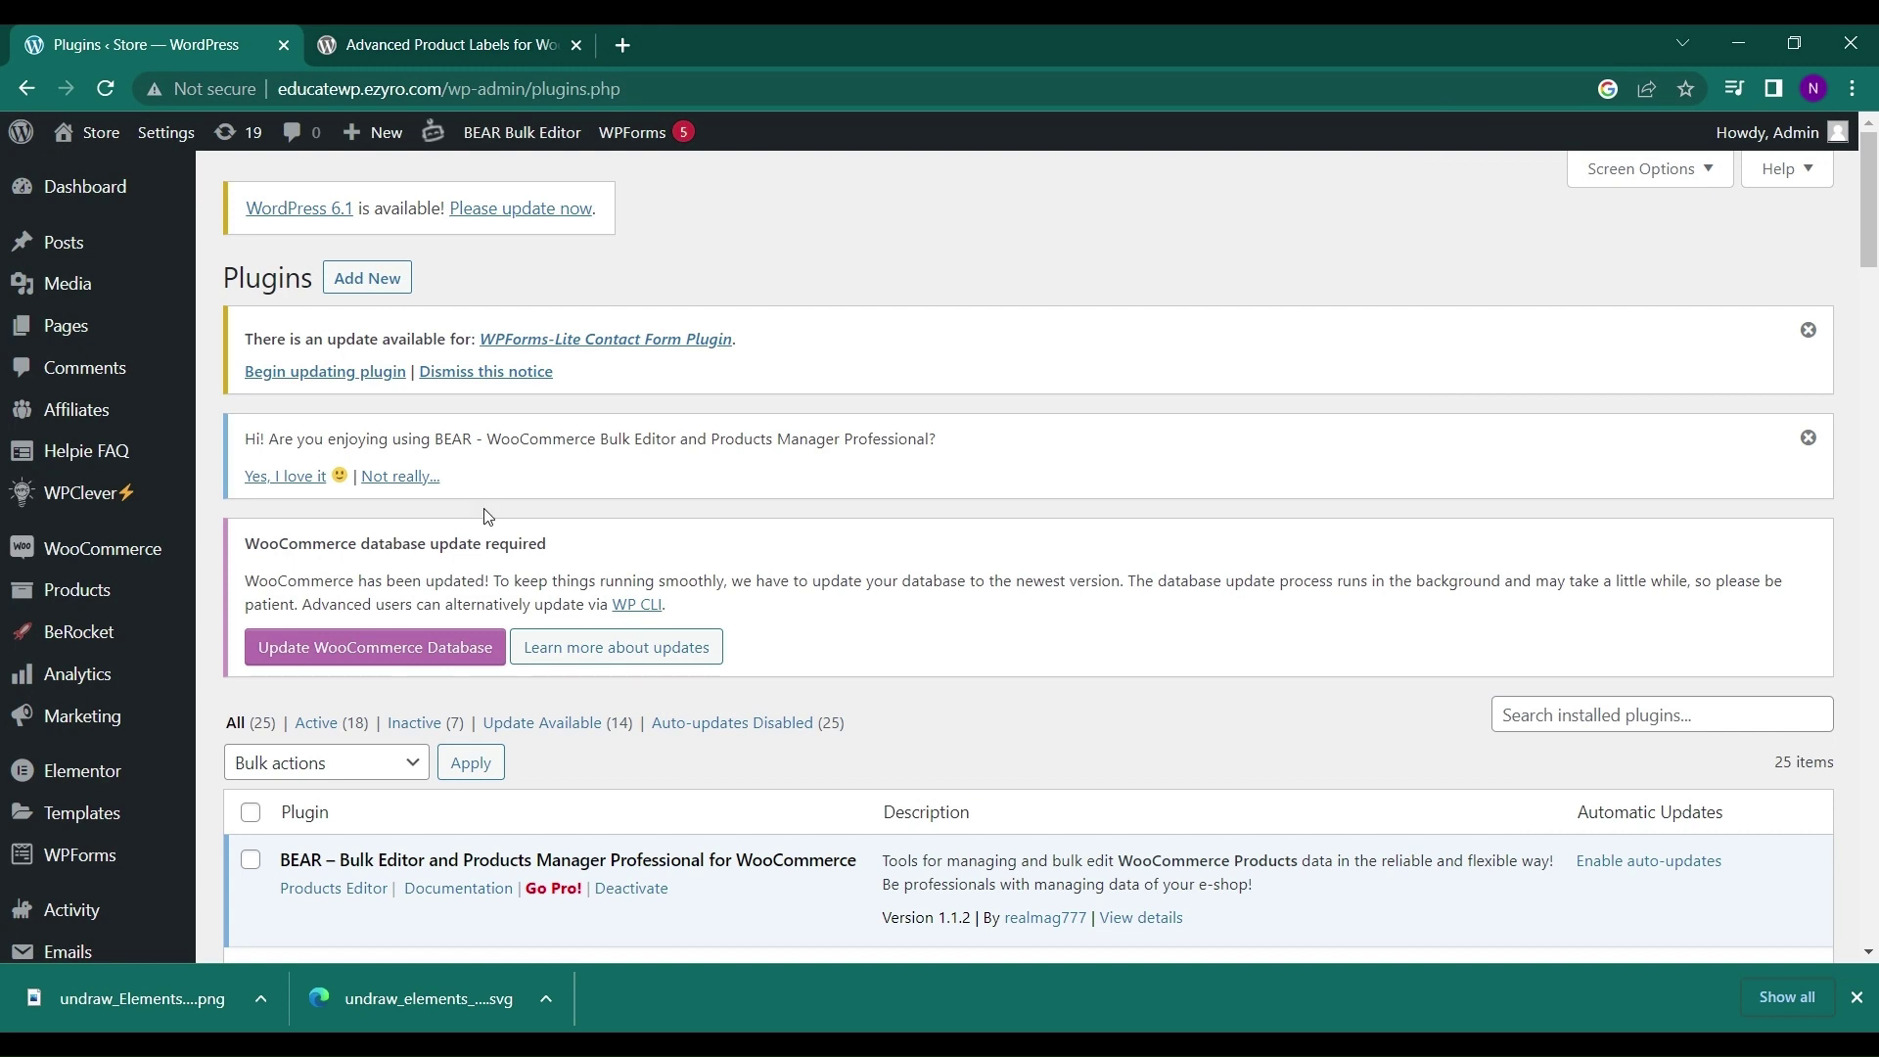
# - Open BeRocket's Advanced Labels list and start adding a new label
pyautogui.moveTo(91, 639)
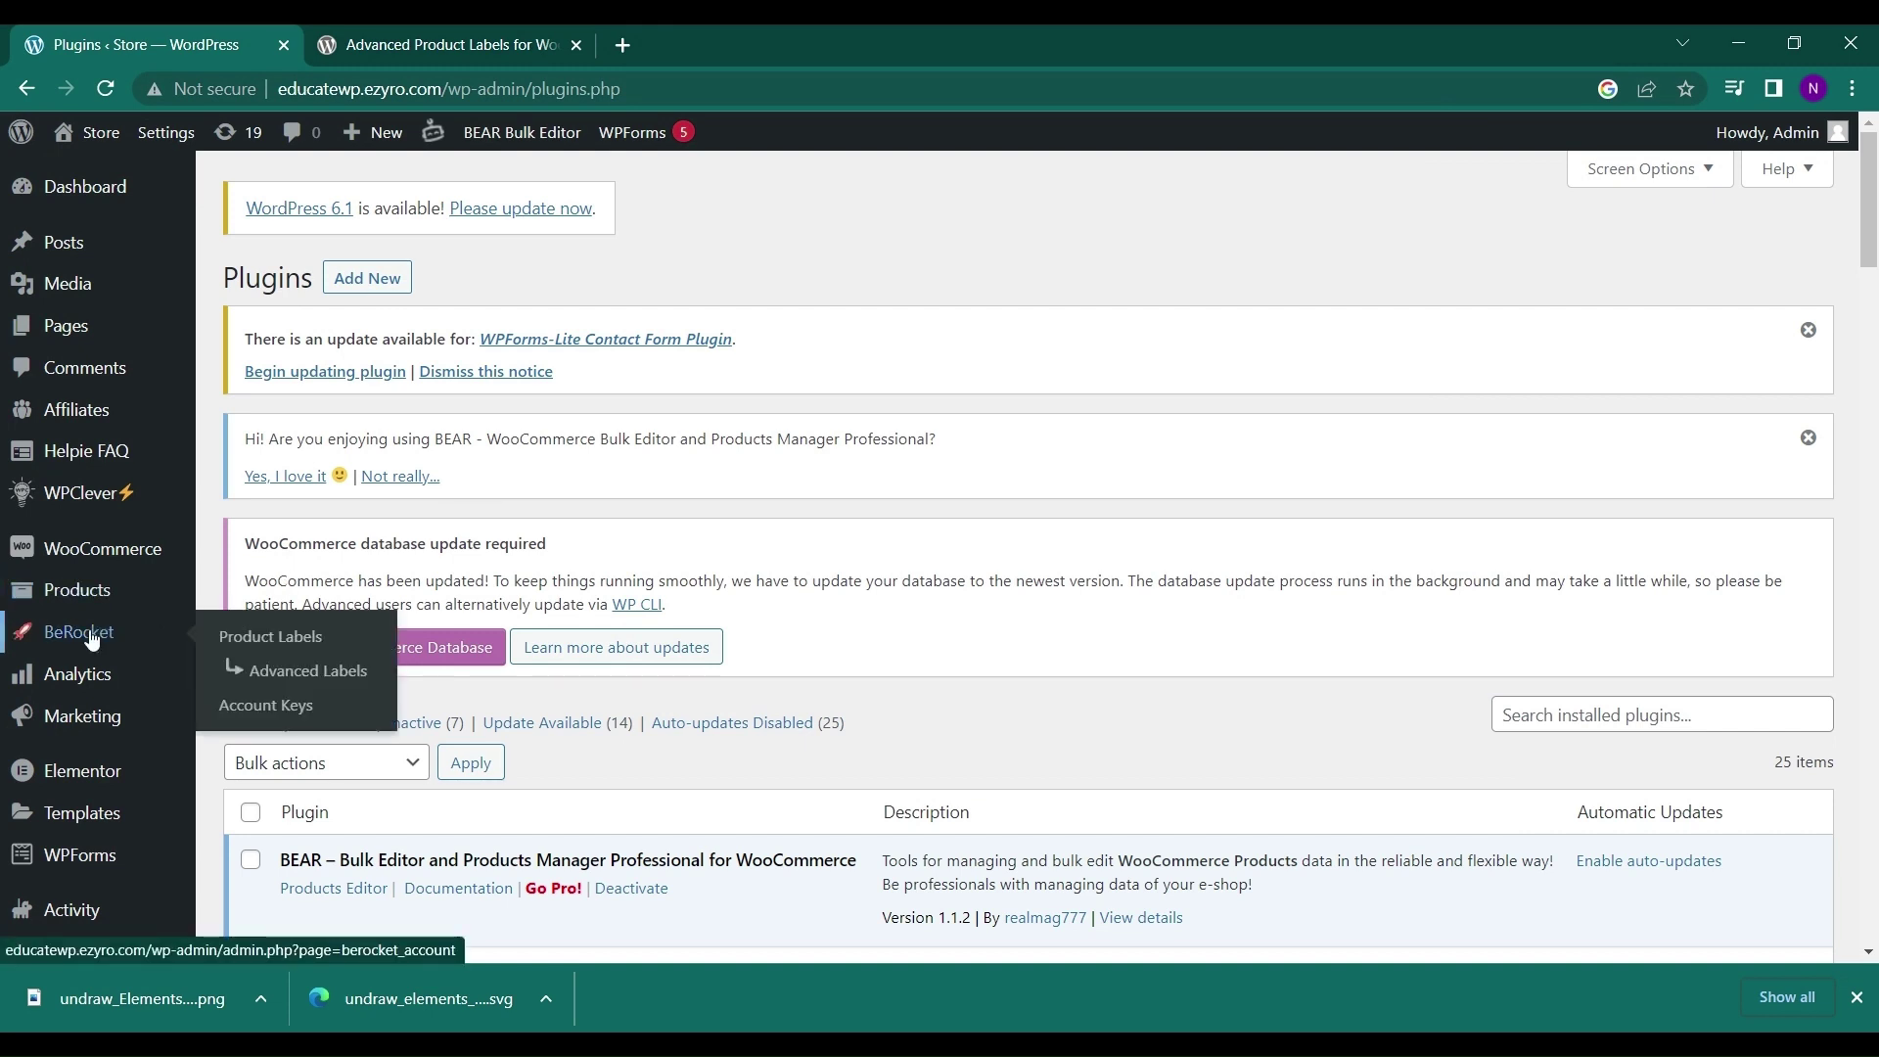
pyautogui.click(108, 643)
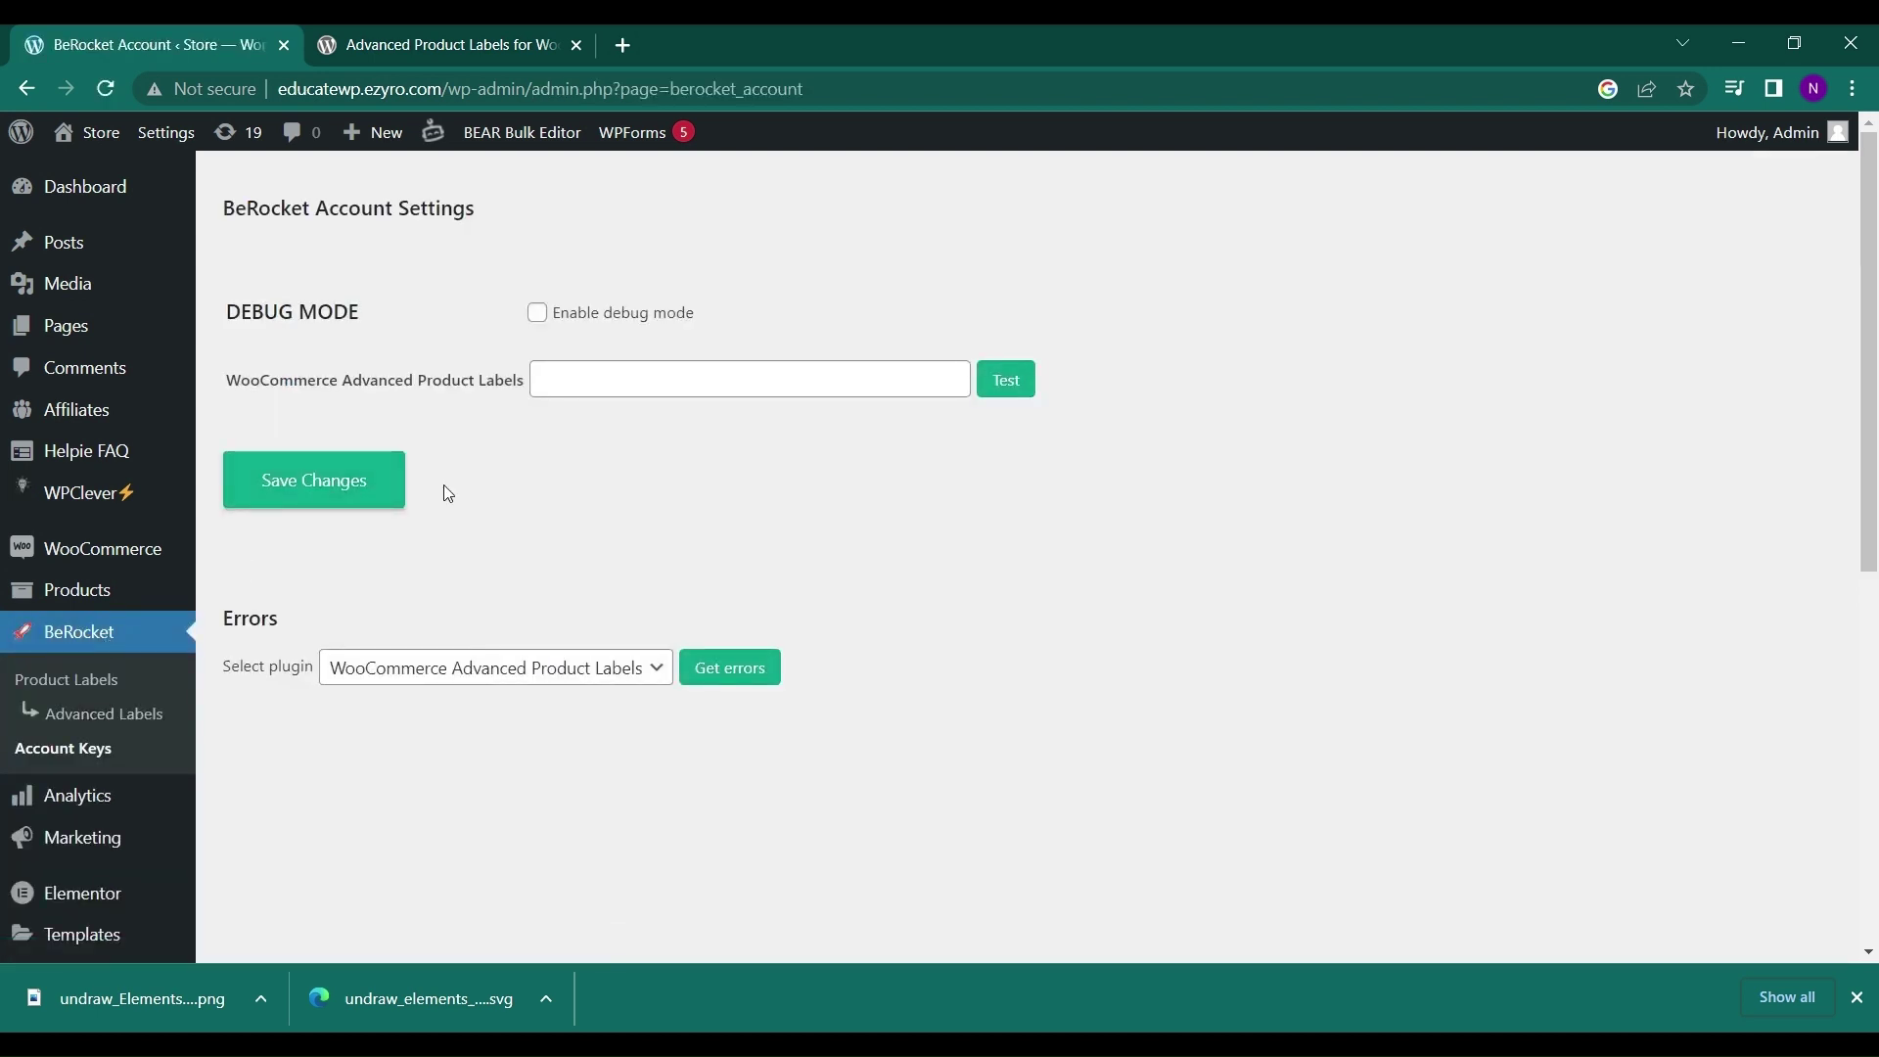
pyautogui.click(540, 313)
pyautogui.click(71, 725)
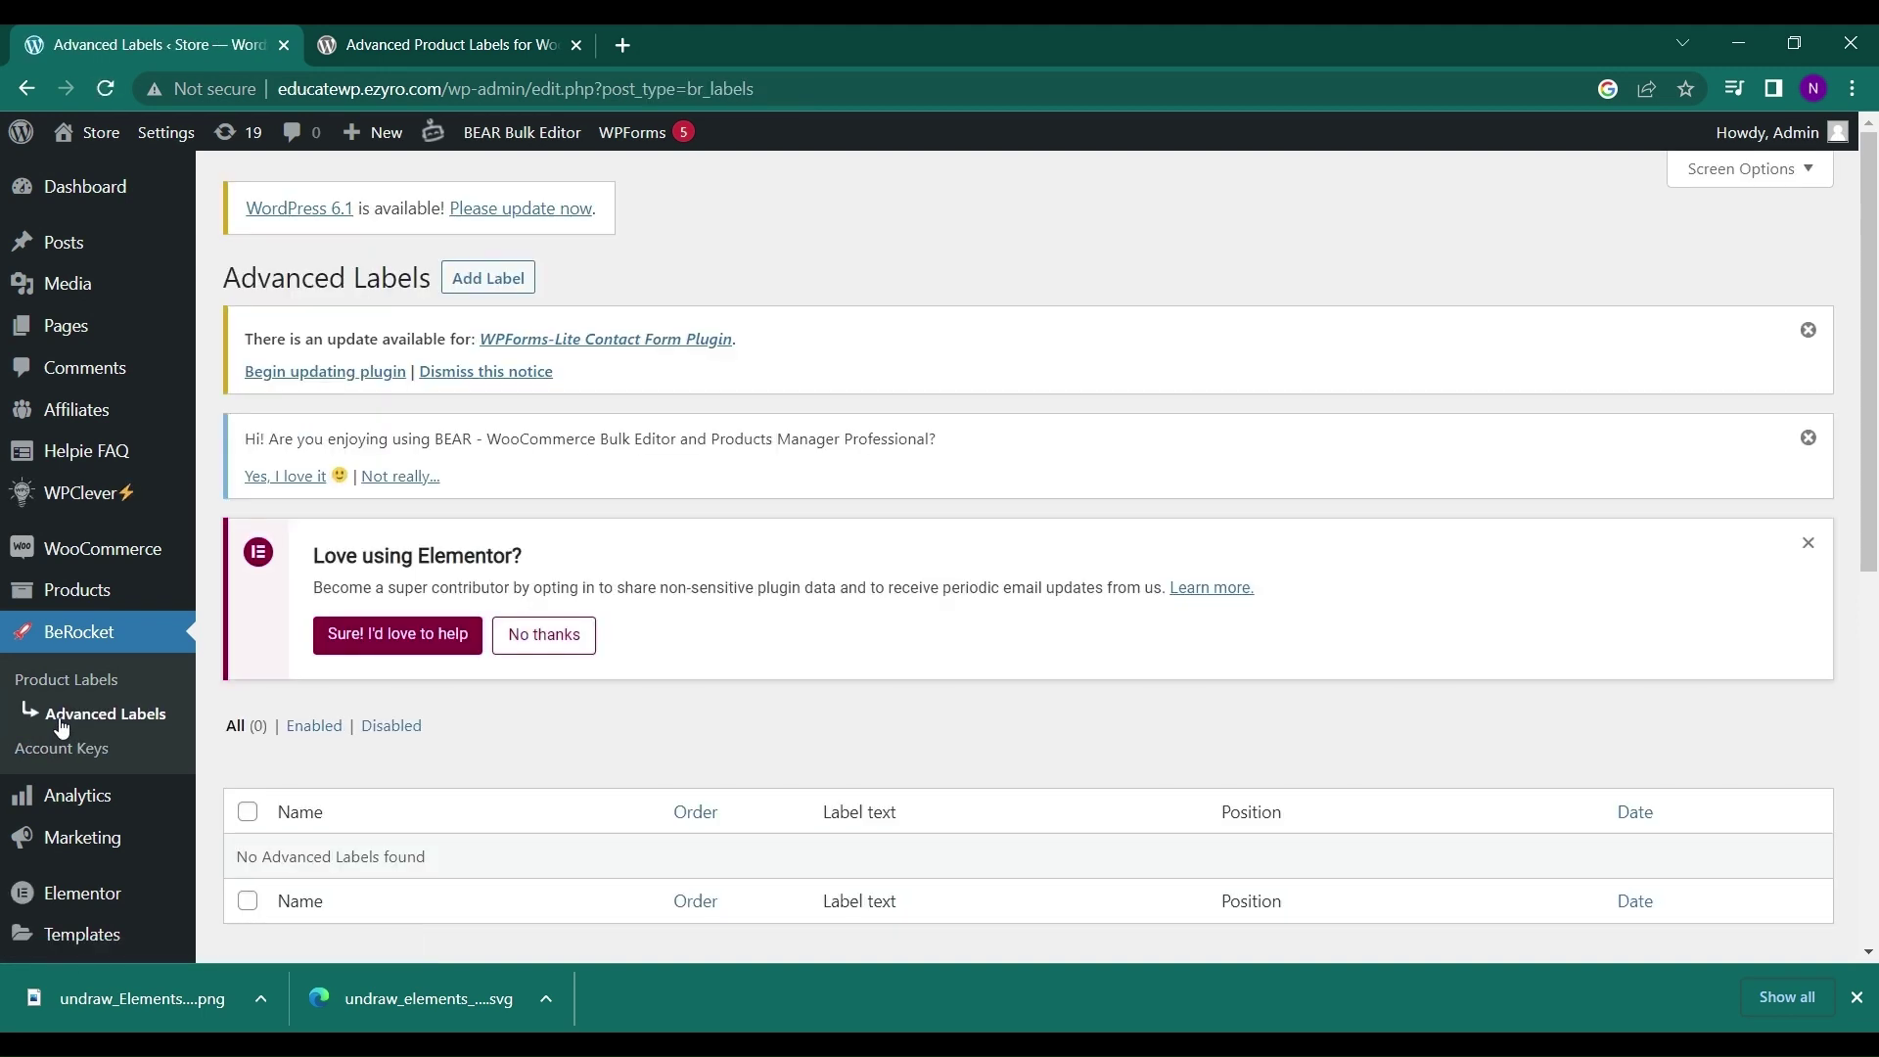
pyautogui.scroll(-4, 588, 568)
pyautogui.scroll(4, 587, 566)
pyautogui.click(502, 284)
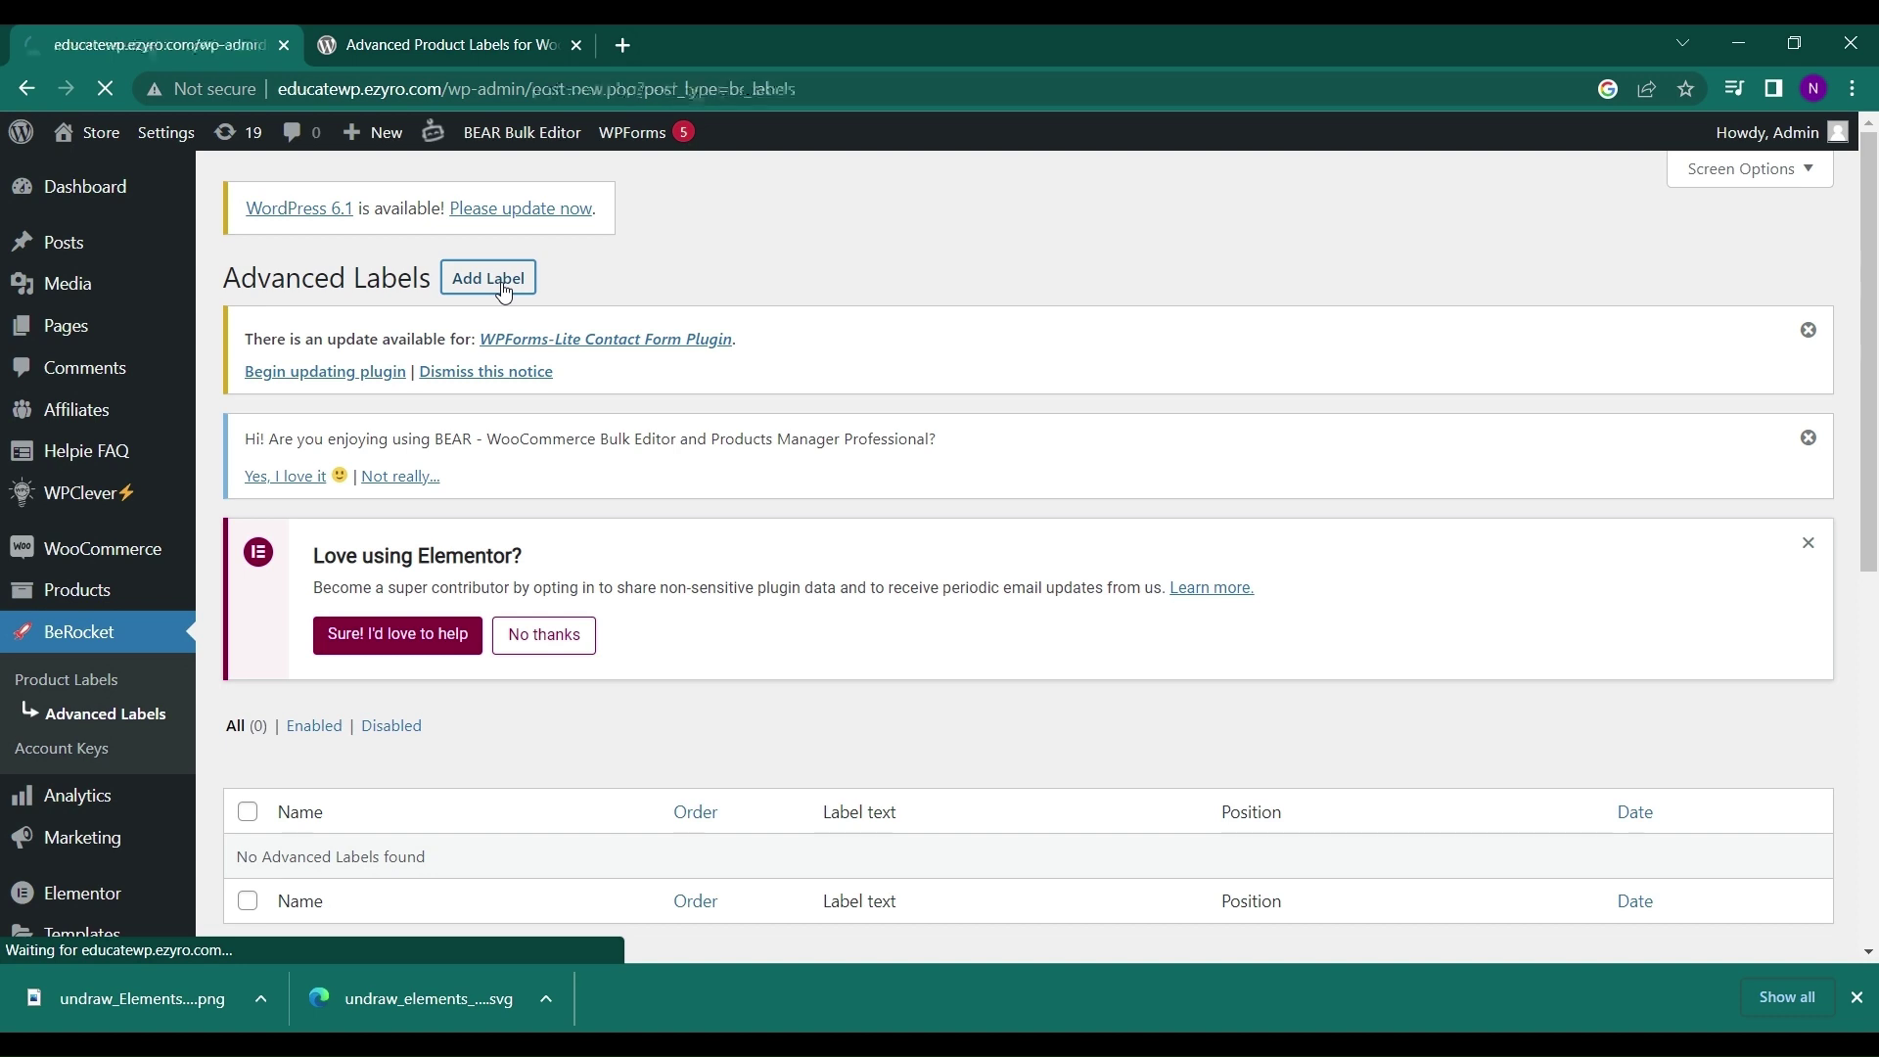
# - Examine the new label's general template settings and the label's appearance in the product preview
pyautogui.scroll(-2, 588, 581)
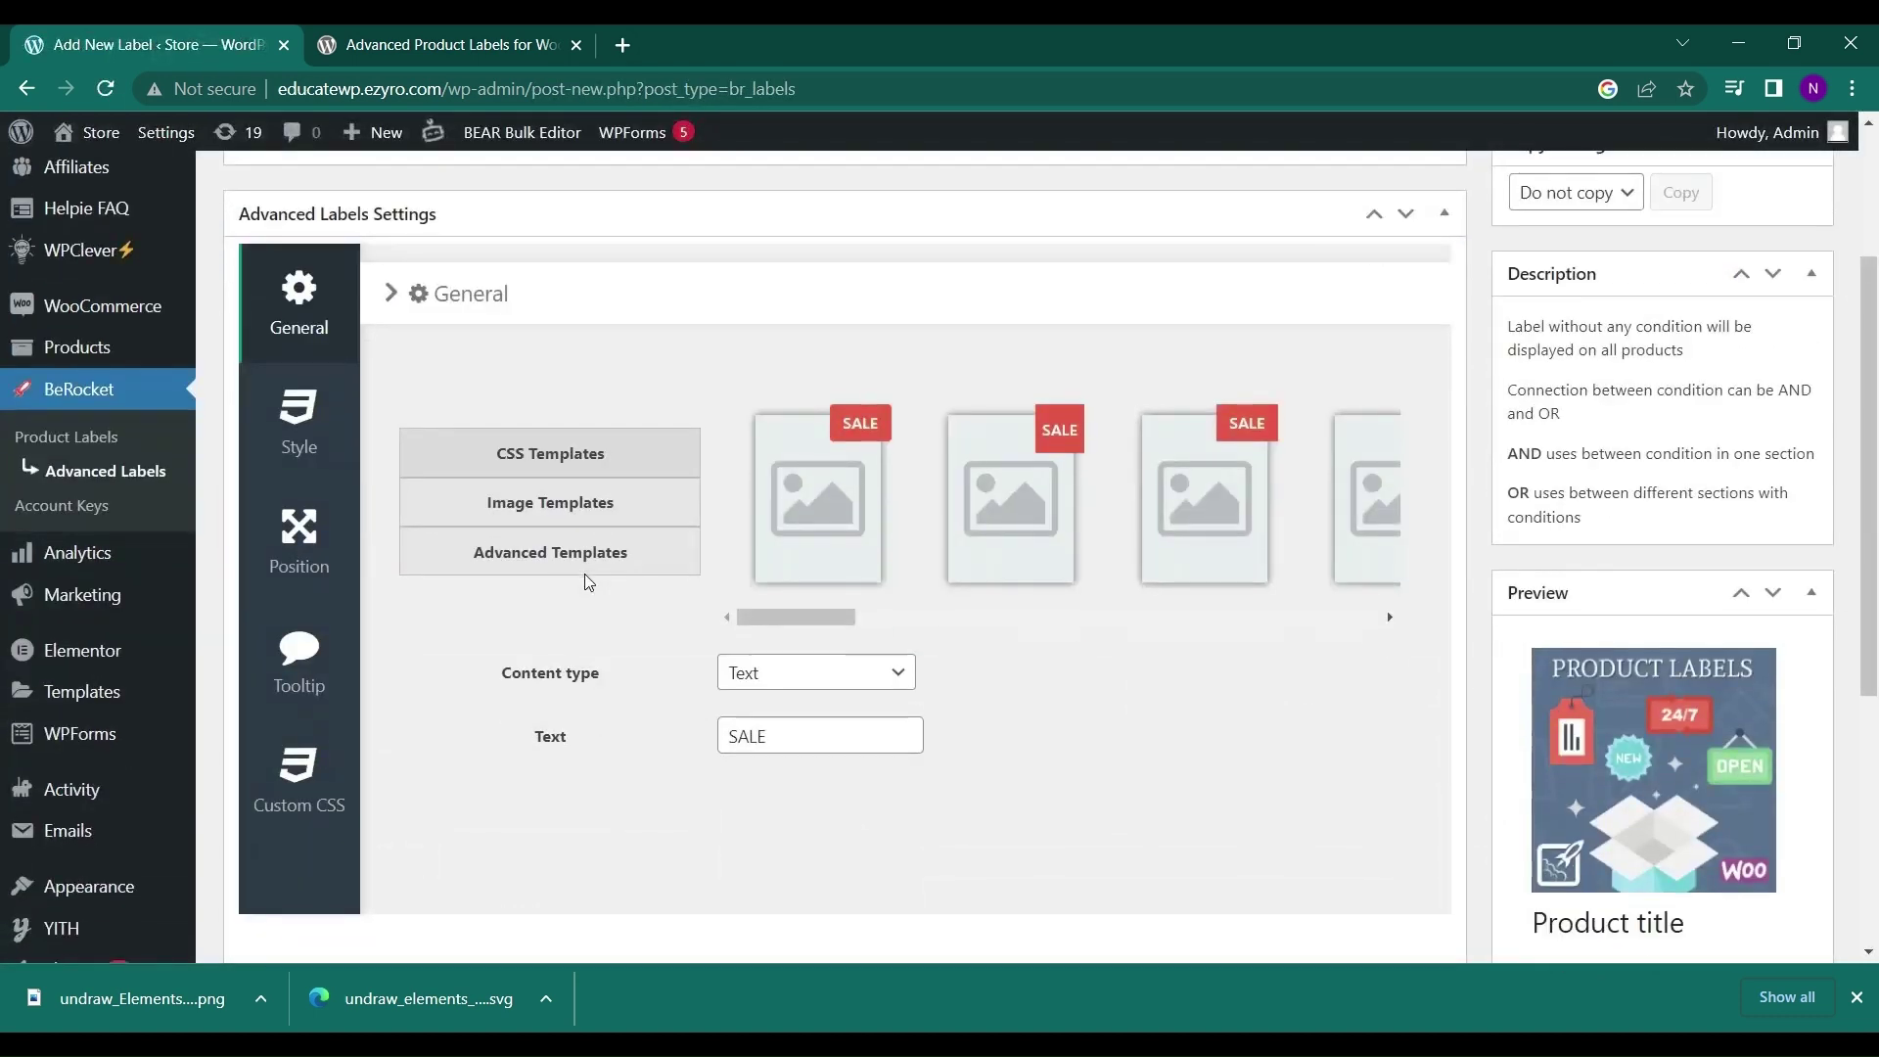
pyautogui.scroll(1, 588, 582)
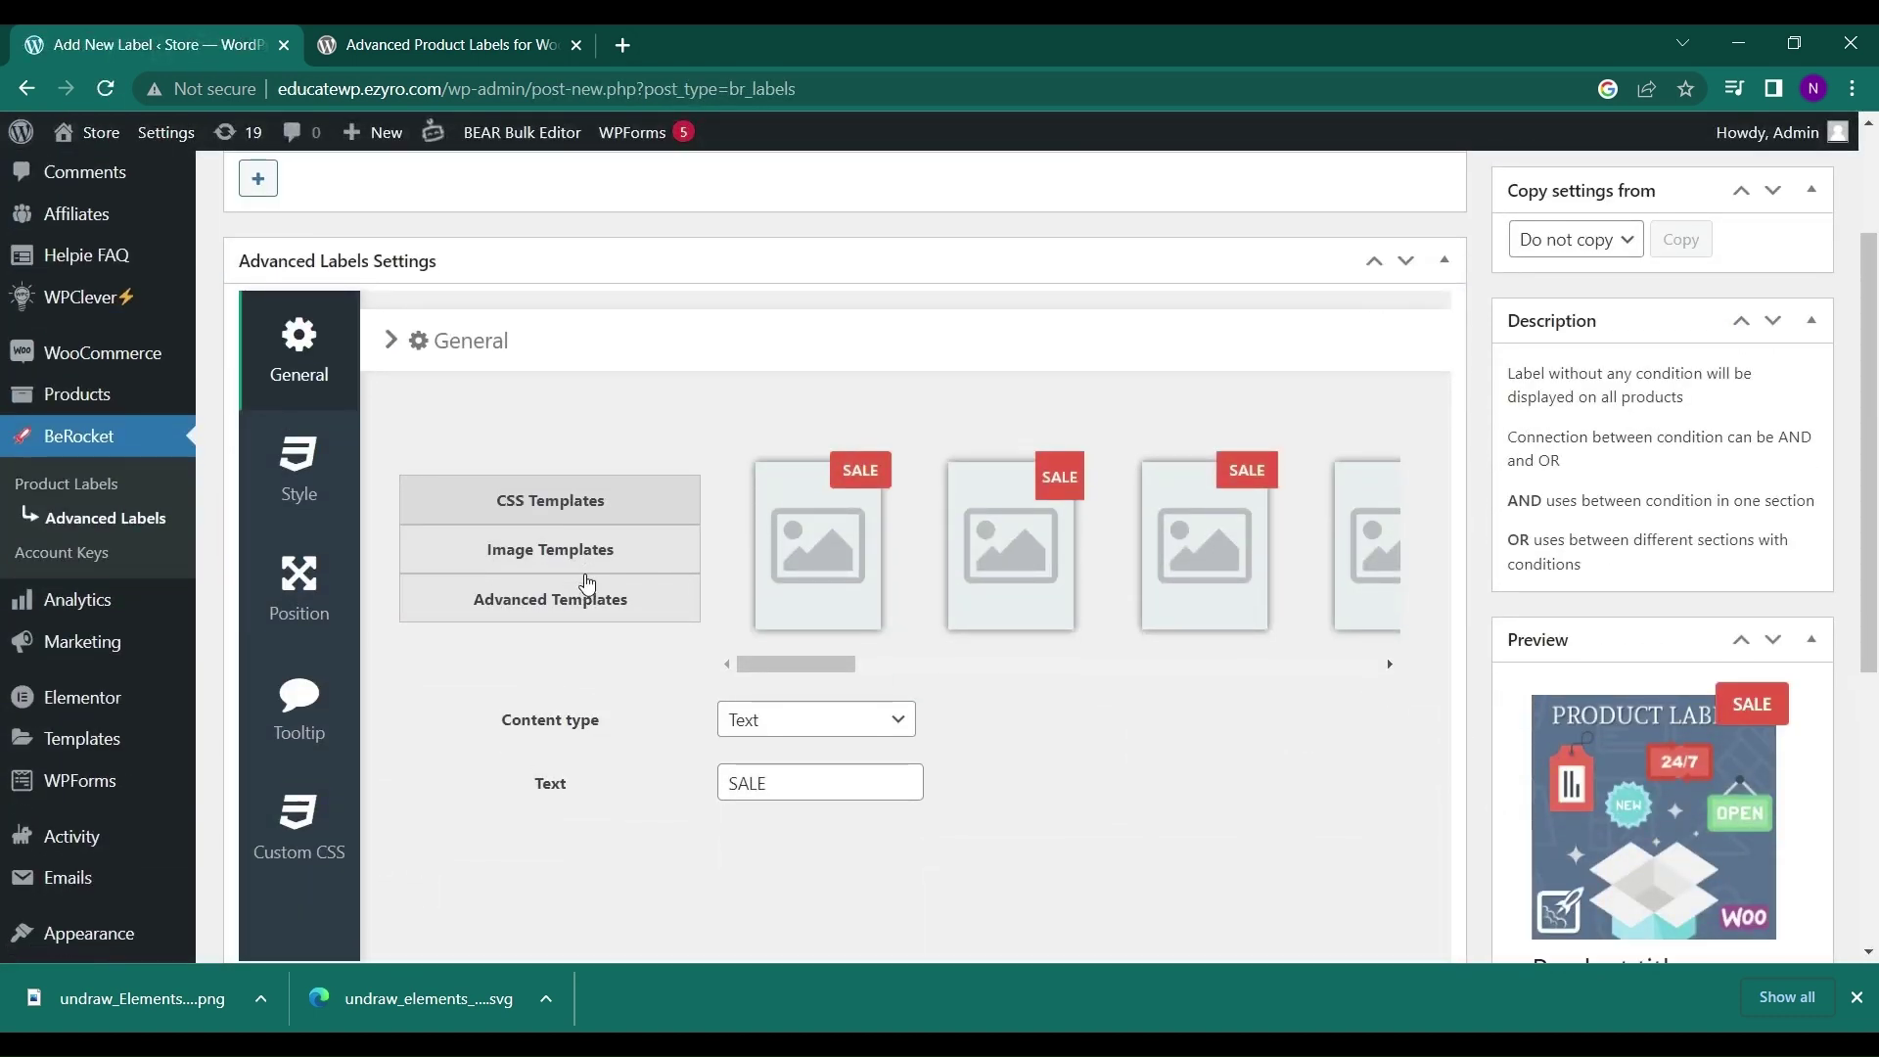
pyautogui.scroll(-1, 588, 581)
pyautogui.scroll(1, 588, 581)
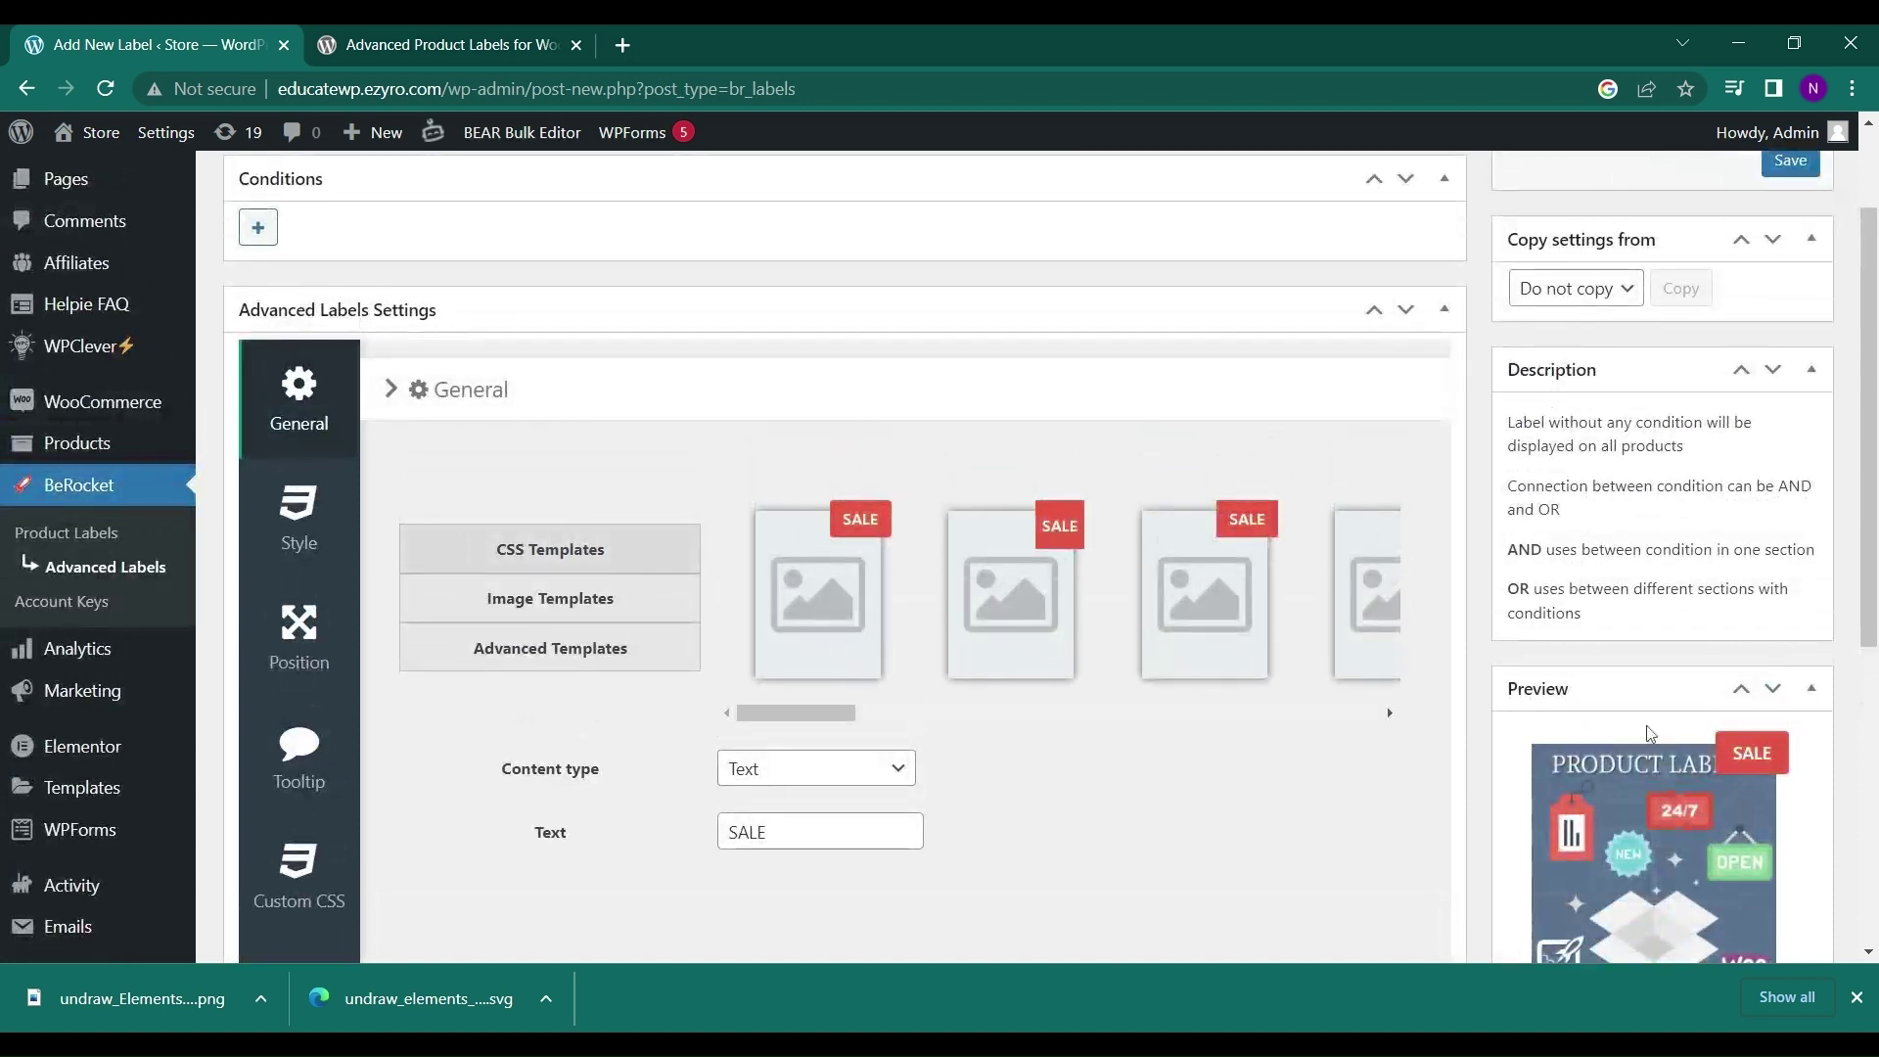
pyautogui.scroll(-1, 1704, 798)
pyautogui.scroll(5, 1704, 798)
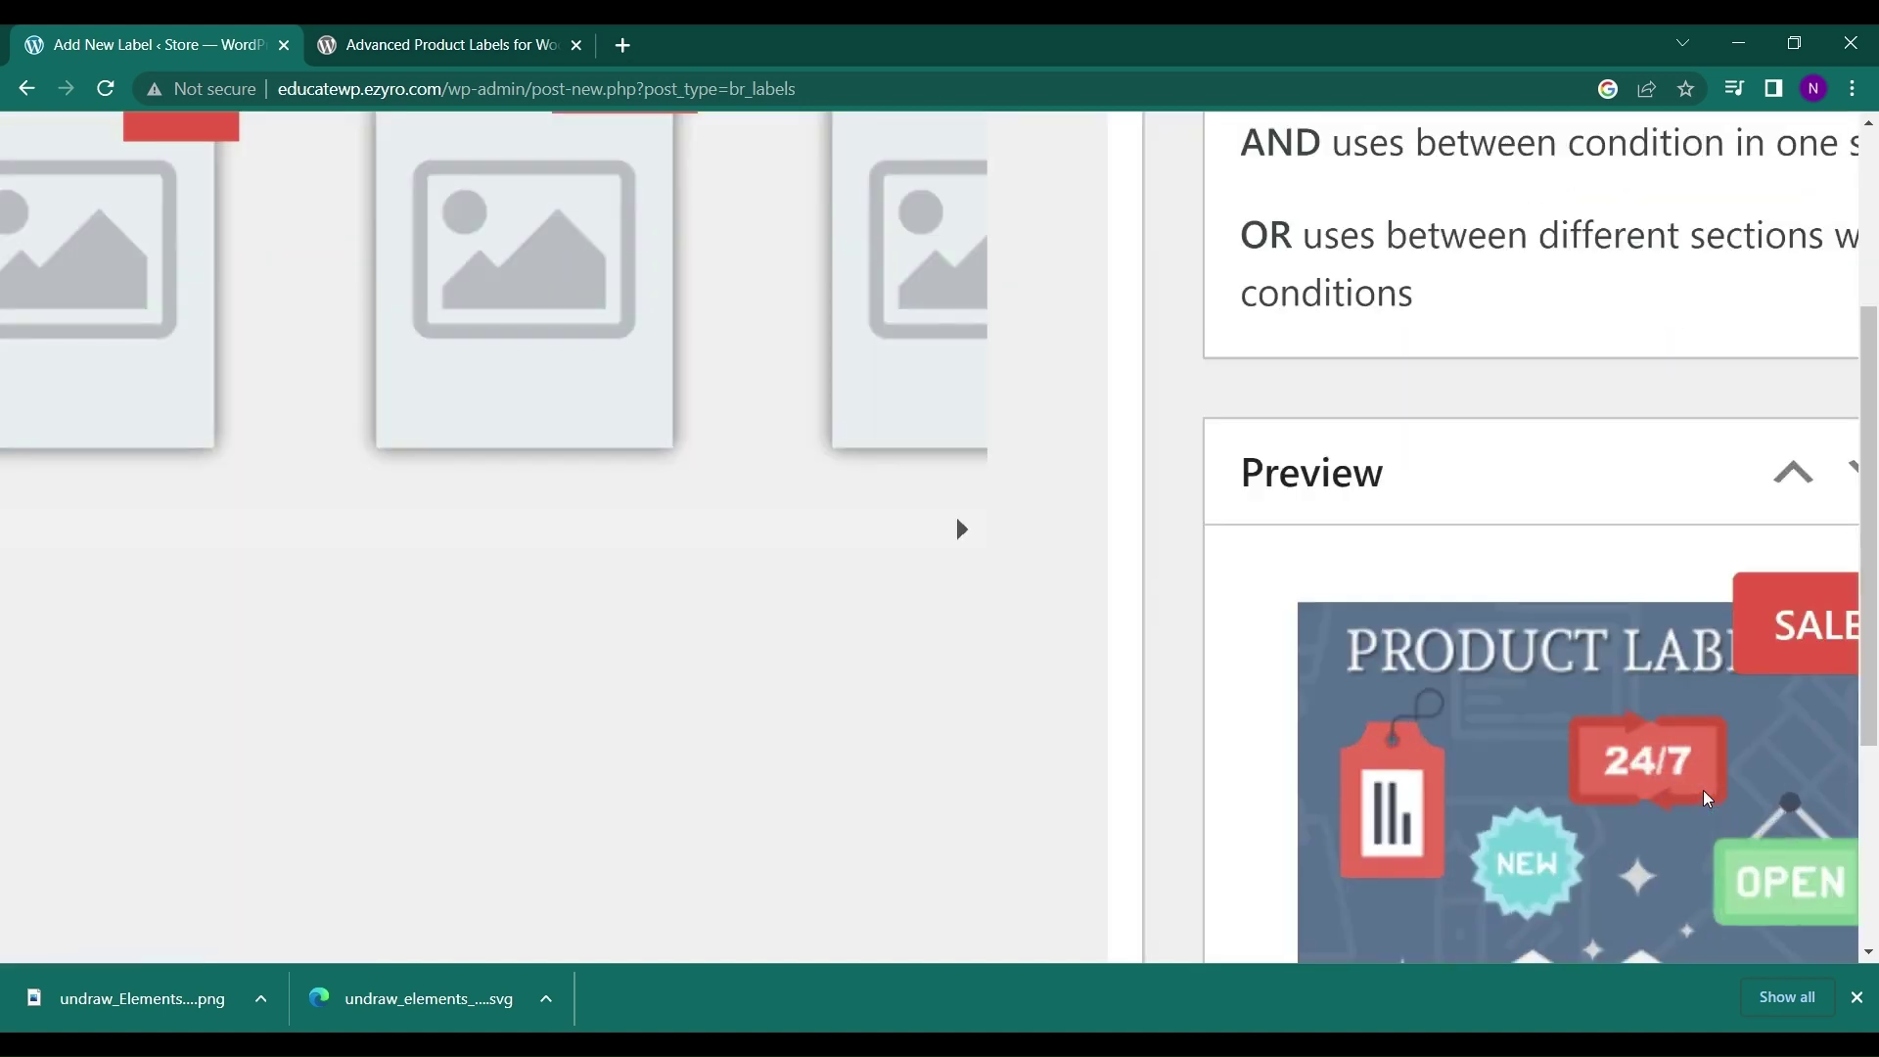
pyautogui.hscroll(3, 1705, 797)
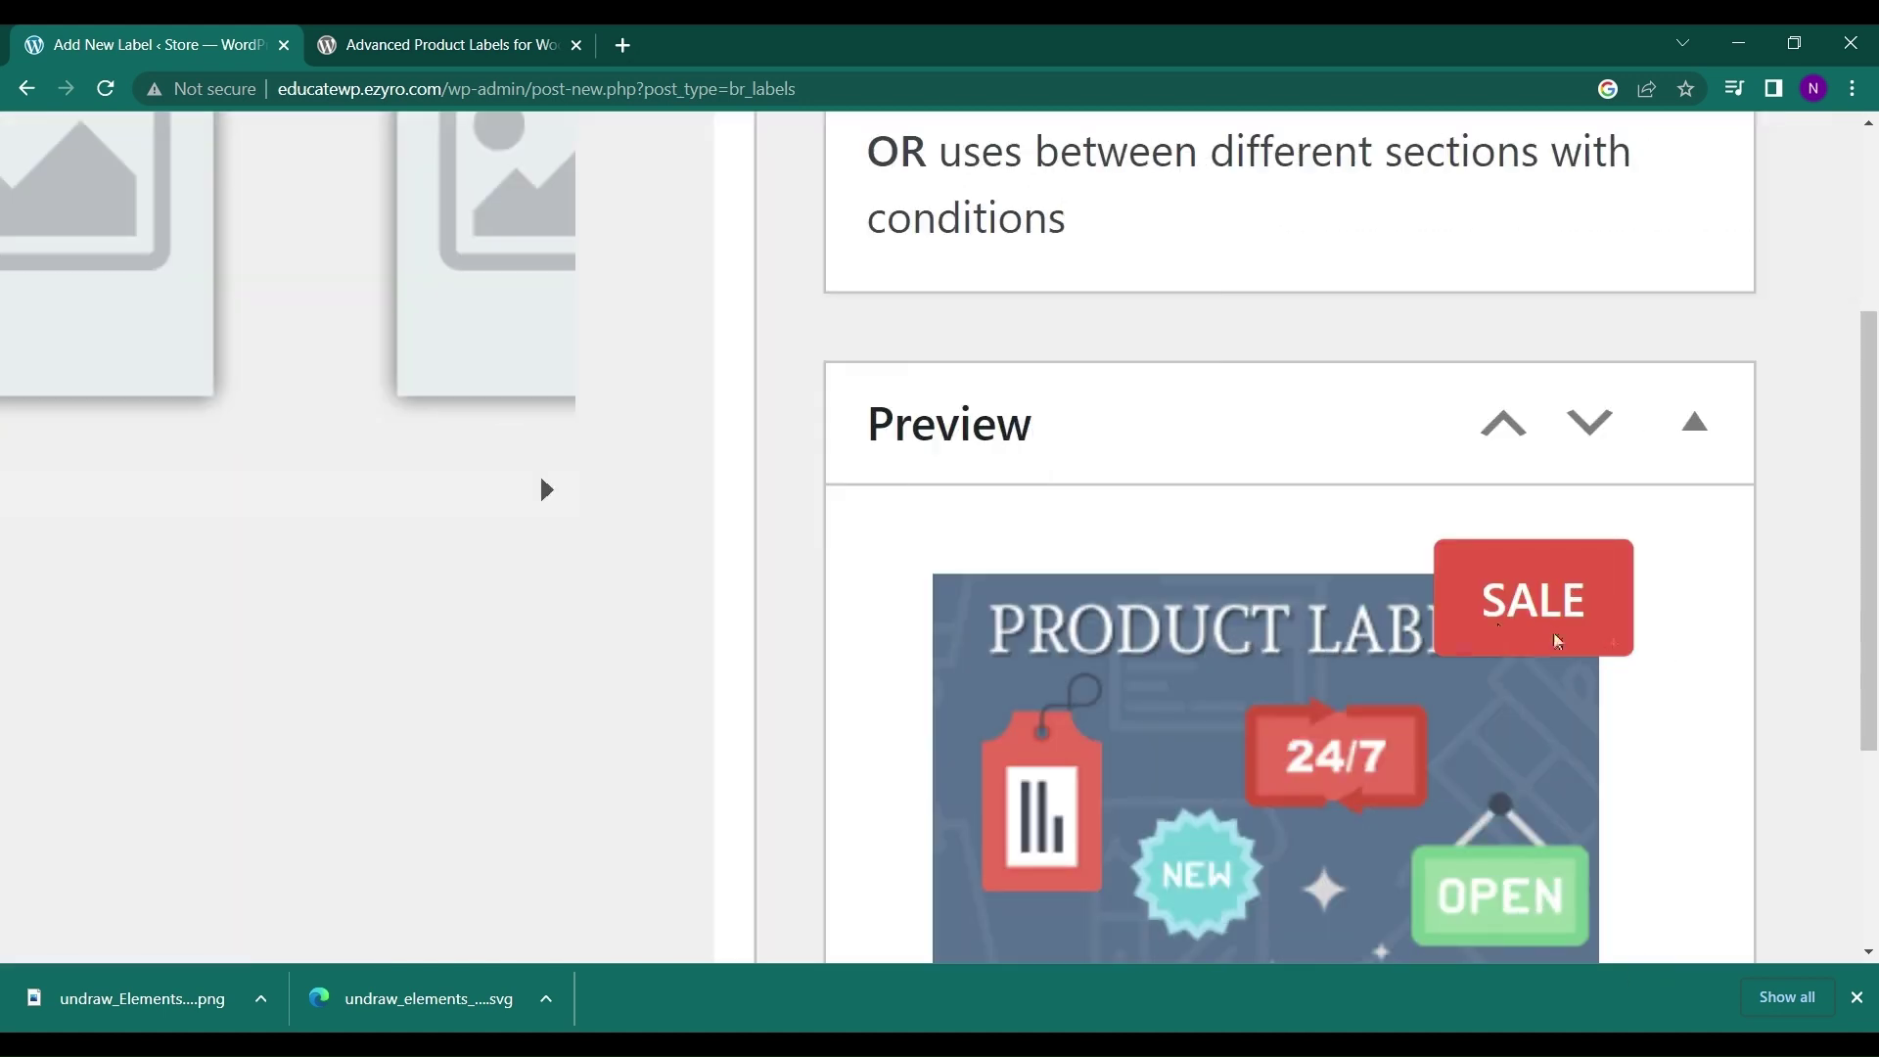
pyautogui.scroll(-5, 1542, 632)
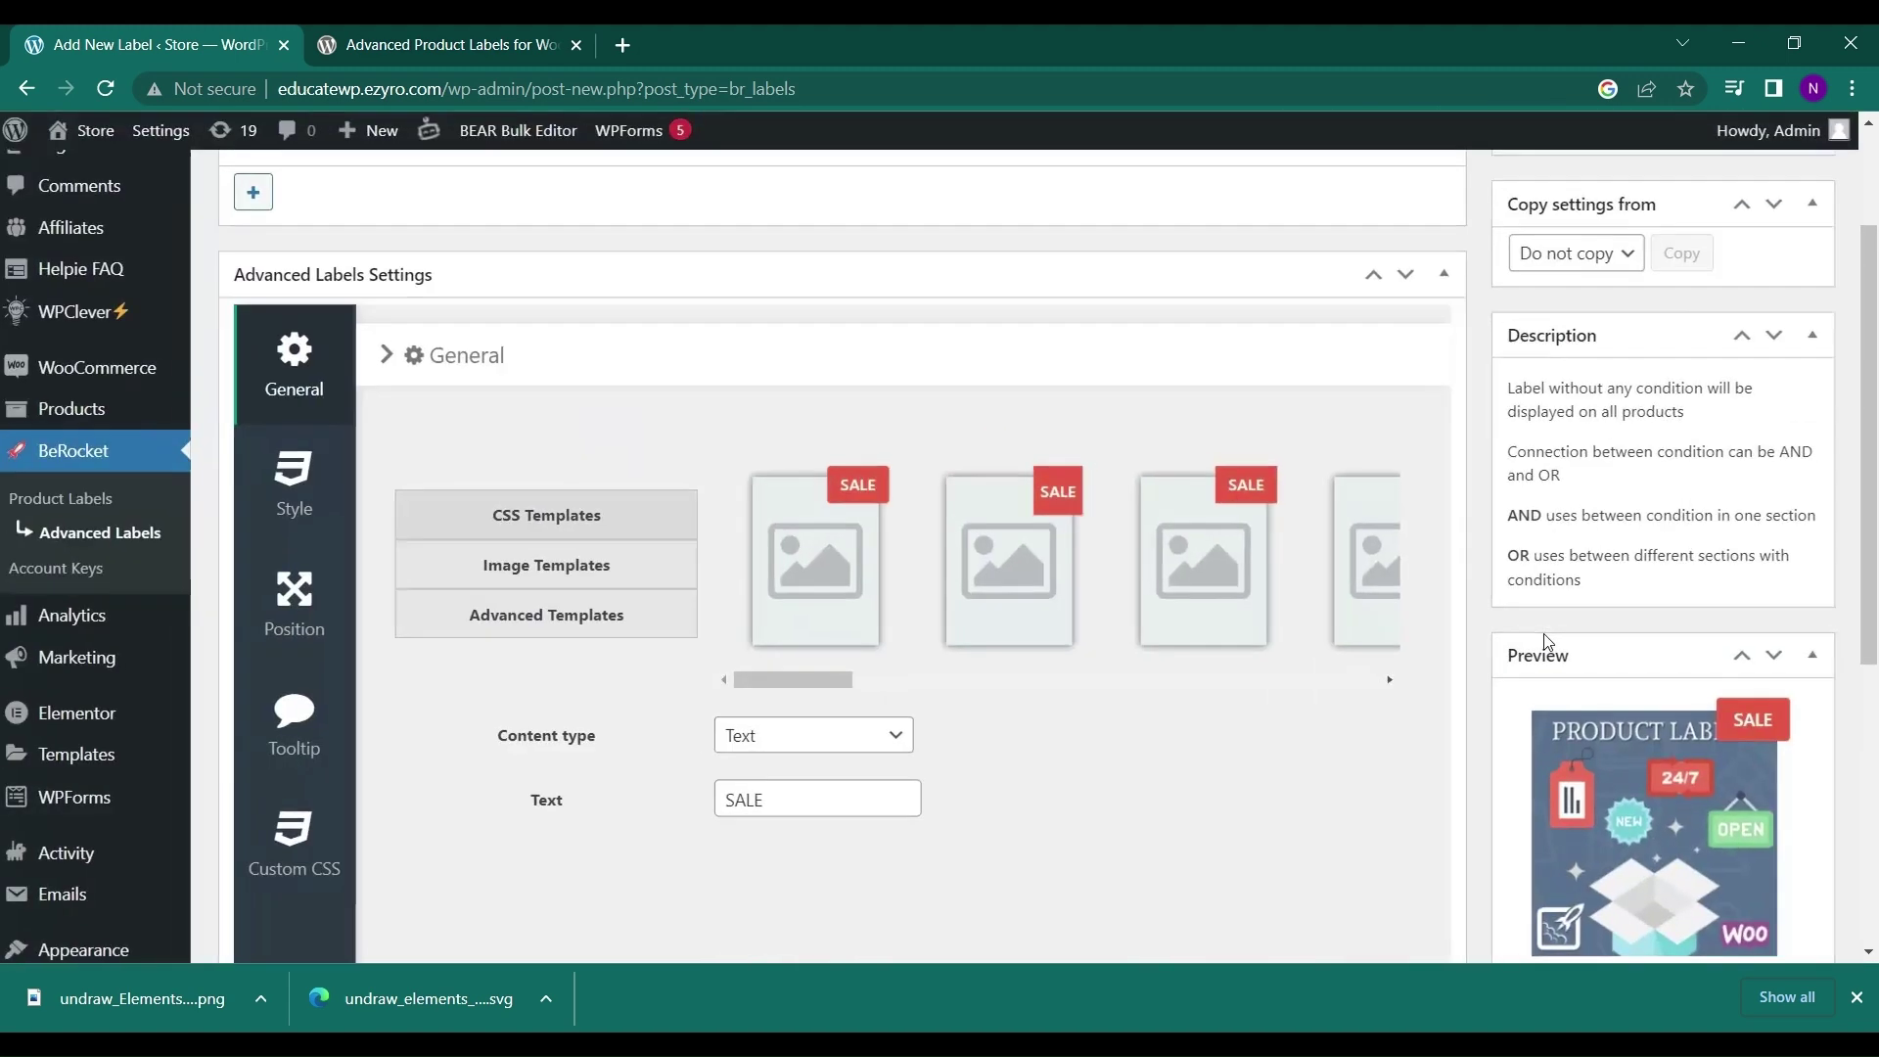
pyautogui.scroll(2, 721, 419)
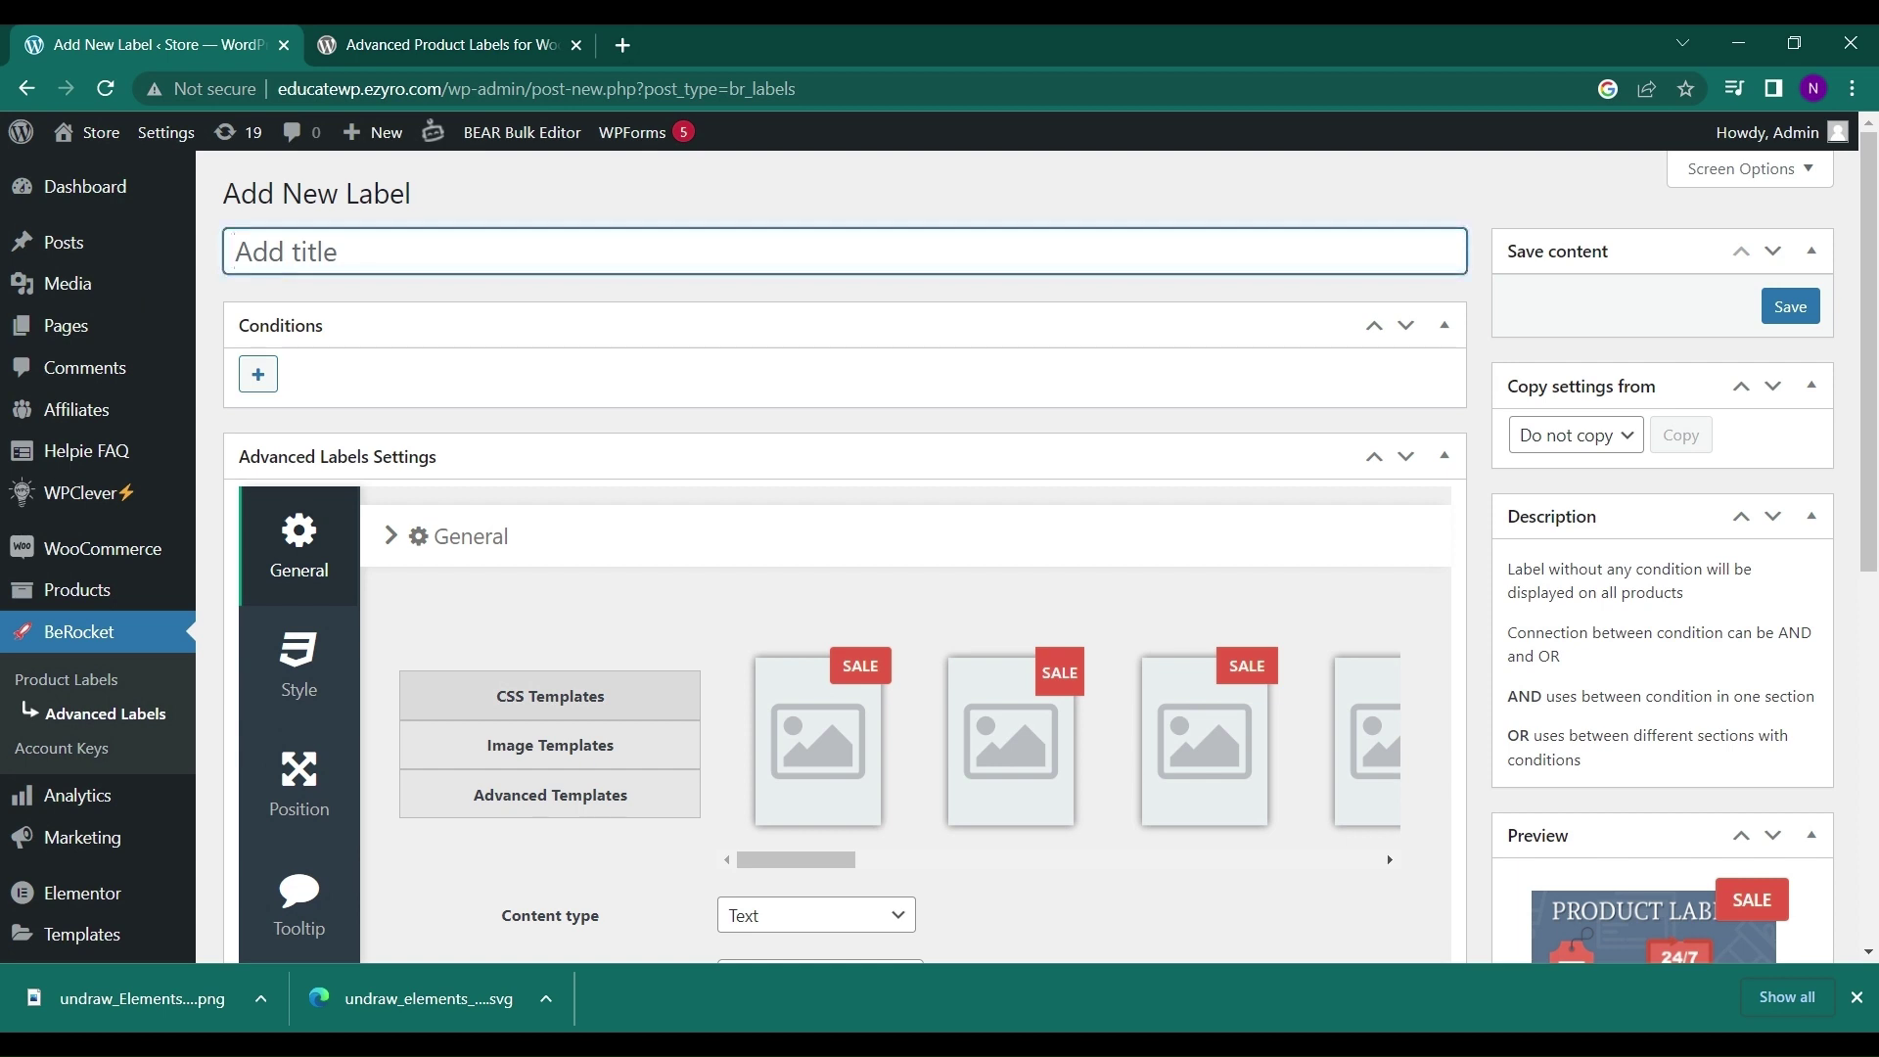
# - Title the label "DISCOUNT" and add a display condition to it
pyautogui.write('DISCOUNT')
pyautogui.click(271, 379)
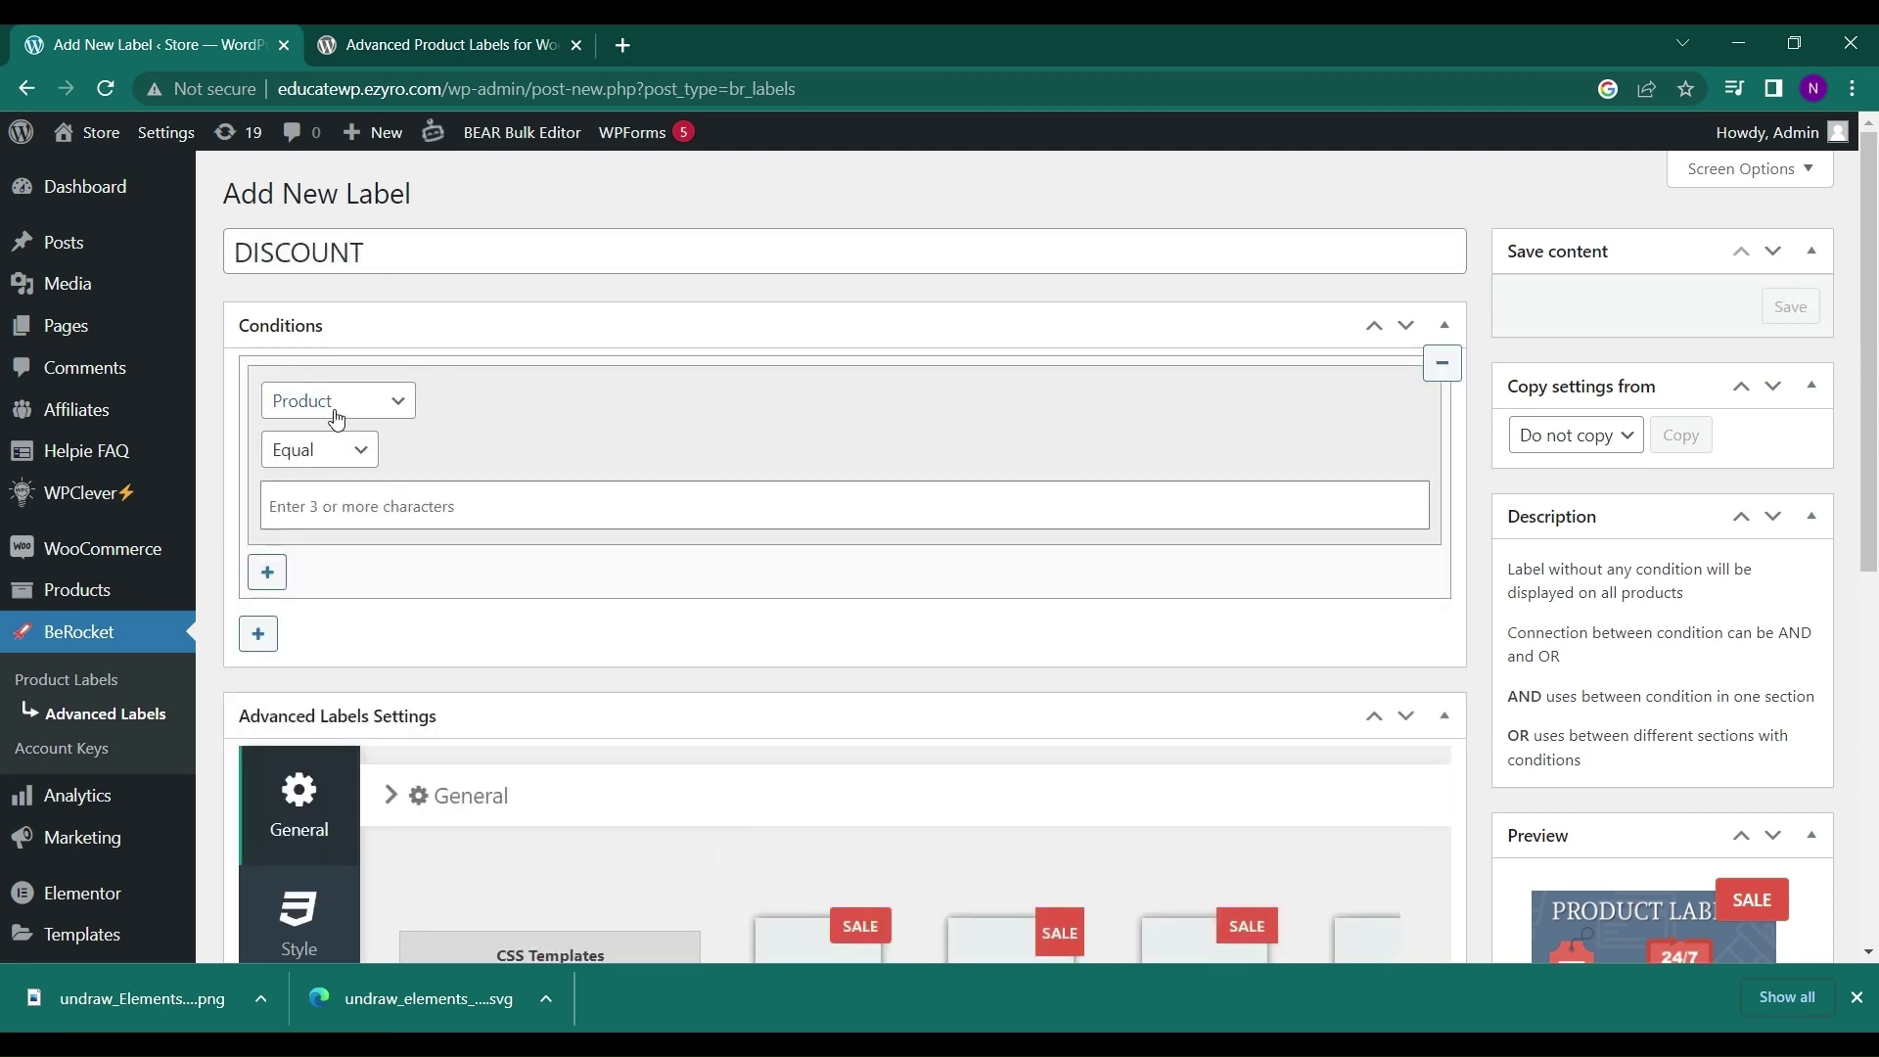
pyautogui.click(333, 410)
pyautogui.click(350, 433)
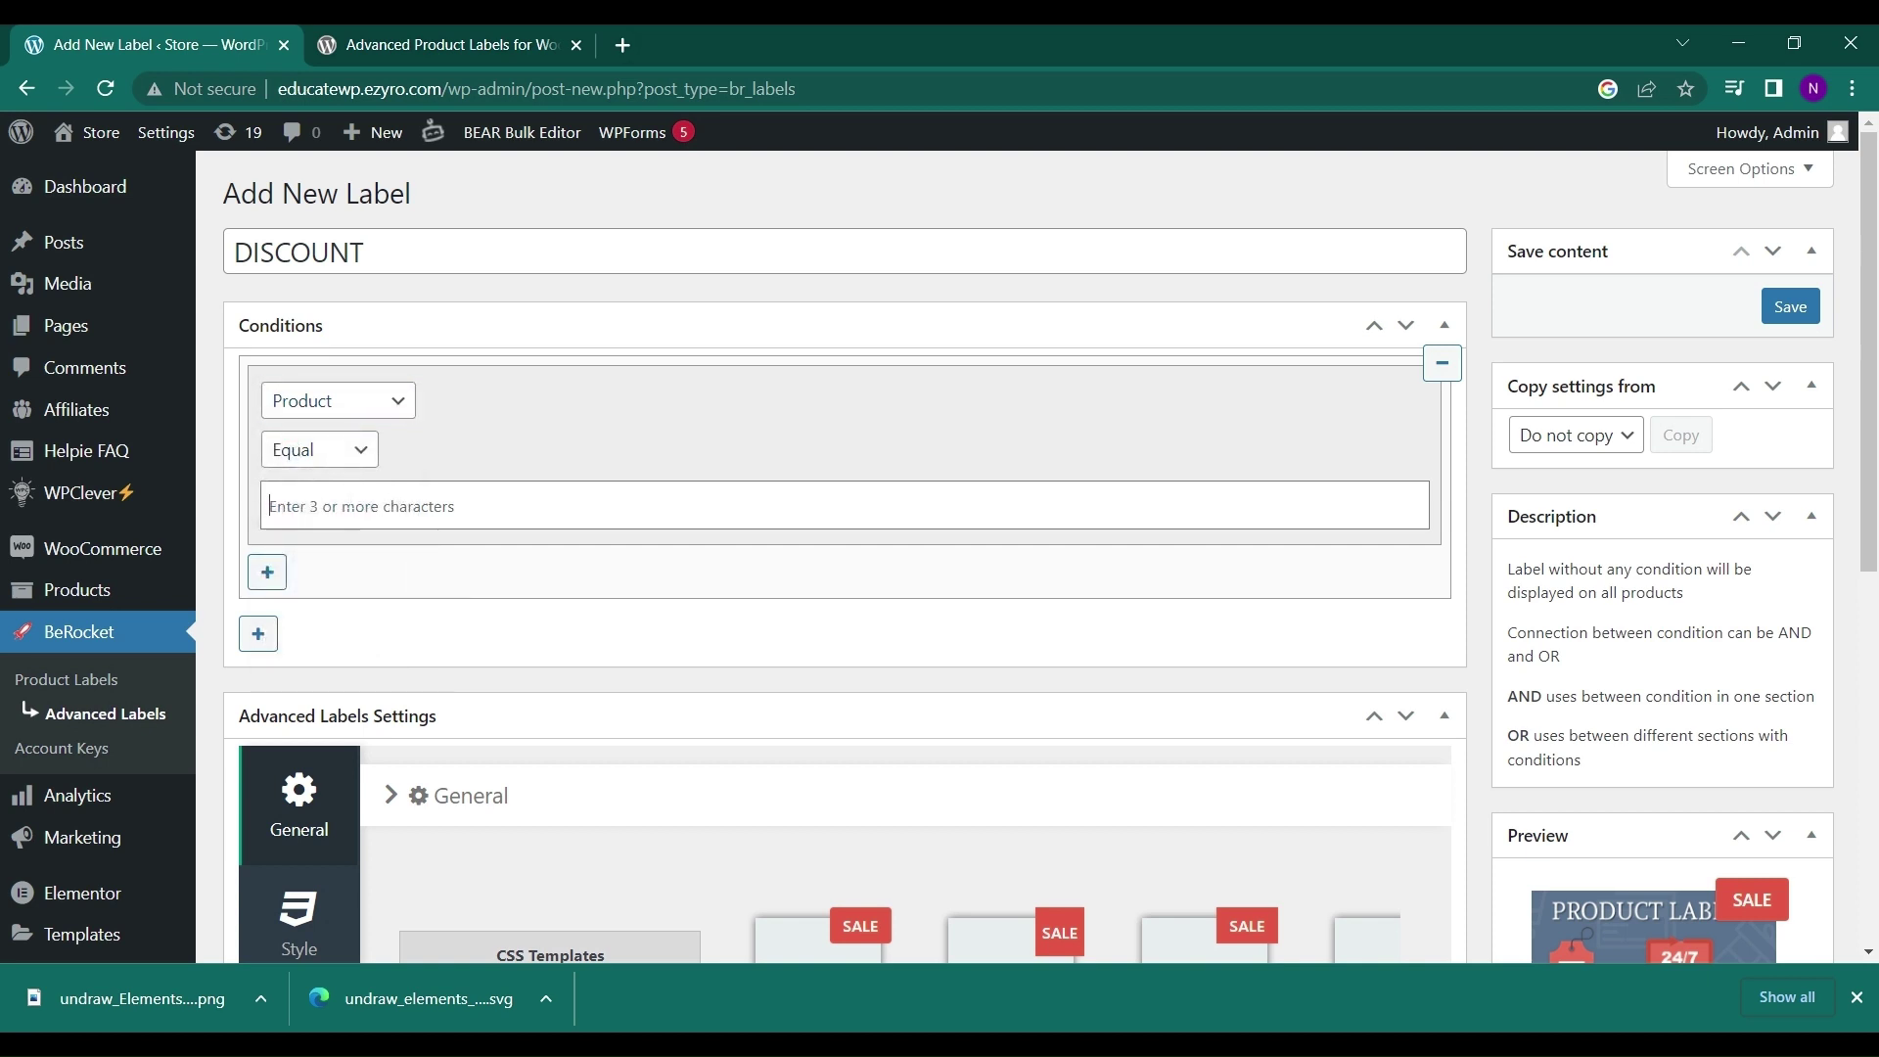
pyautogui.write('NEC')
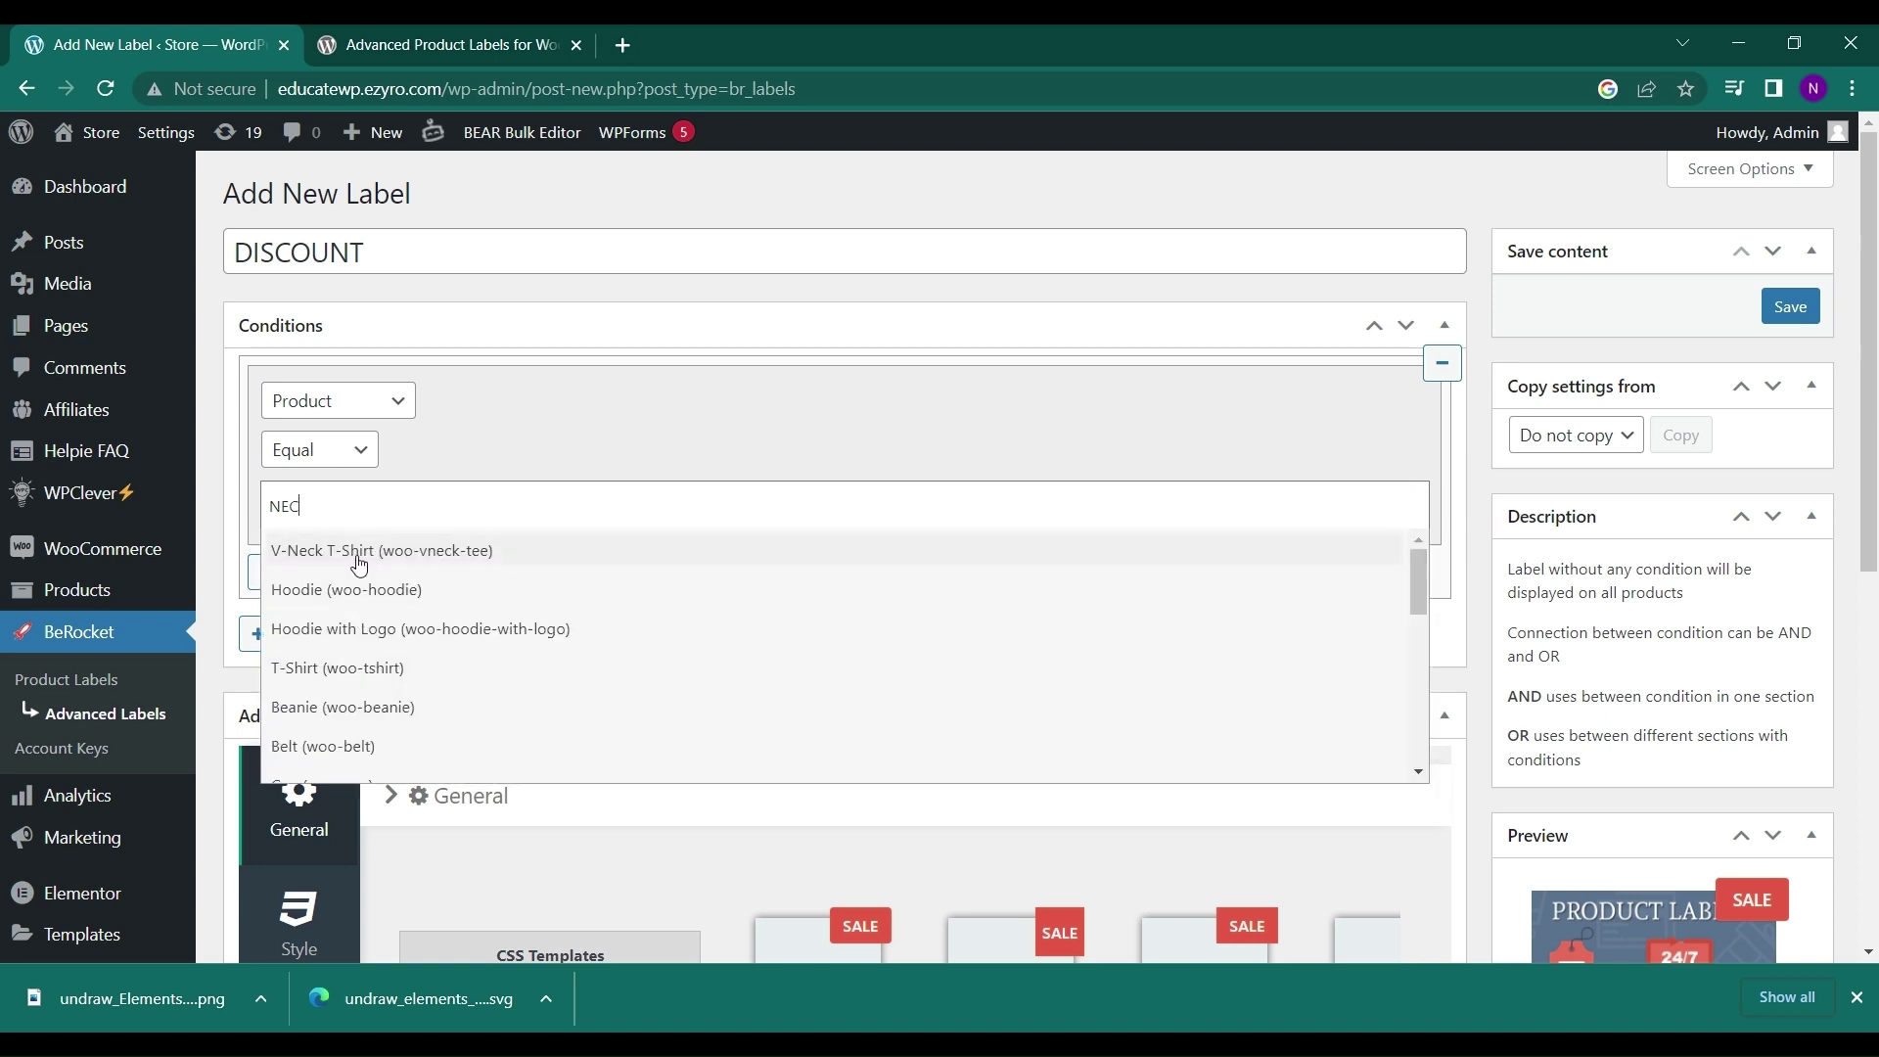
pyautogui.press('BackSpace')
pyautogui.press('BackSpace')
# - Set the label's condition type to On Sale, with "Is on sale" at Yes
pyautogui.click(364, 402)
pyautogui.click(332, 480)
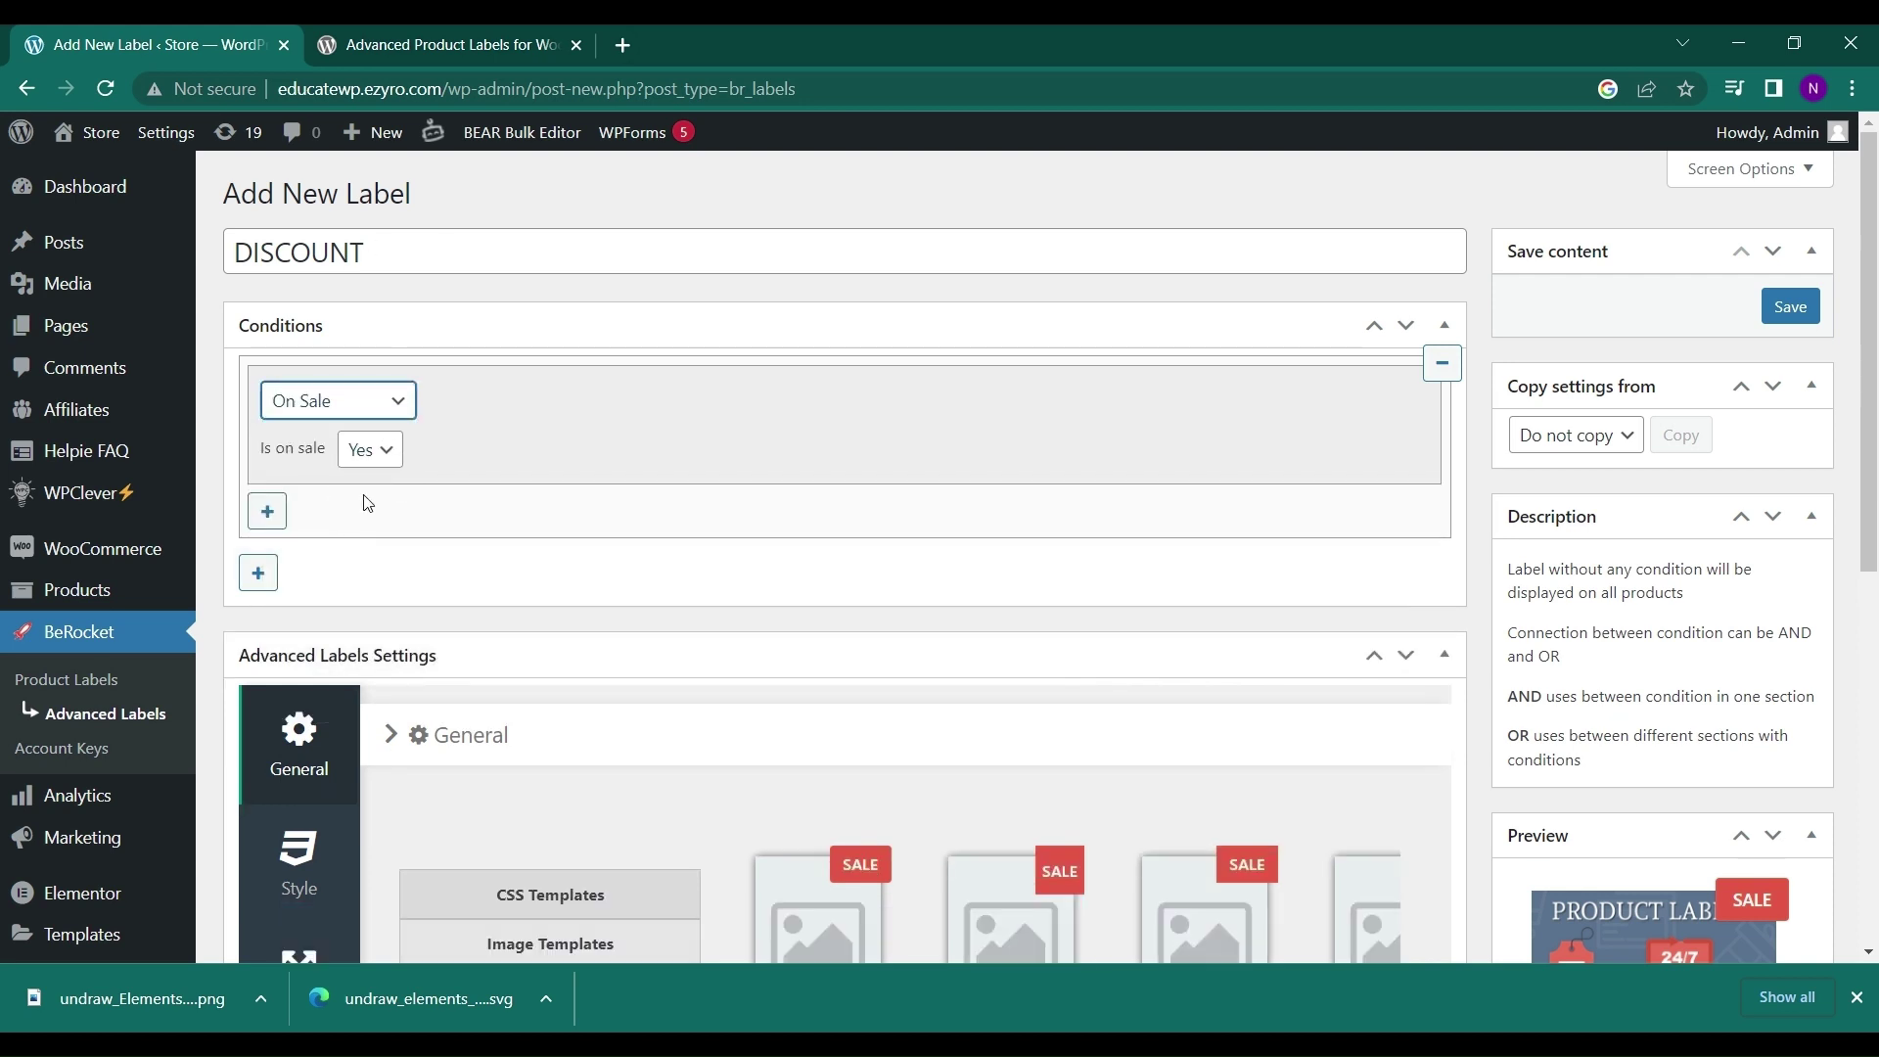
# - Set the label's content type to Discount percentage and enable the minus symbol
pyautogui.scroll(-1, 367, 503)
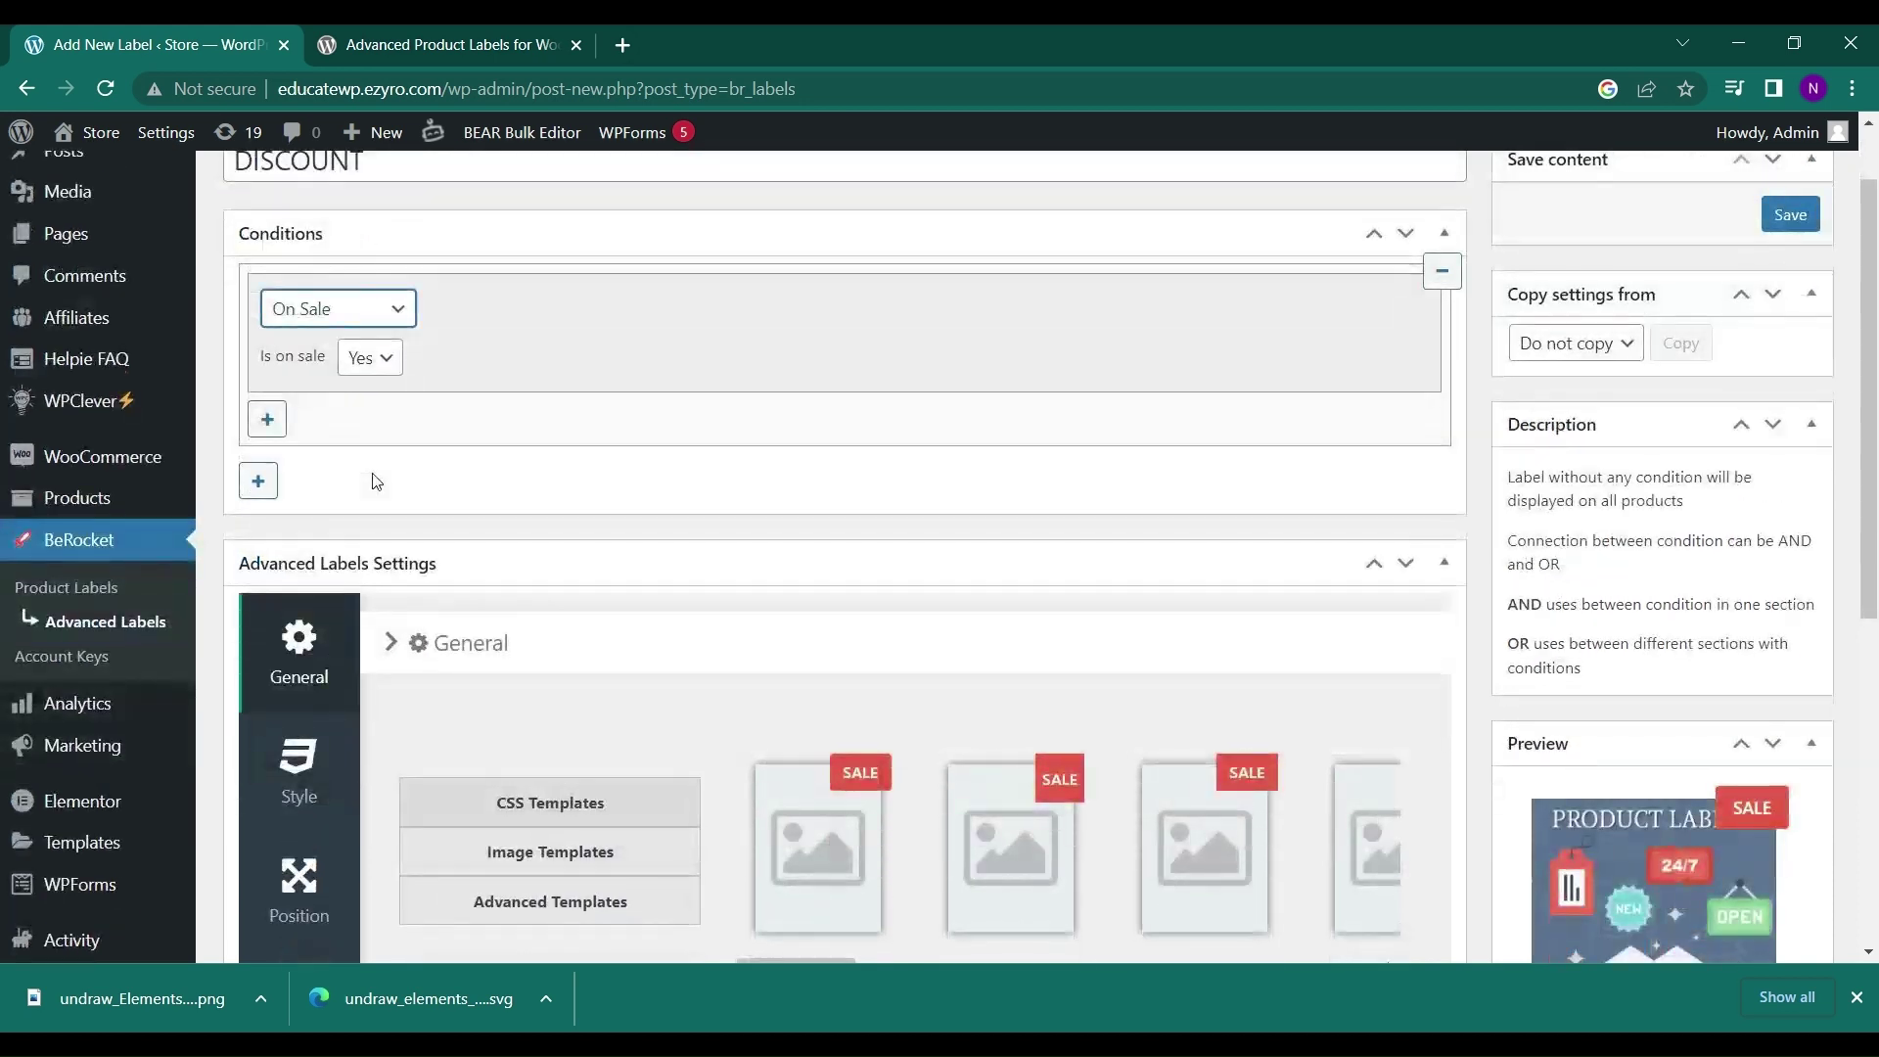
pyautogui.scroll(-3, 376, 481)
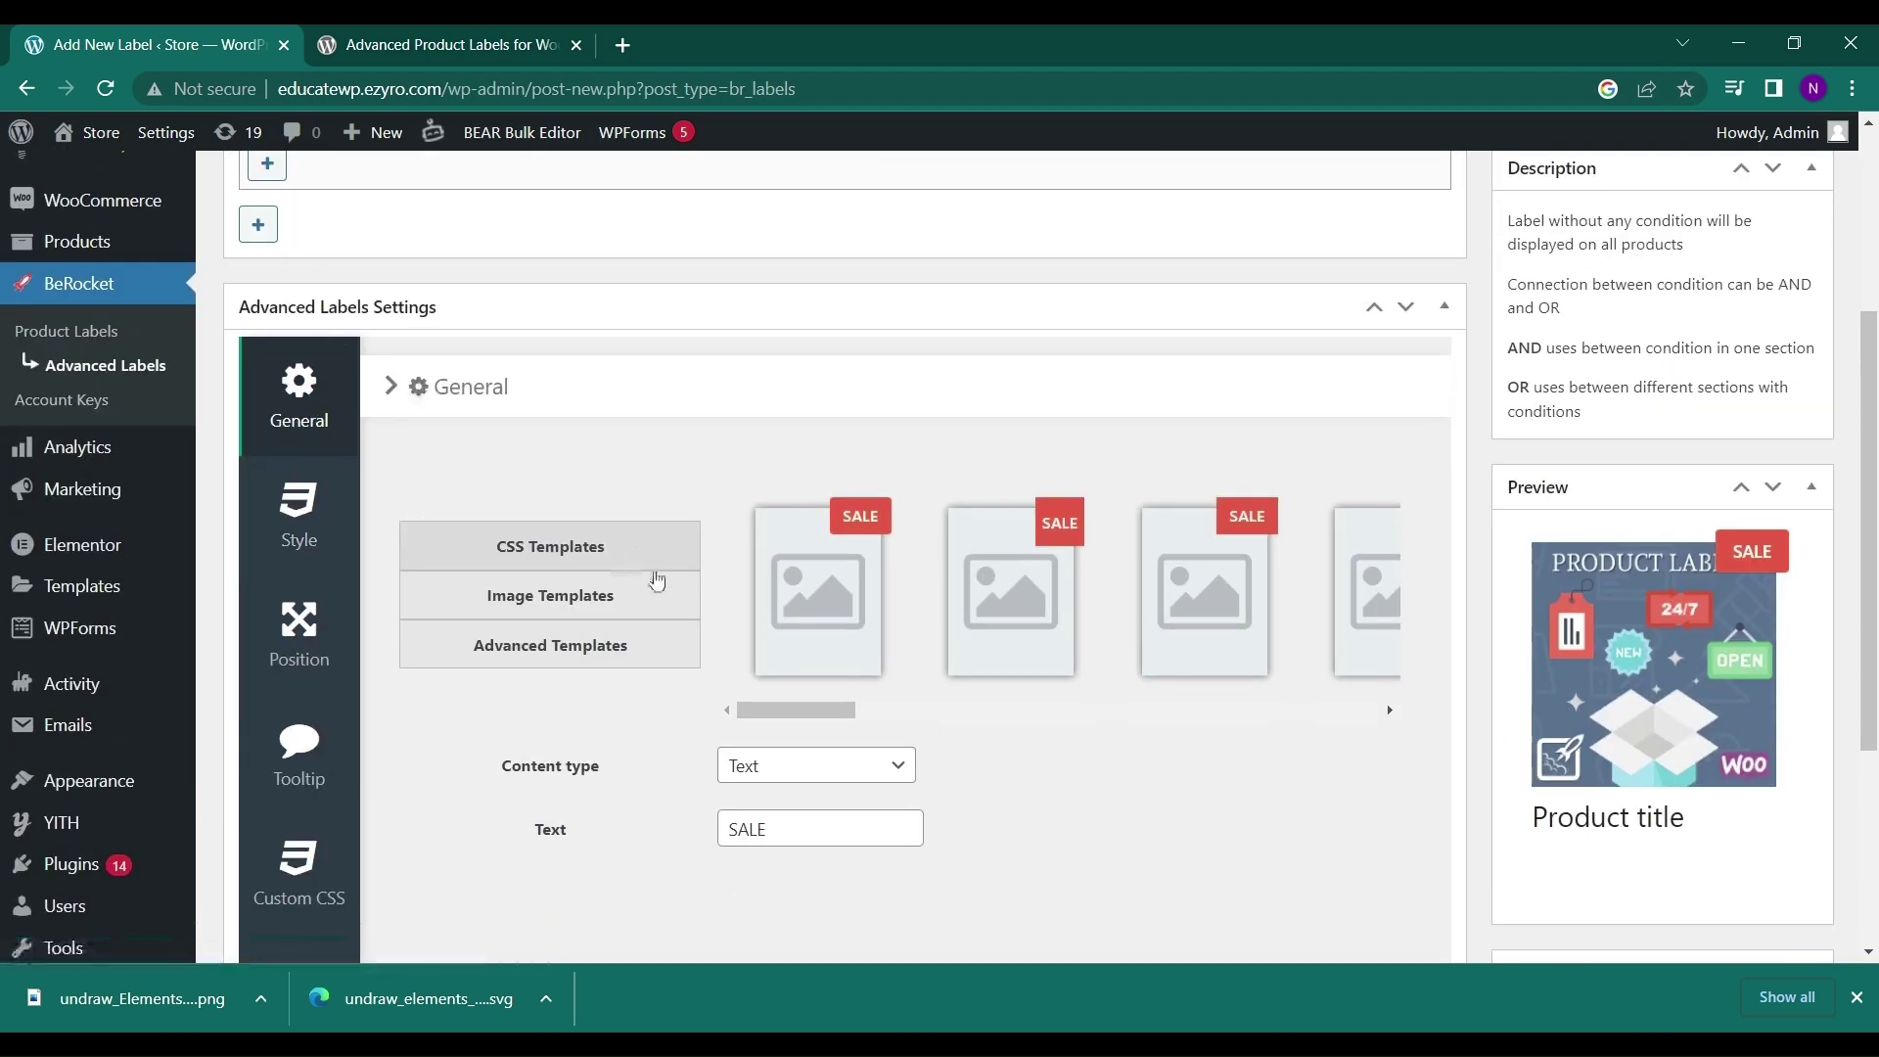
pyautogui.scroll(-2, 656, 579)
pyautogui.click(775, 624)
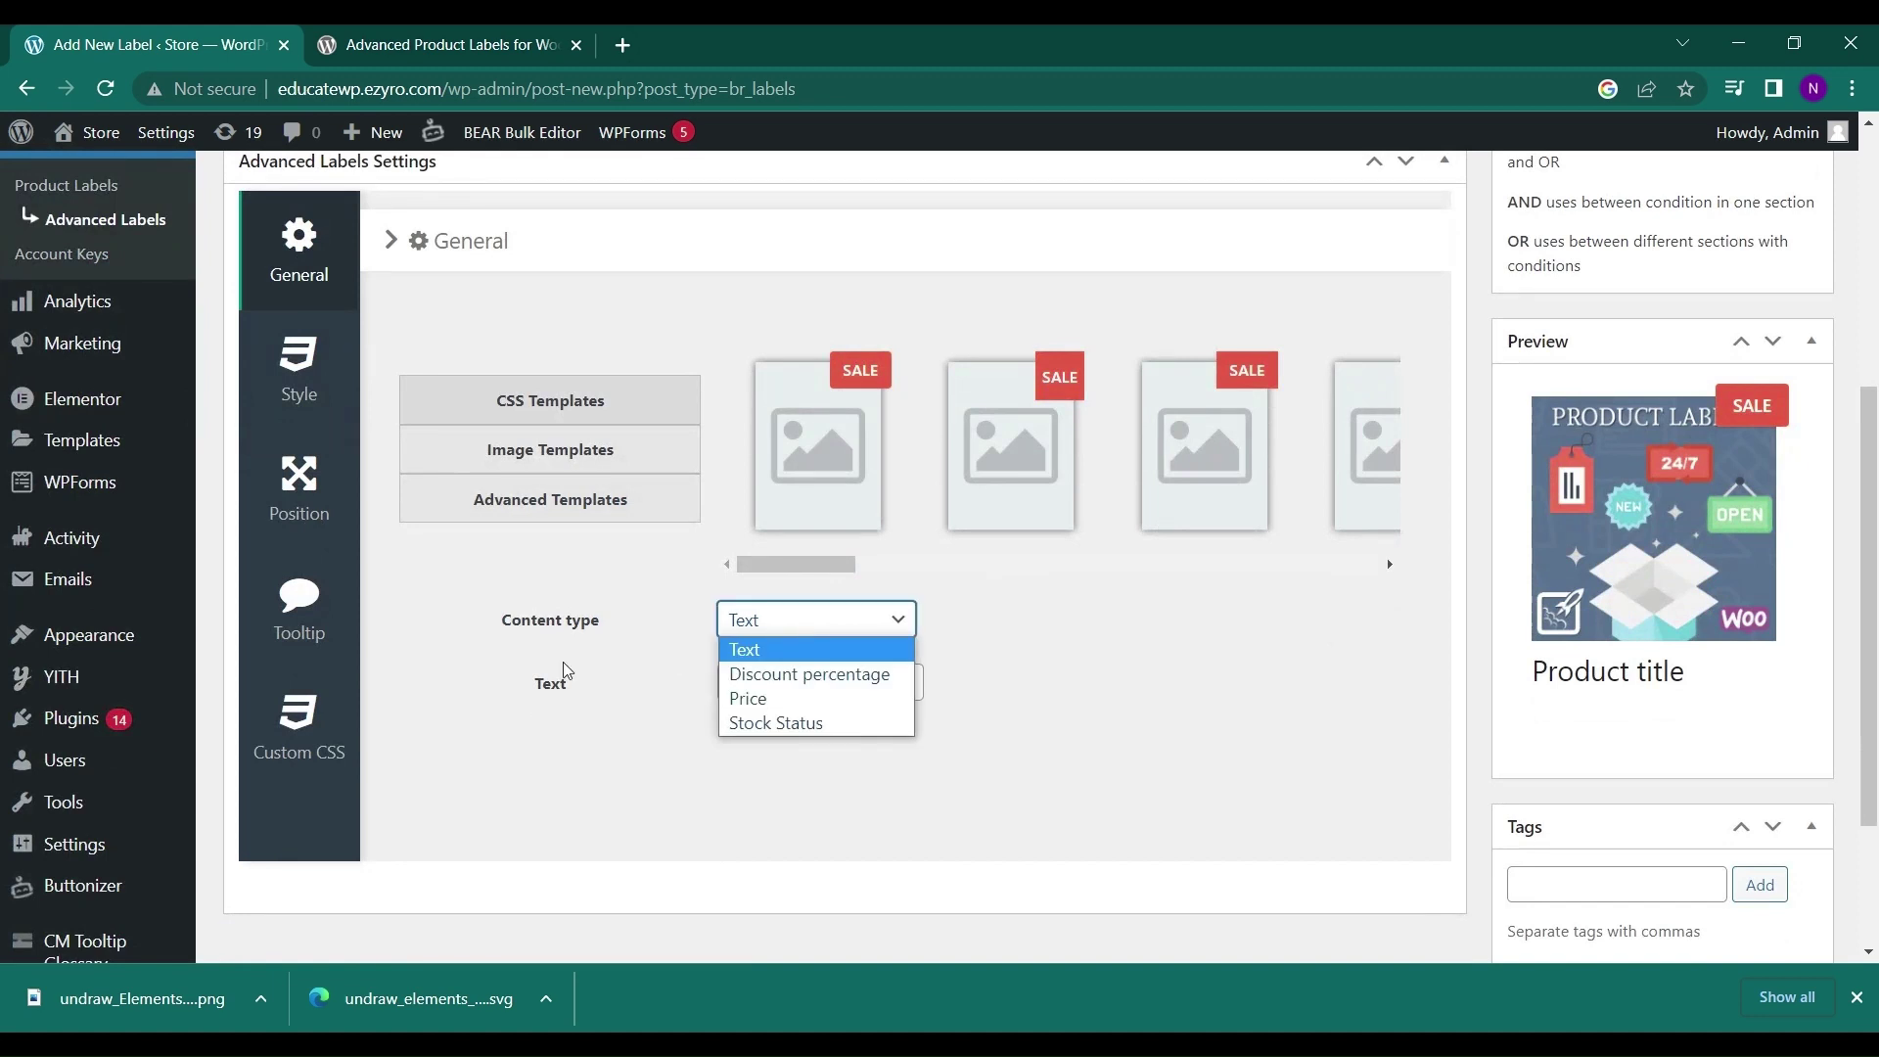
pyautogui.click(784, 675)
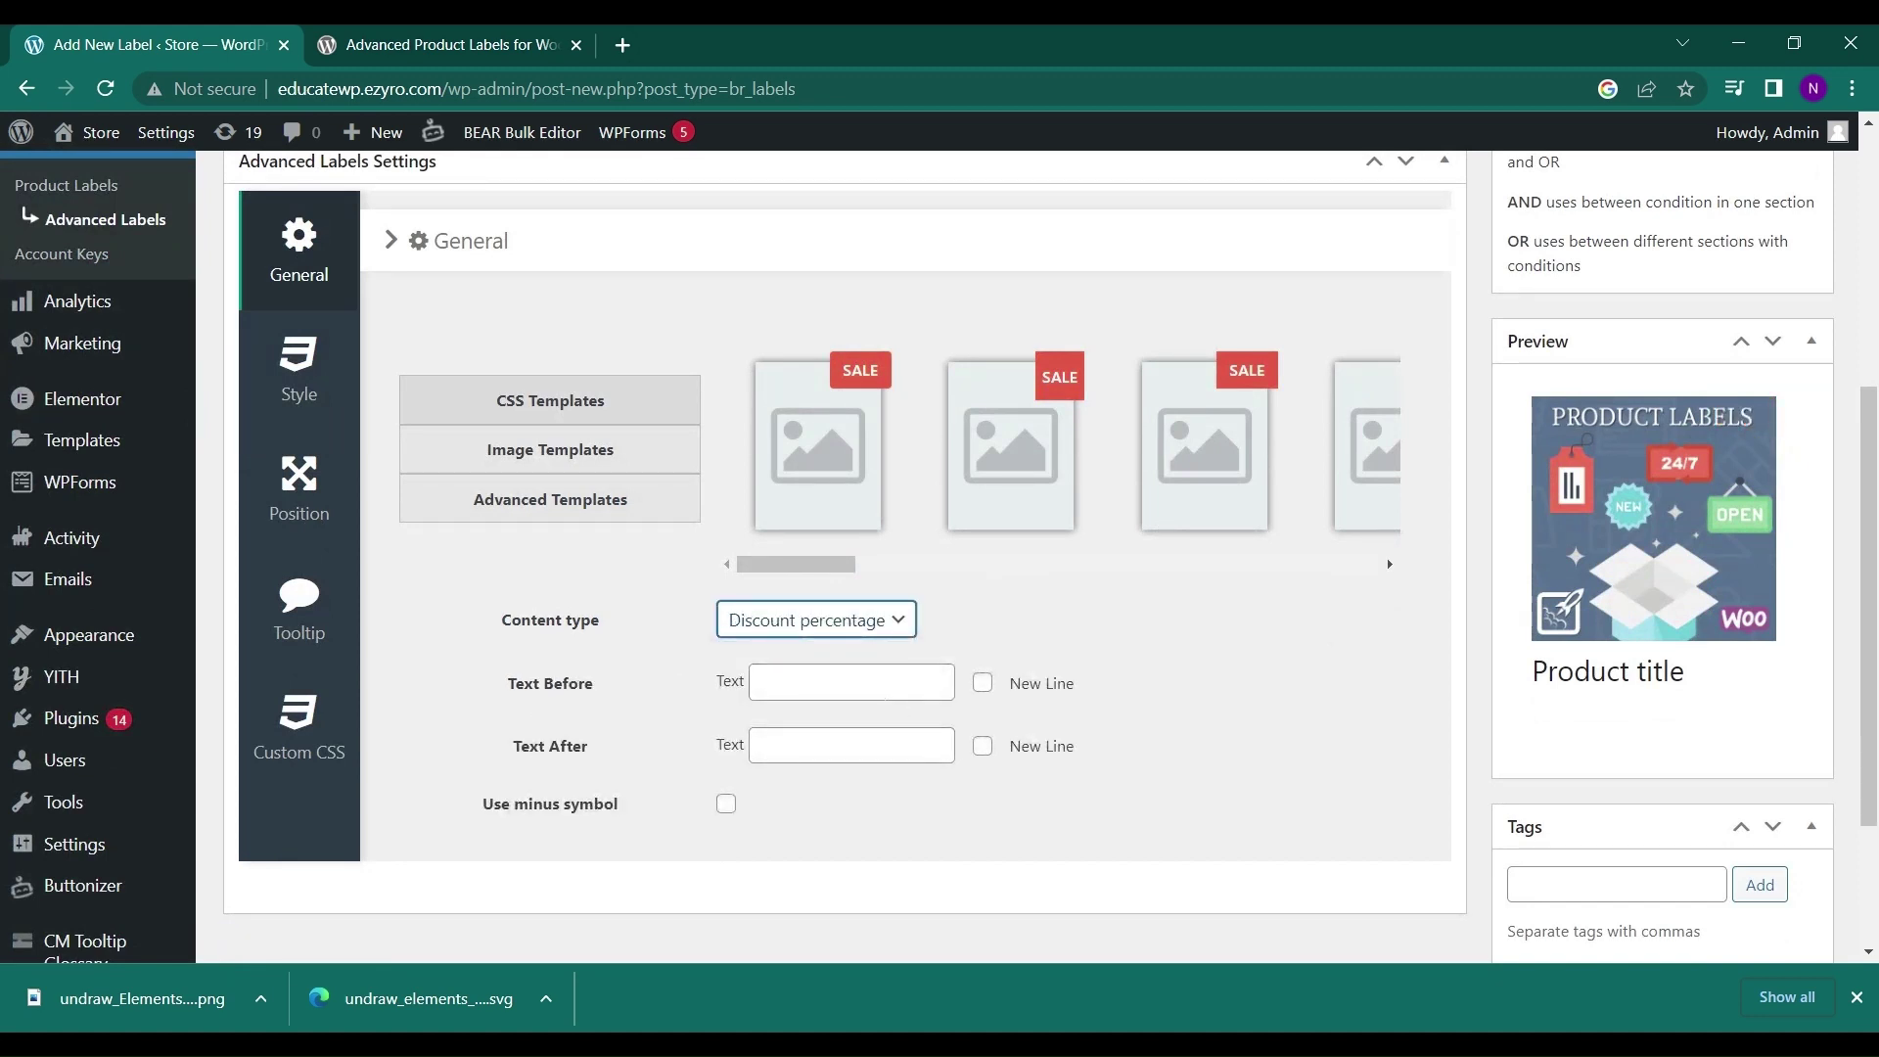
pyautogui.scroll(-1, 831, 743)
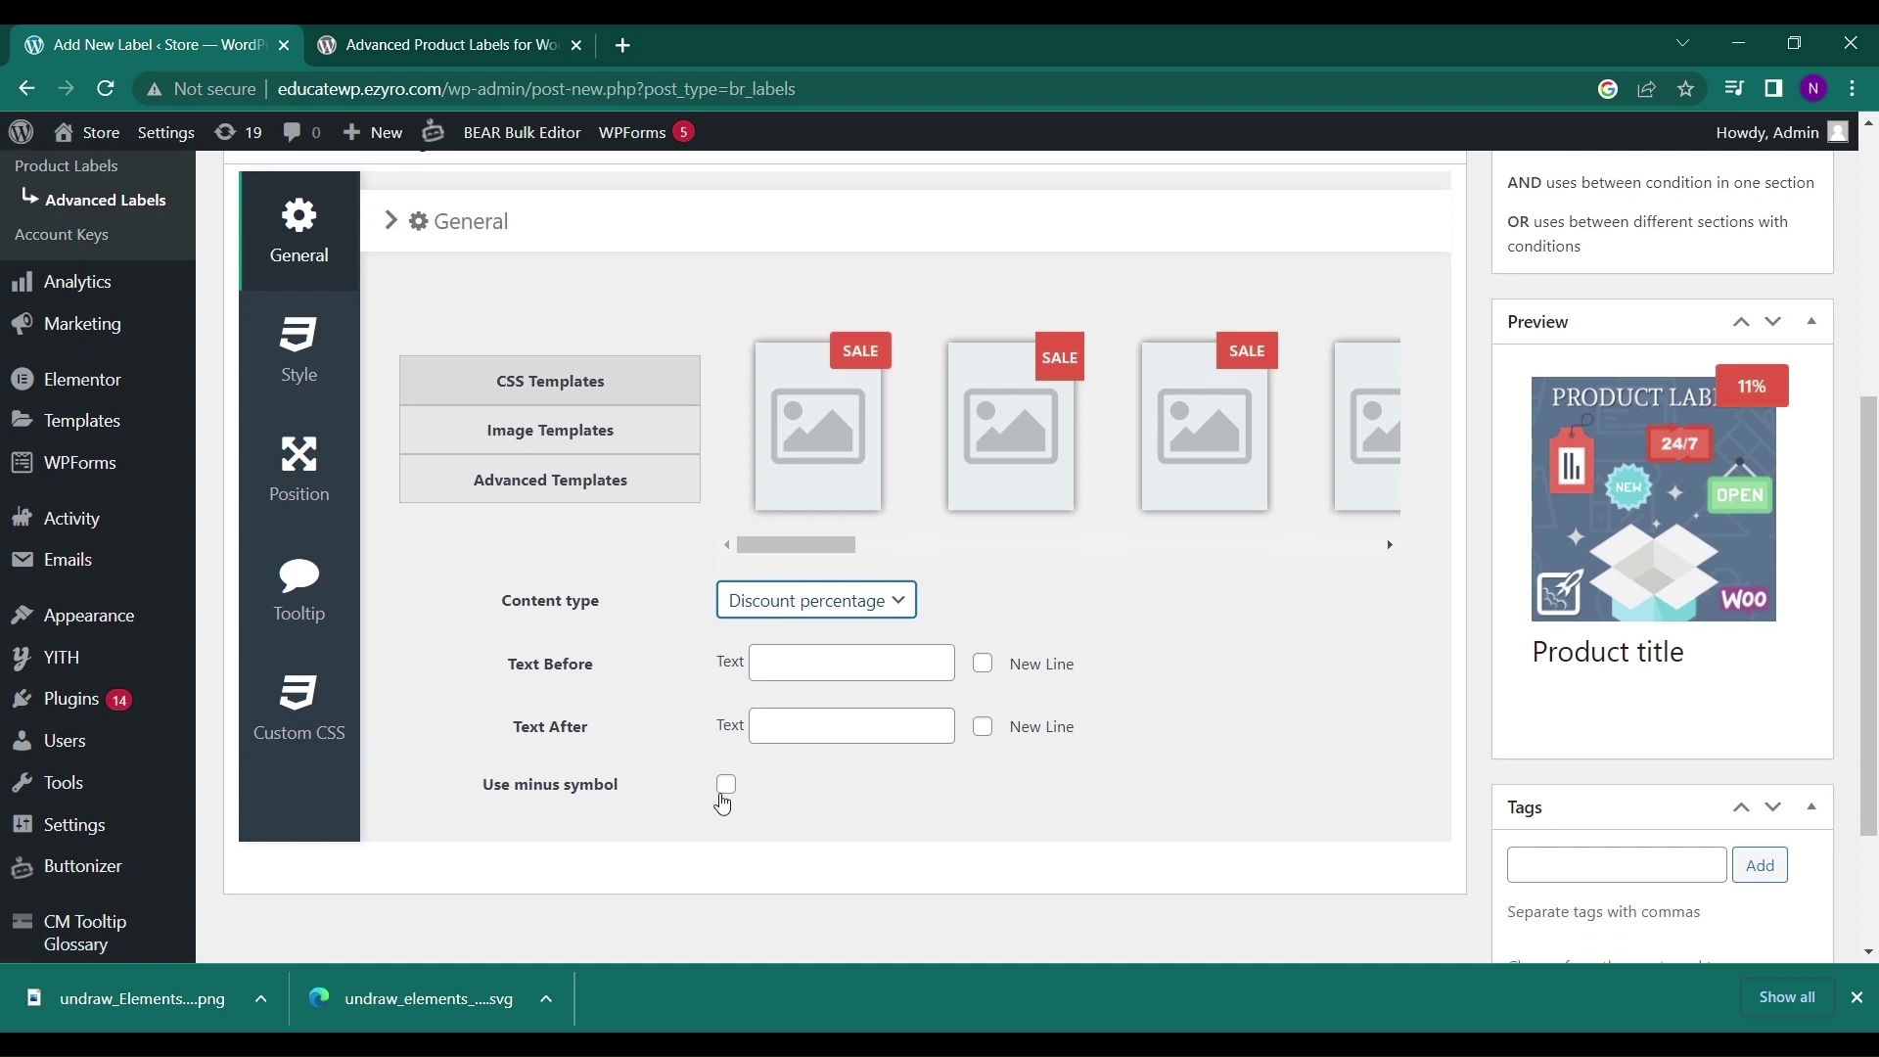
pyautogui.click(725, 786)
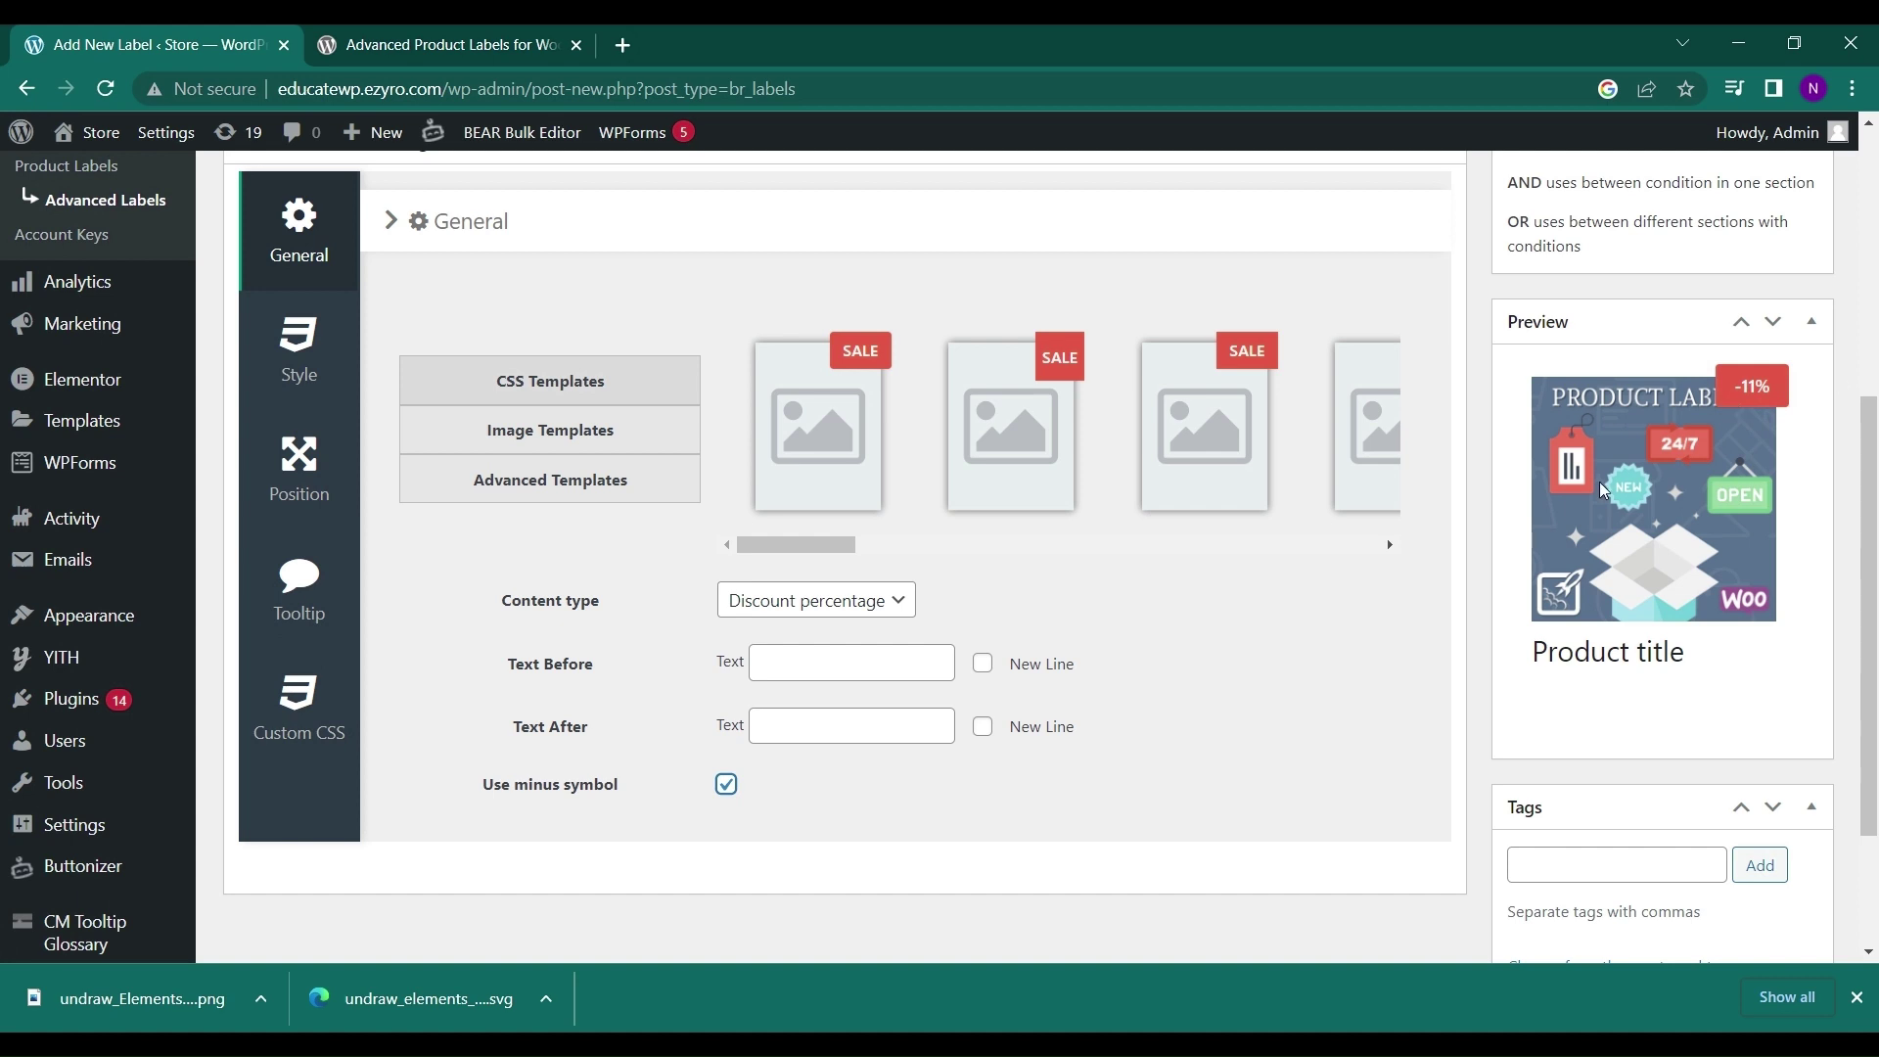
# - Set the label's border radius to 15 px in its style settings
pyautogui.scroll(-1, 1742, 423)
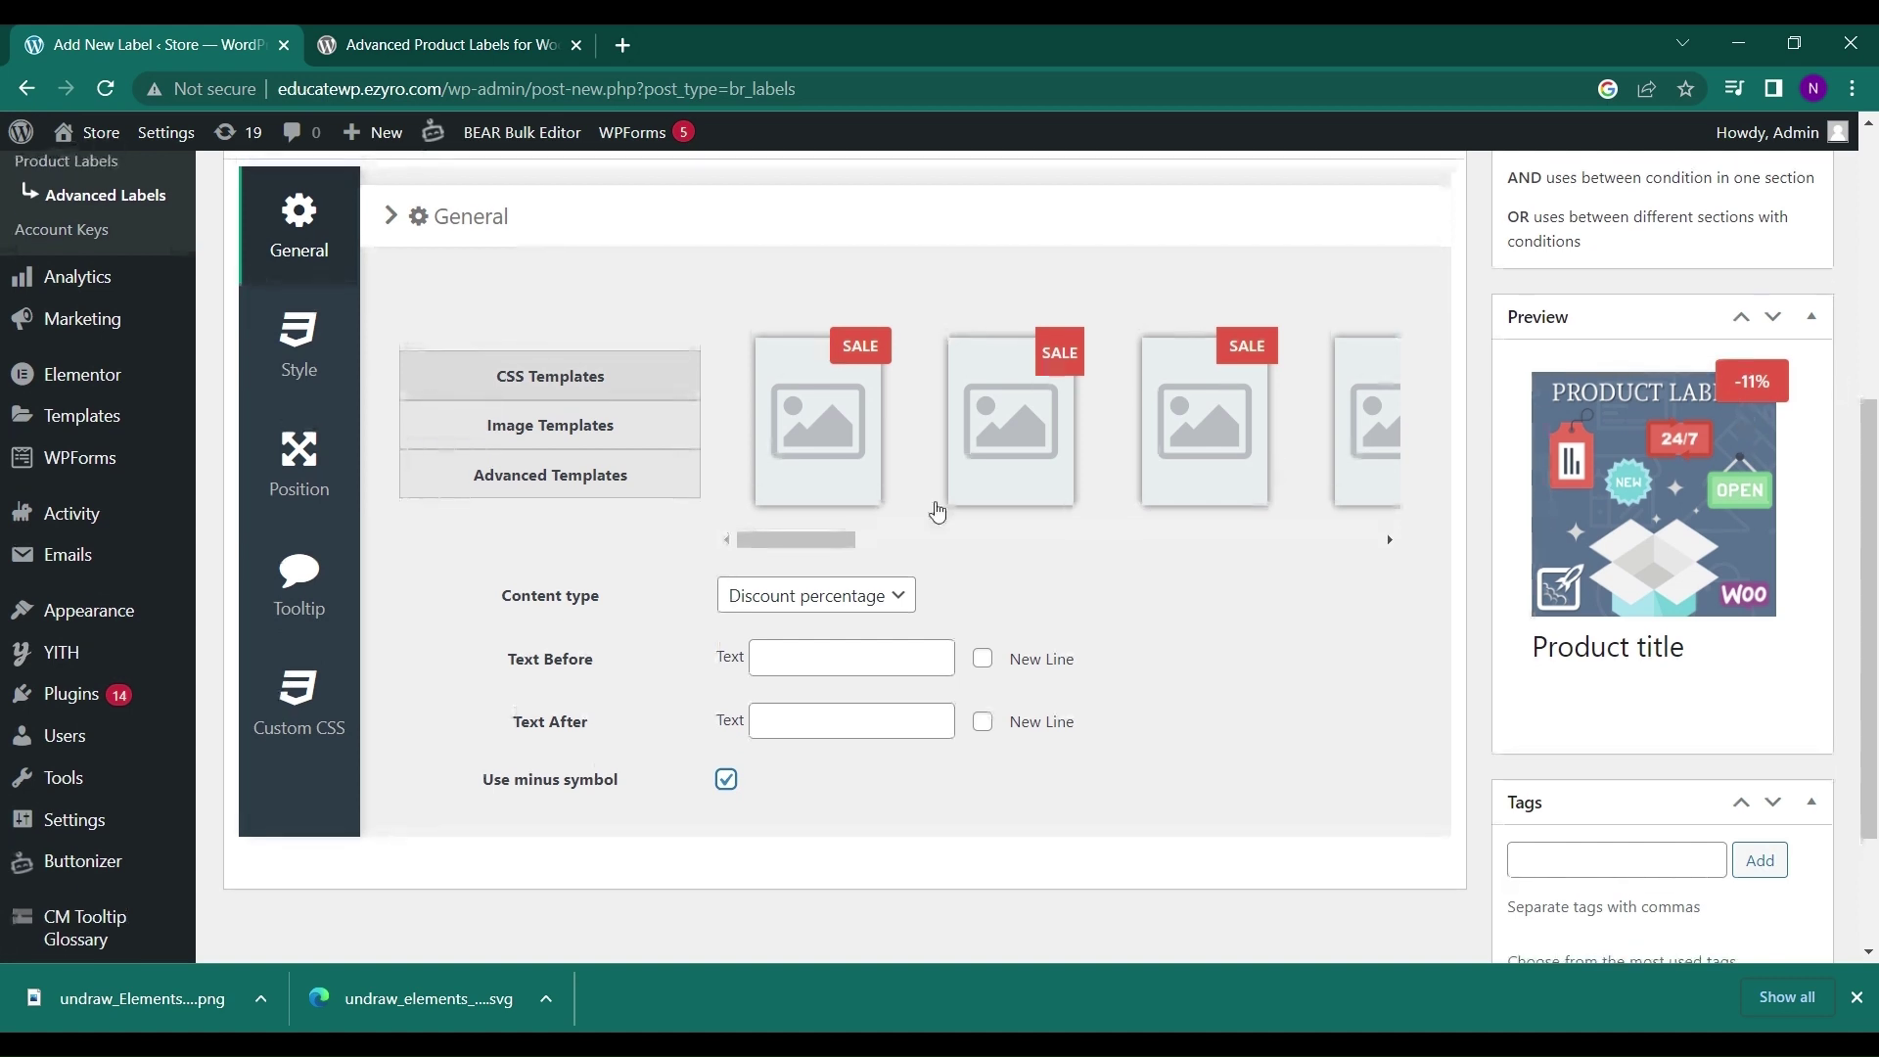
pyautogui.click(278, 380)
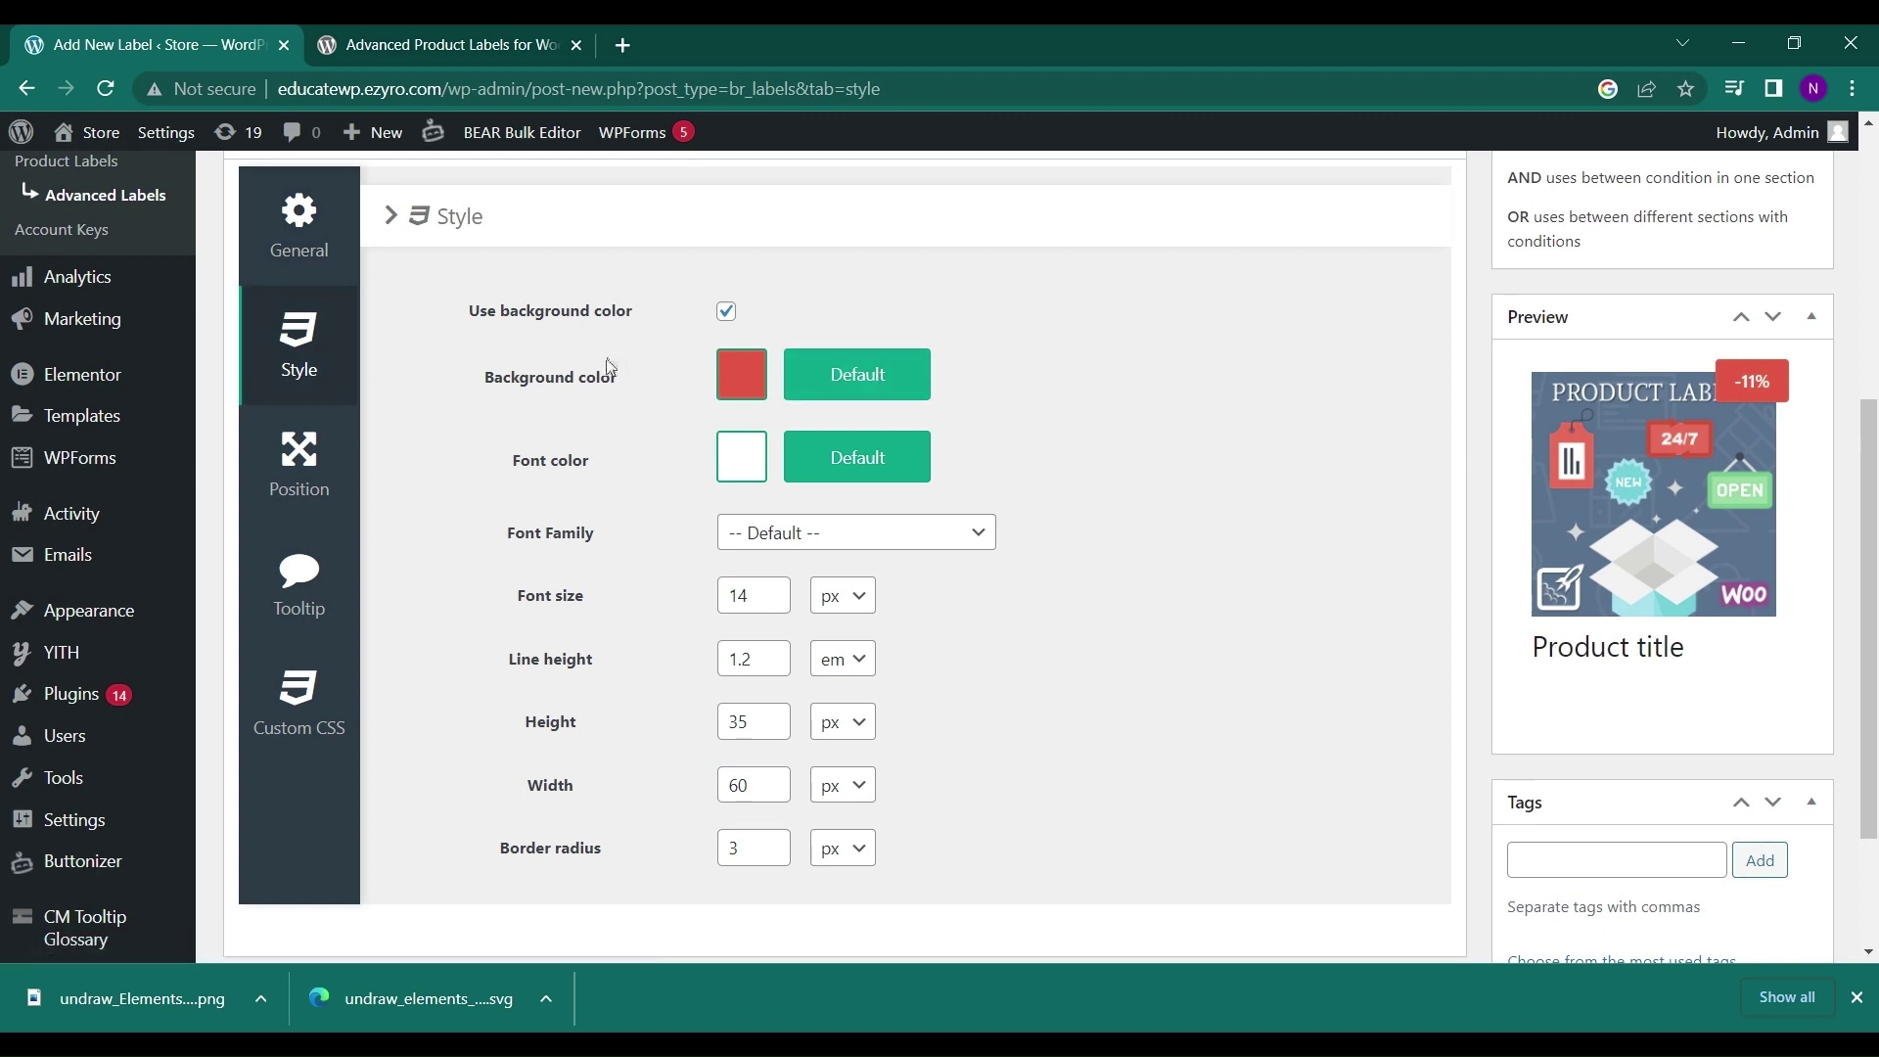
pyautogui.scroll(-1, 606, 506)
pyautogui.scroll(-1, 607, 506)
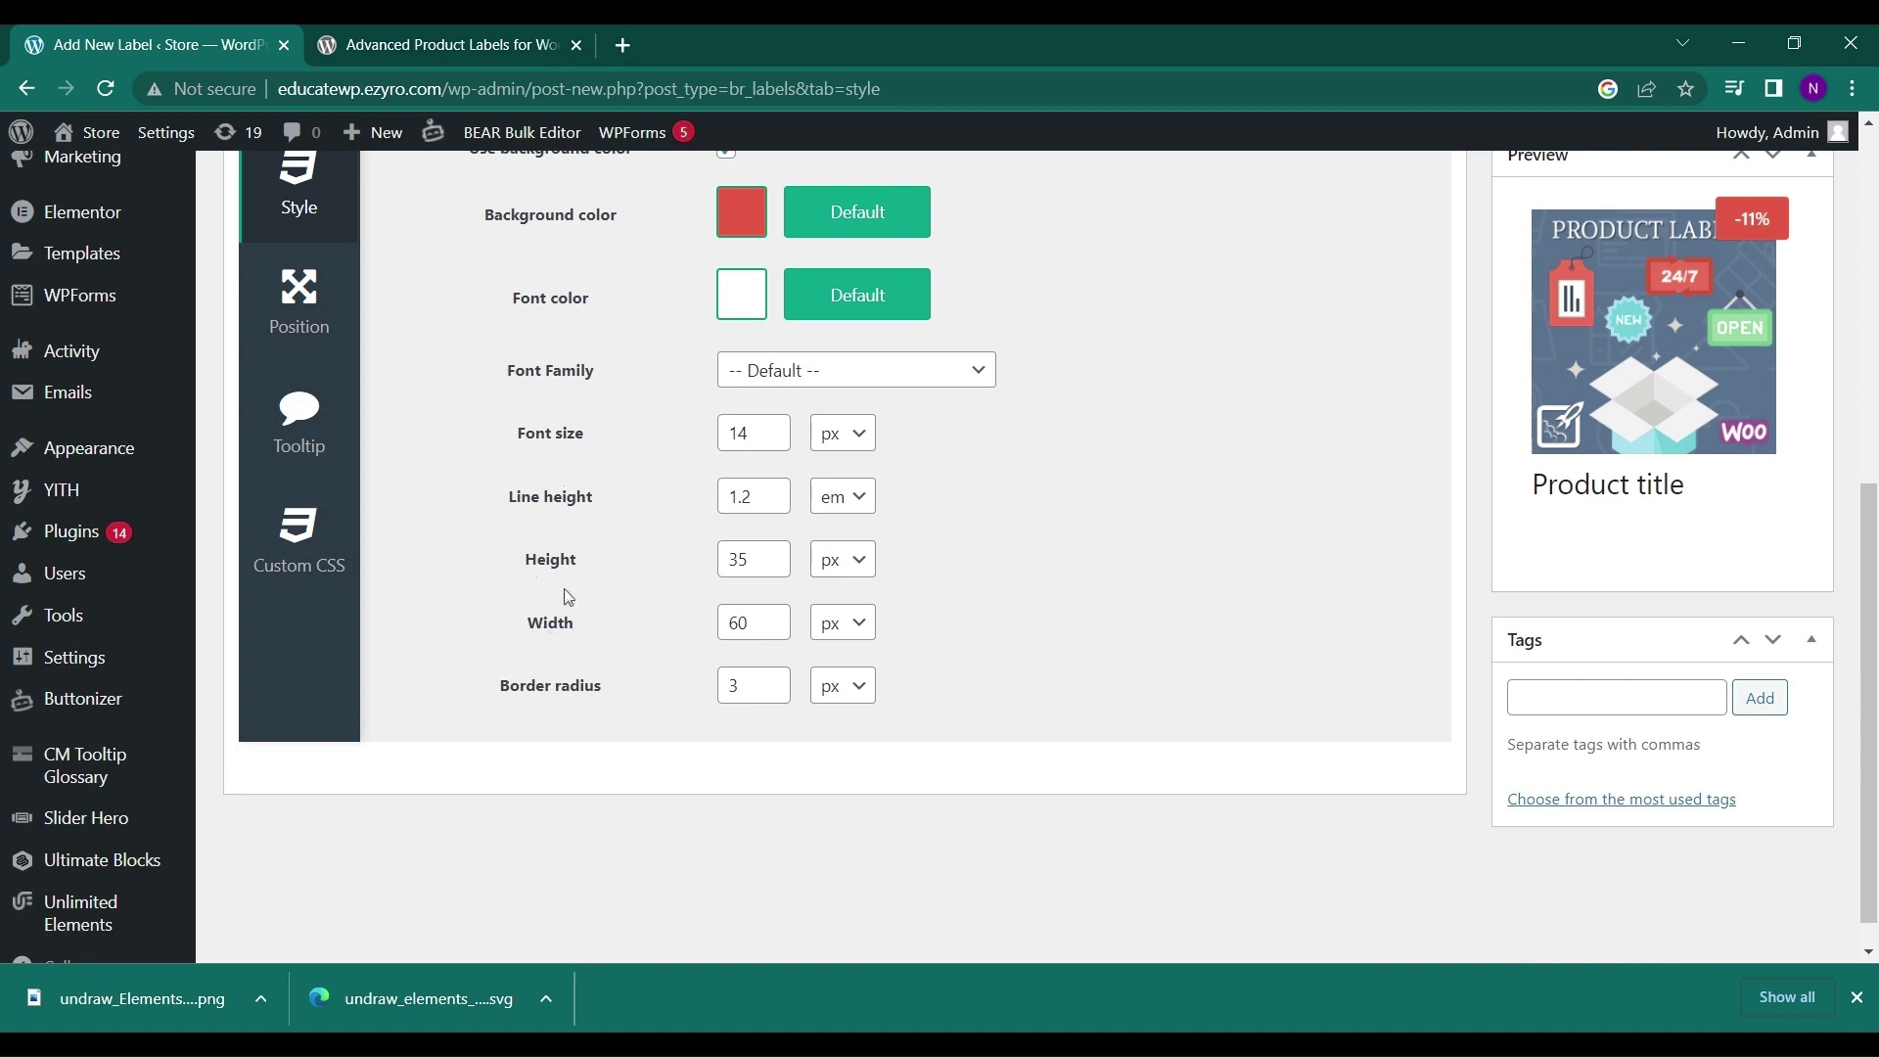
pyautogui.click(736, 685)
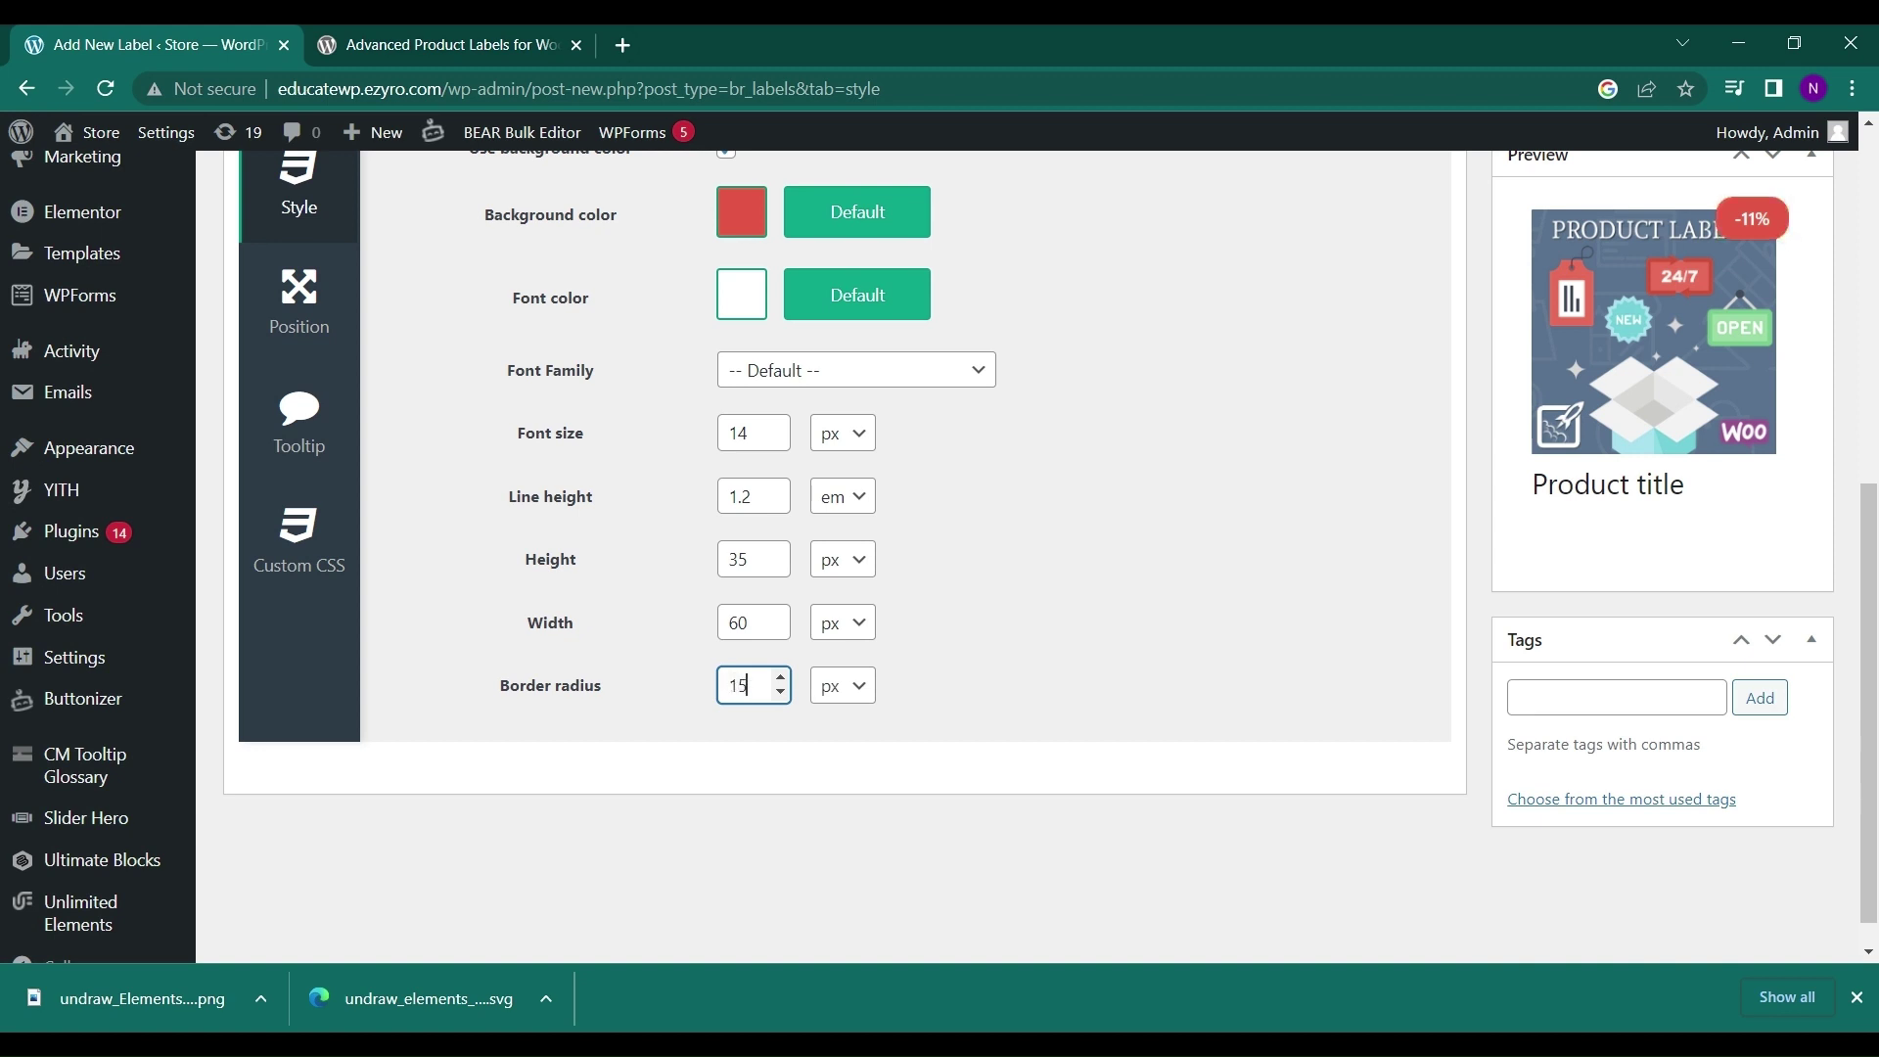
# - Set the label's position to Left and its position line to Line 3 in the position settings
pyautogui.click(314, 324)
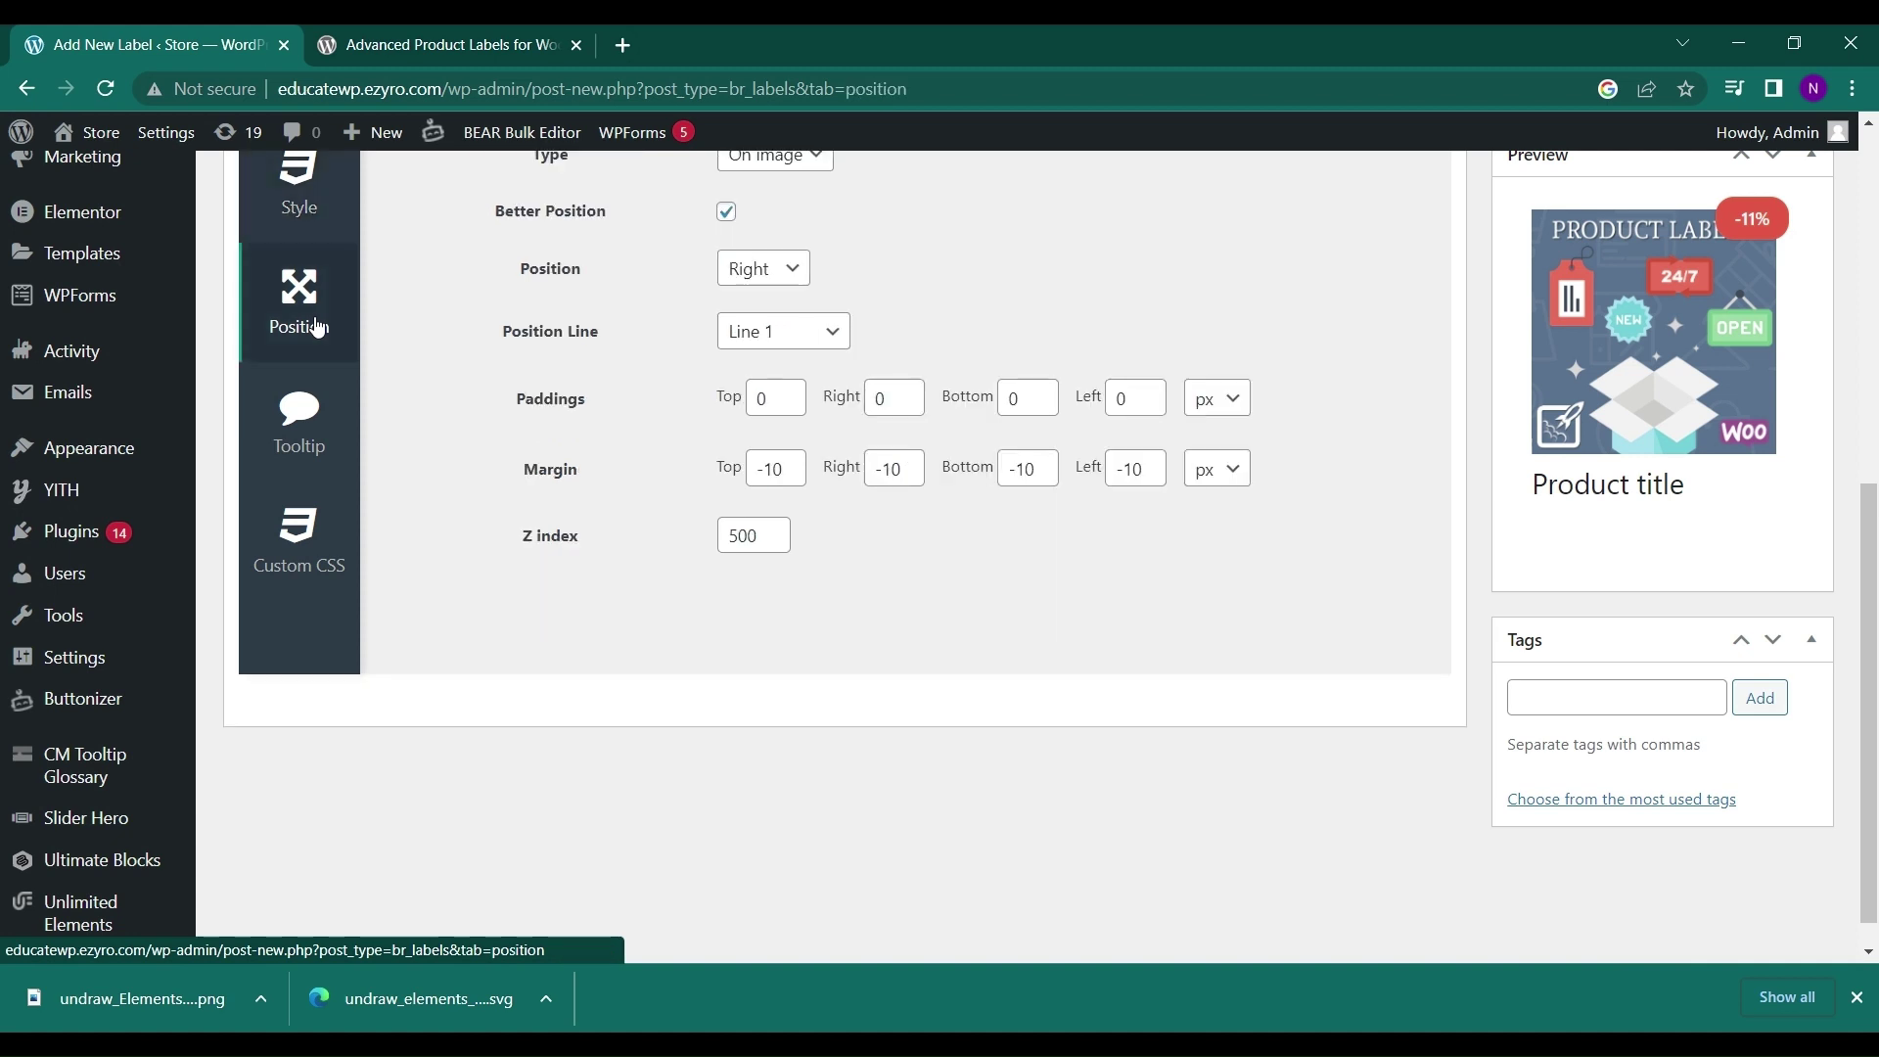
pyautogui.click(761, 523)
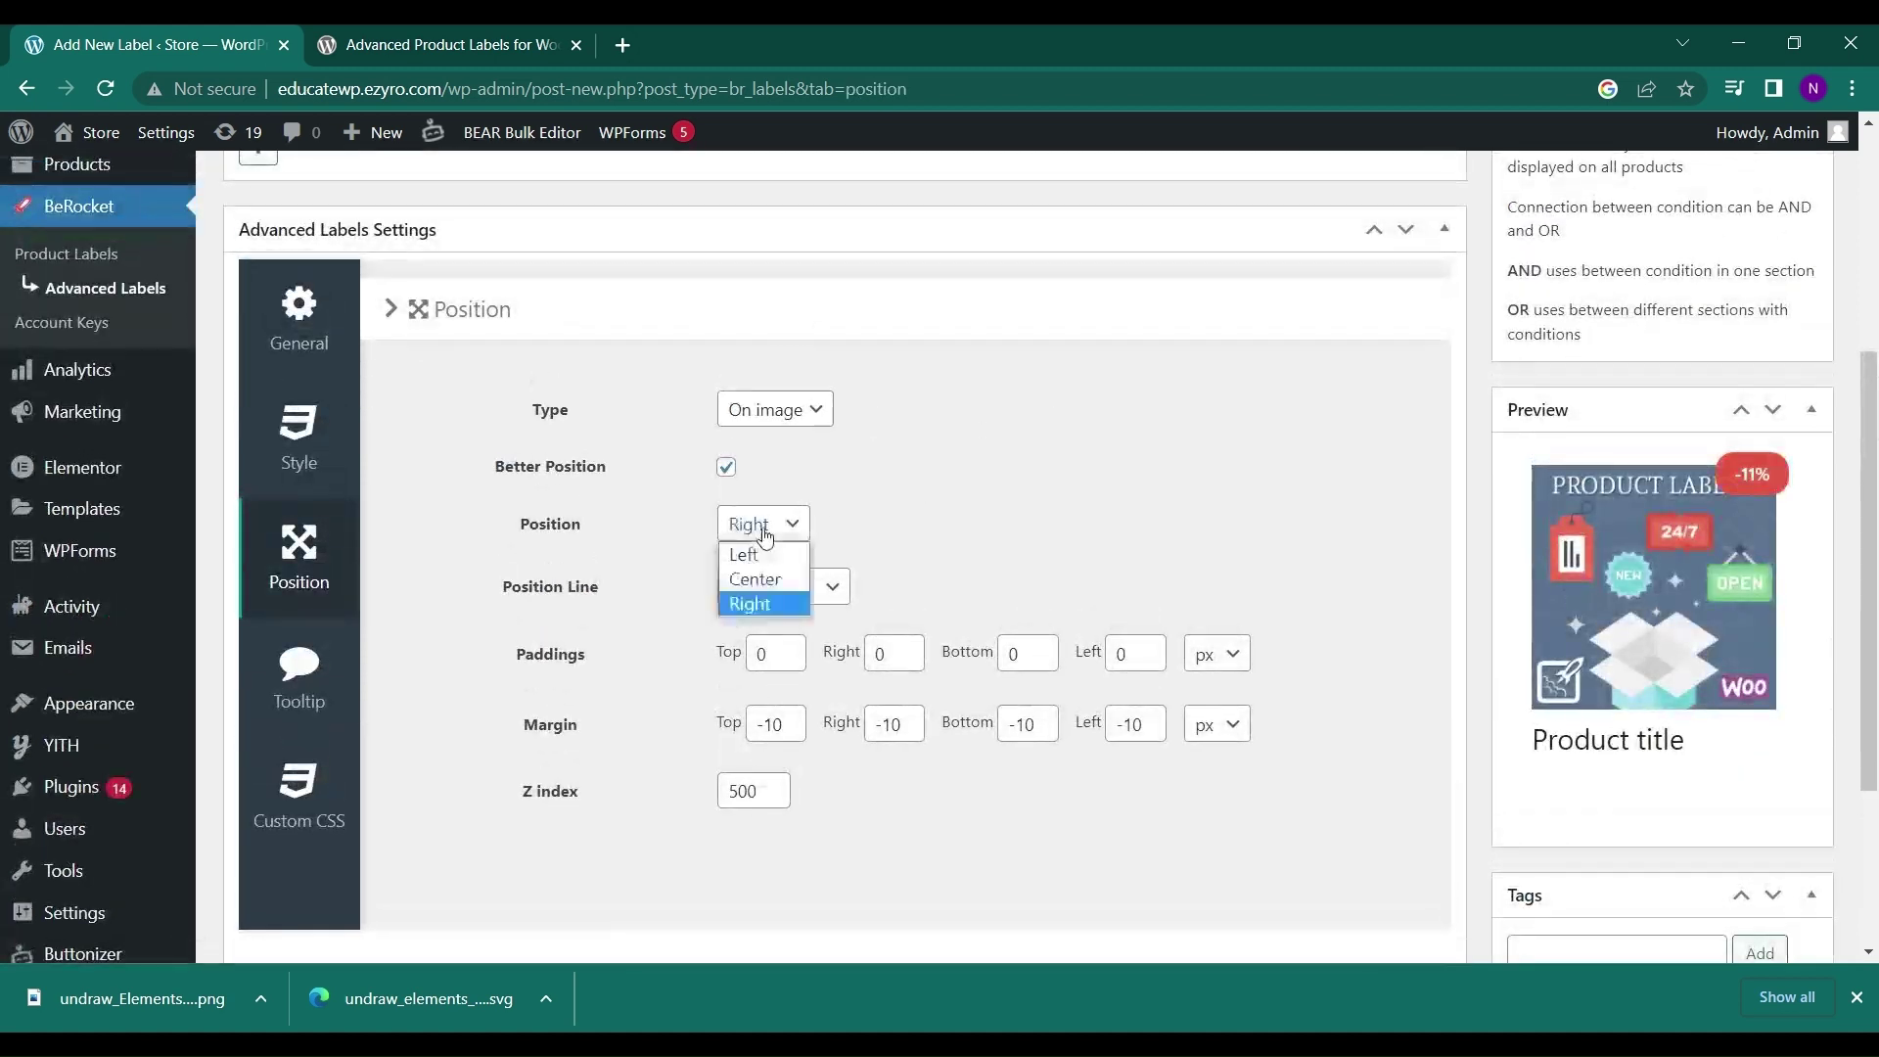
pyautogui.click(753, 555)
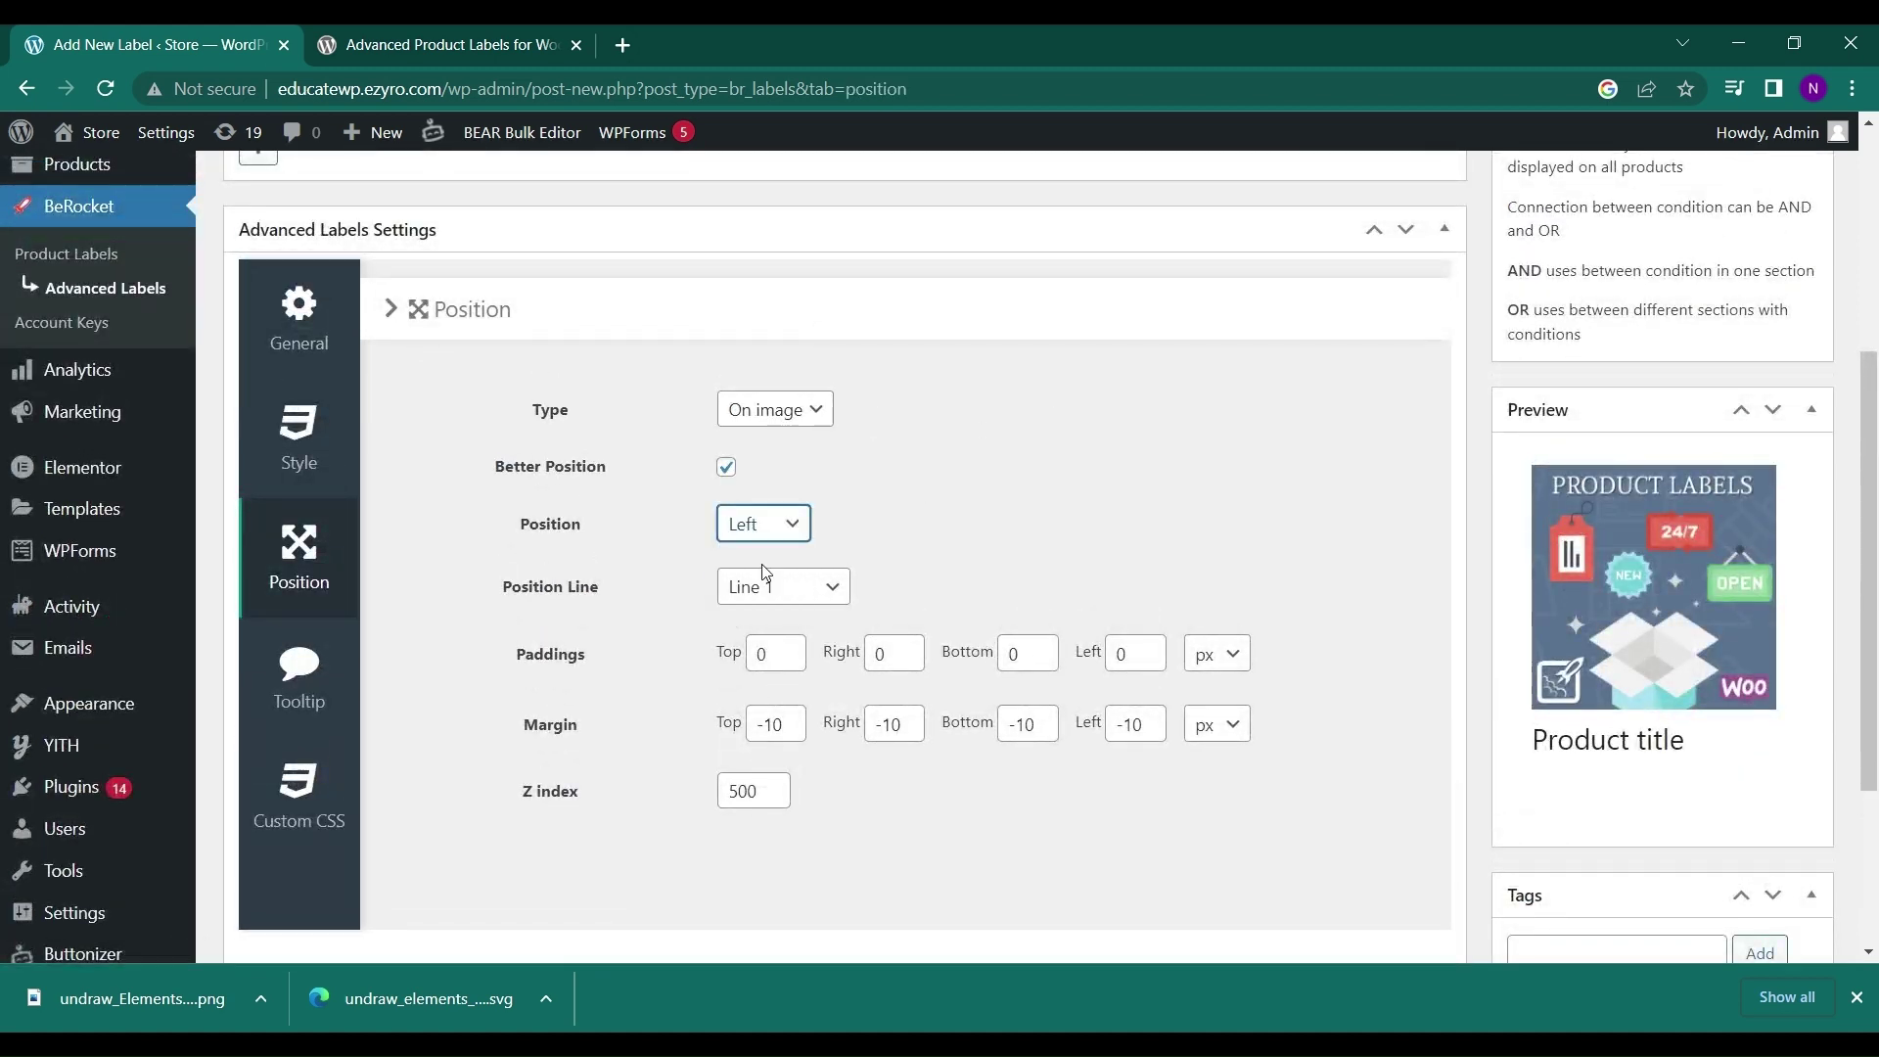
pyautogui.click(840, 591)
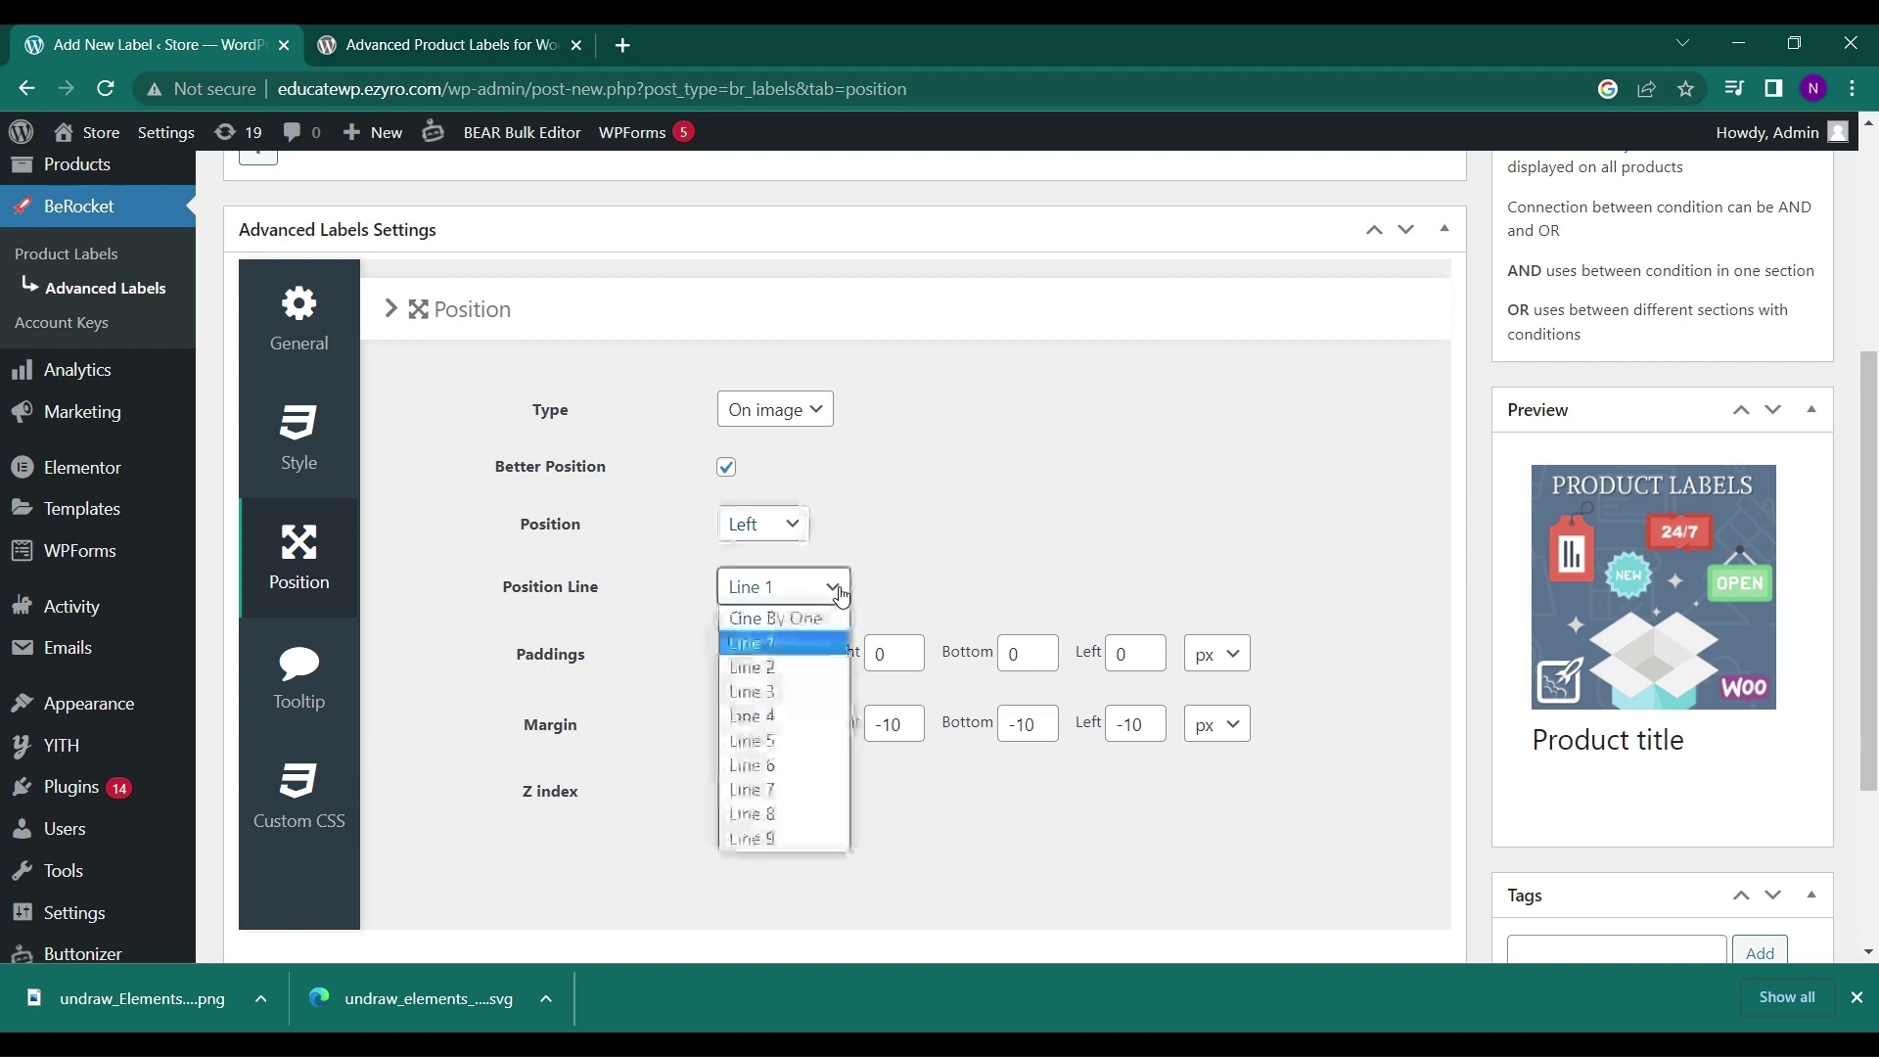
pyautogui.click(800, 668)
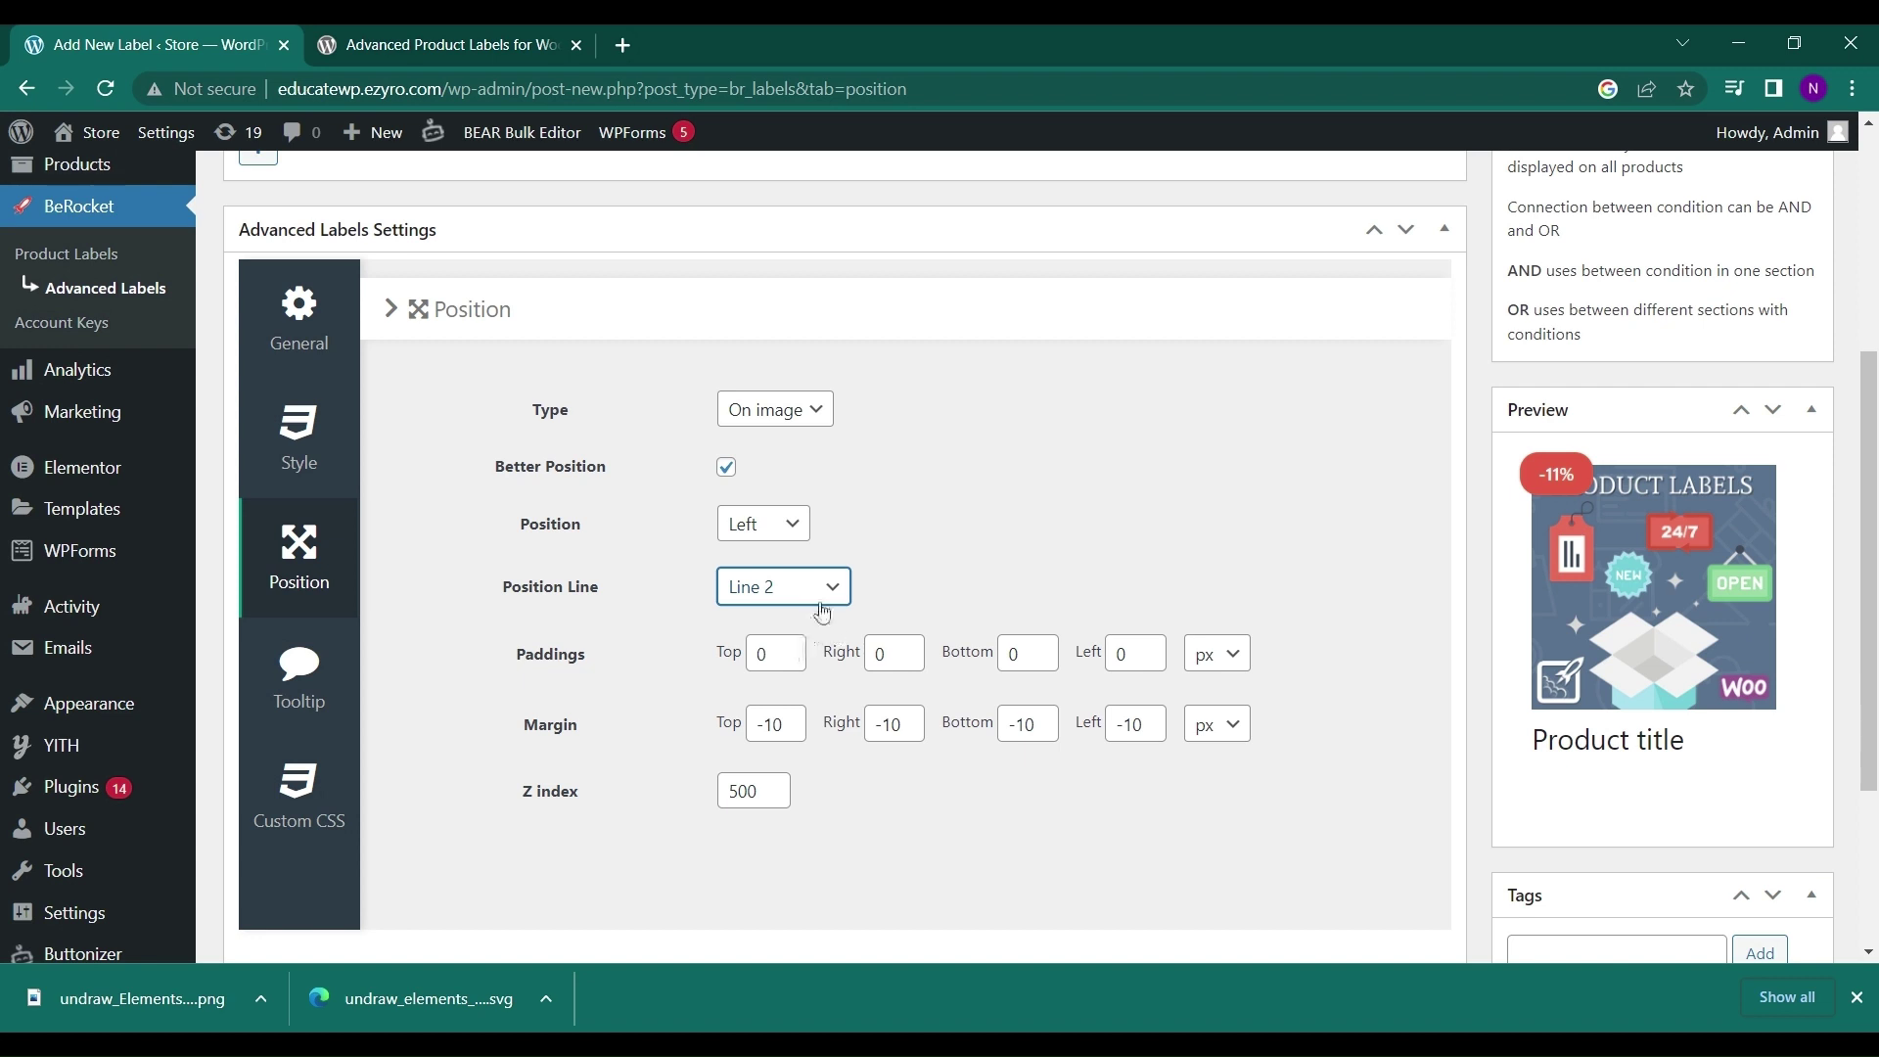
pyautogui.click(817, 599)
pyautogui.click(803, 690)
pyautogui.click(763, 654)
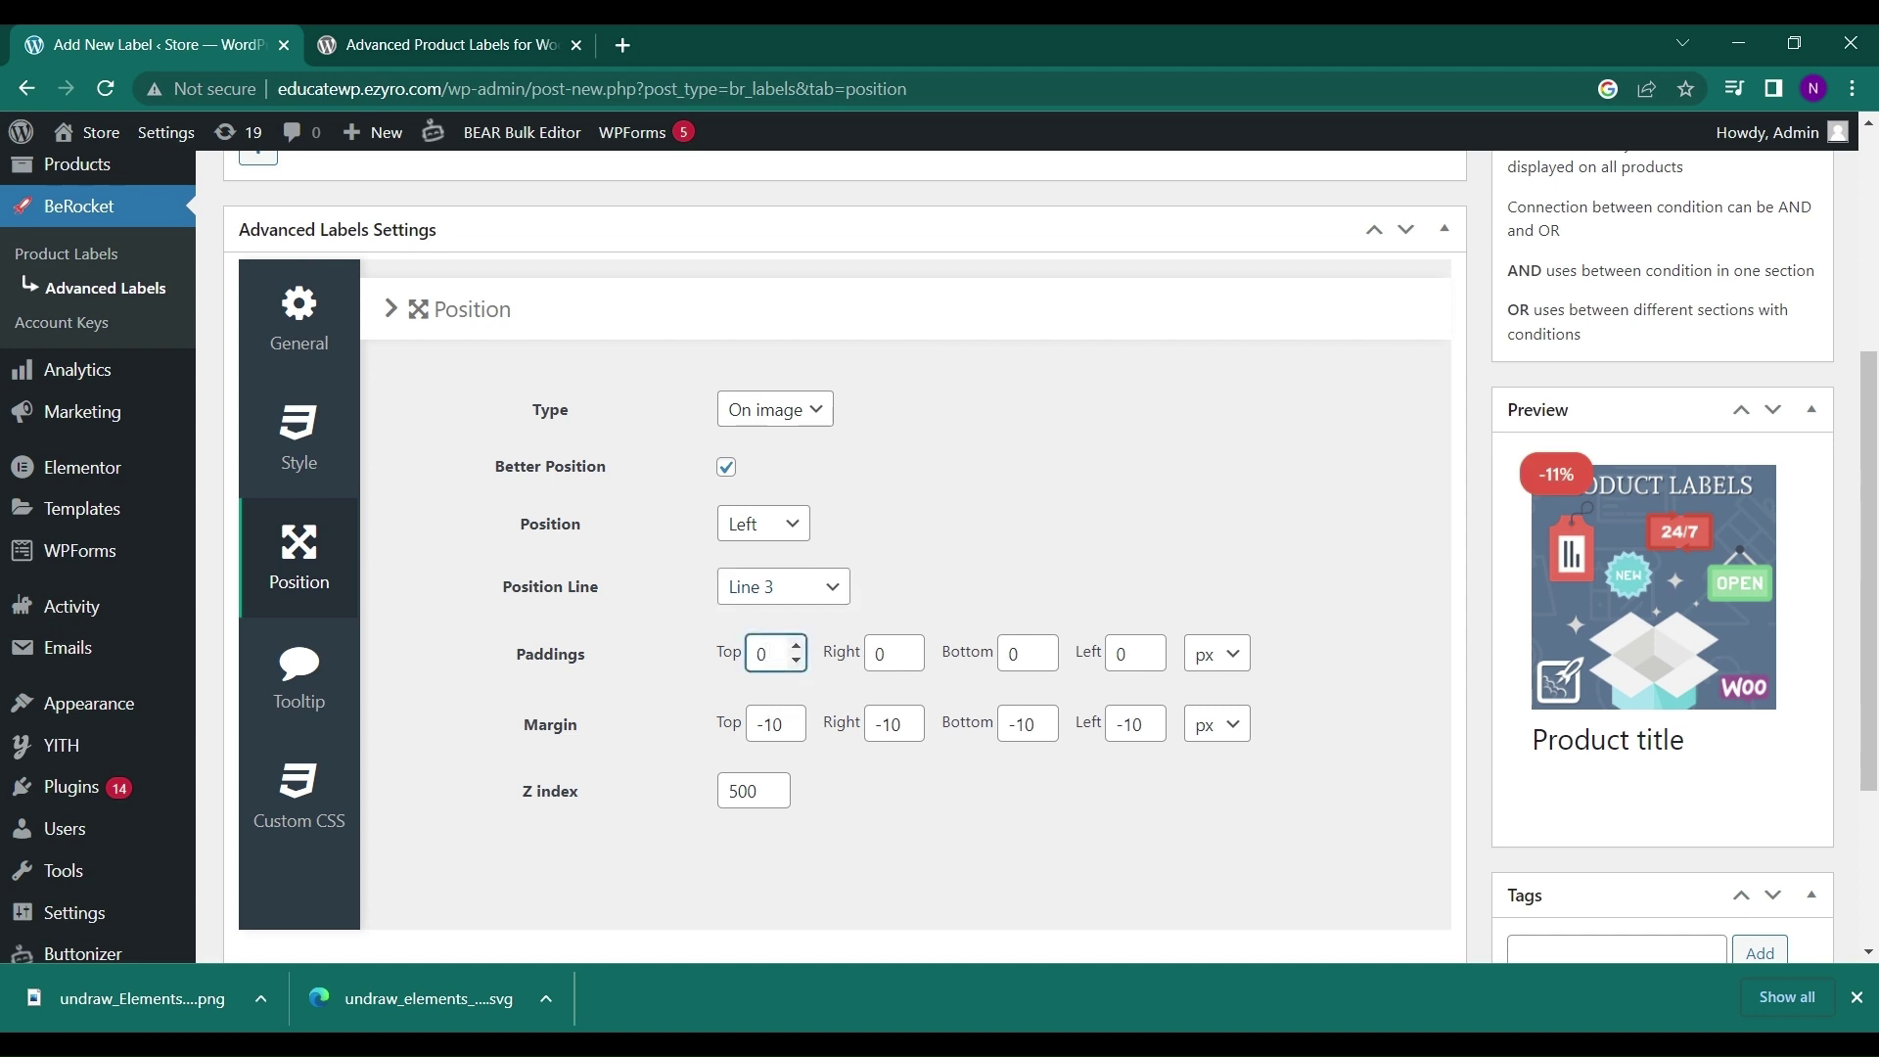
pyautogui.scroll(-1, 780, 743)
pyautogui.click(780, 741)
pyautogui.click(784, 754)
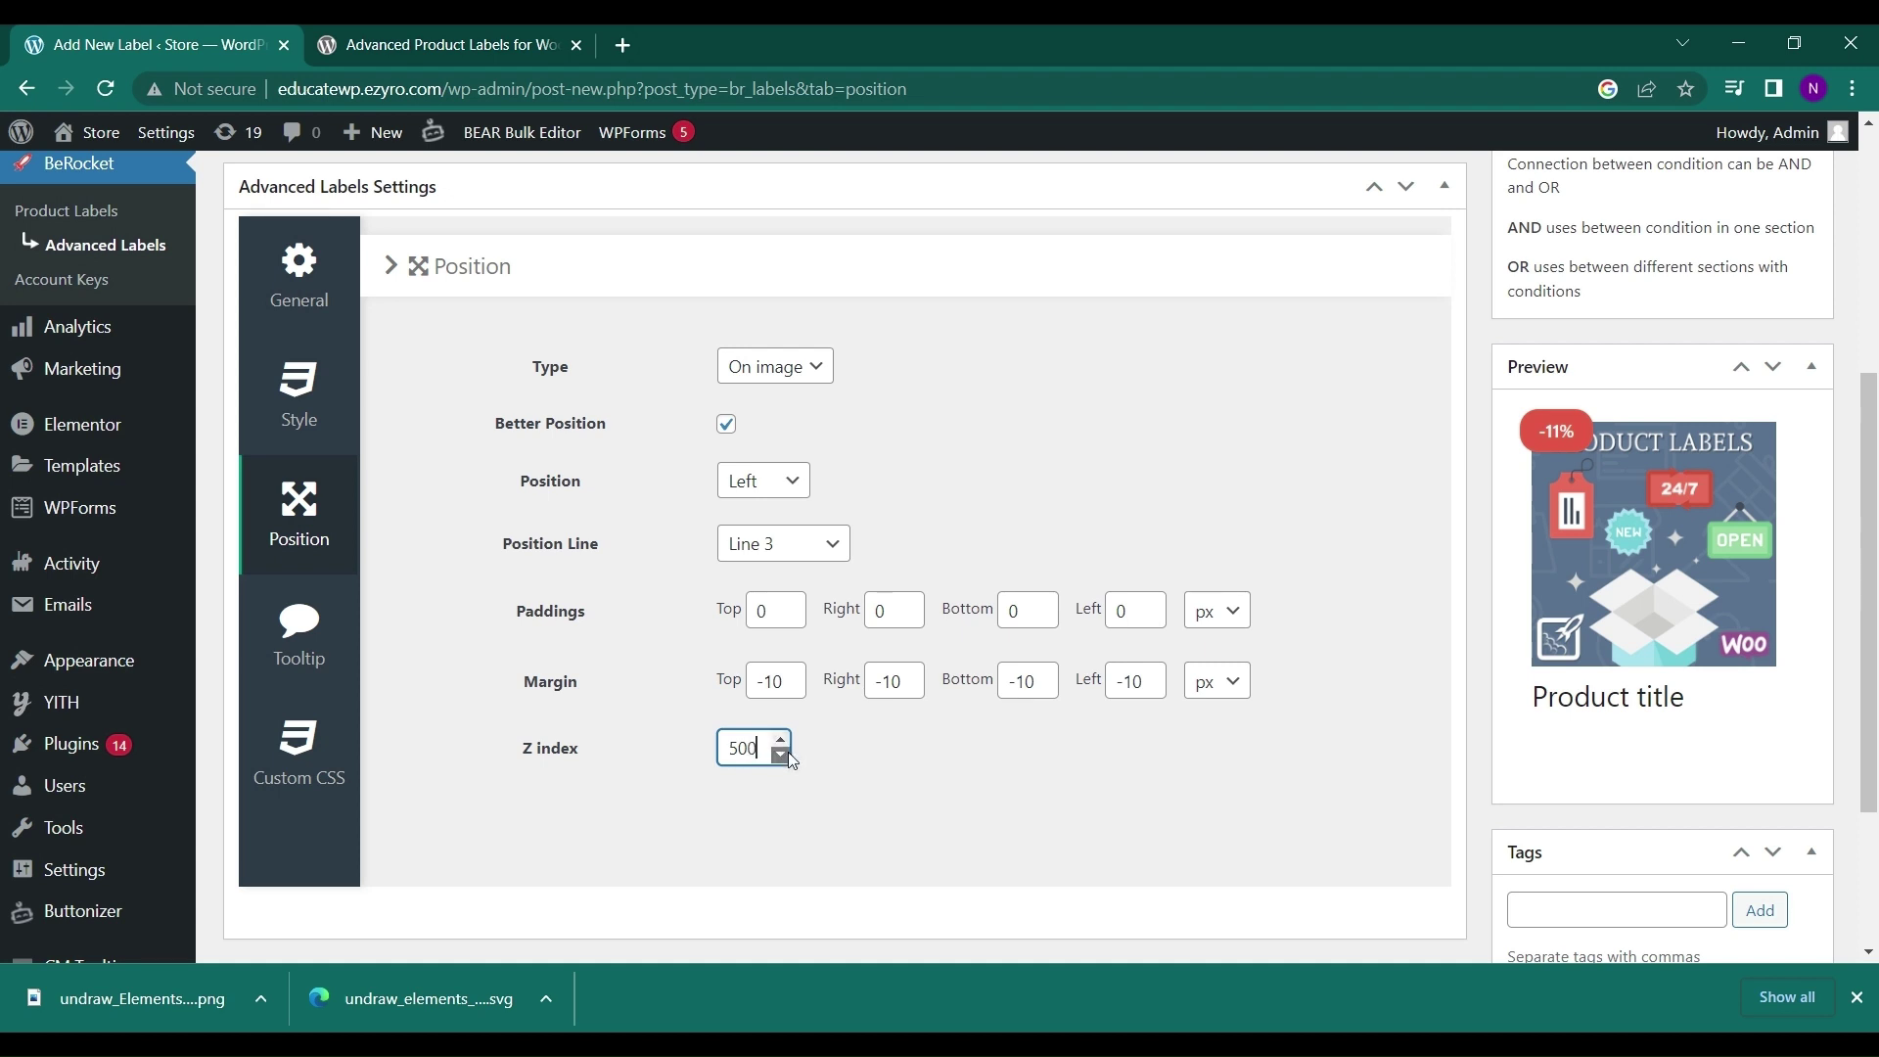
# - Enter "M,M" as the content of the label's tooltip
pyautogui.click(323, 631)
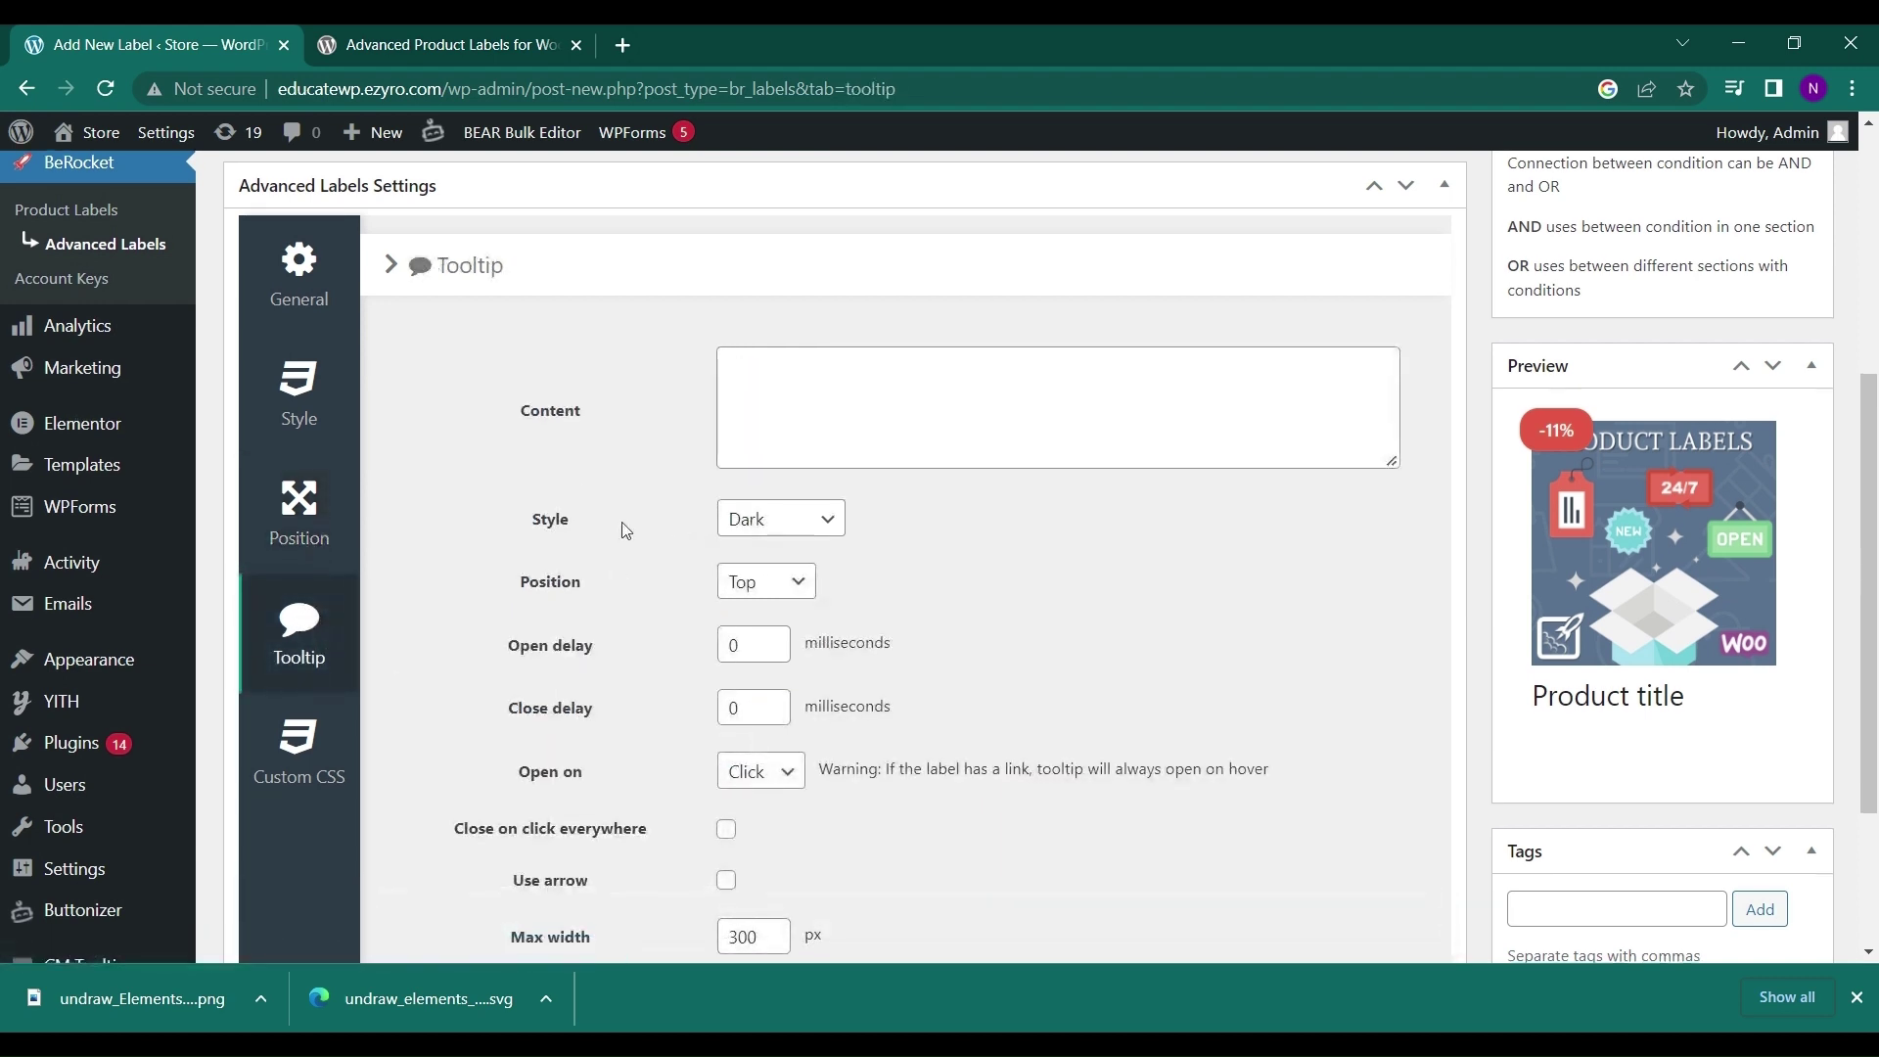
pyautogui.click(836, 395)
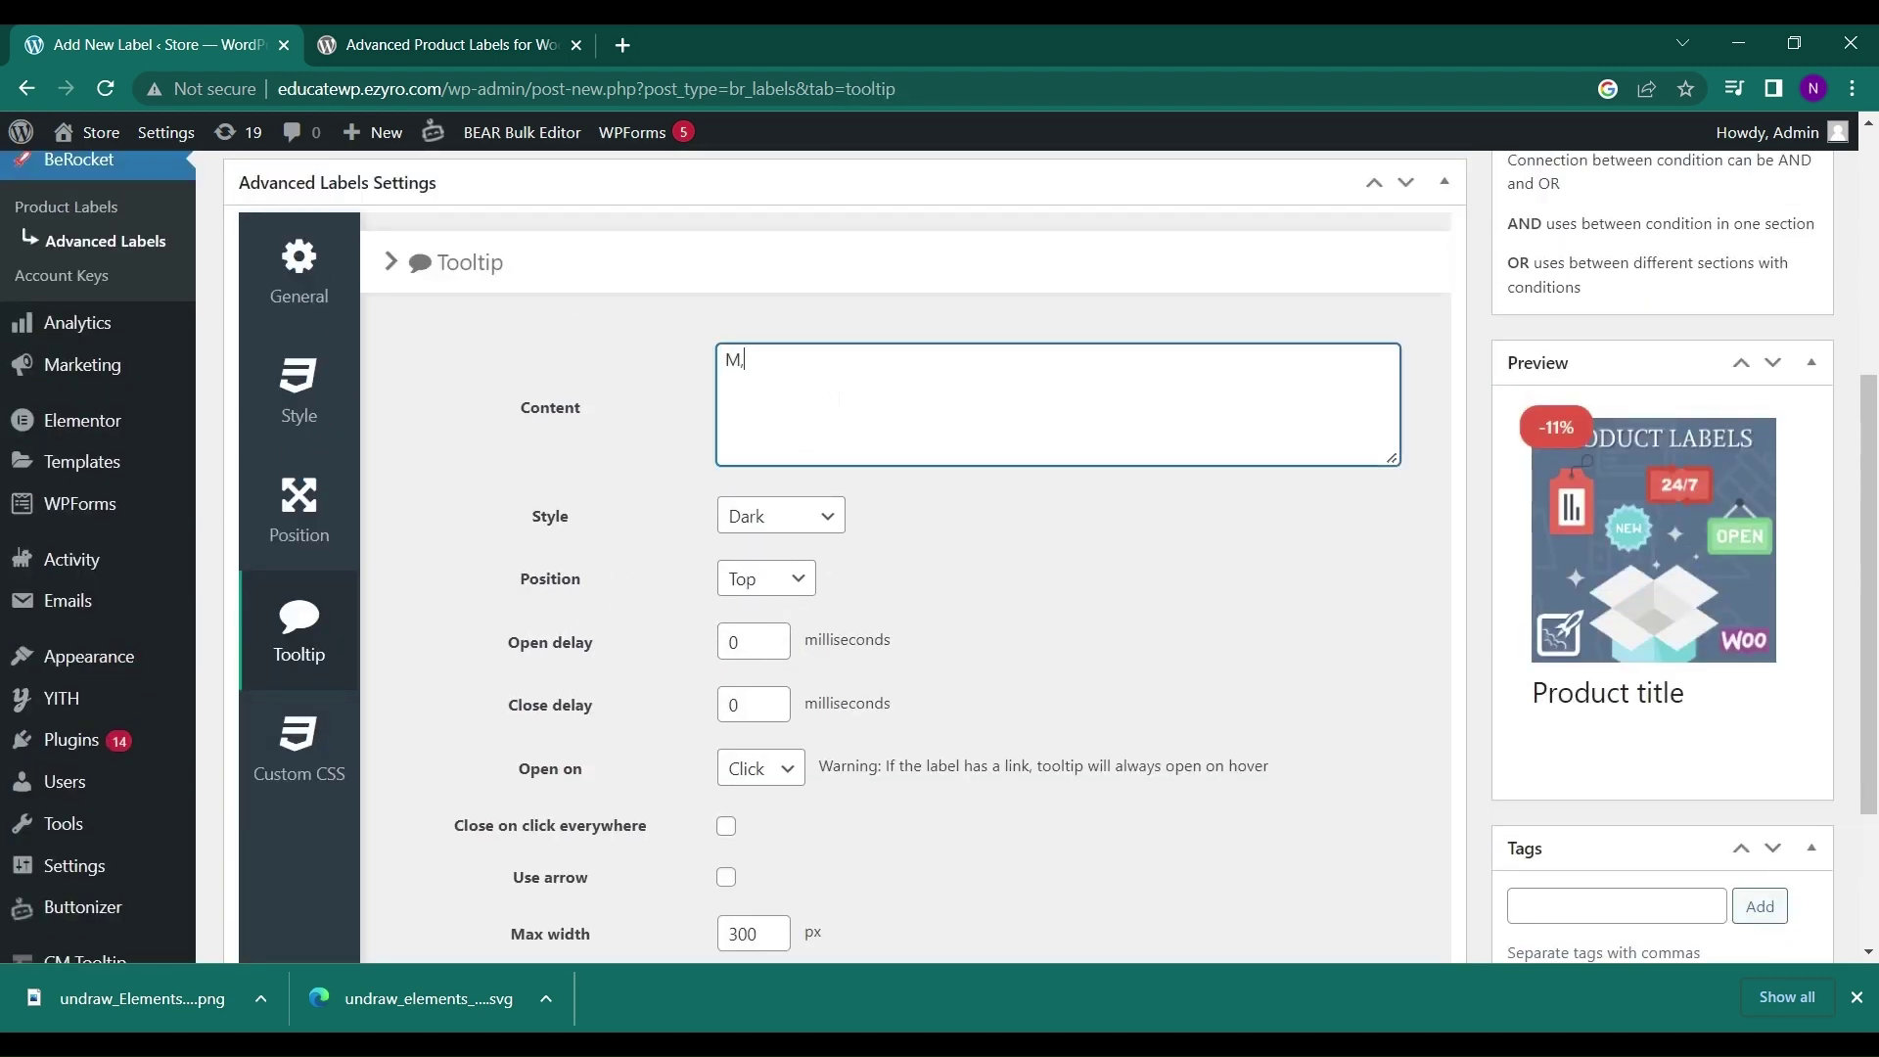
pyautogui.scroll(-3, 866, 759)
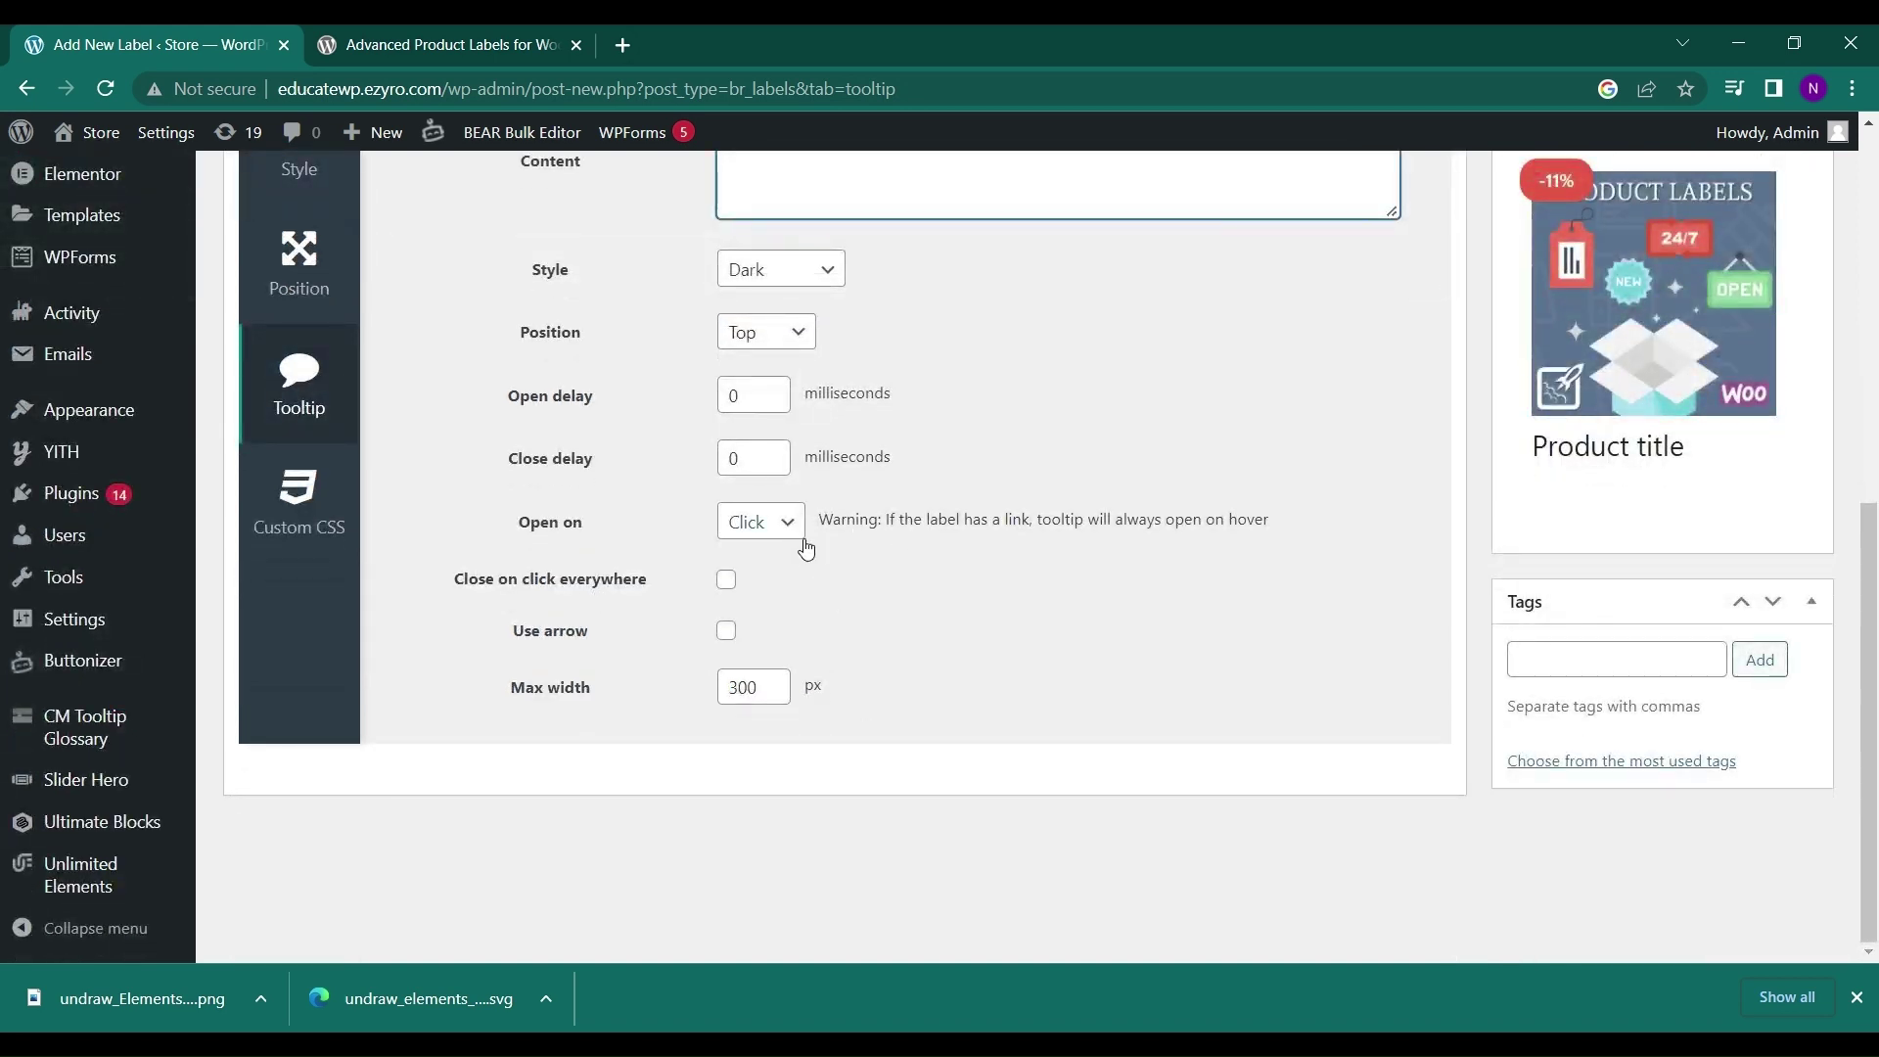
pyautogui.scroll(2, 1017, 543)
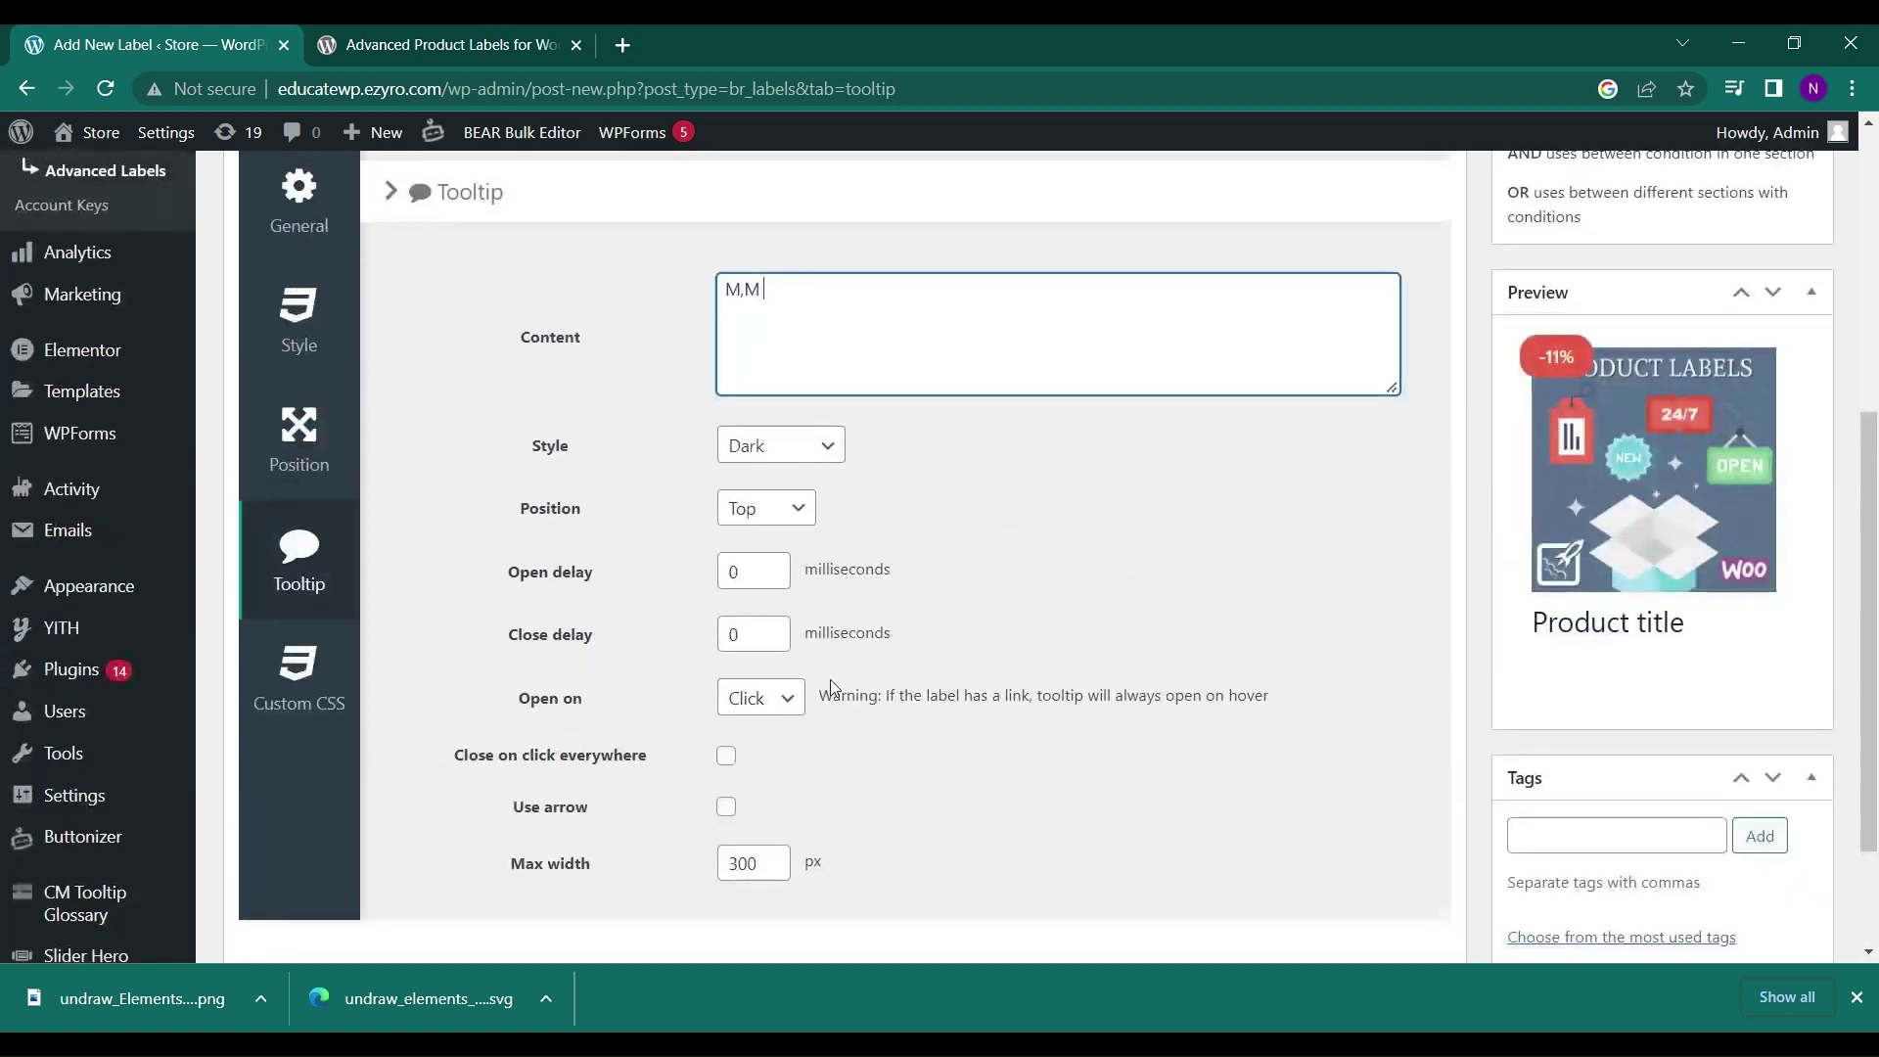
pyautogui.click(787, 701)
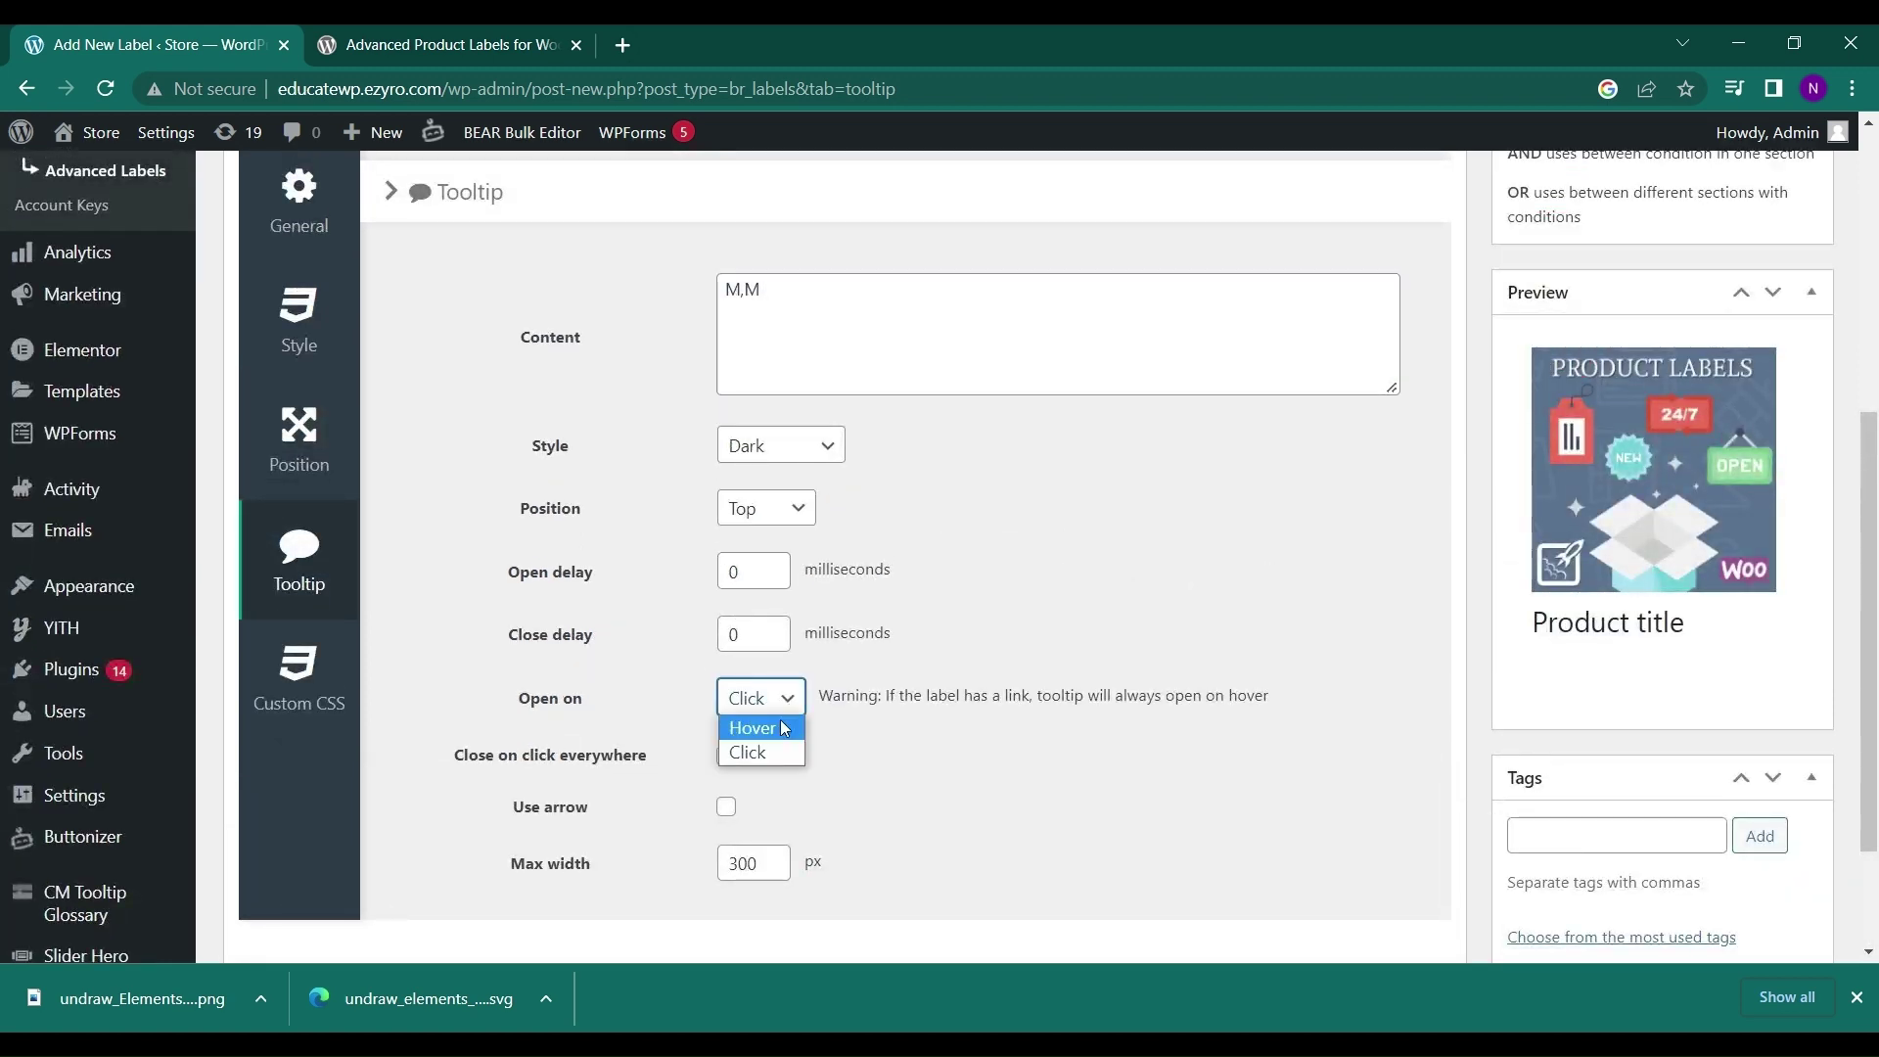
pyautogui.click(781, 701)
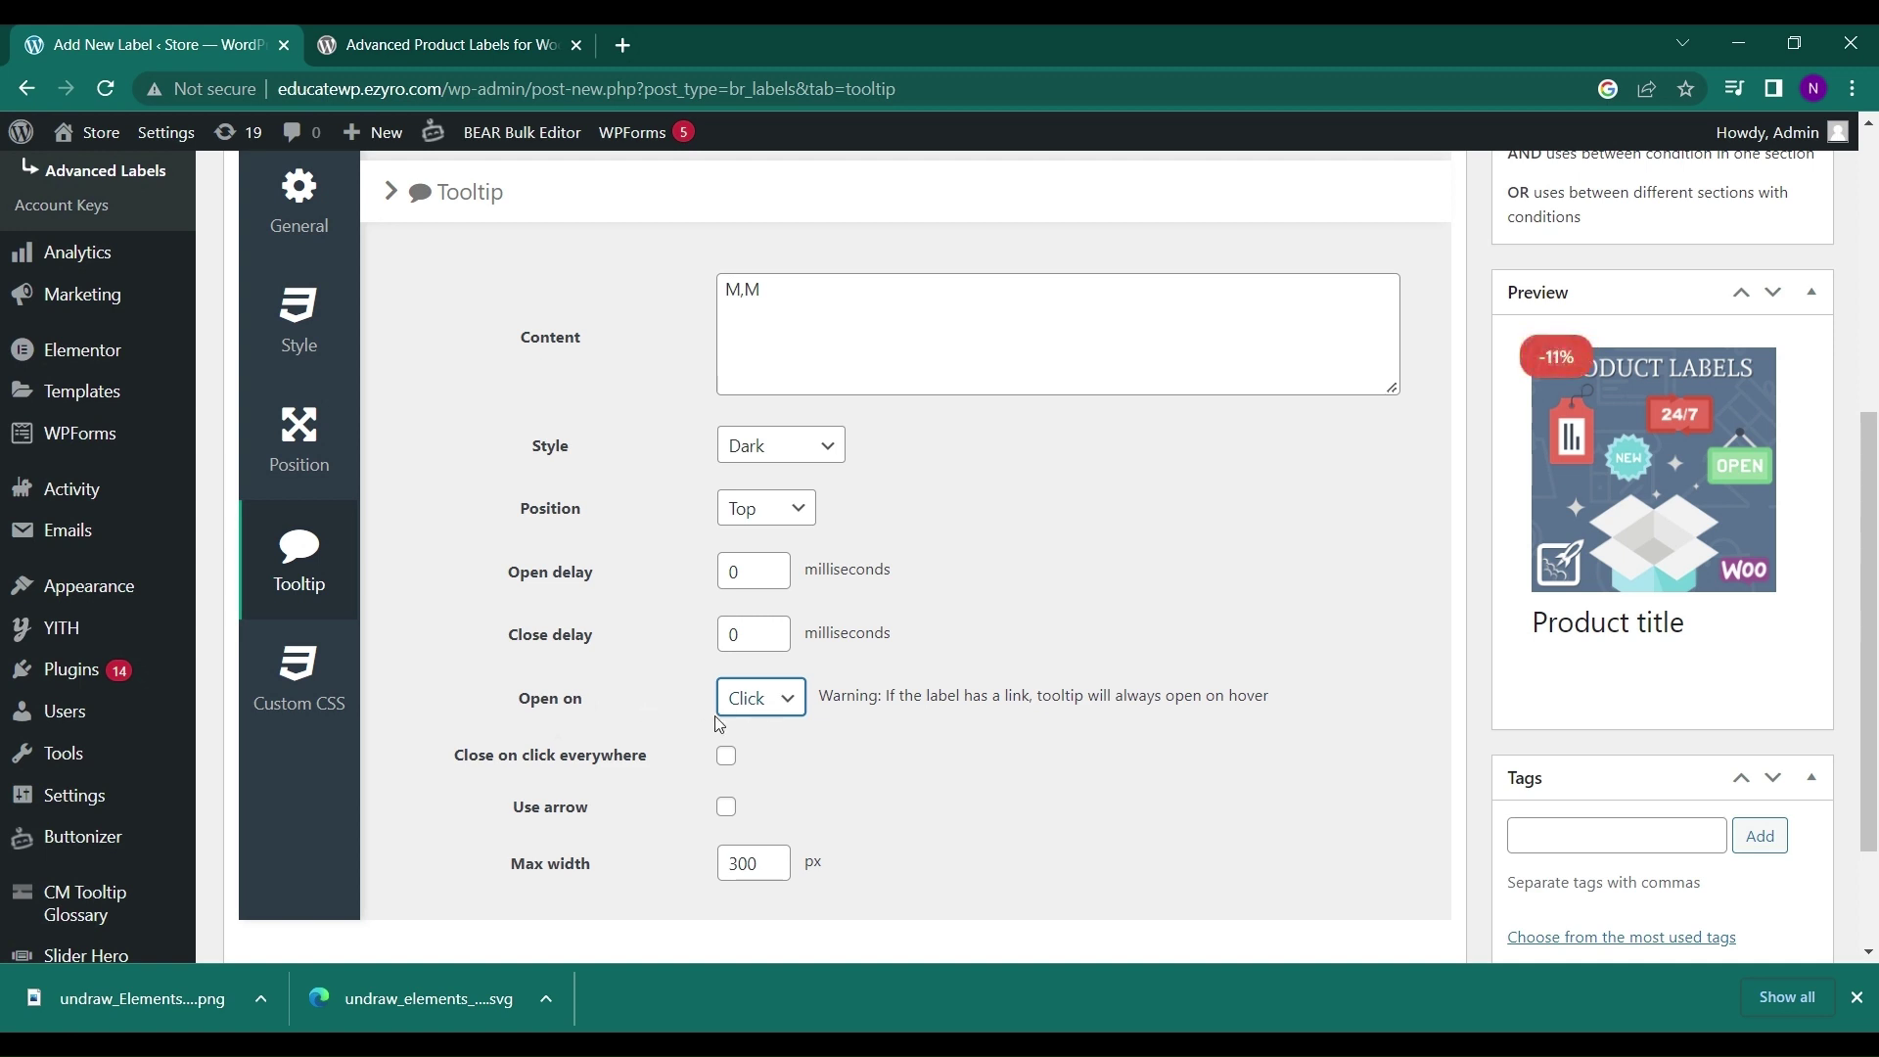
pyautogui.scroll(3, 644, 551)
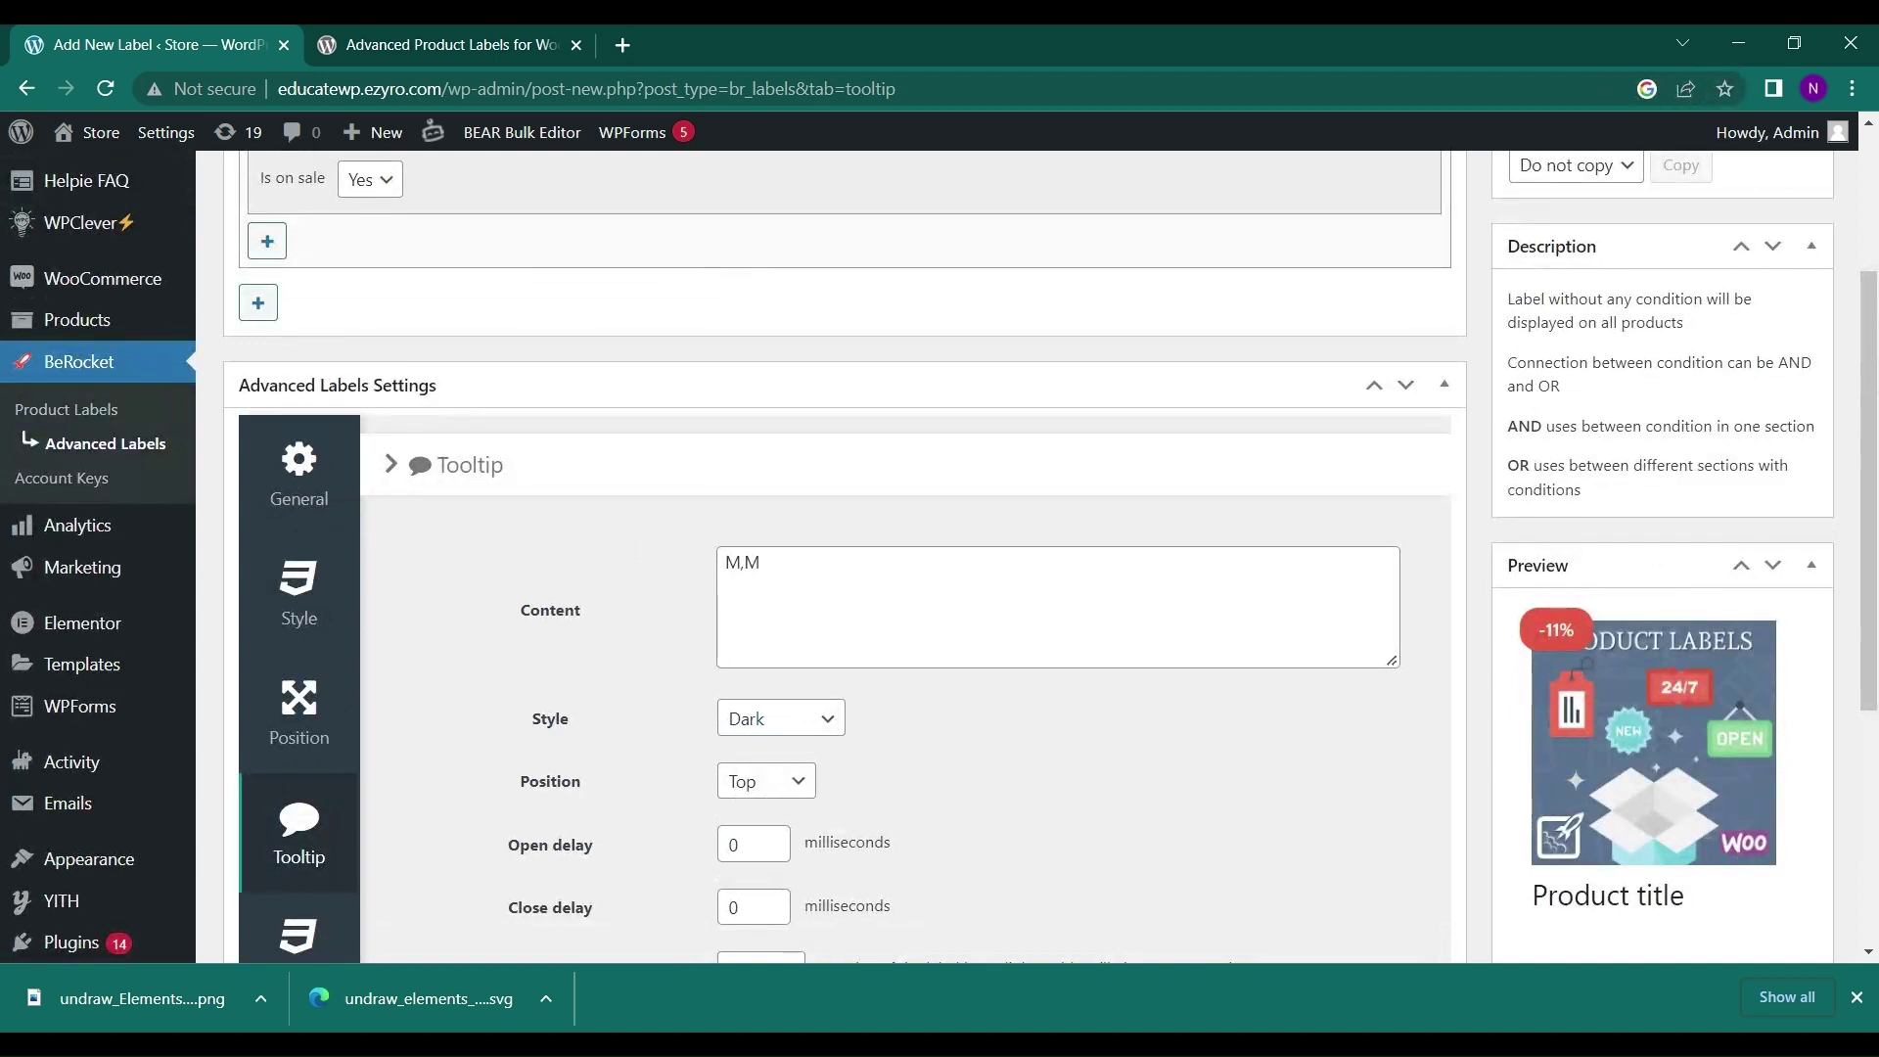
pyautogui.scroll(-3, 935, 670)
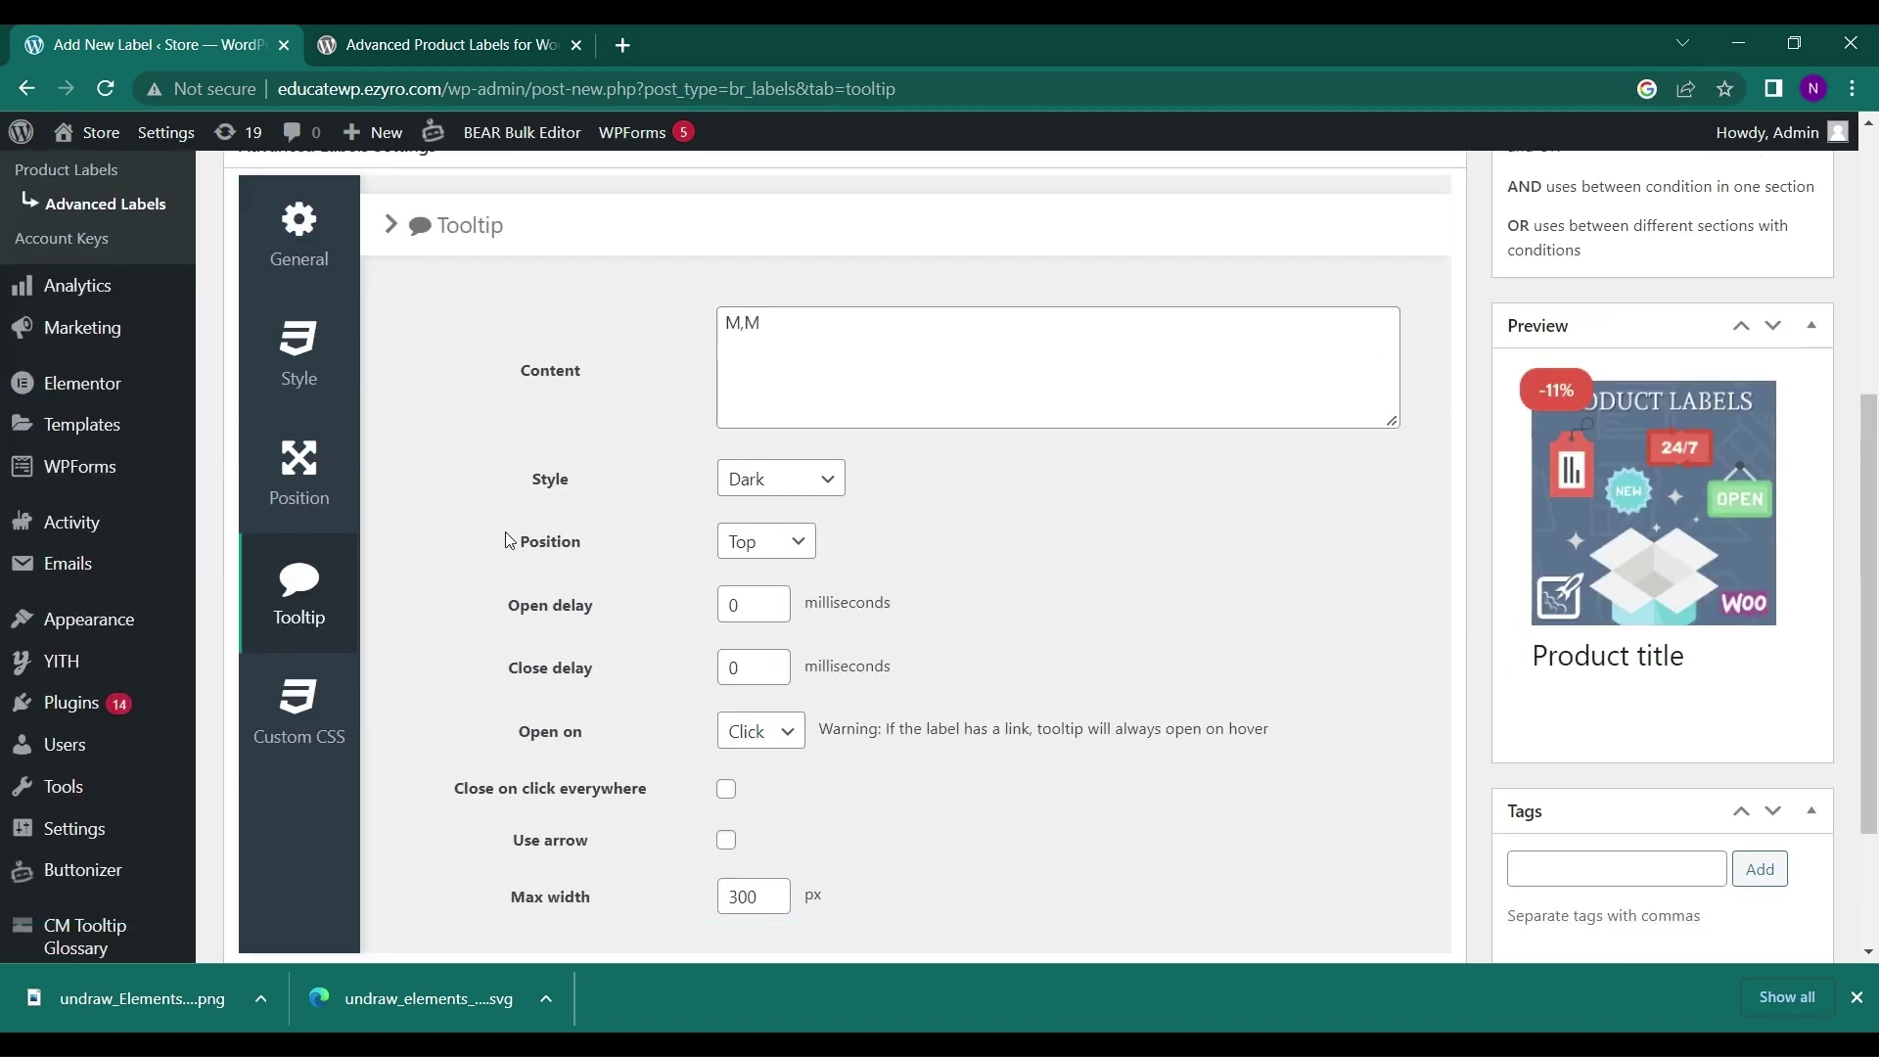
pyautogui.scroll(-1, 505, 538)
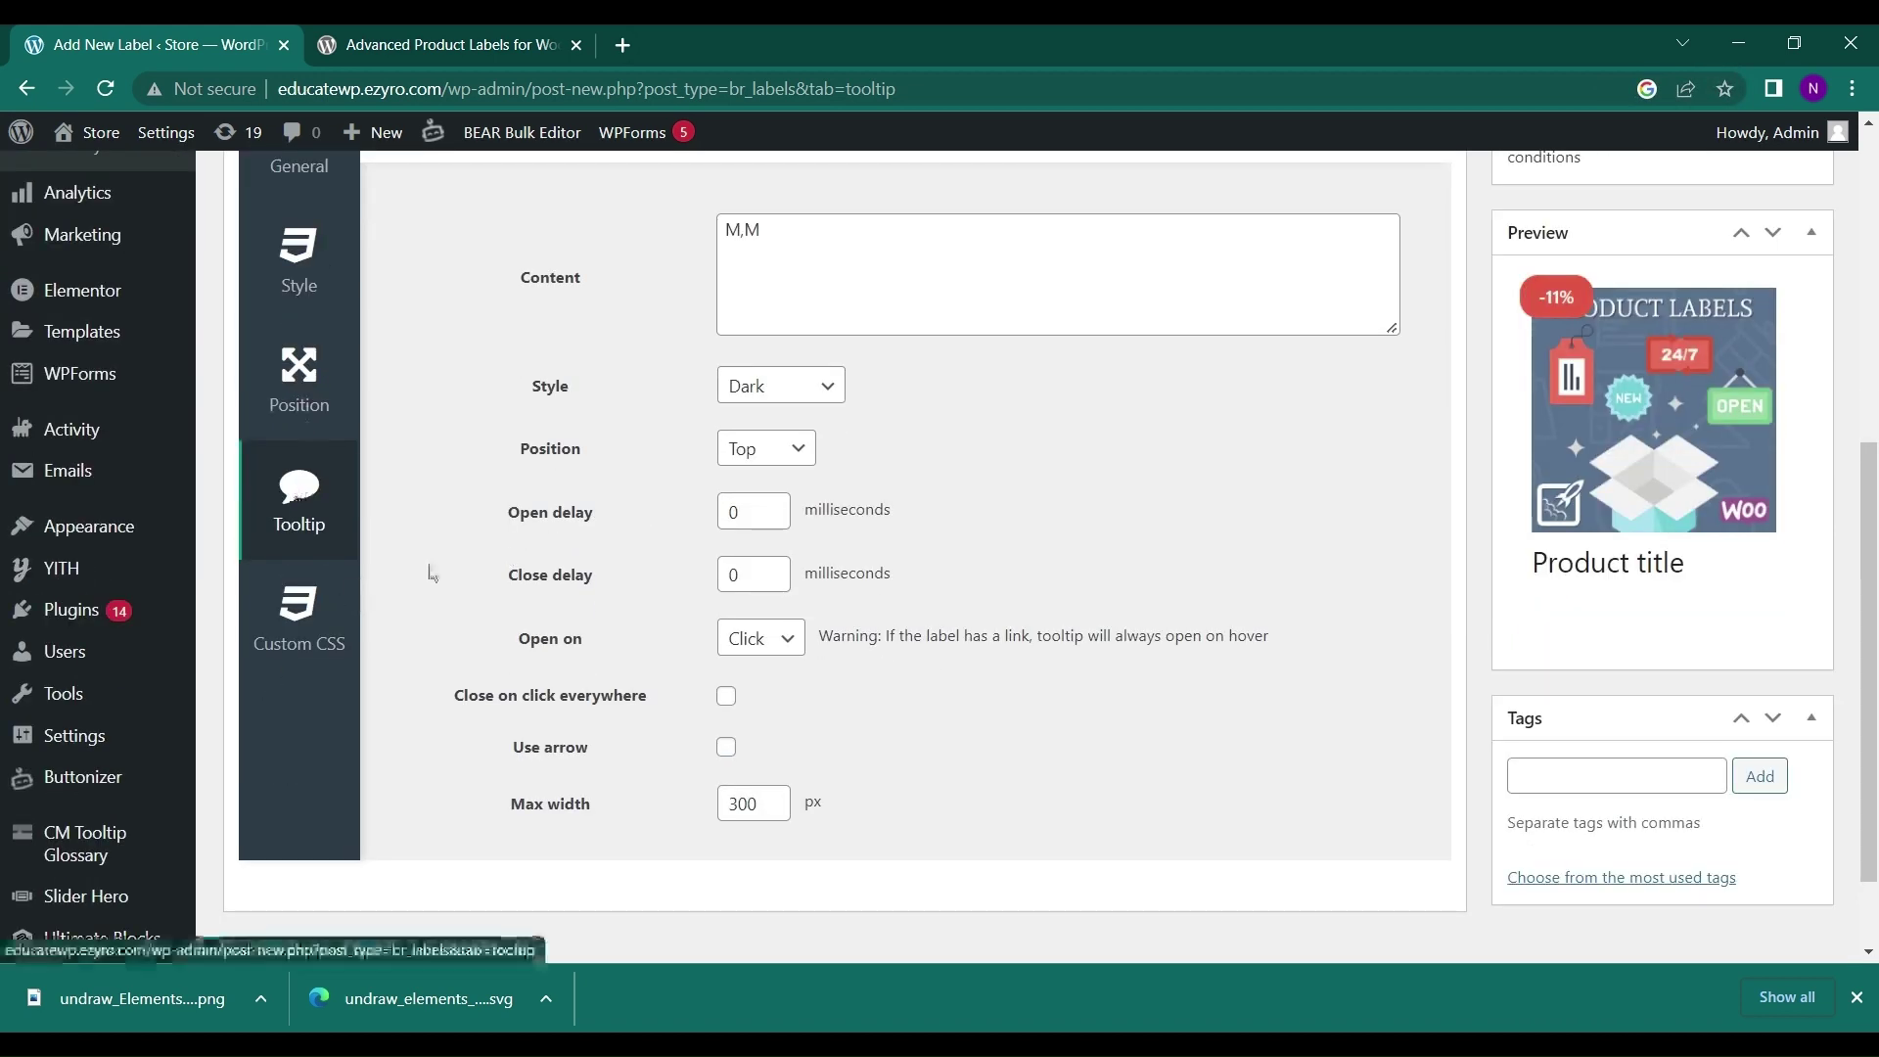
# - Examine the label's custom CSS settings, including the custom class and CSS fields for the div and span blocks
pyautogui.click(294, 634)
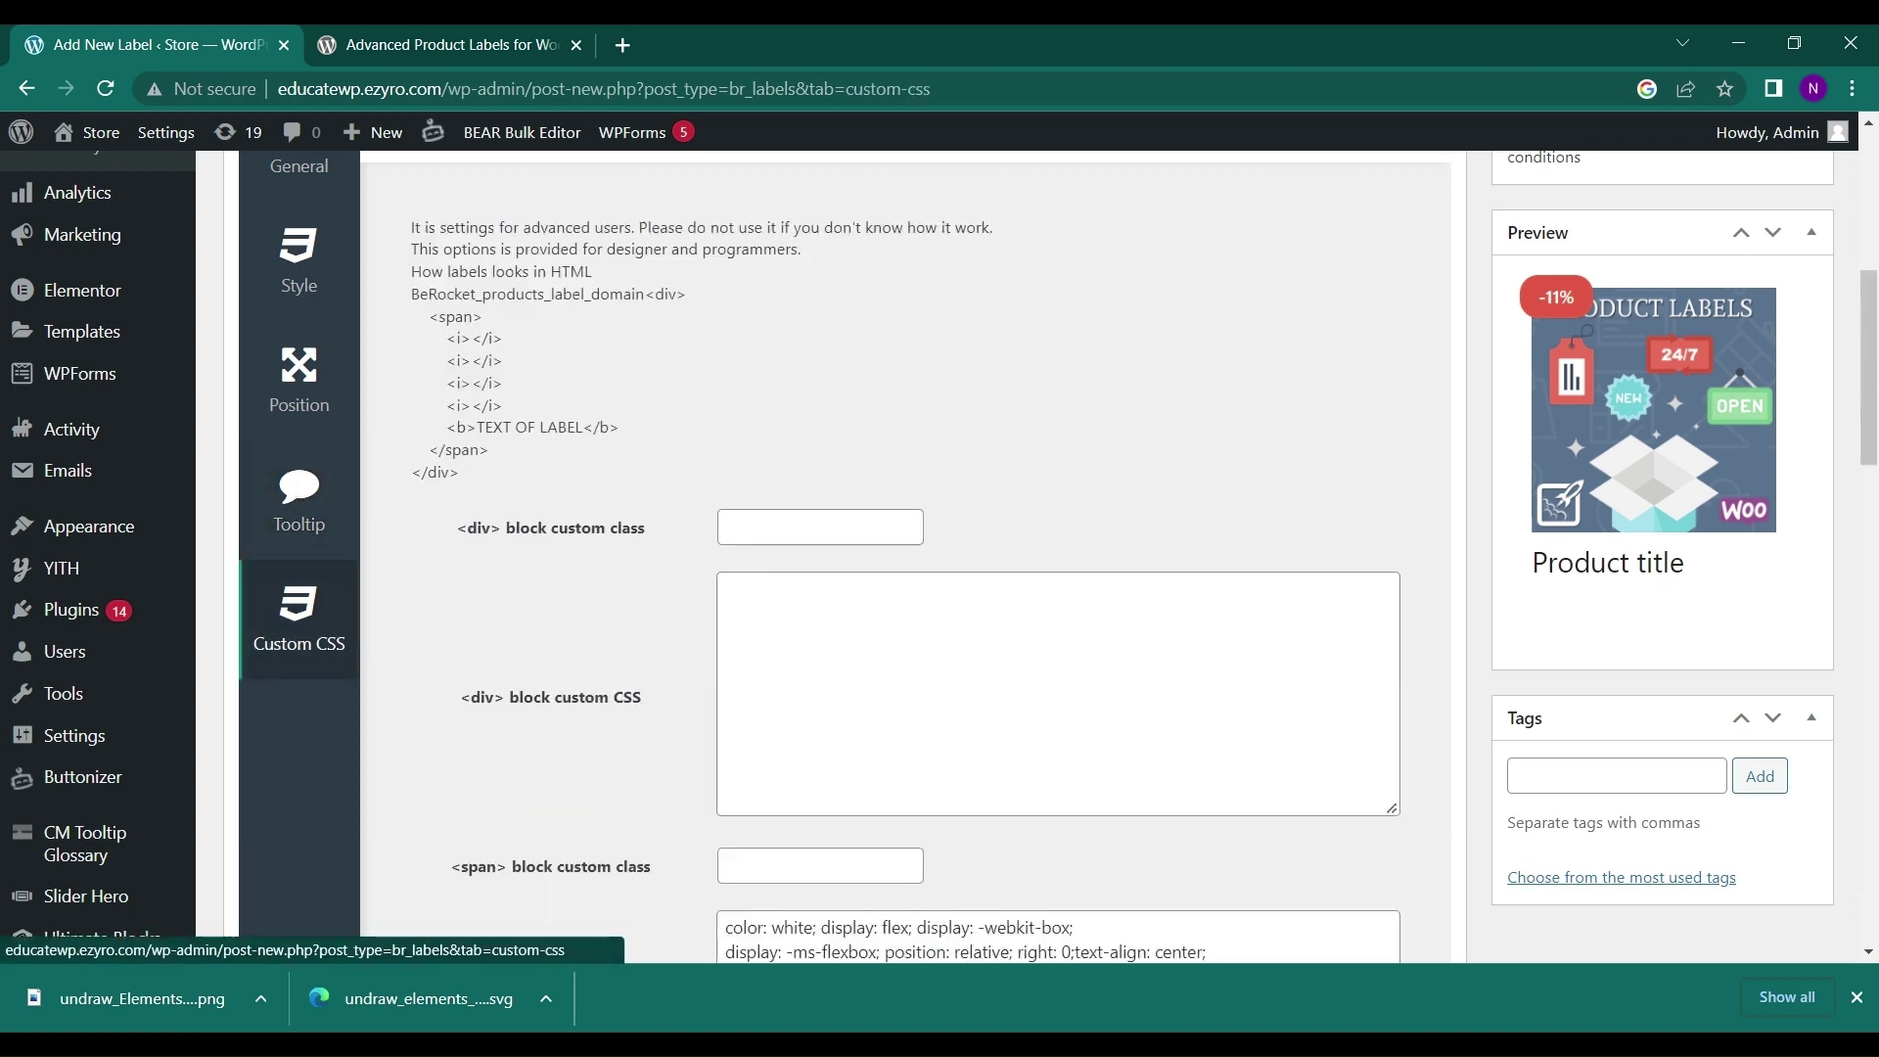
pyautogui.scroll(-1, 537, 604)
pyautogui.scroll(1, 536, 604)
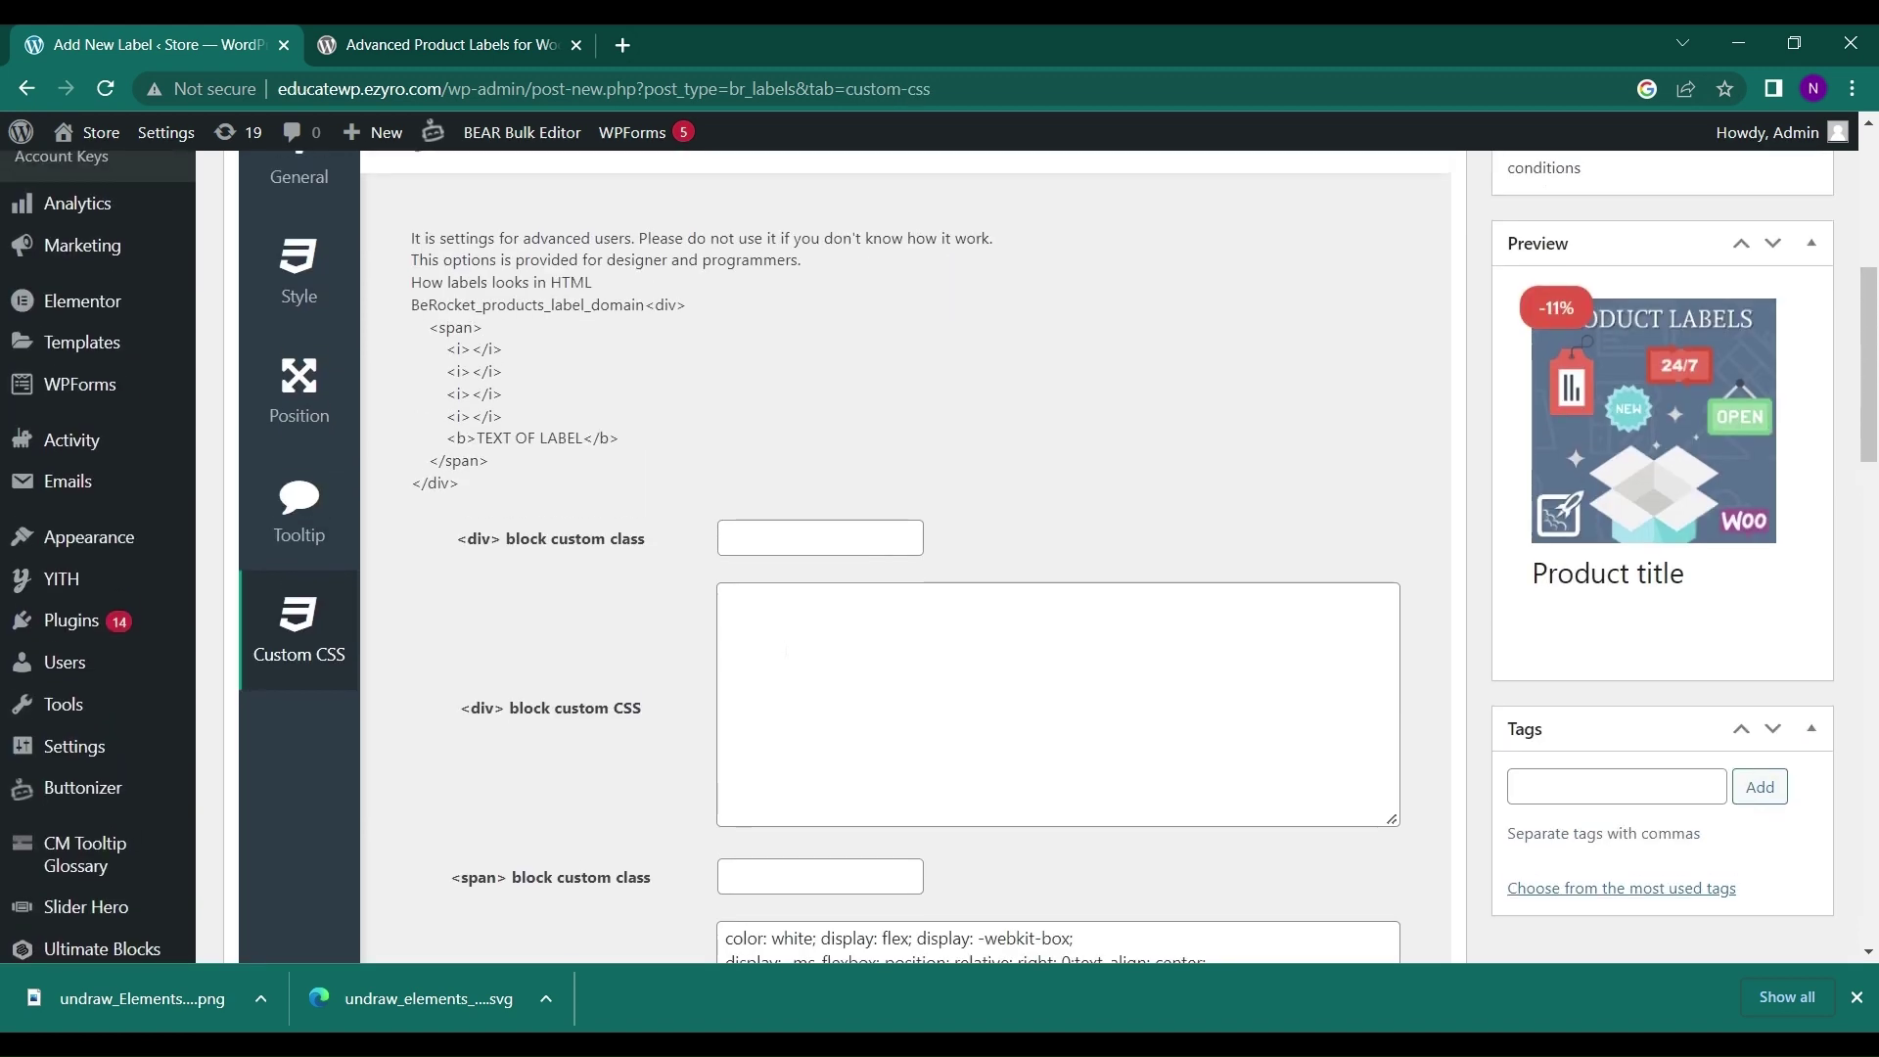
pyautogui.scroll(-3, 786, 651)
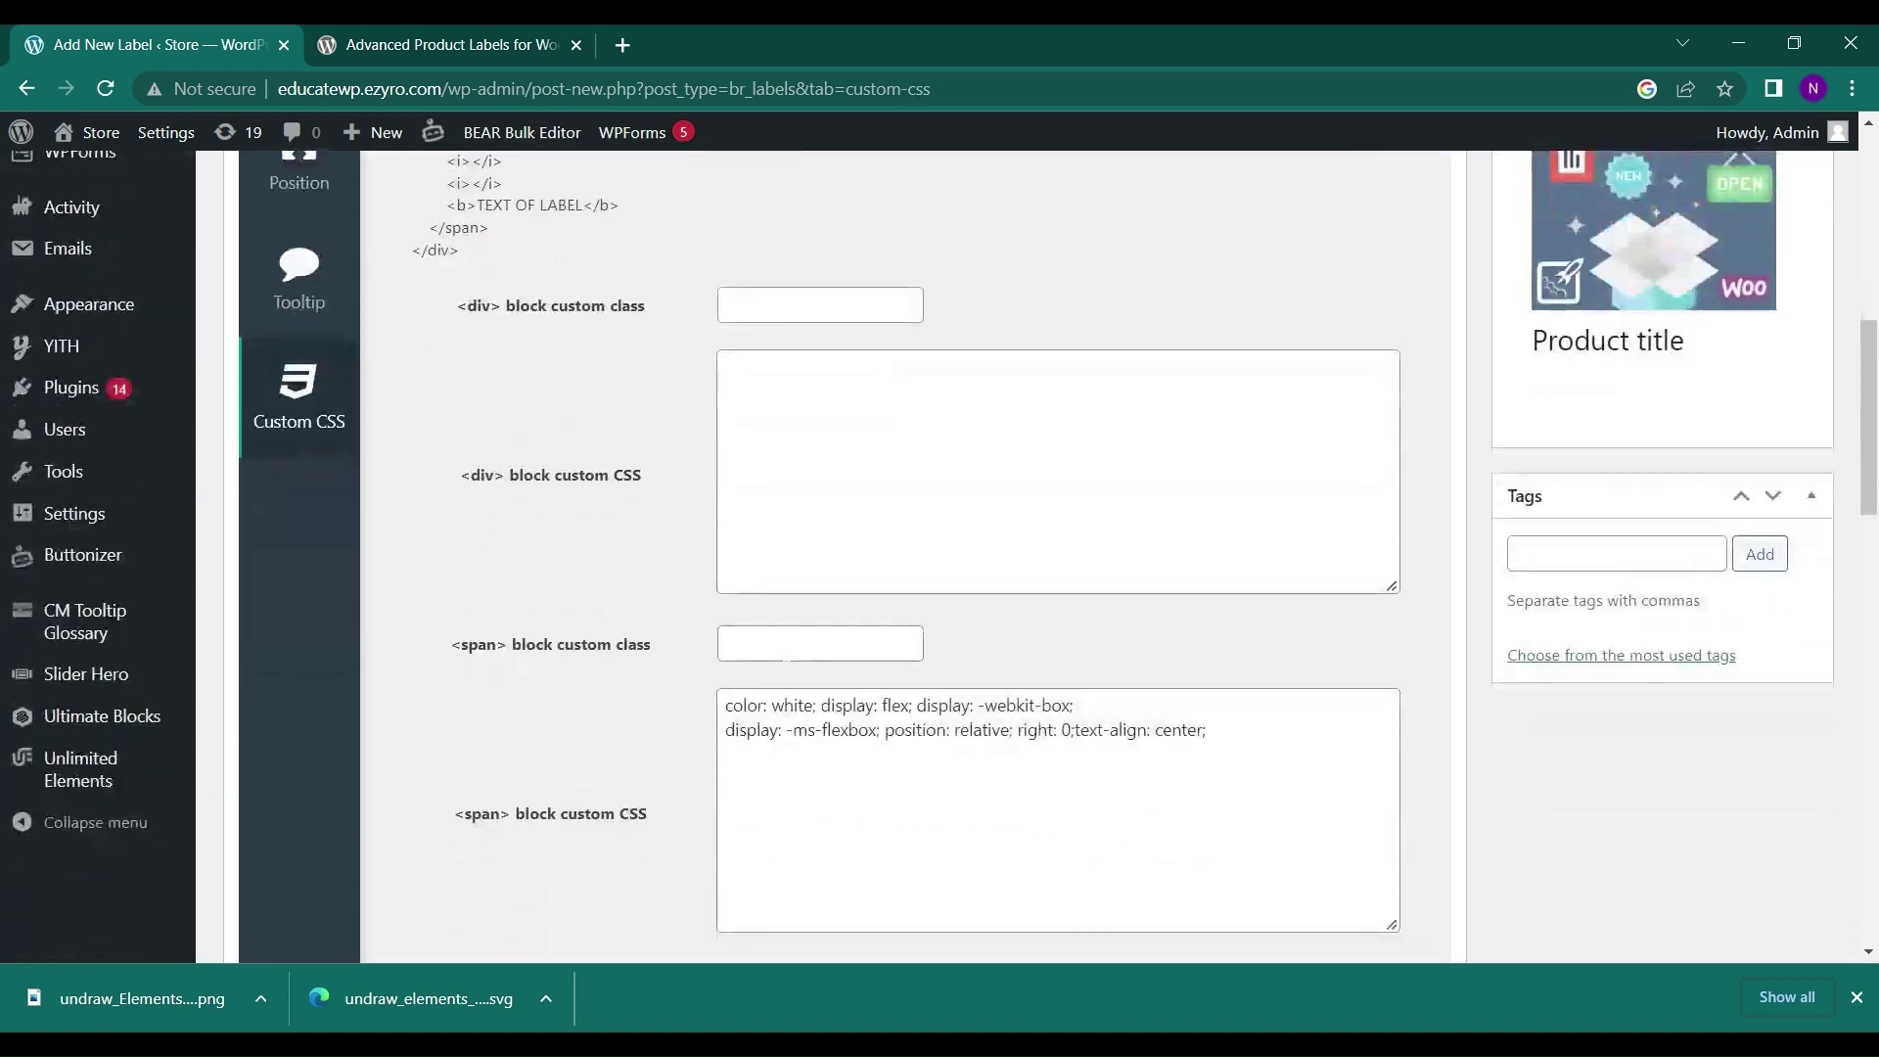
pyautogui.scroll(-1, 786, 661)
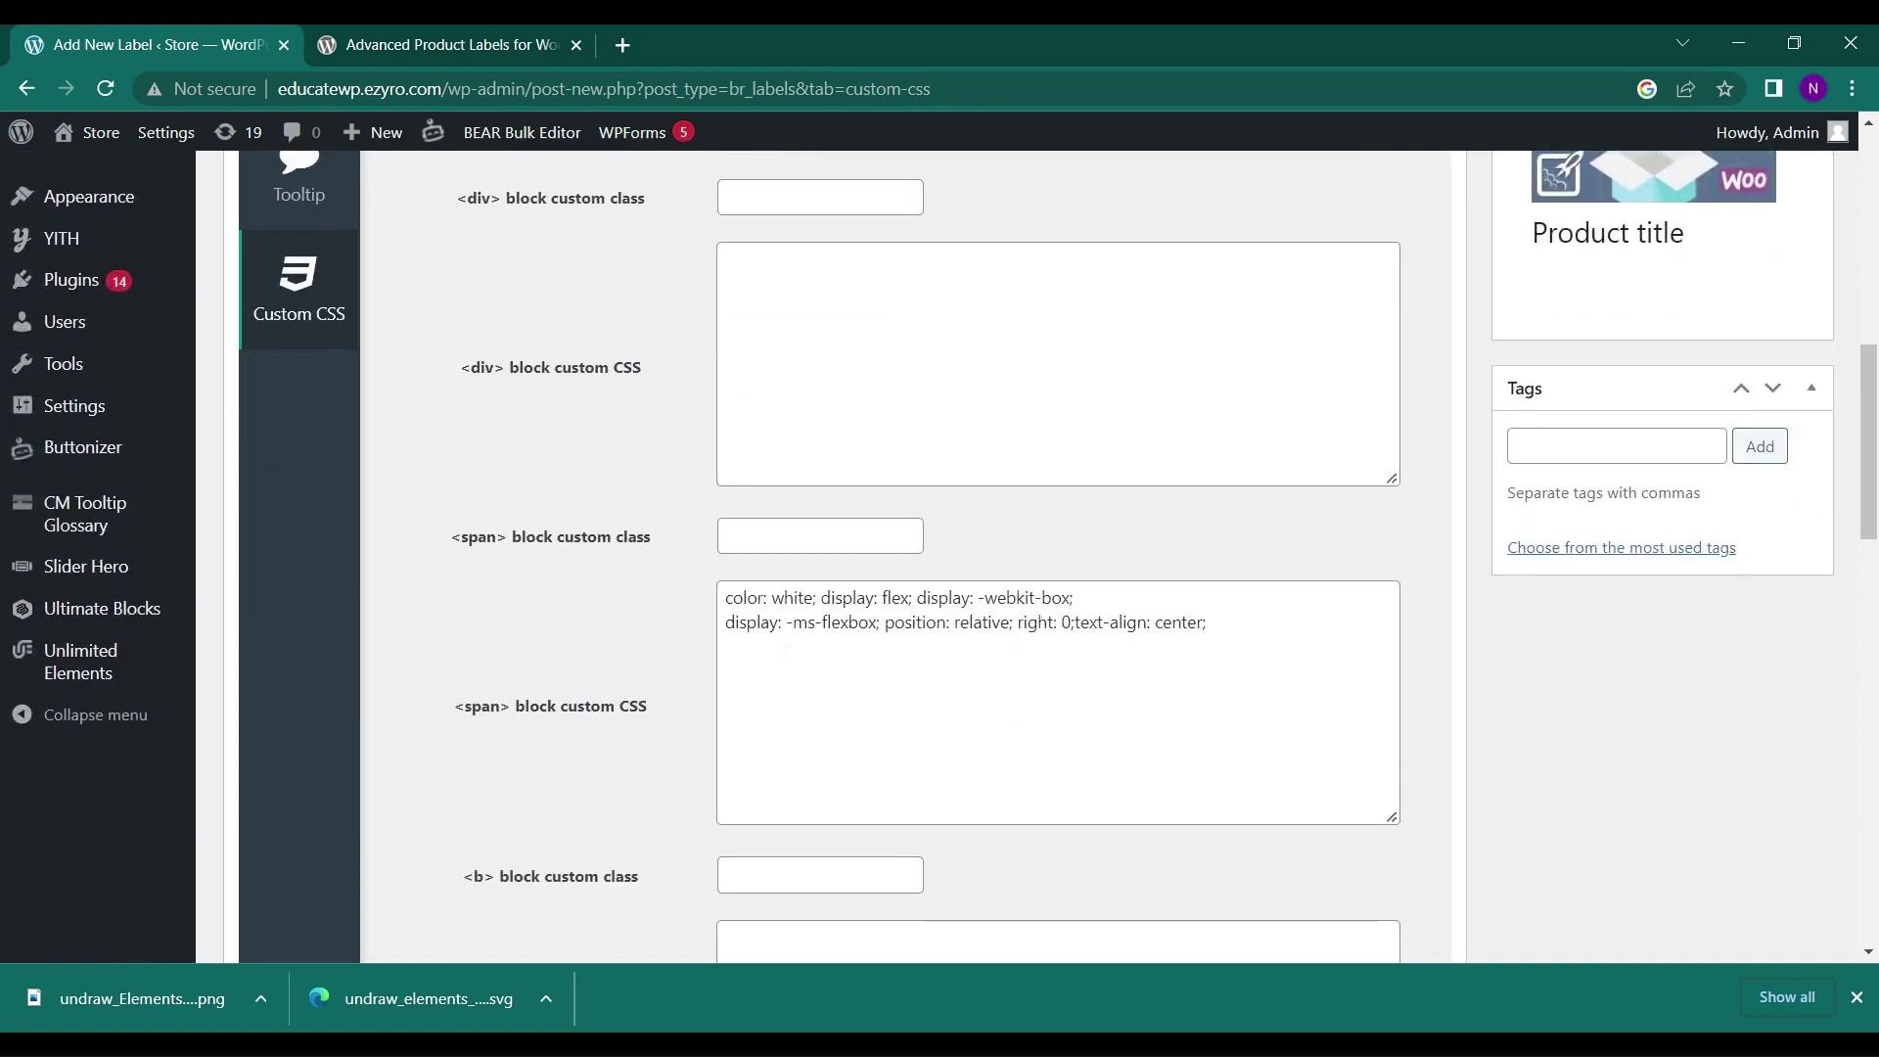
pyautogui.scroll(3, 685, 548)
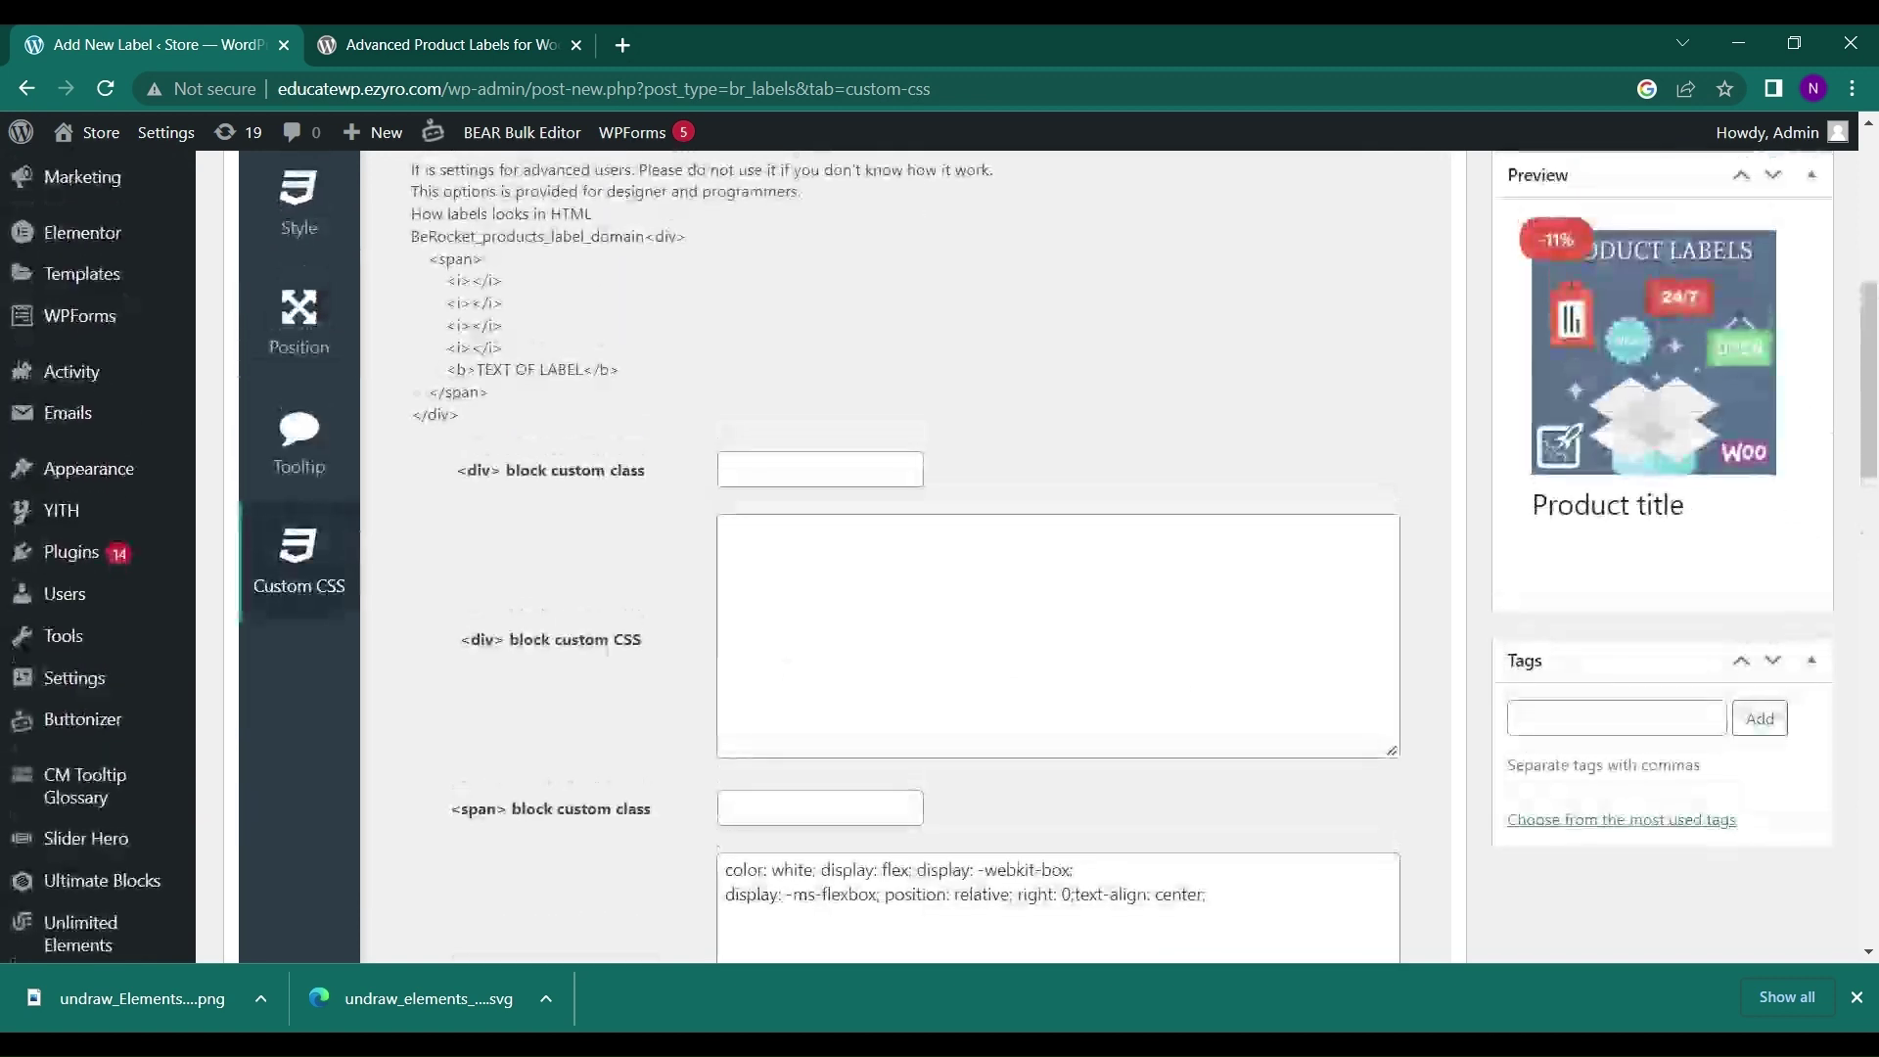
pyautogui.scroll(-1, 584, 452)
pyautogui.scroll(8, 585, 452)
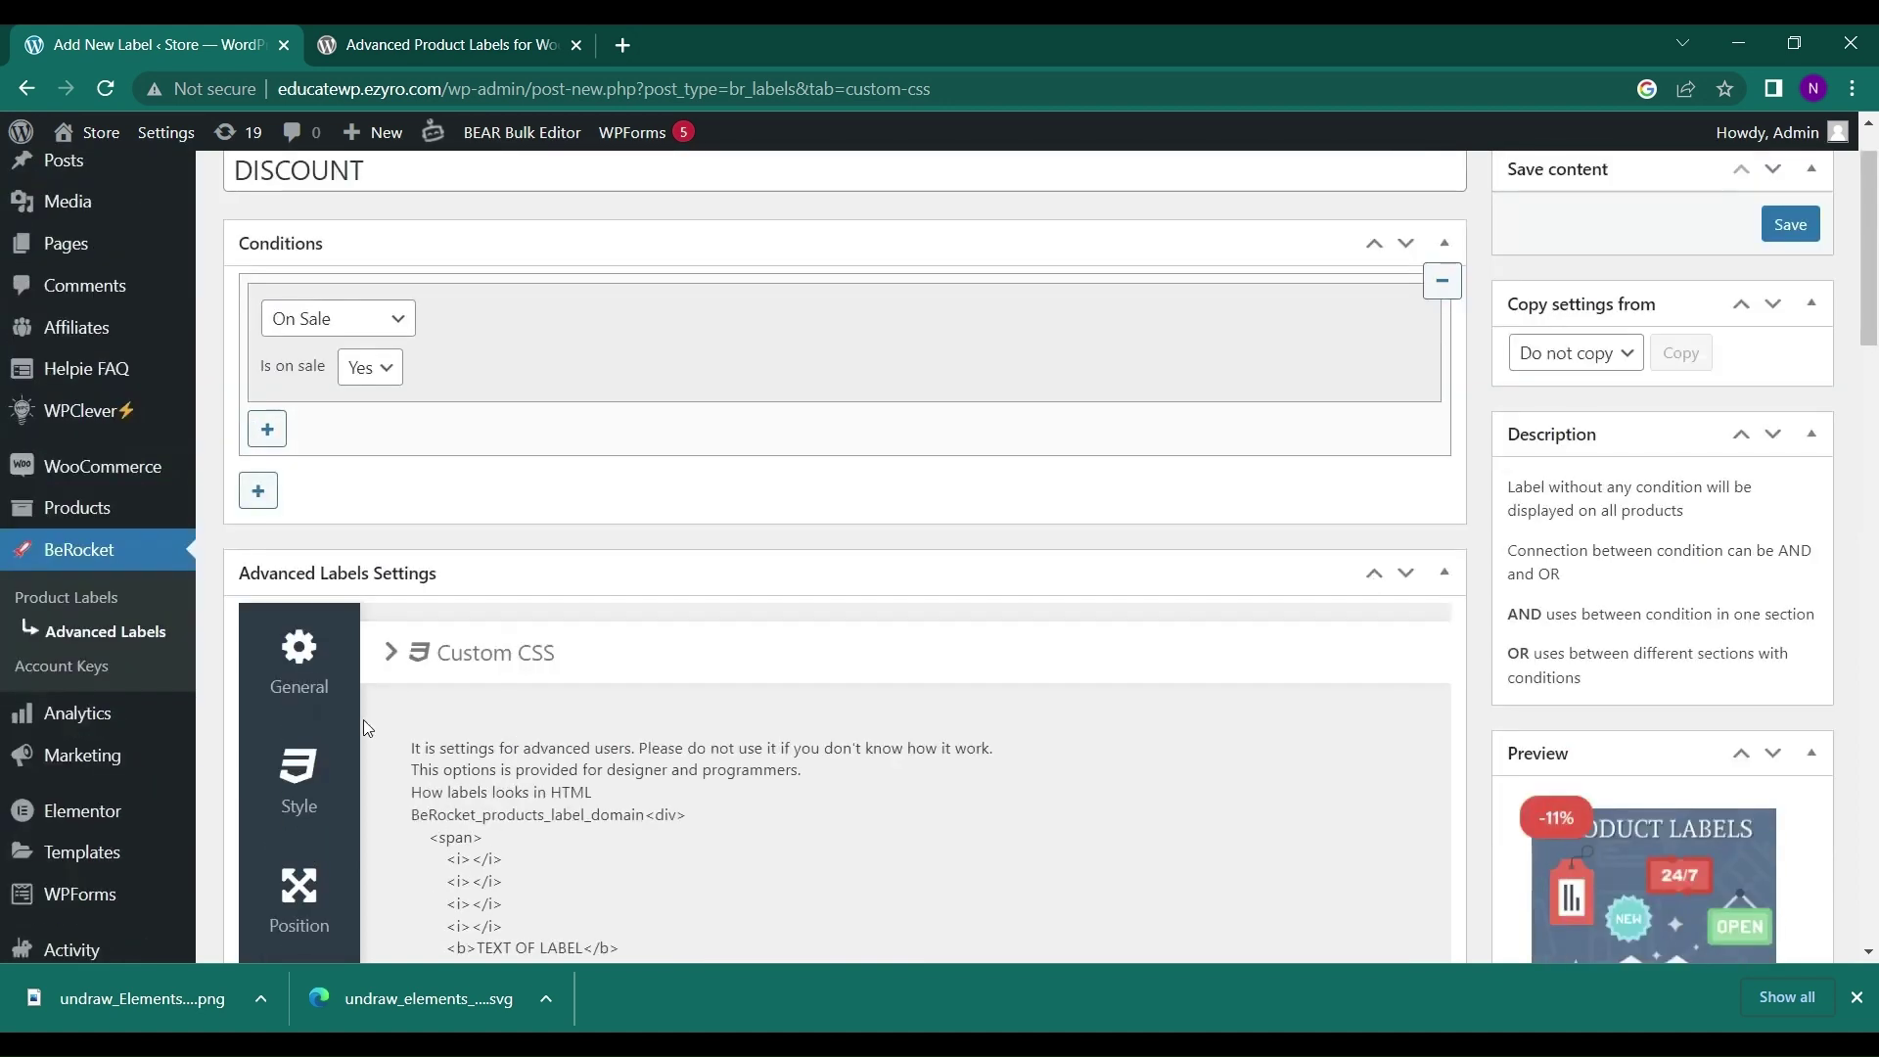
# - Return to the label's general settings and save the DISCOUNT label
pyautogui.click(301, 654)
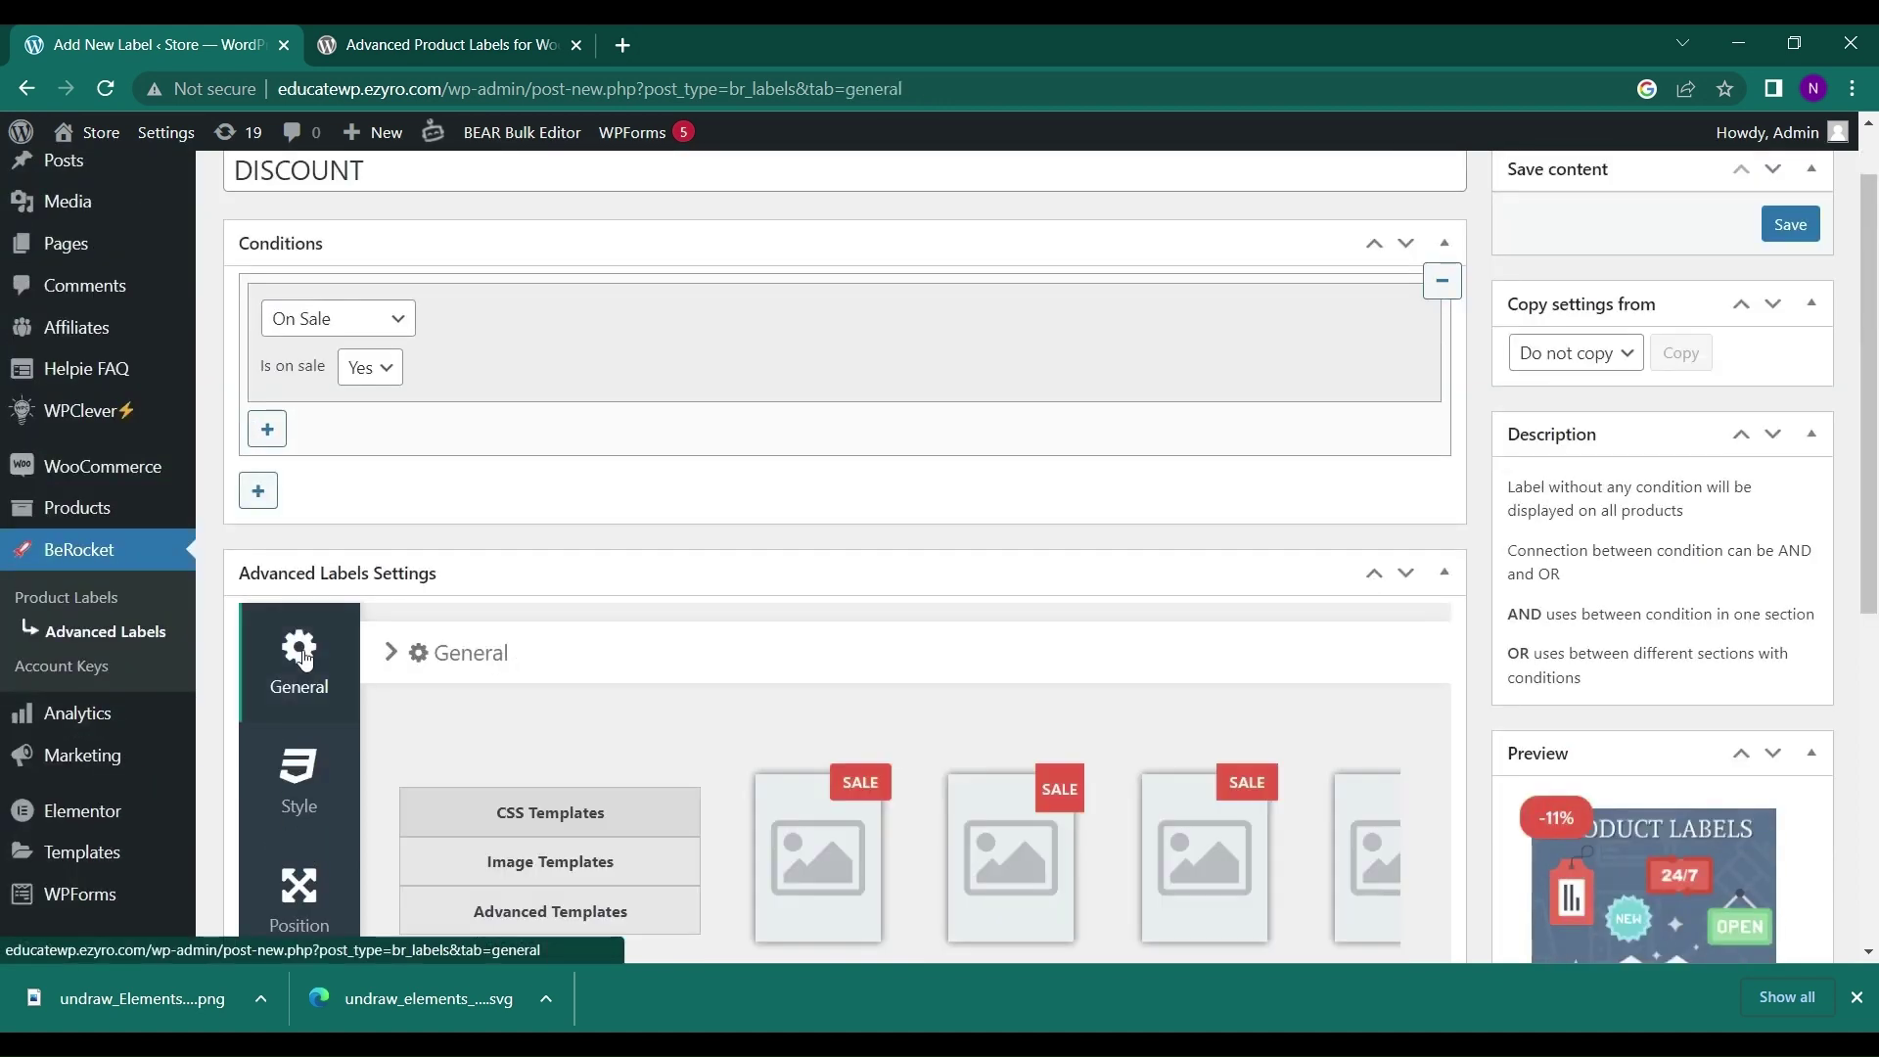
pyautogui.click(1803, 236)
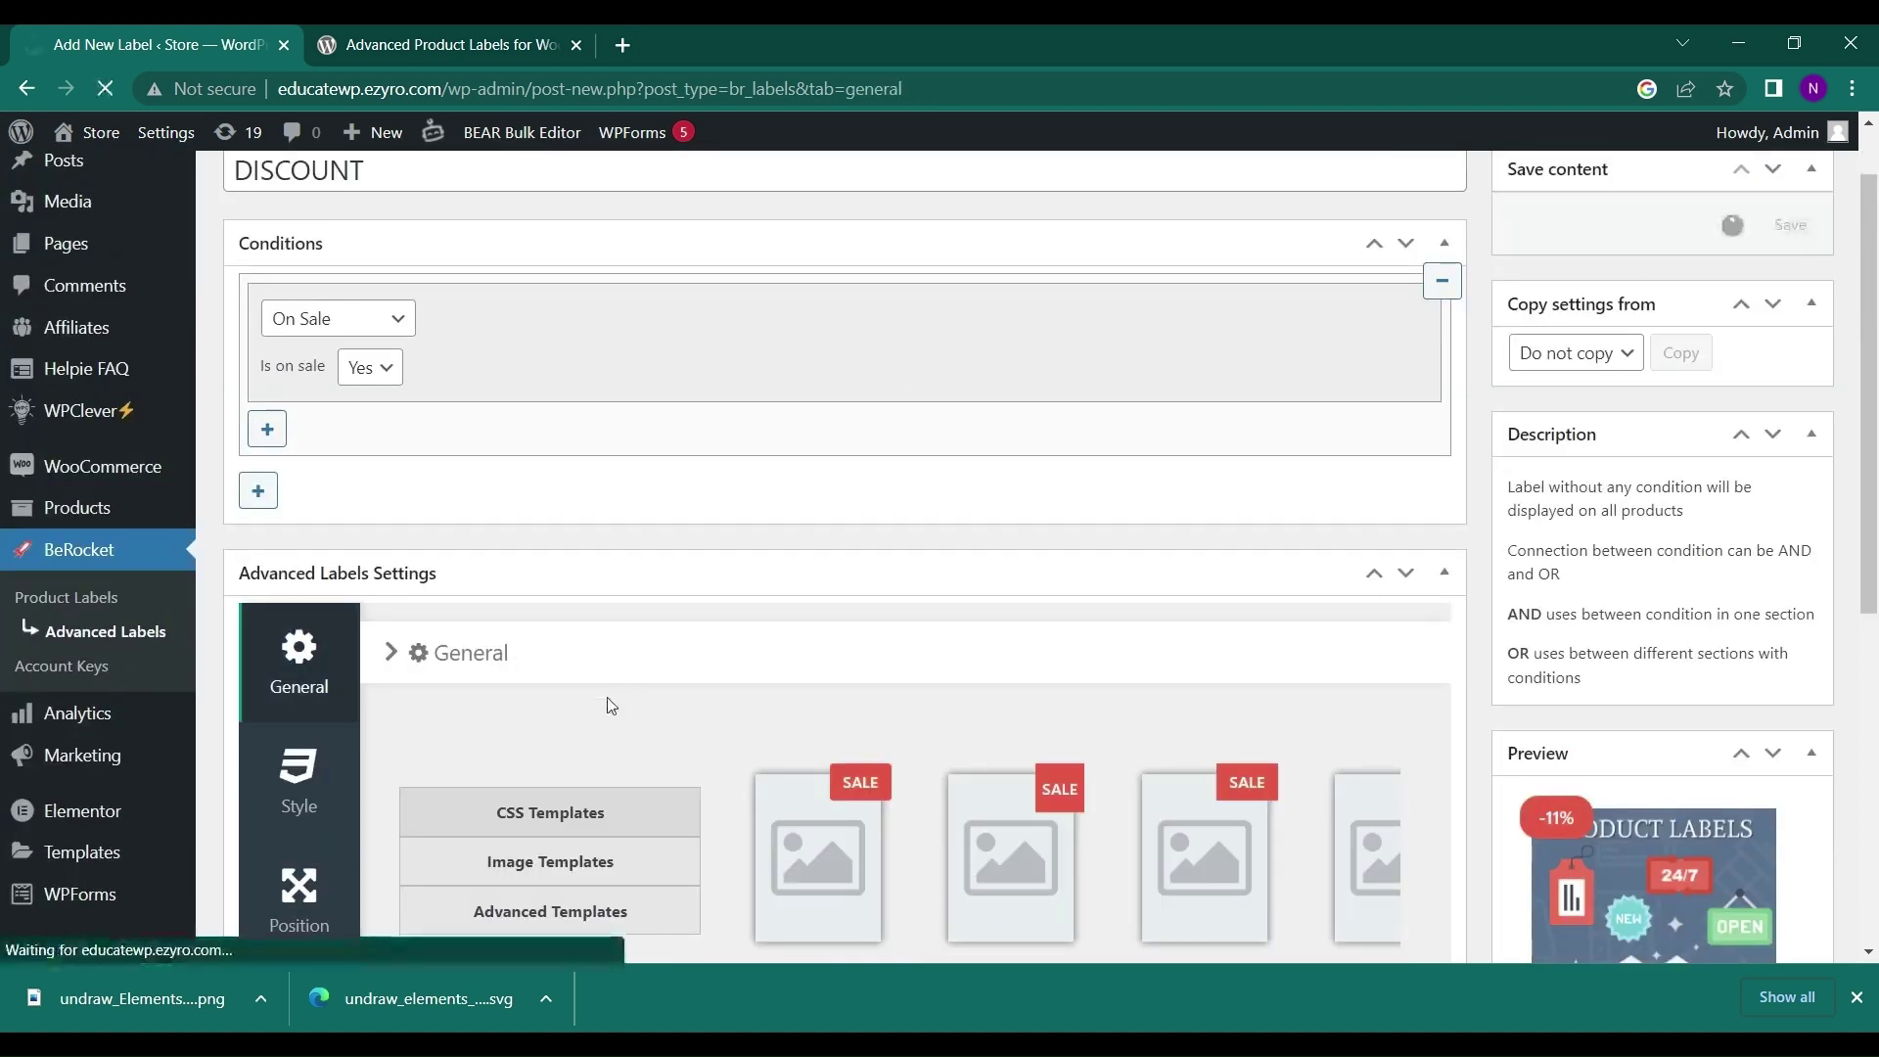
pyautogui.scroll(1, 540, 532)
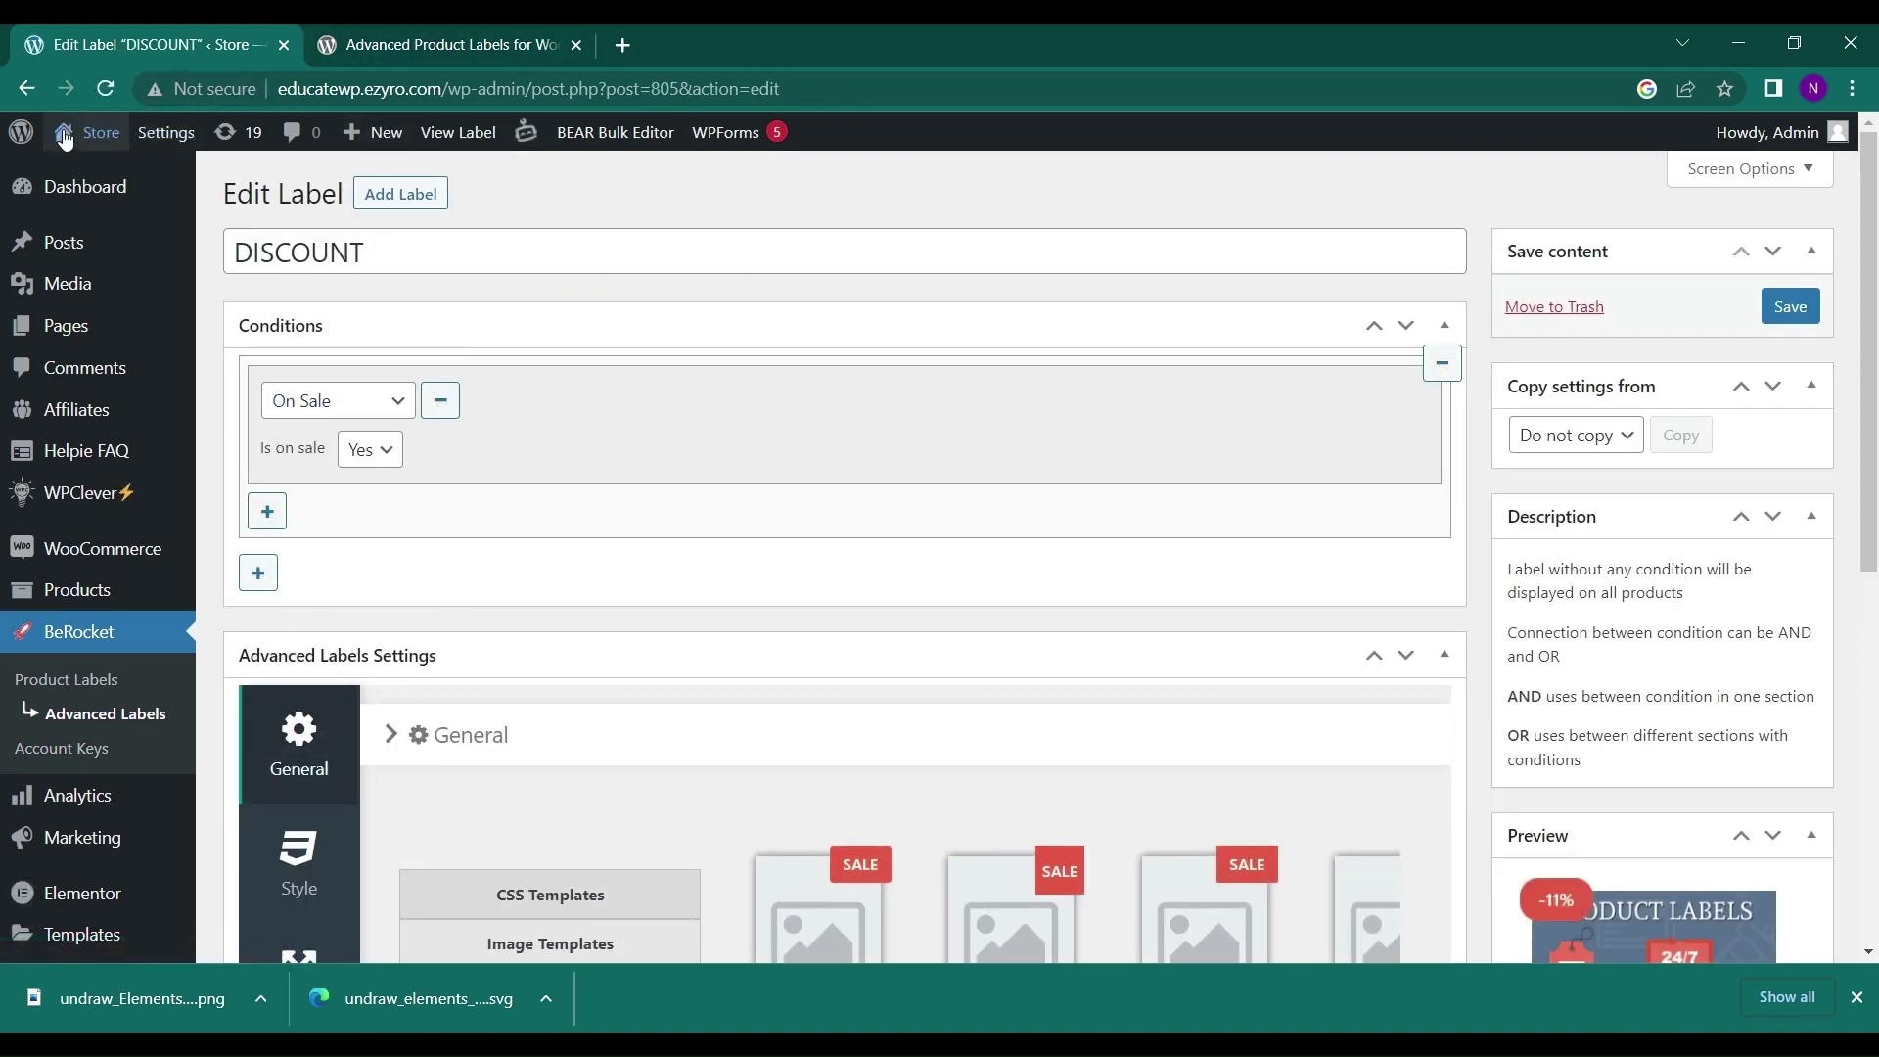
# - Visit the store's Shop page and check the discount percentage labels on the on-sale products
pyautogui.moveTo(79, 142)
pyautogui.click(95, 187)
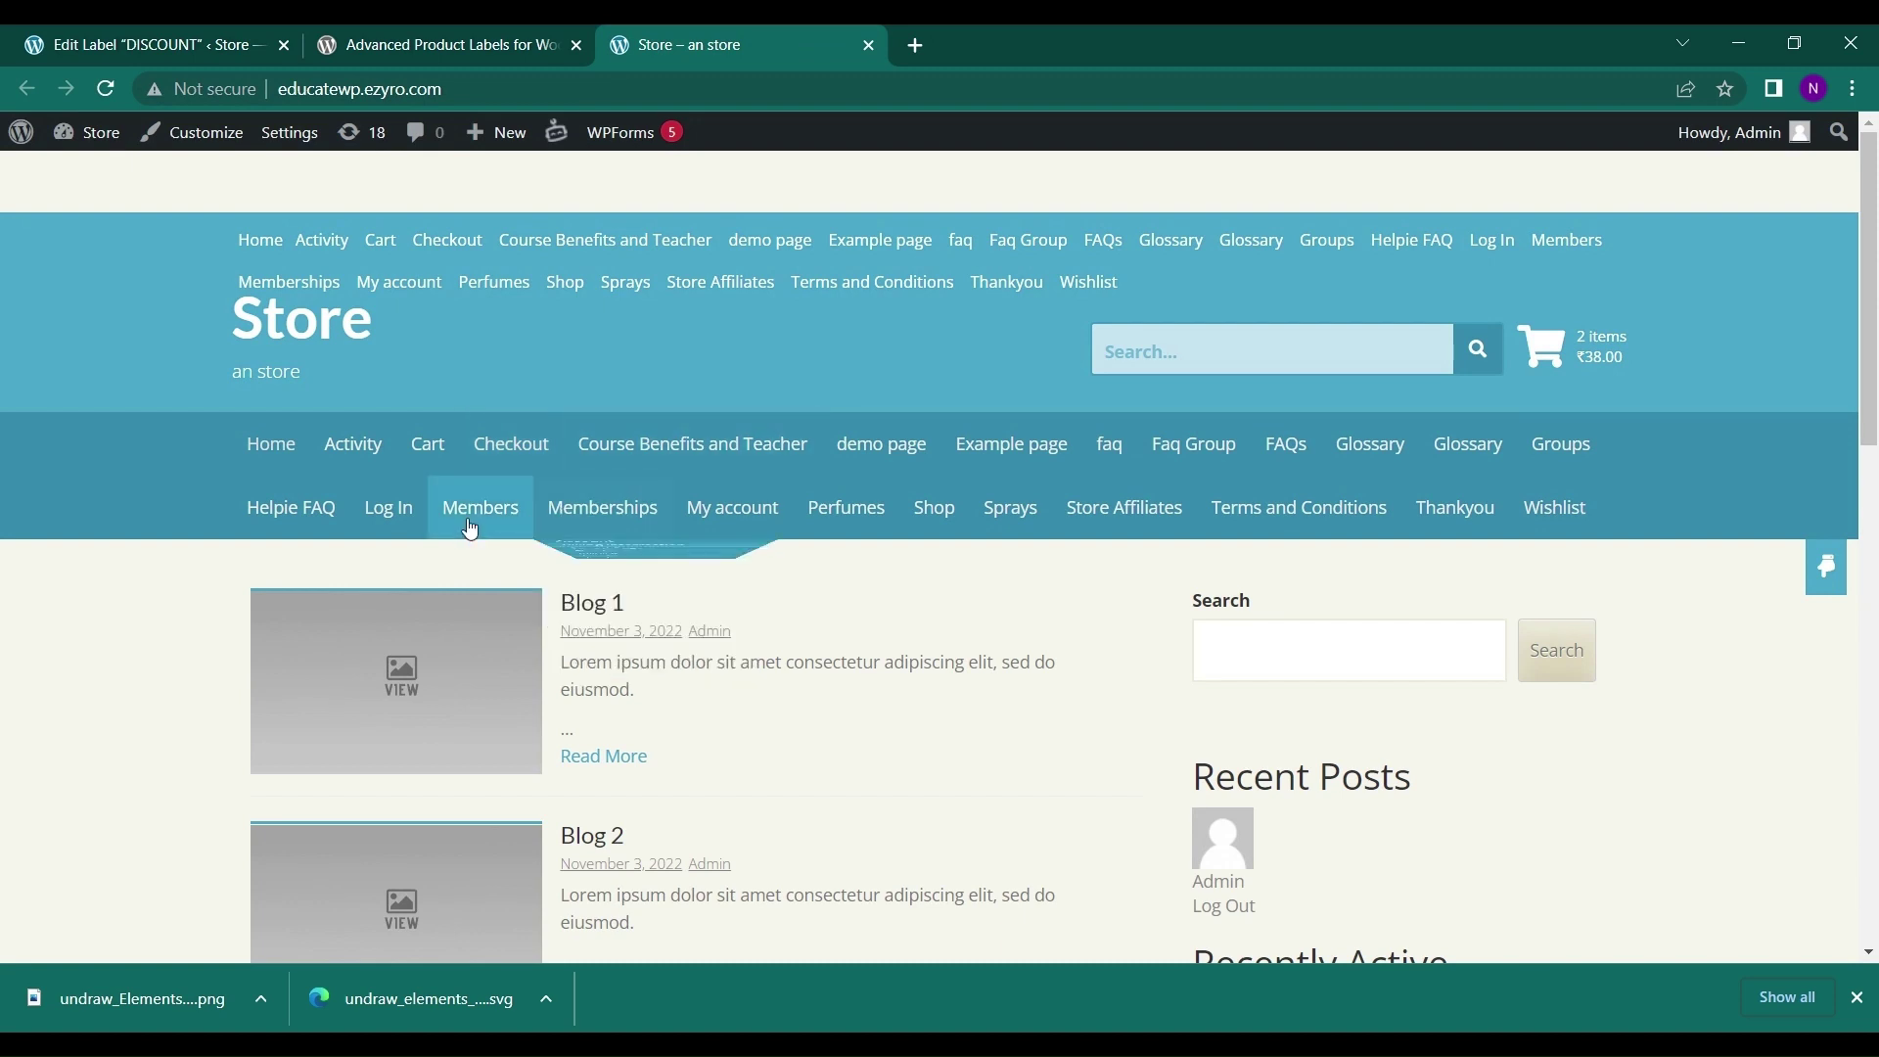
pyautogui.click(932, 510)
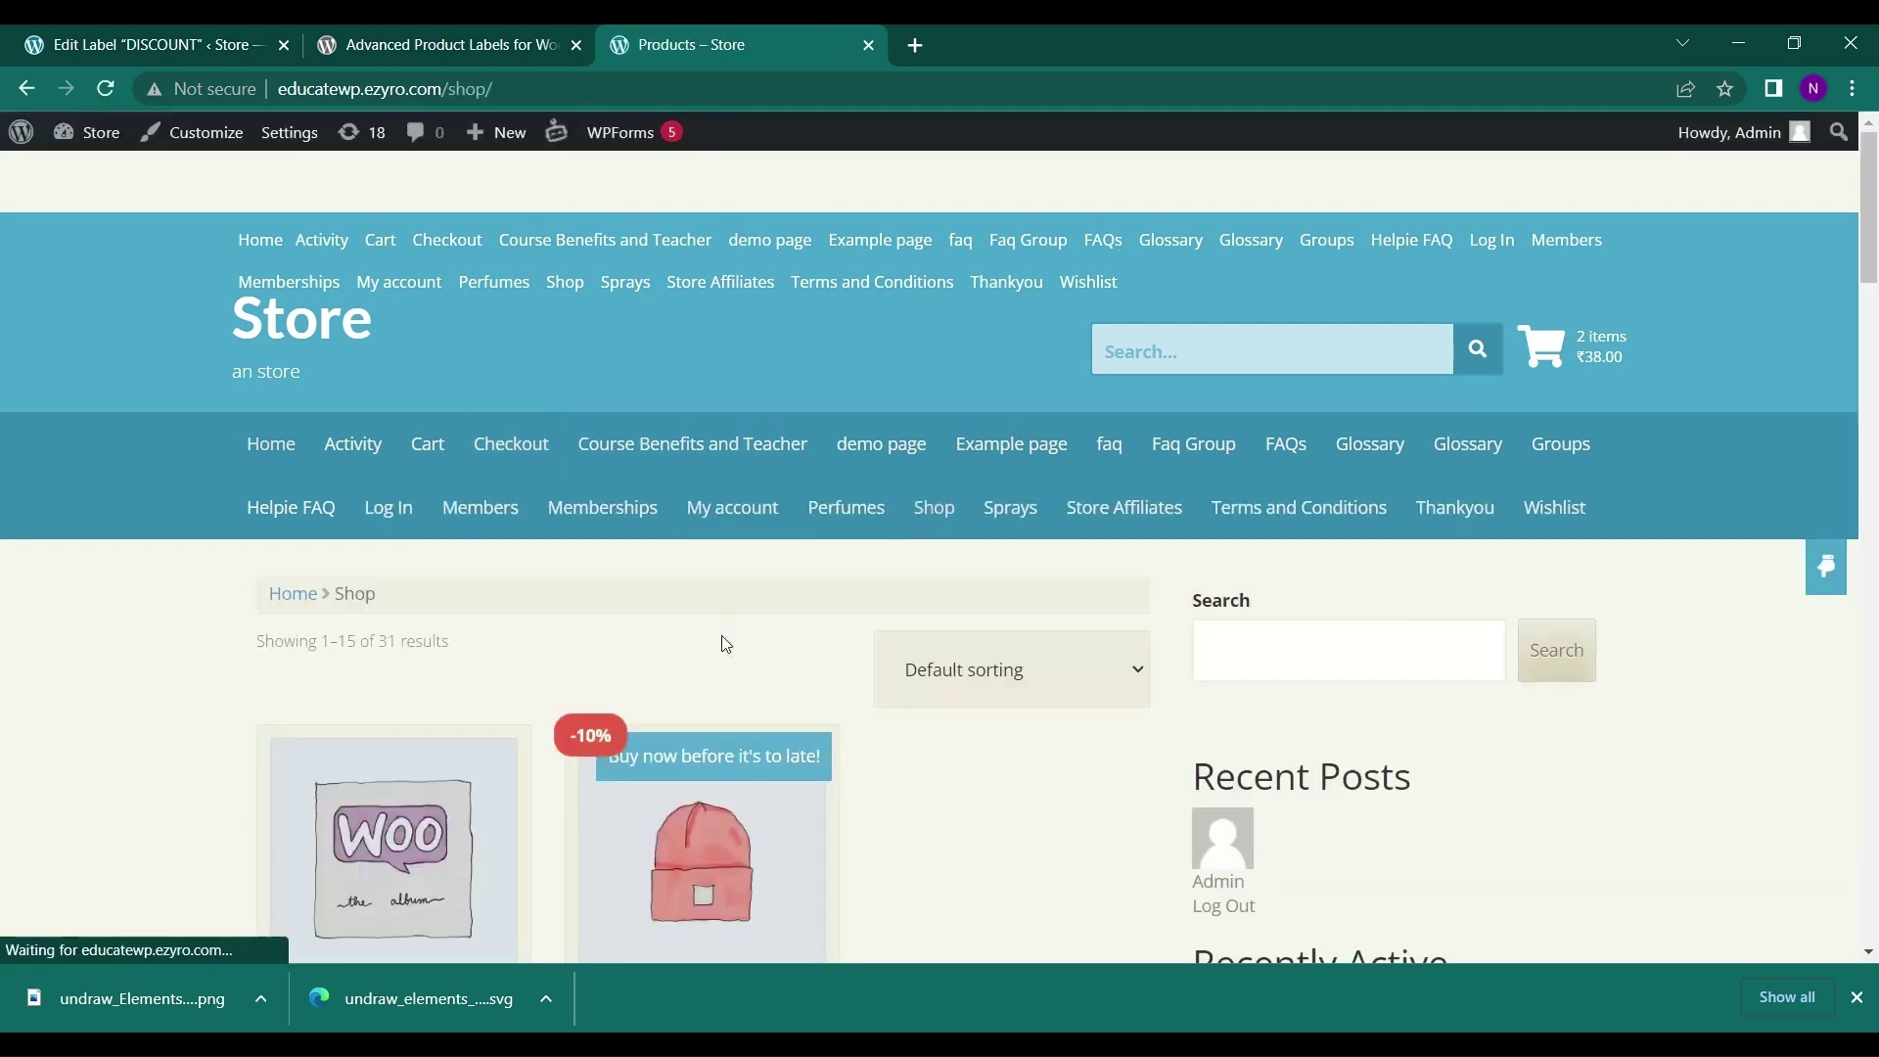
pyautogui.scroll(-3, 856, 705)
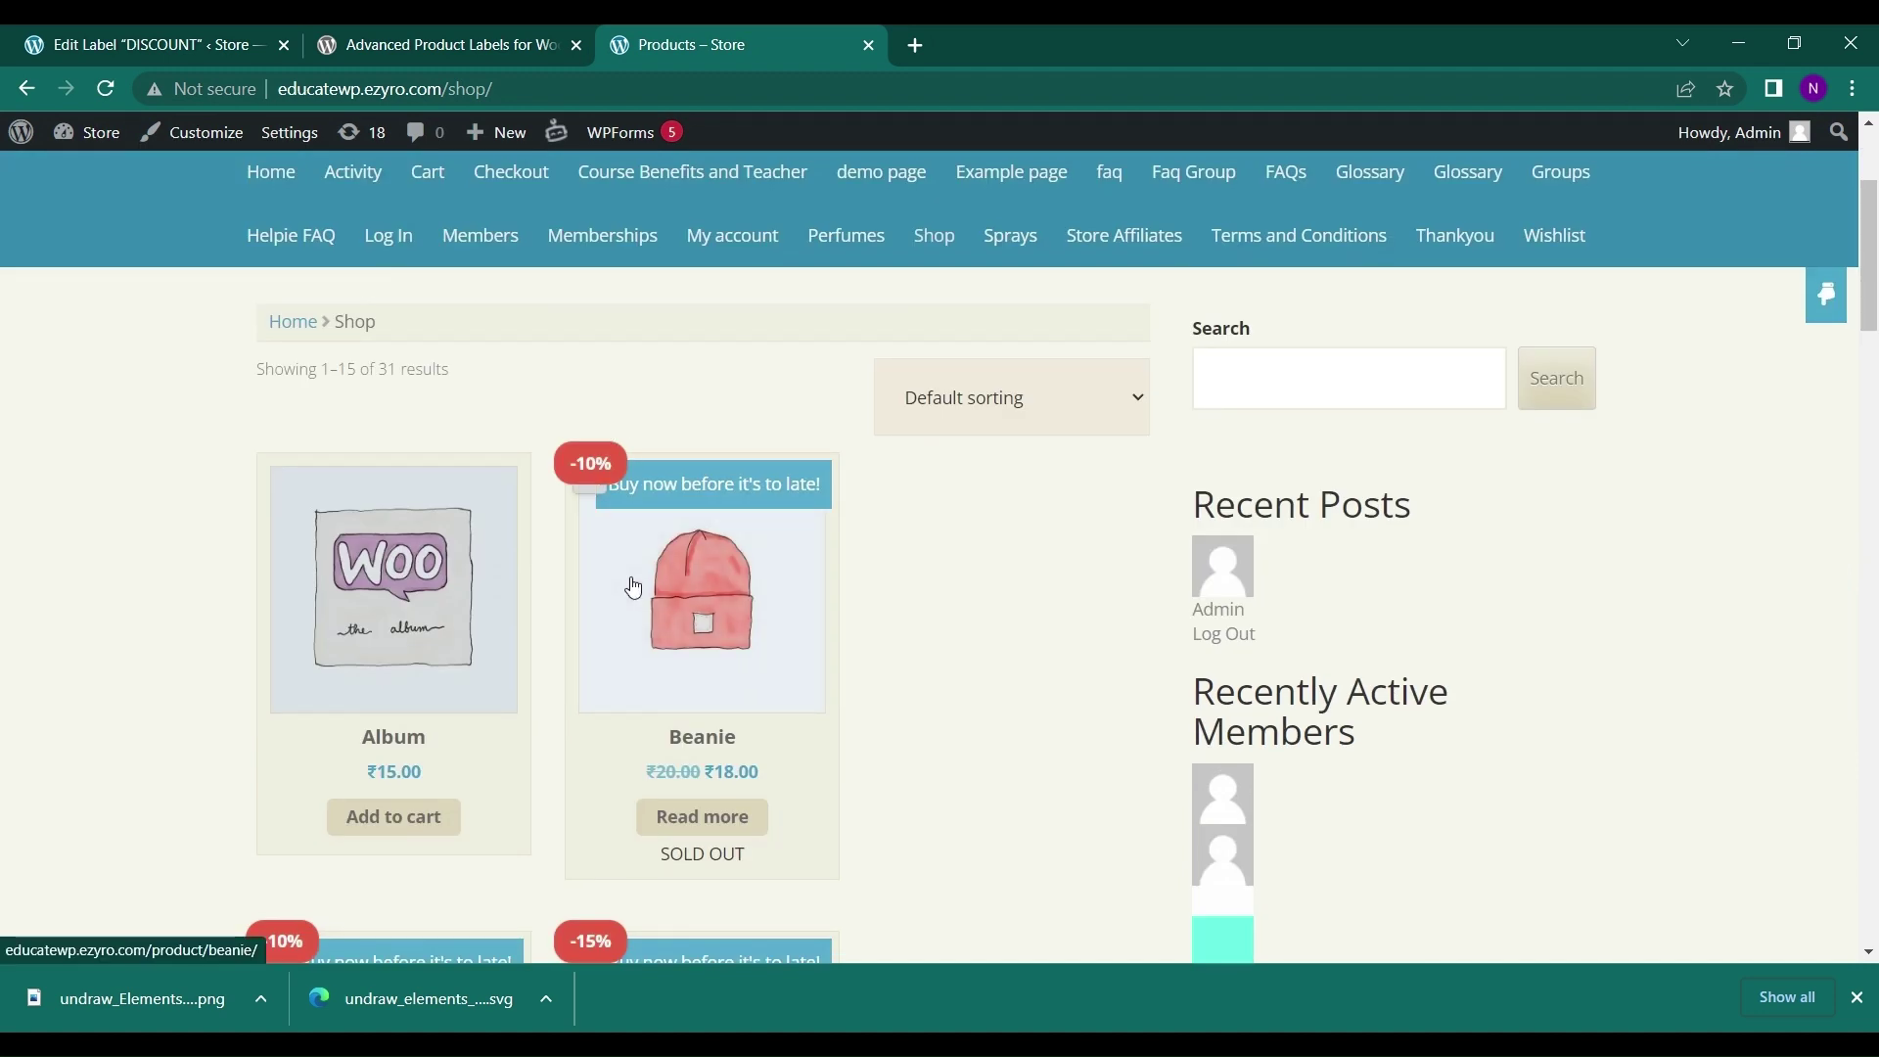
pyautogui.scroll(-2, 629, 587)
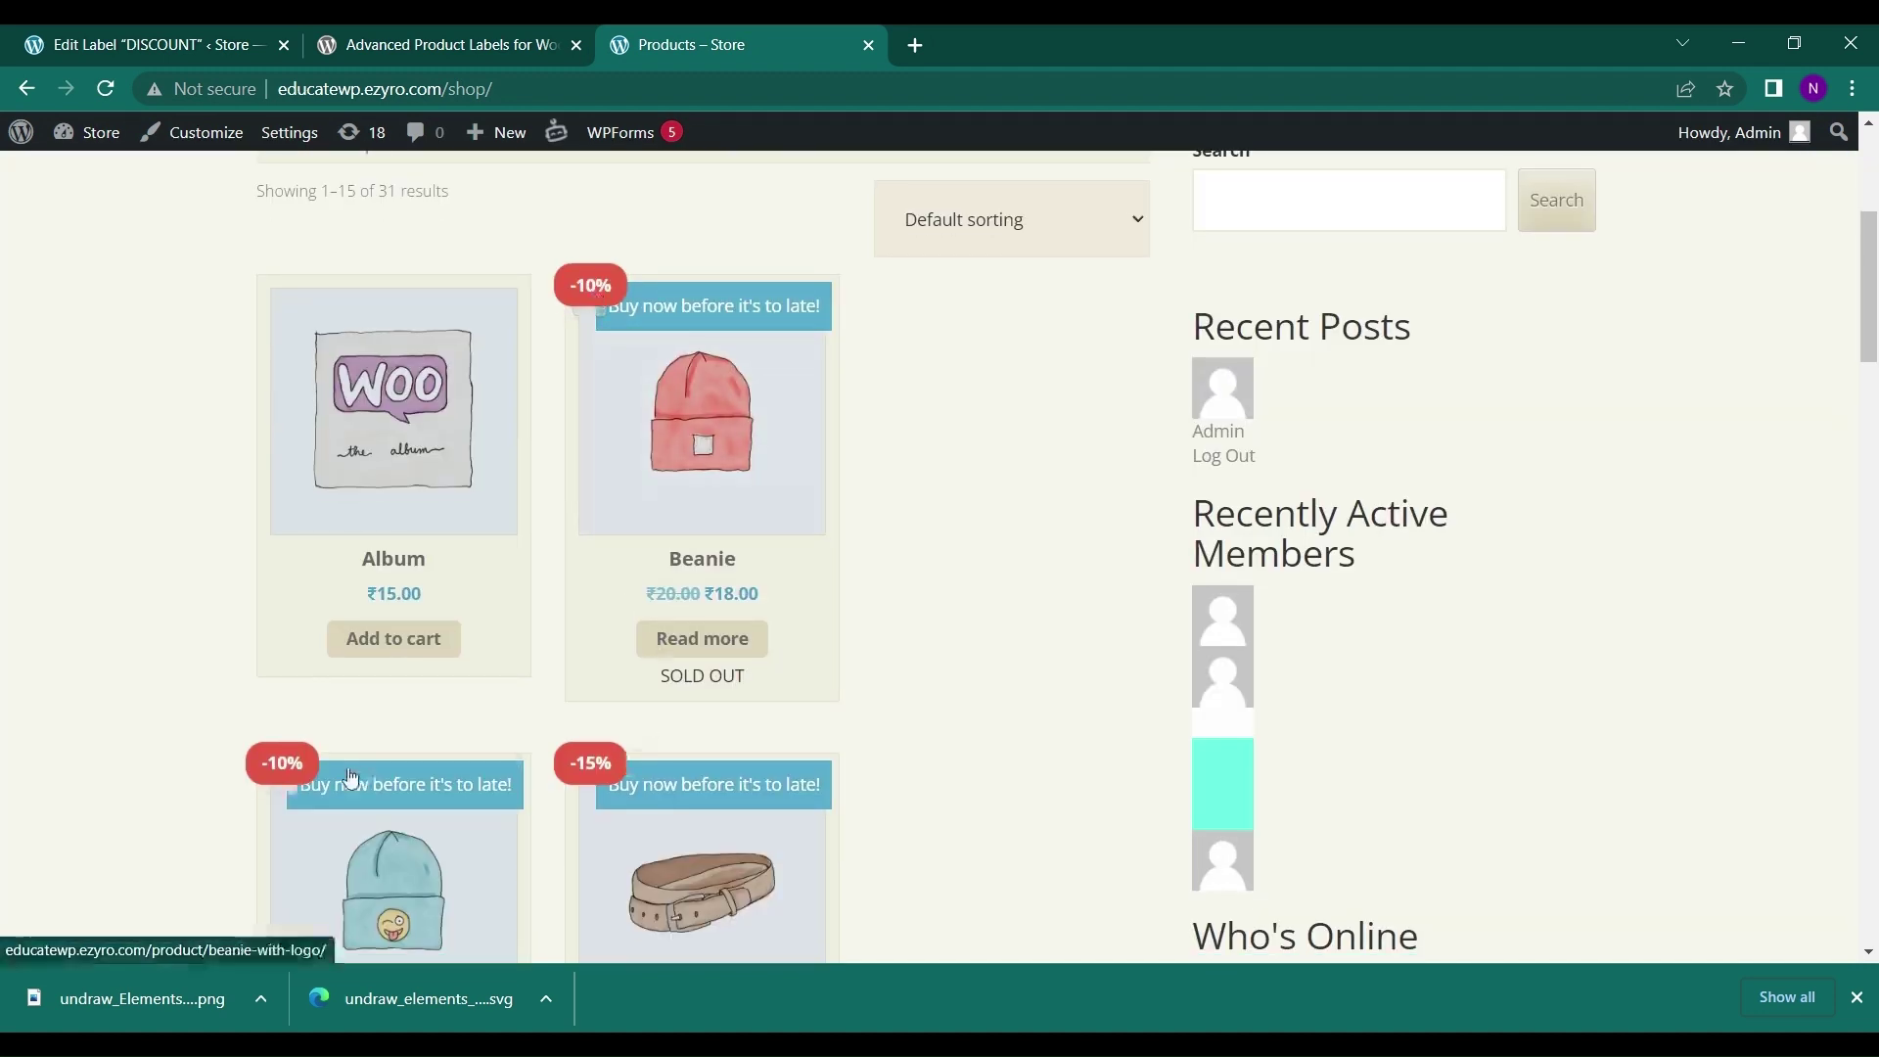
pyautogui.scroll(-3, 555, 531)
# - Go back to editing the DISCOUNT label and review the condition types available for it
pyautogui.click(181, 30)
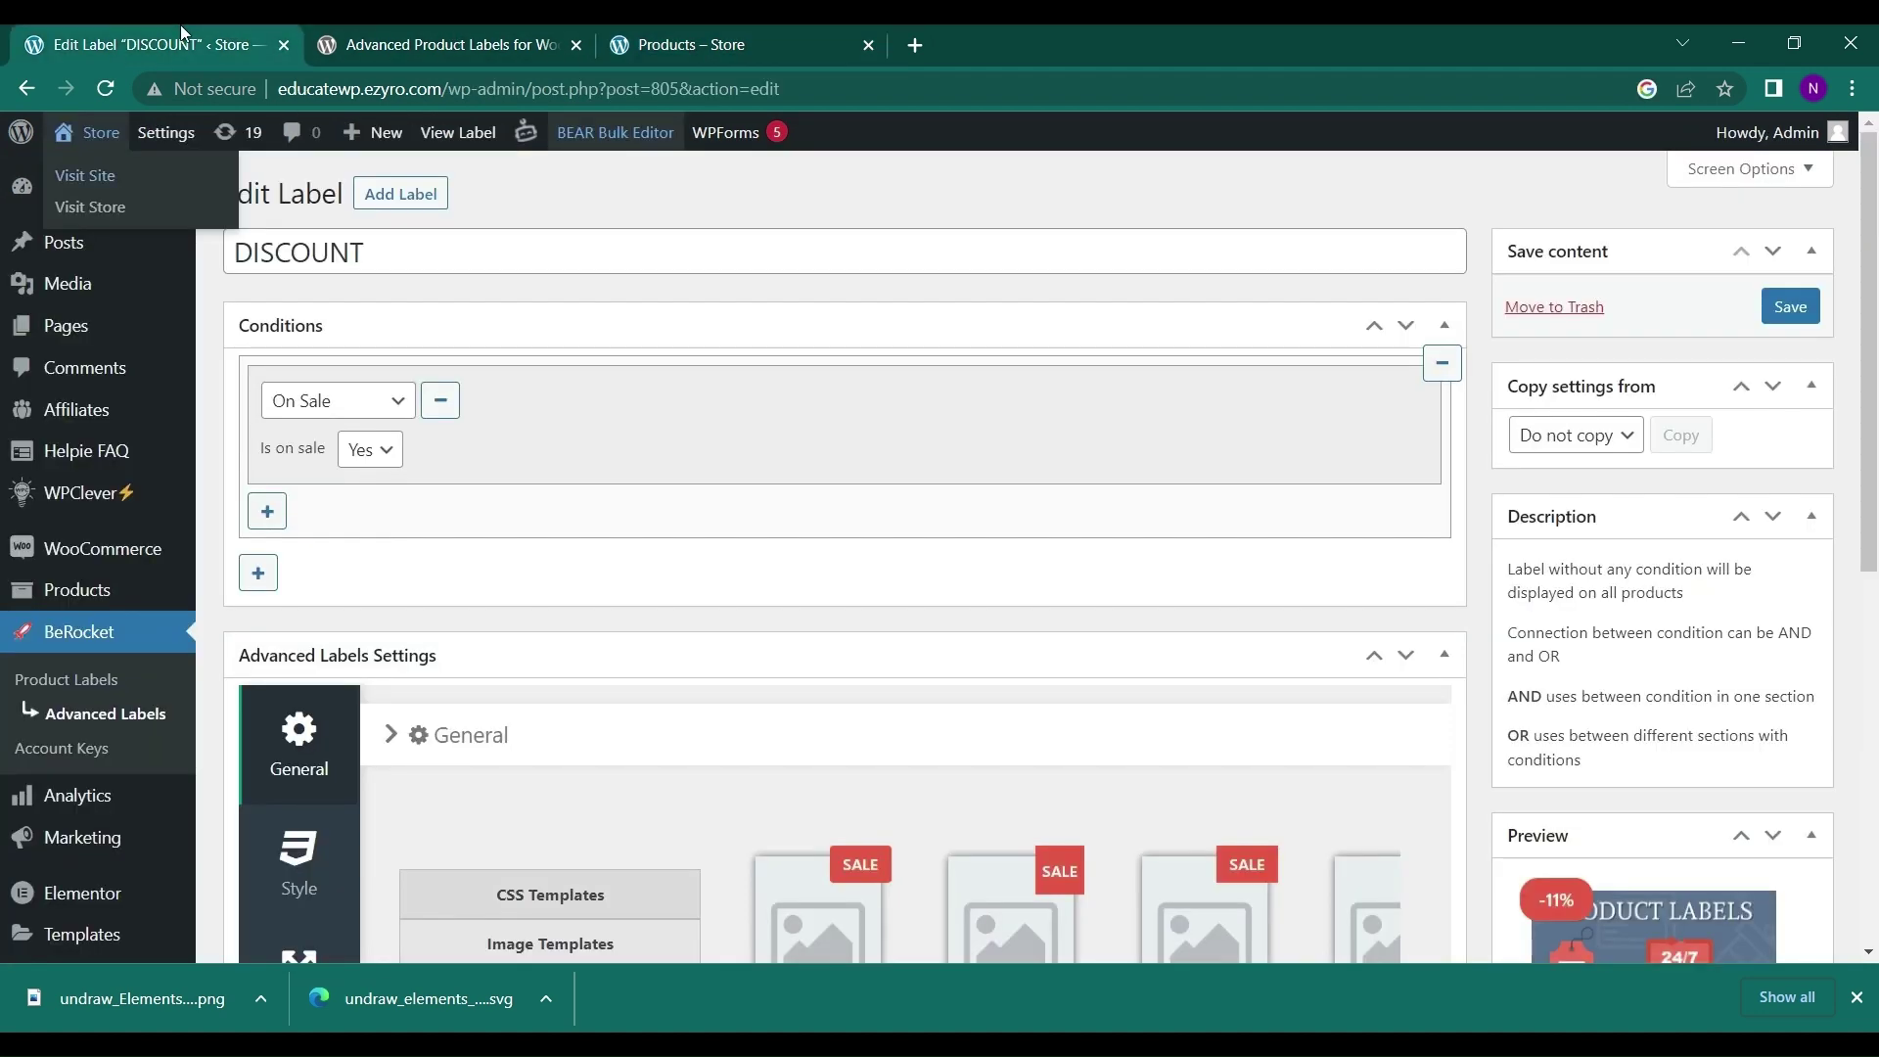
pyautogui.click(374, 417)
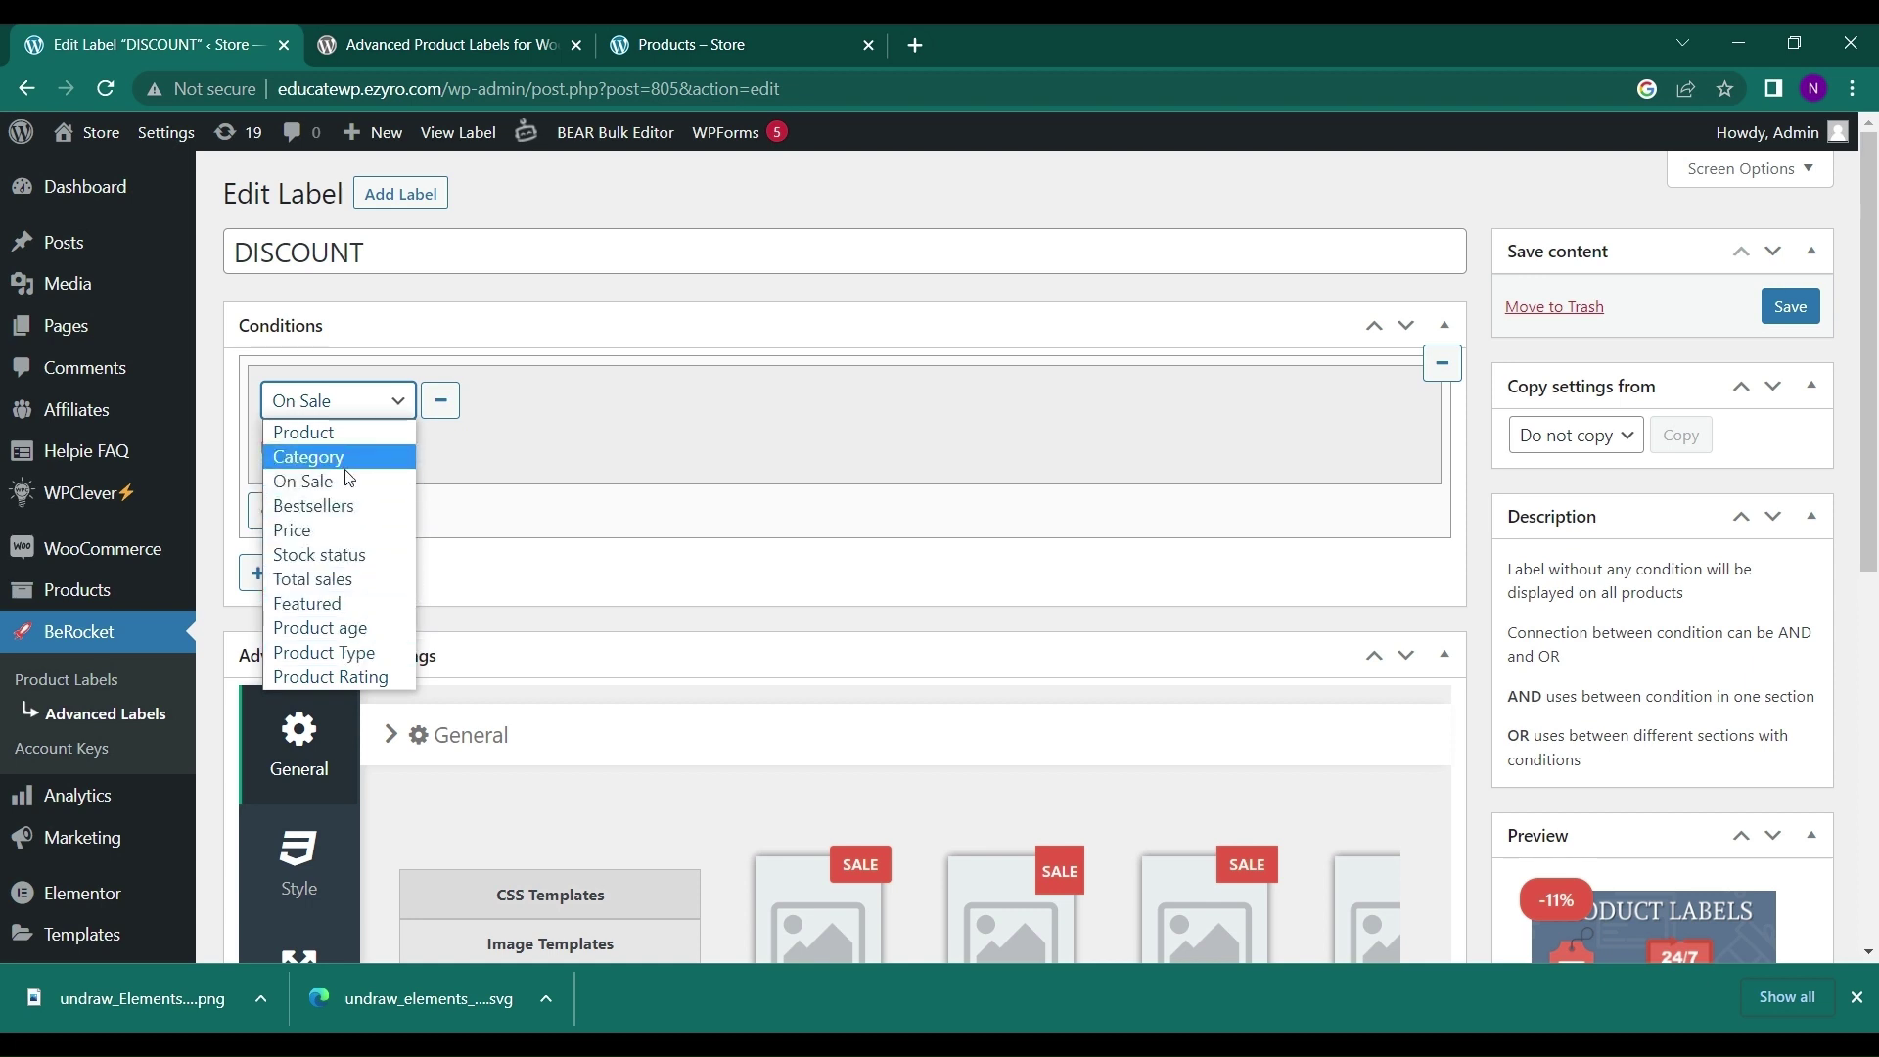
pyautogui.click(349, 401)
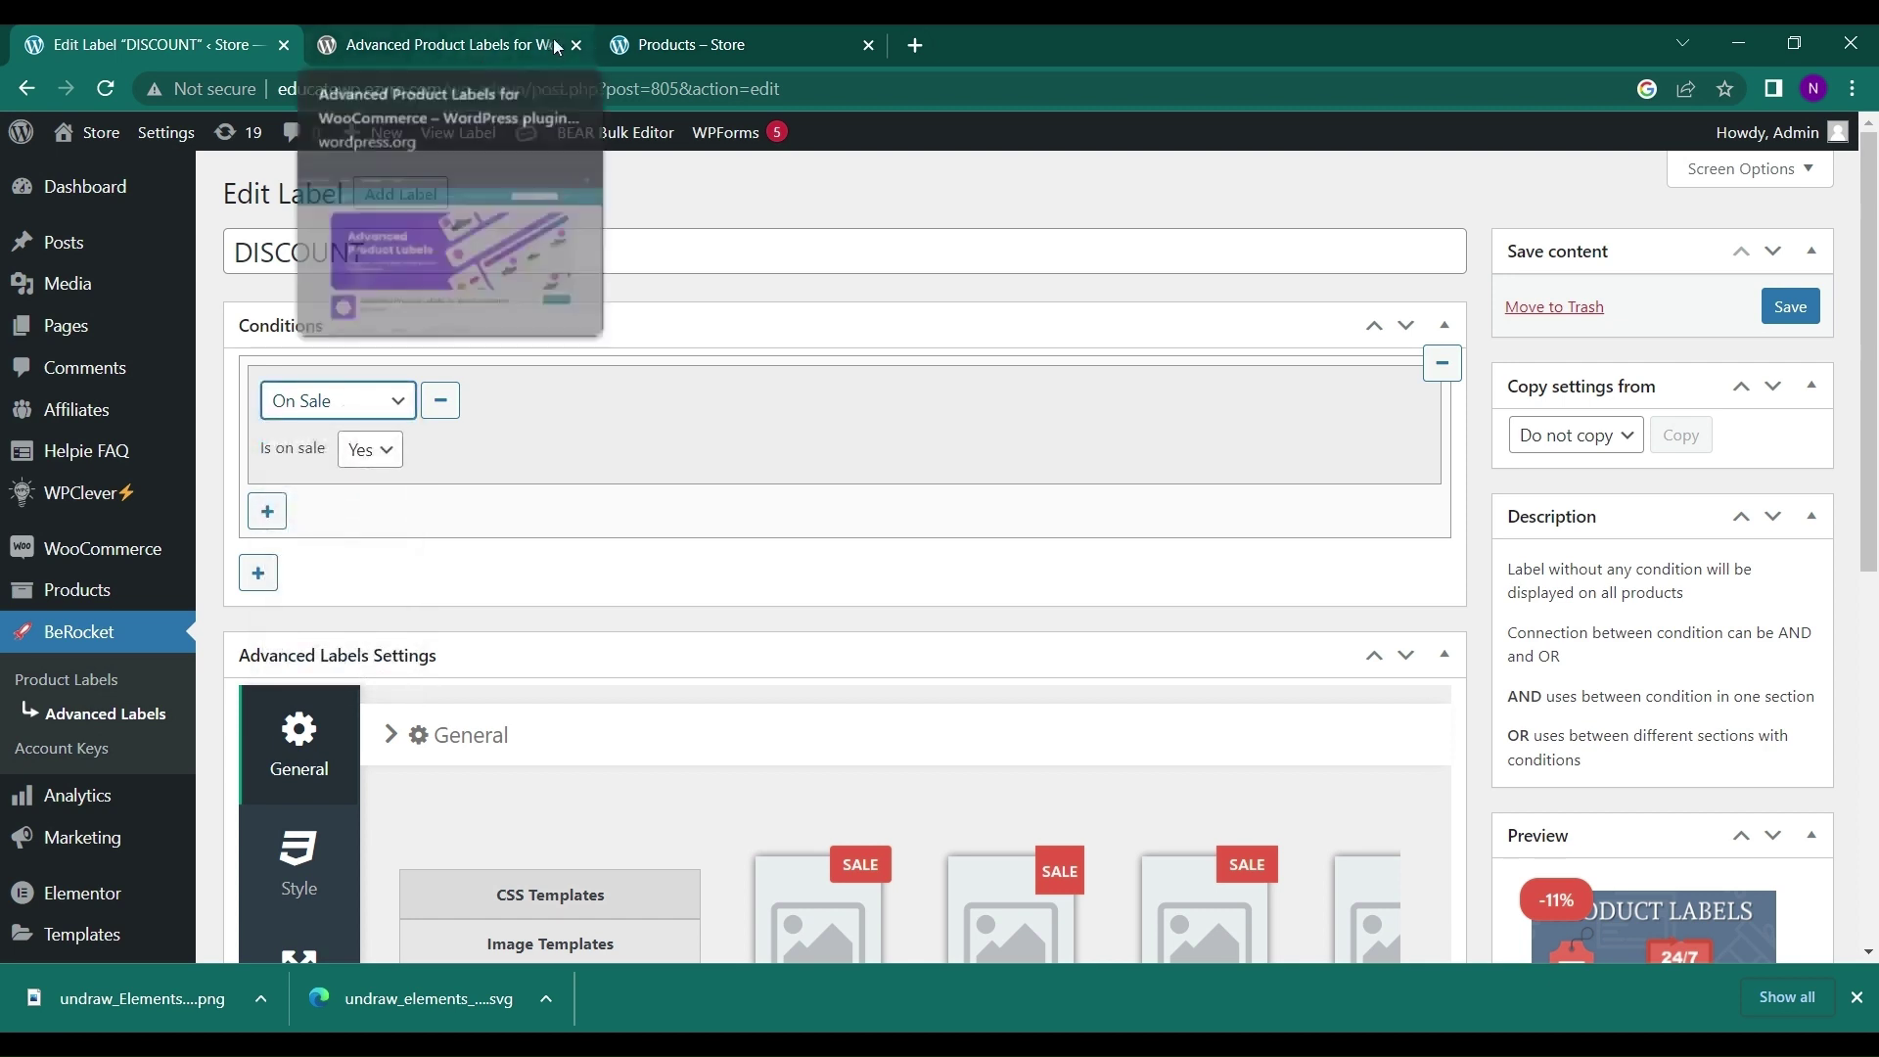
# - Compare the discount labels across the shop page's products again and return to the label's edit page
pyautogui.click(756, 34)
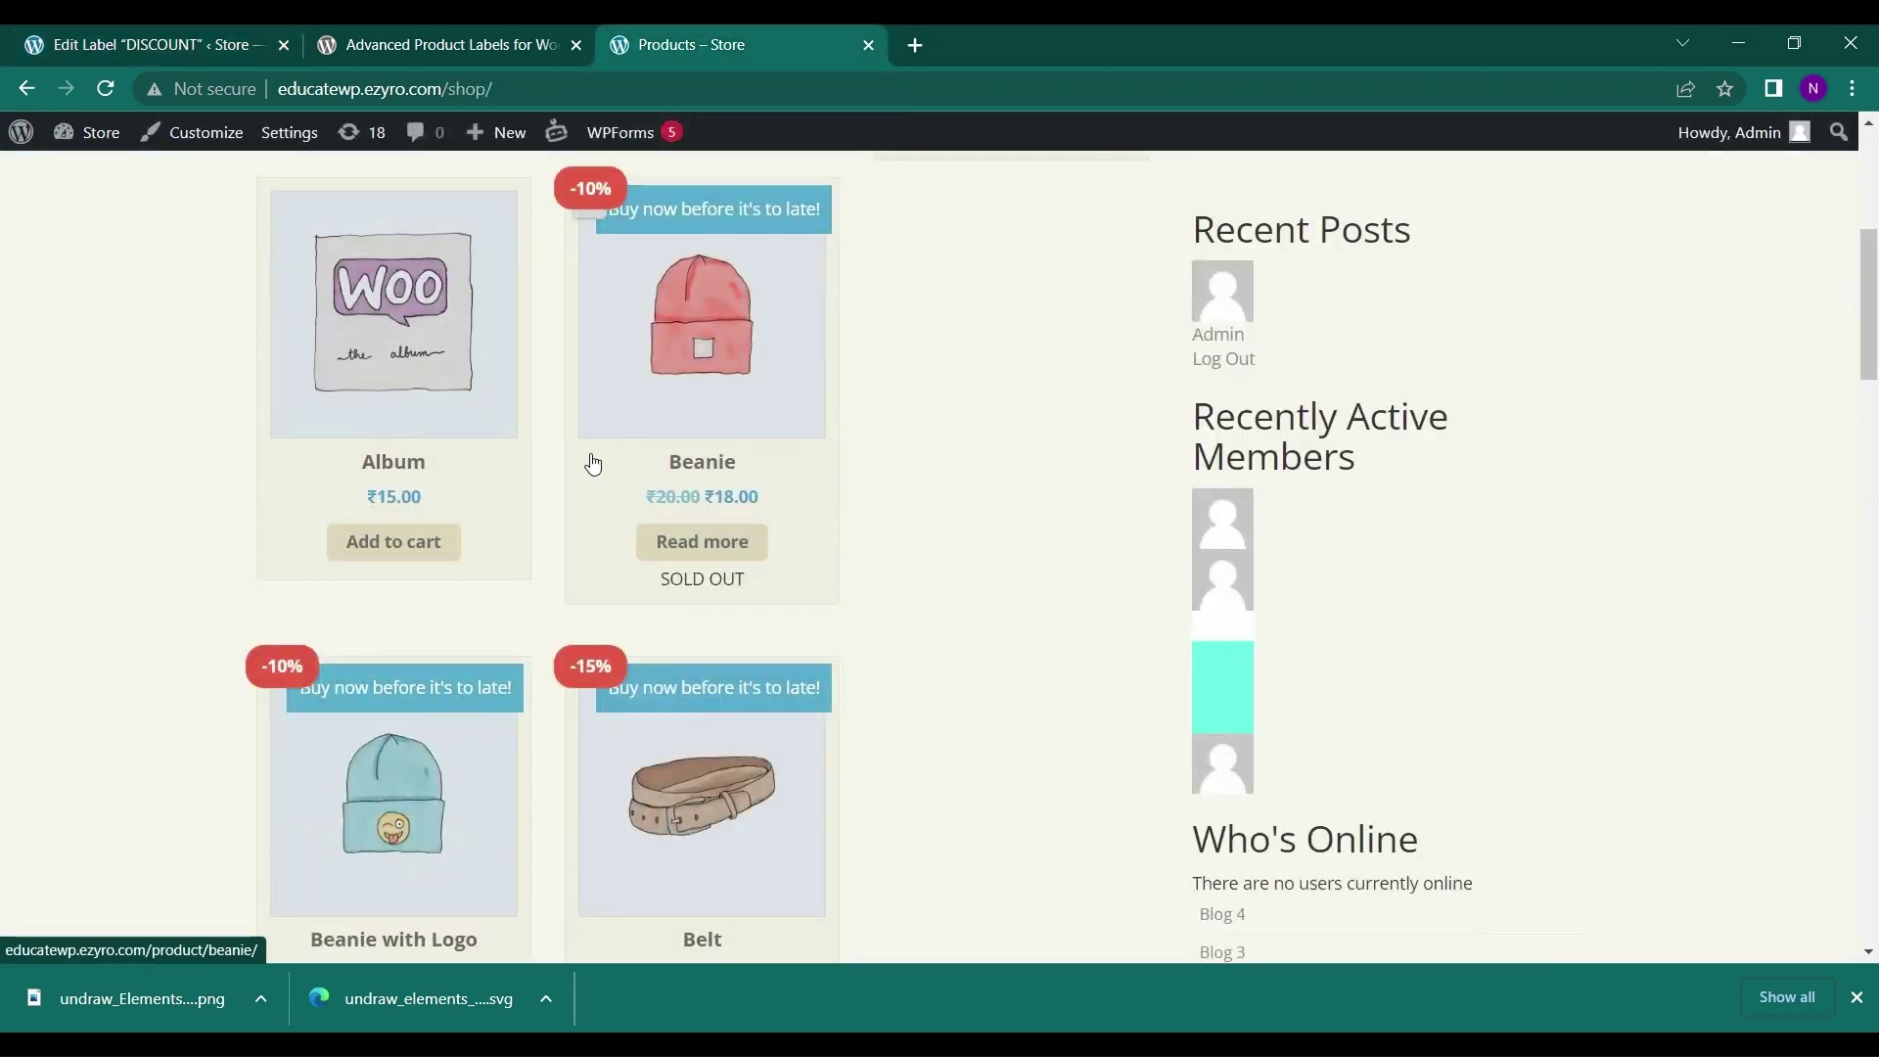
pyautogui.scroll(1, 592, 460)
pyautogui.scroll(-3, 592, 460)
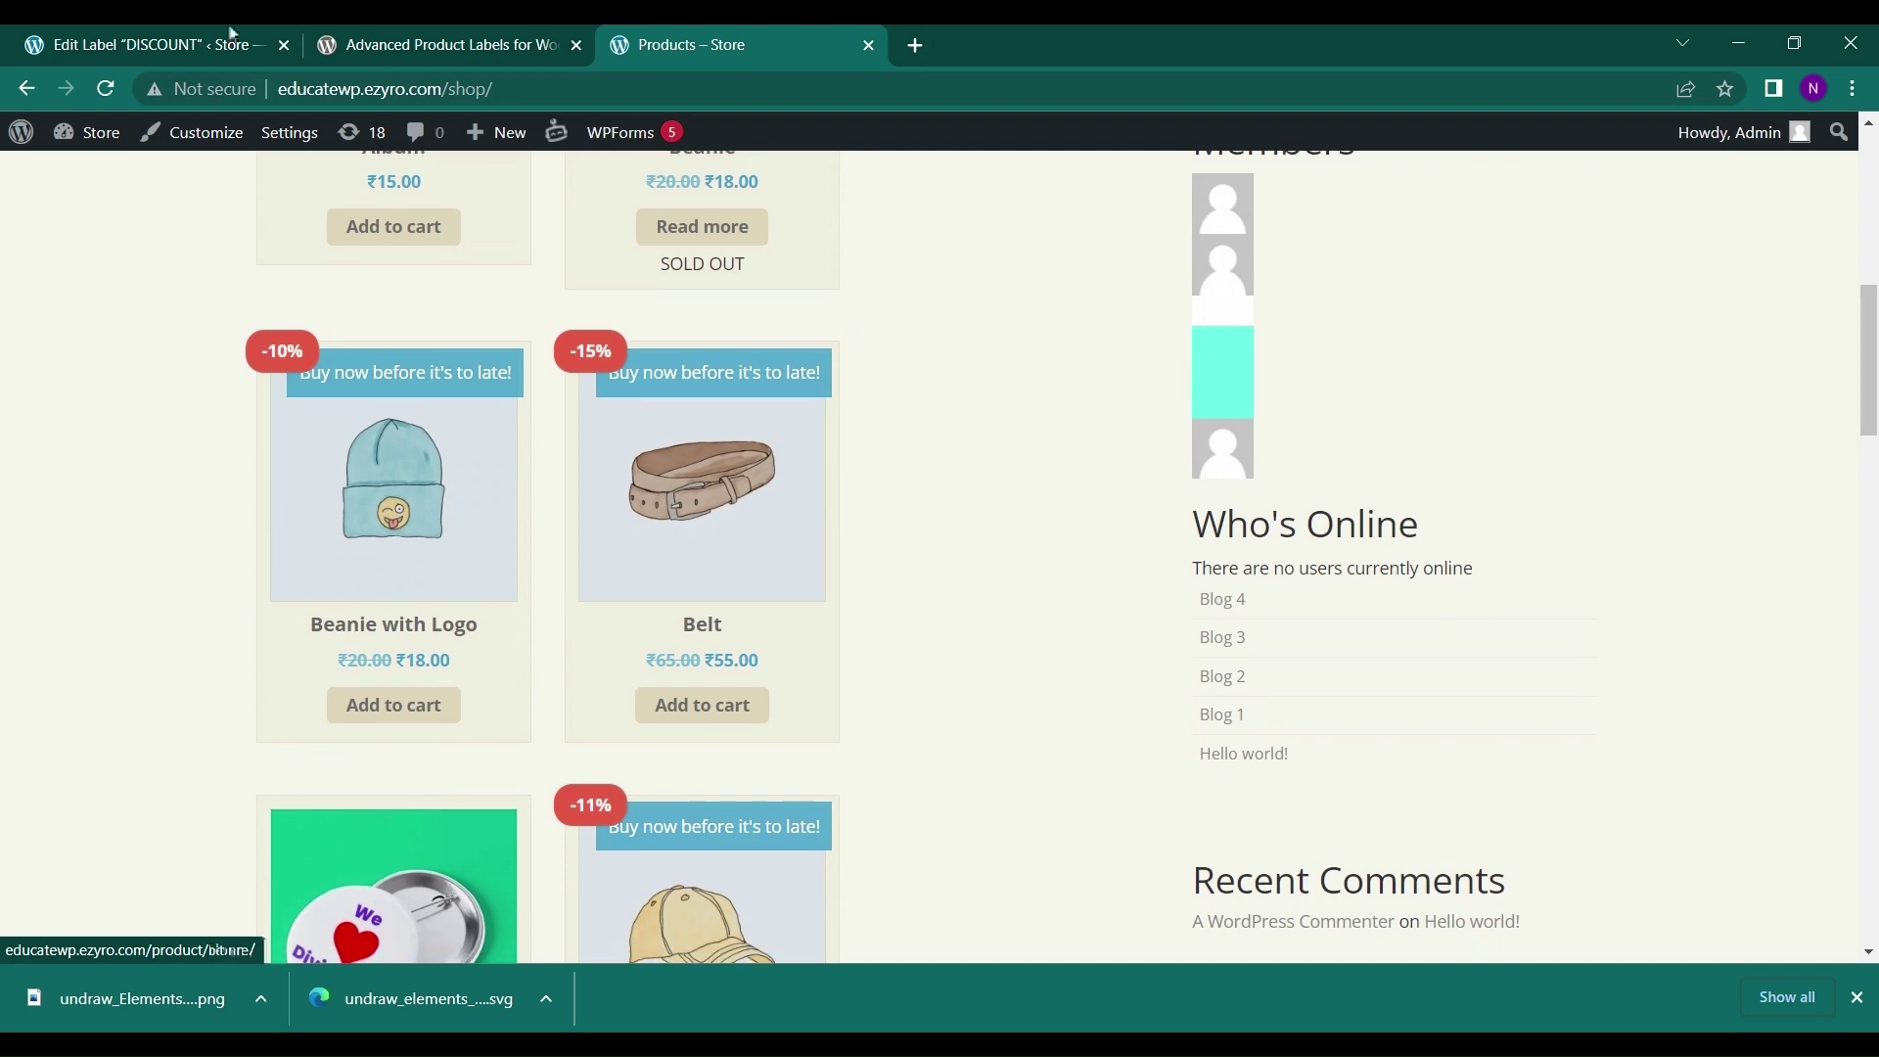
pyautogui.click(142, 34)
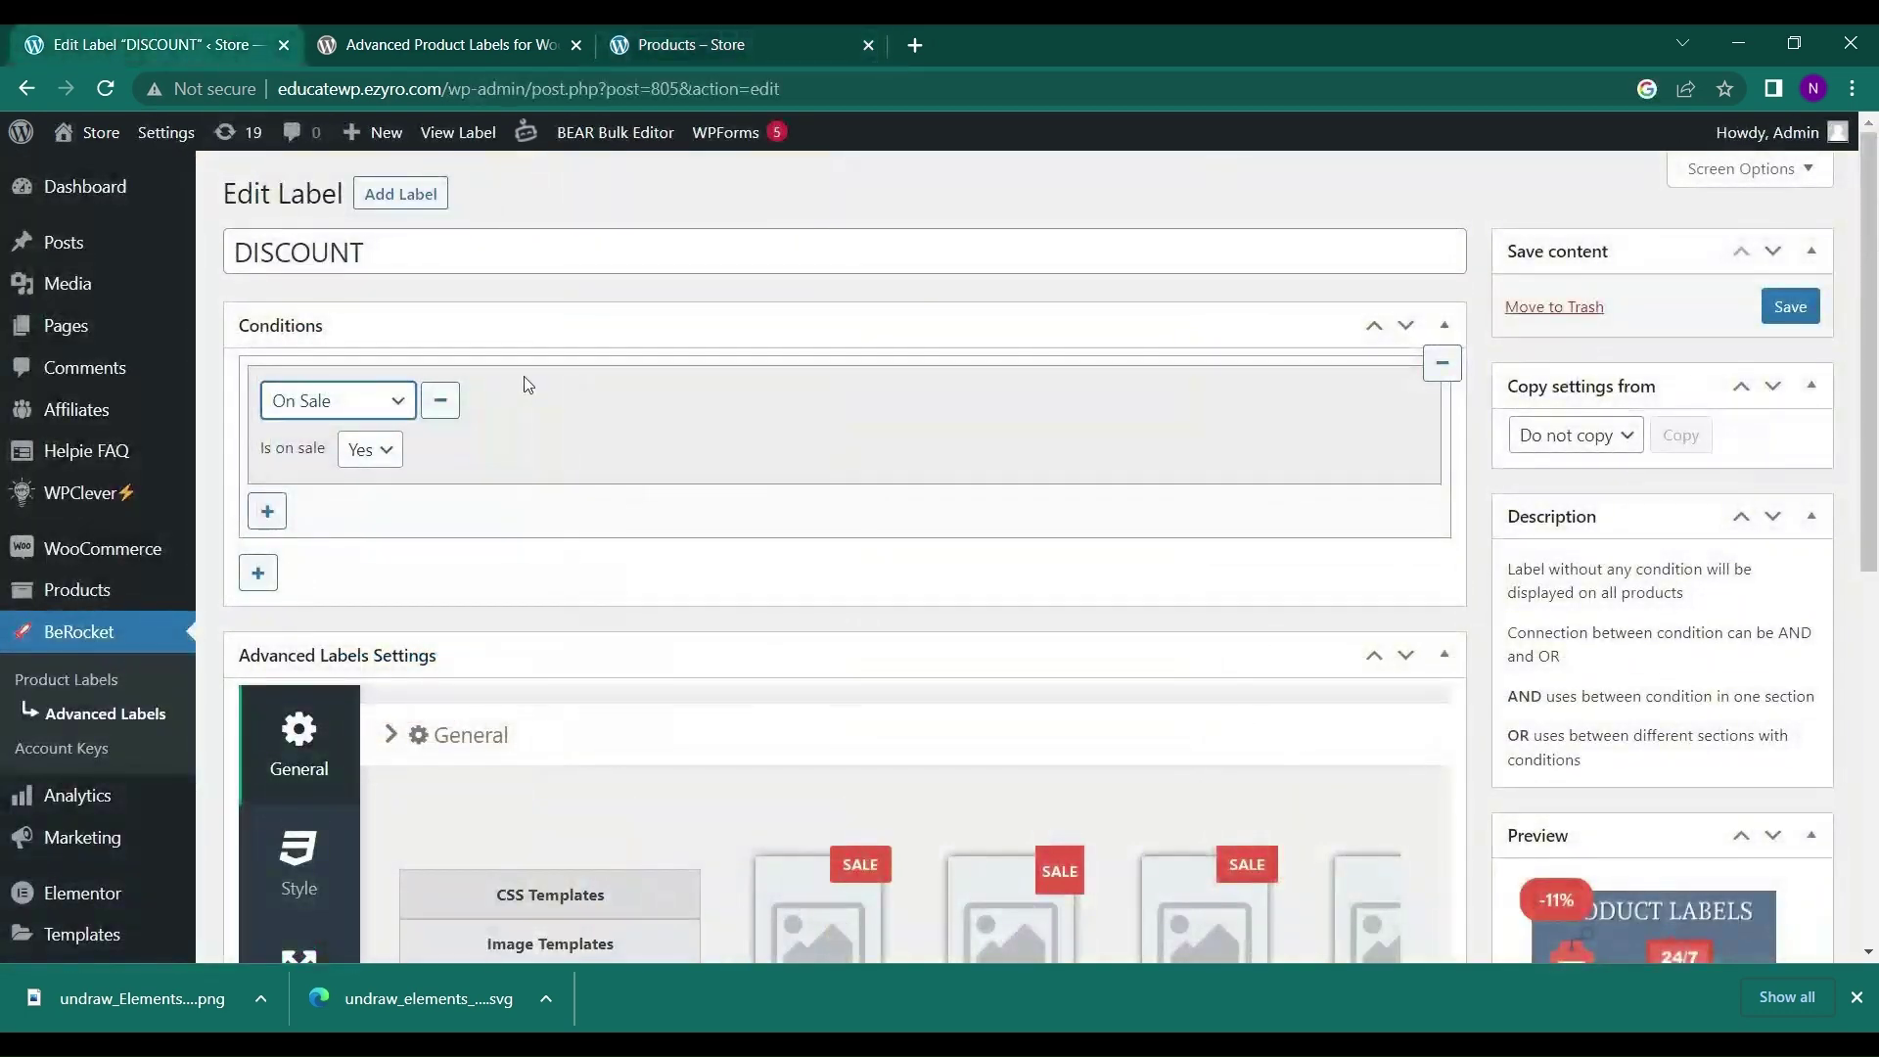
# - Add a new label titled LIMITED PERIOD and give it a Product Equal condition
pyautogui.scroll(-5, 524, 380)
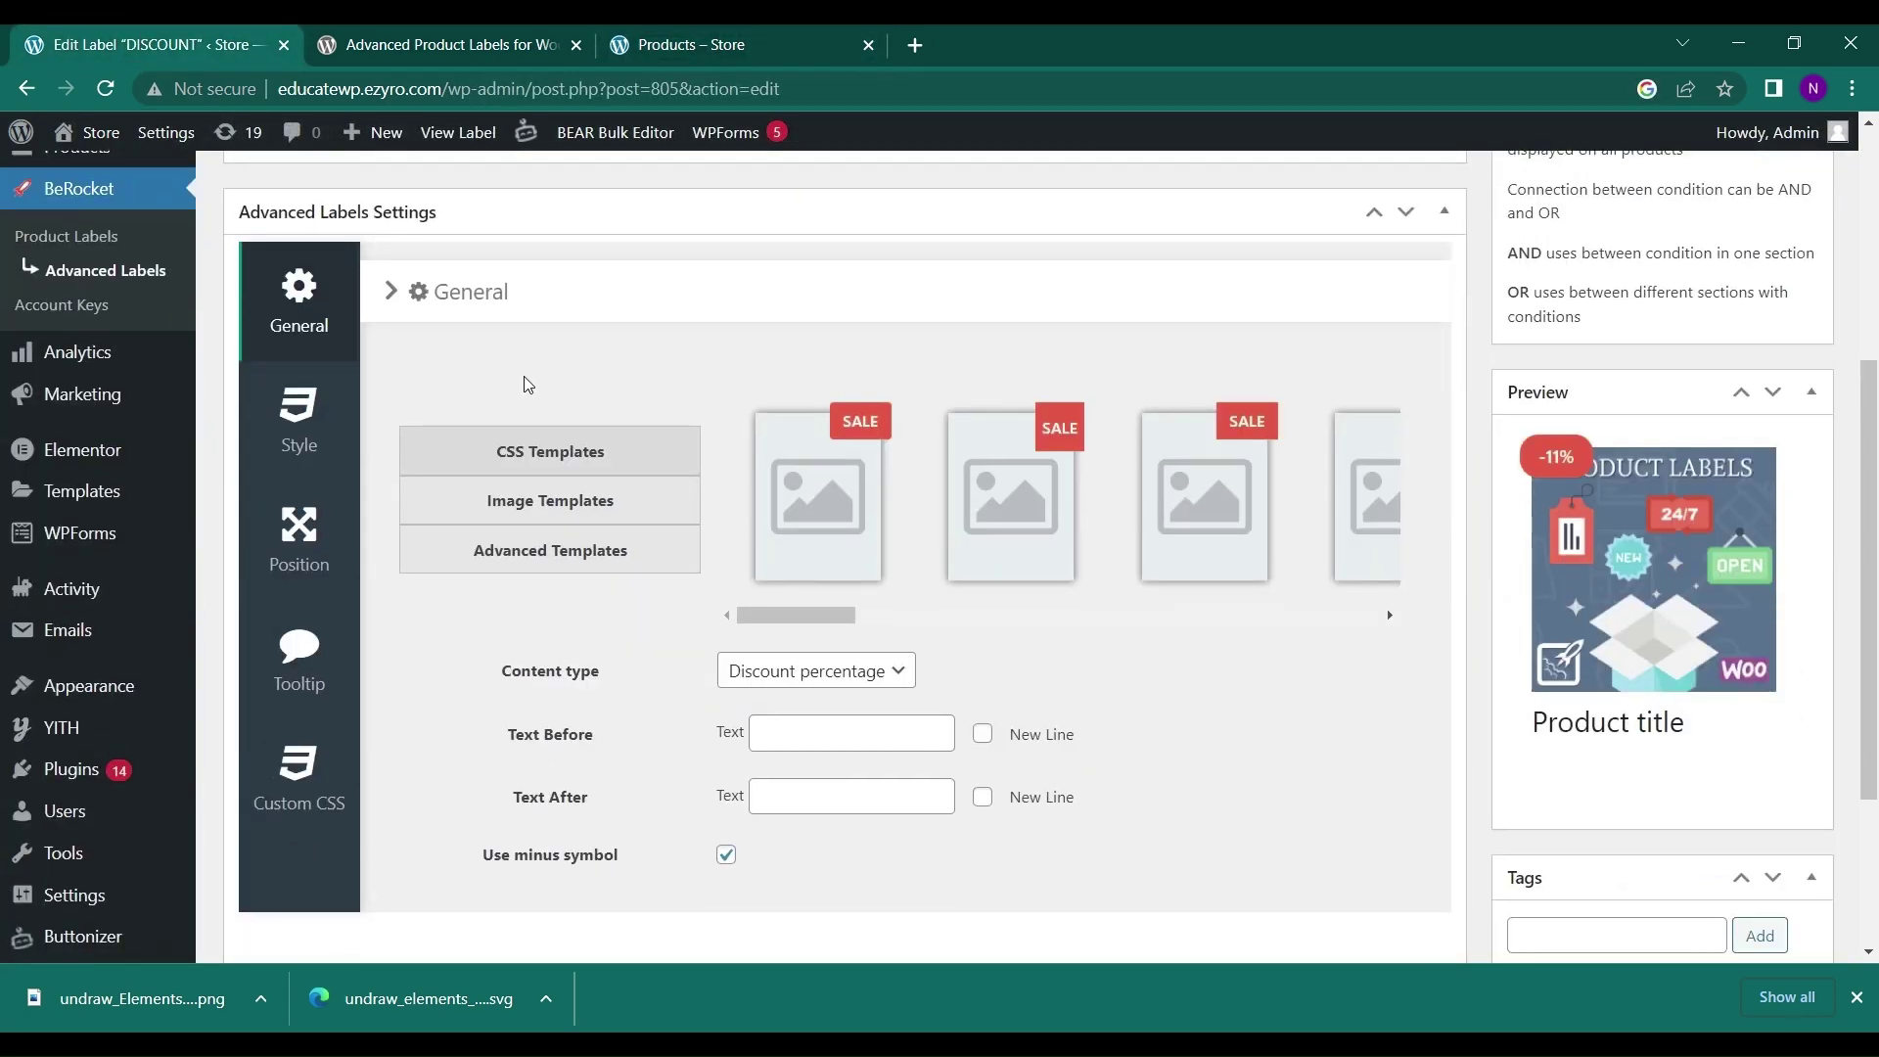
pyautogui.scroll(-1, 1024, 599)
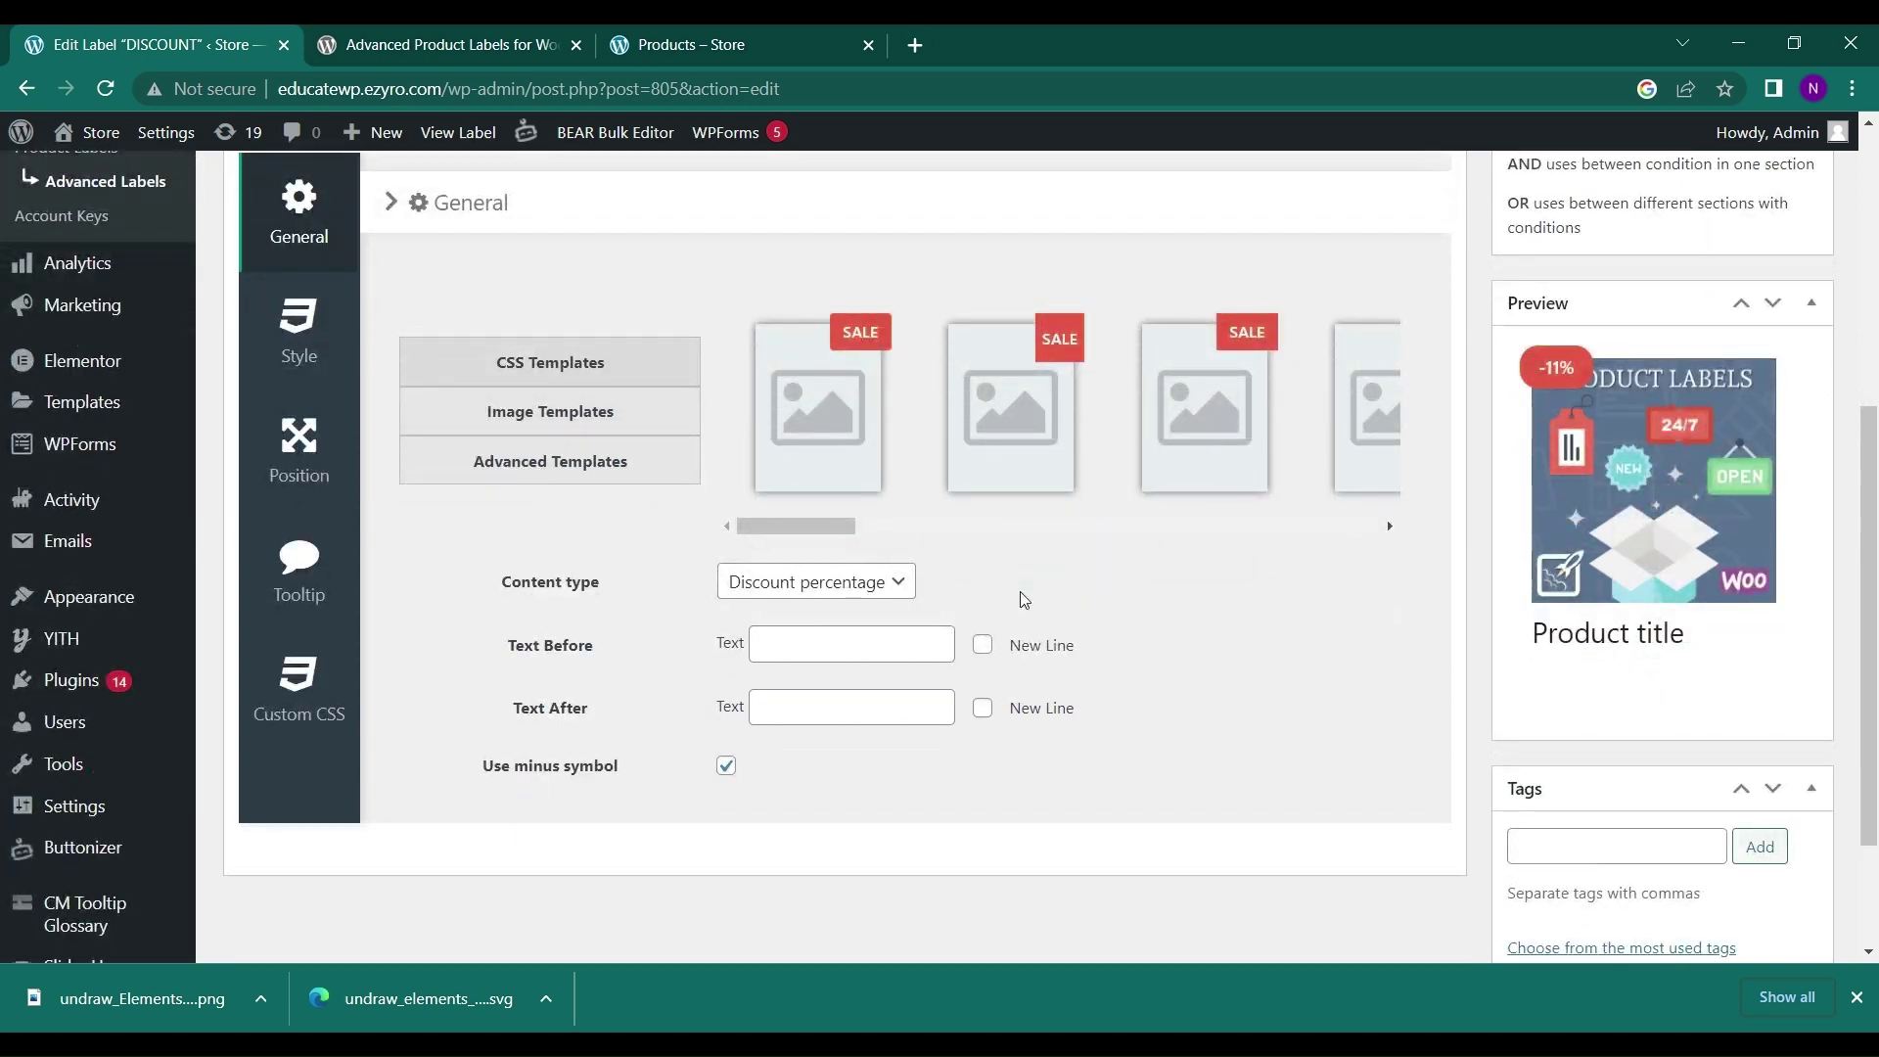
pyautogui.scroll(2, 570, 585)
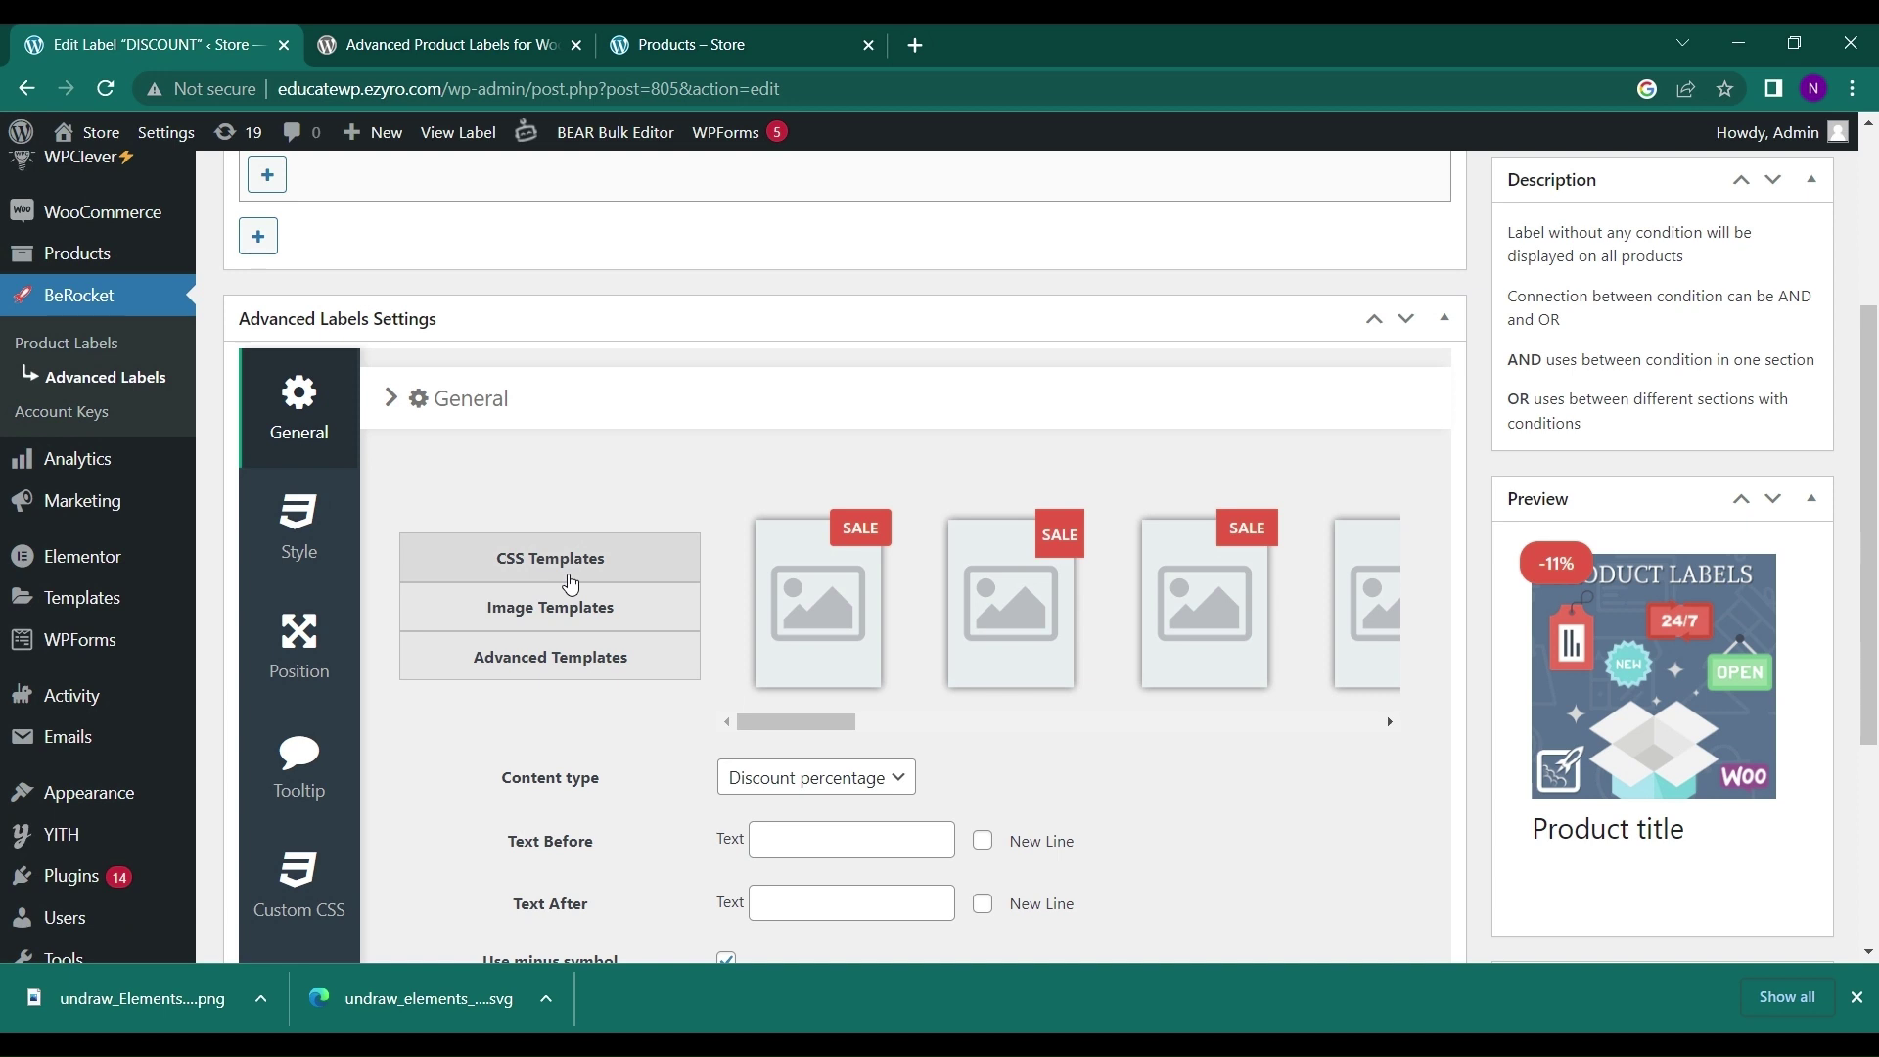
pyautogui.scroll(1, 570, 584)
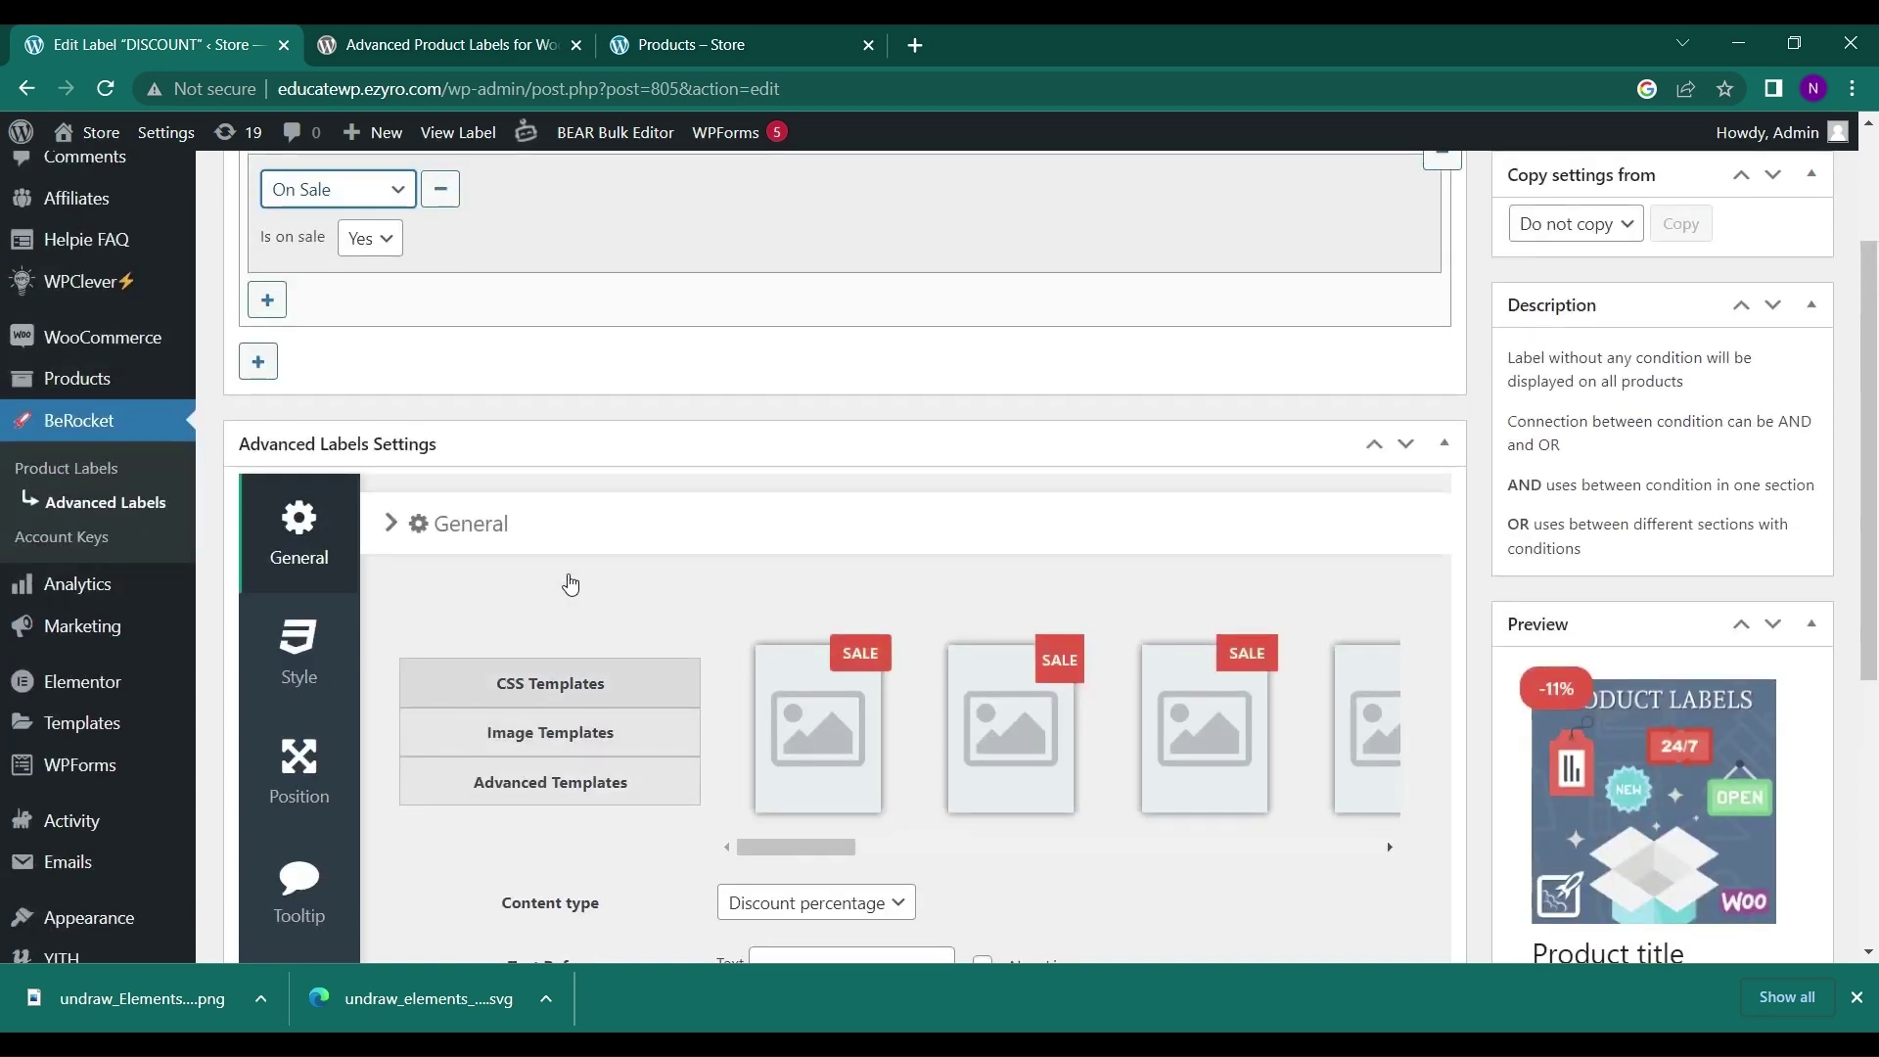
pyautogui.scroll(2, 571, 582)
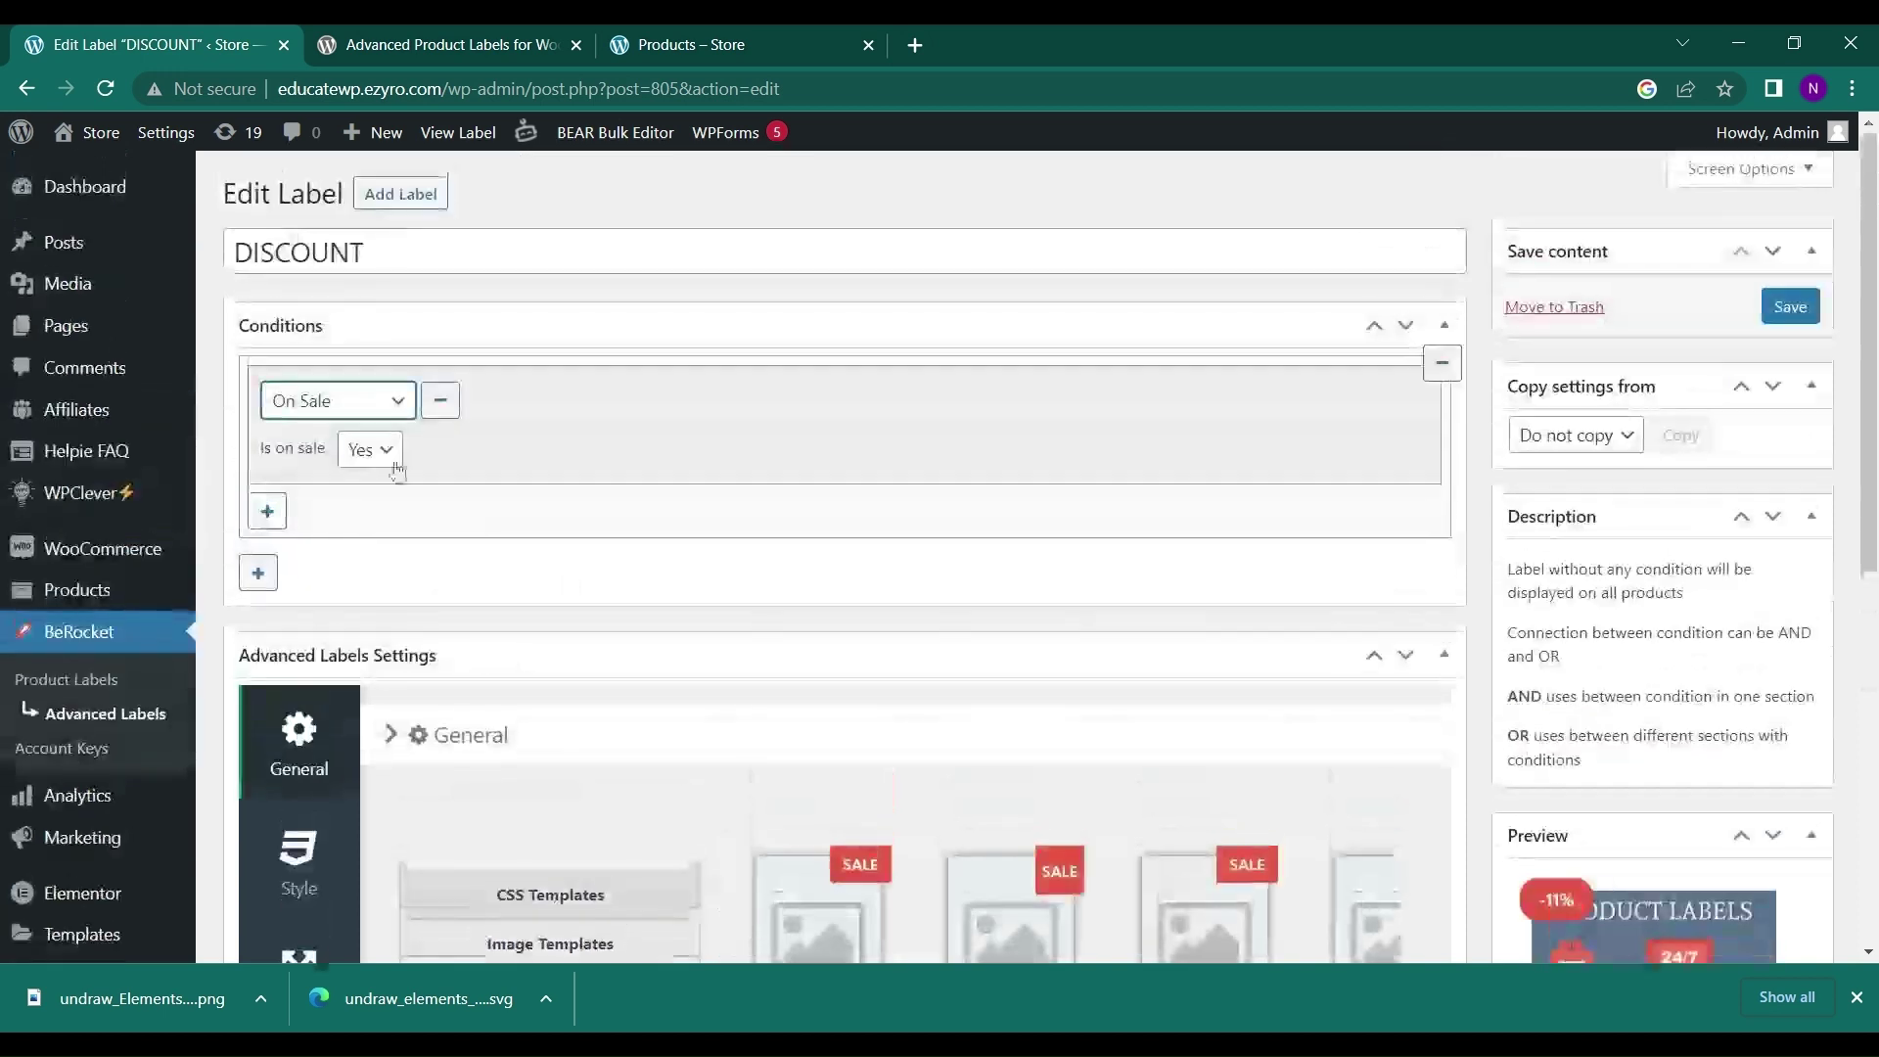
pyautogui.click(376, 195)
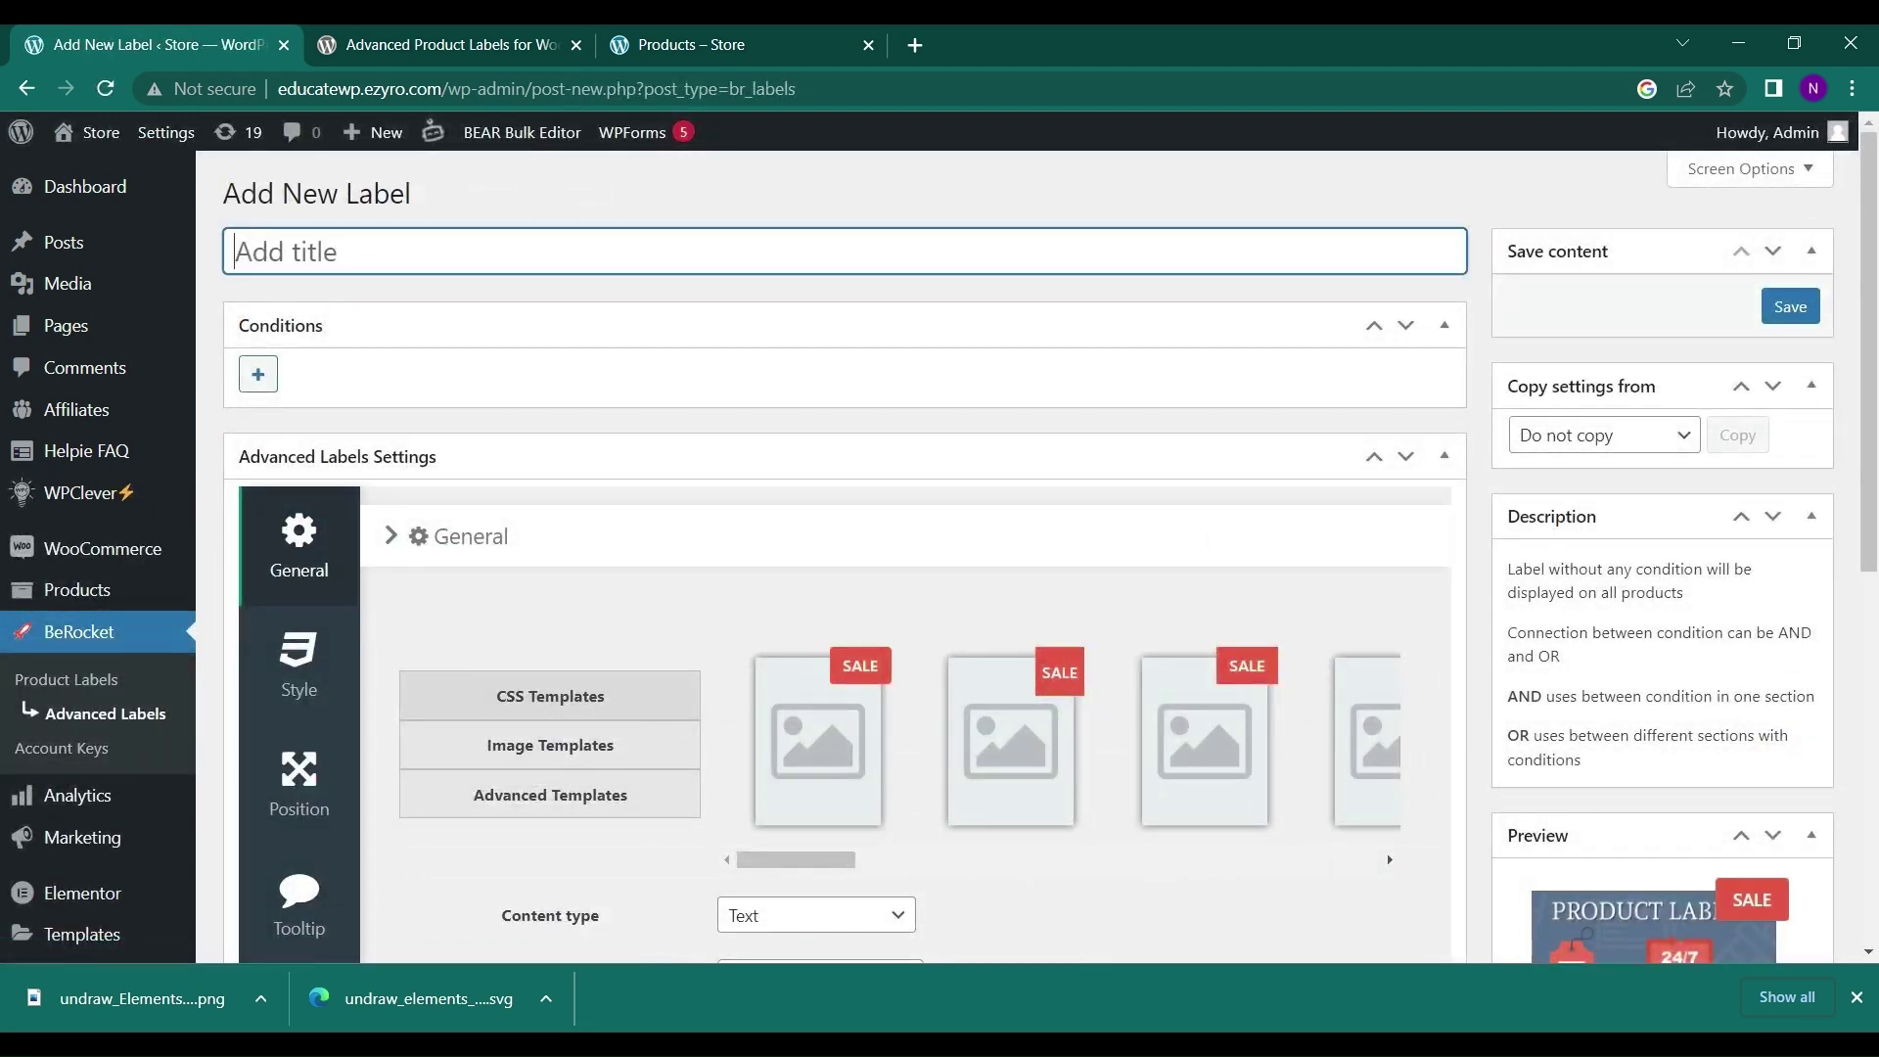
pyautogui.click(258, 374)
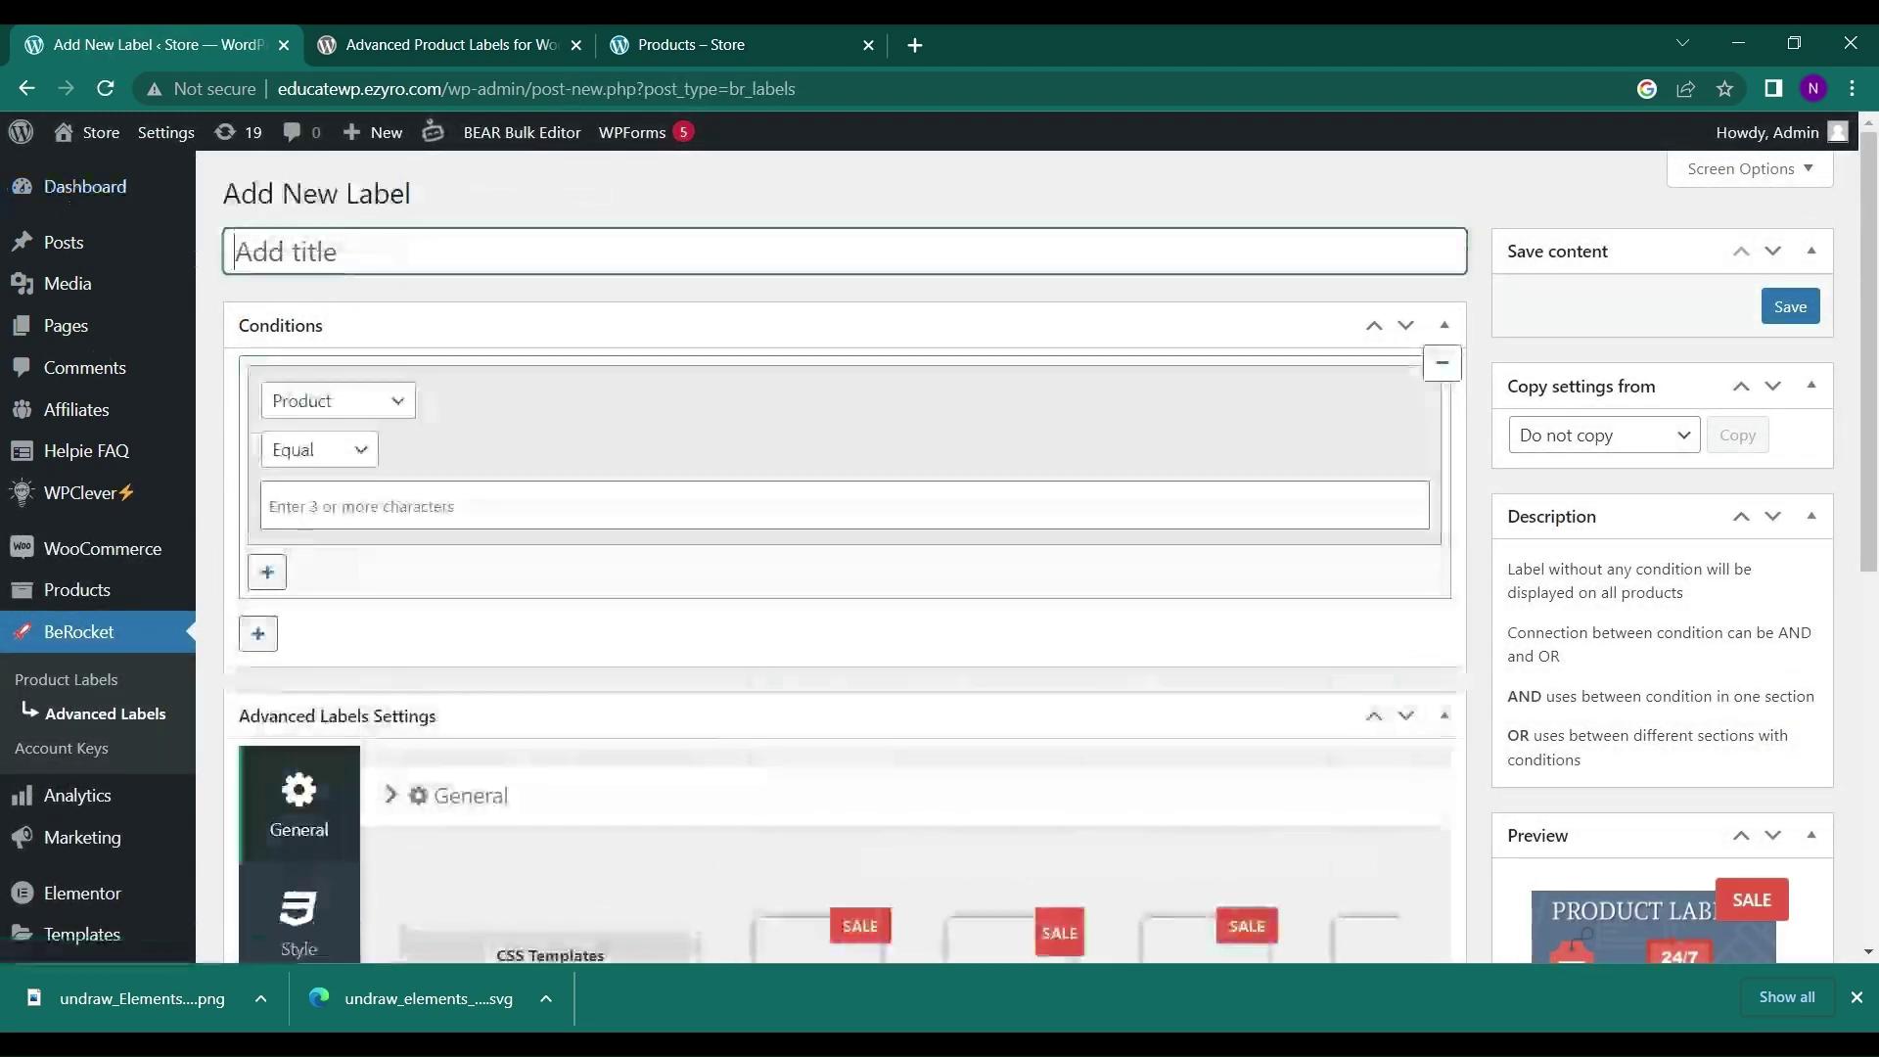
pyautogui.write('I')
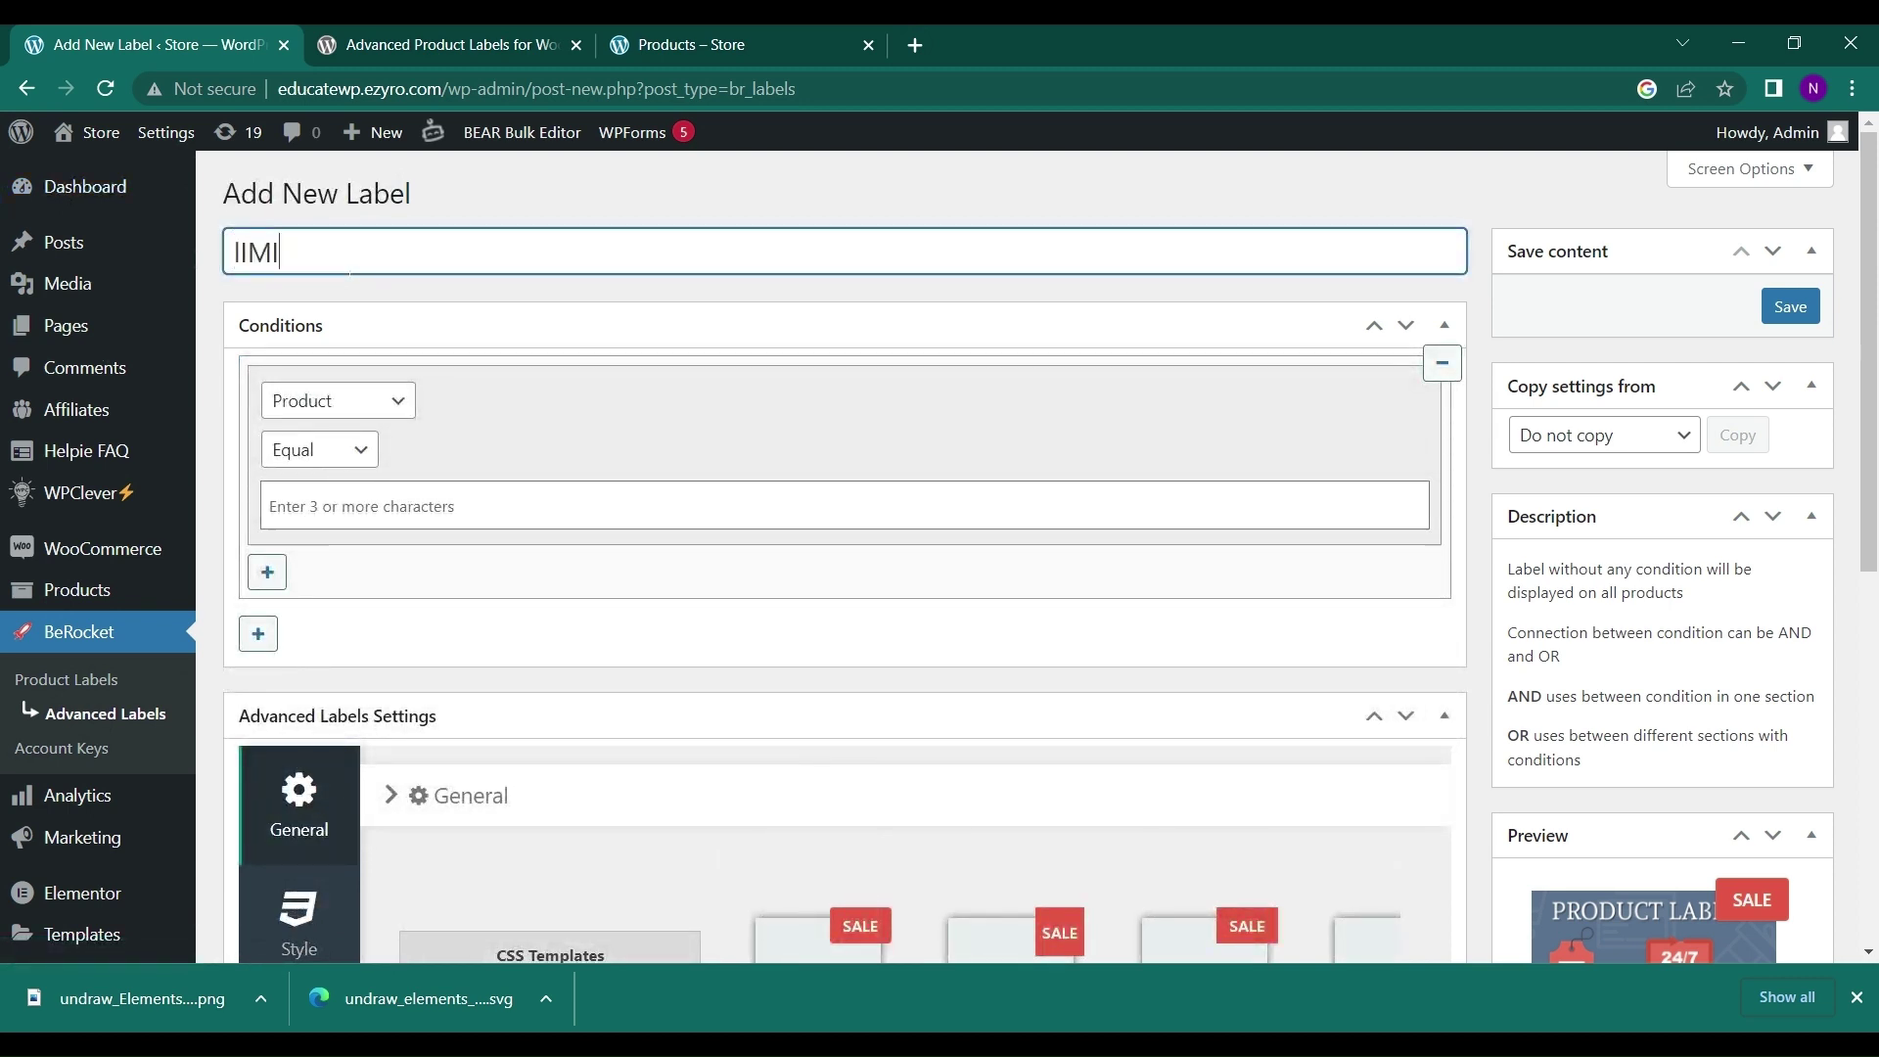
pyautogui.write('IMITED PERIOD')
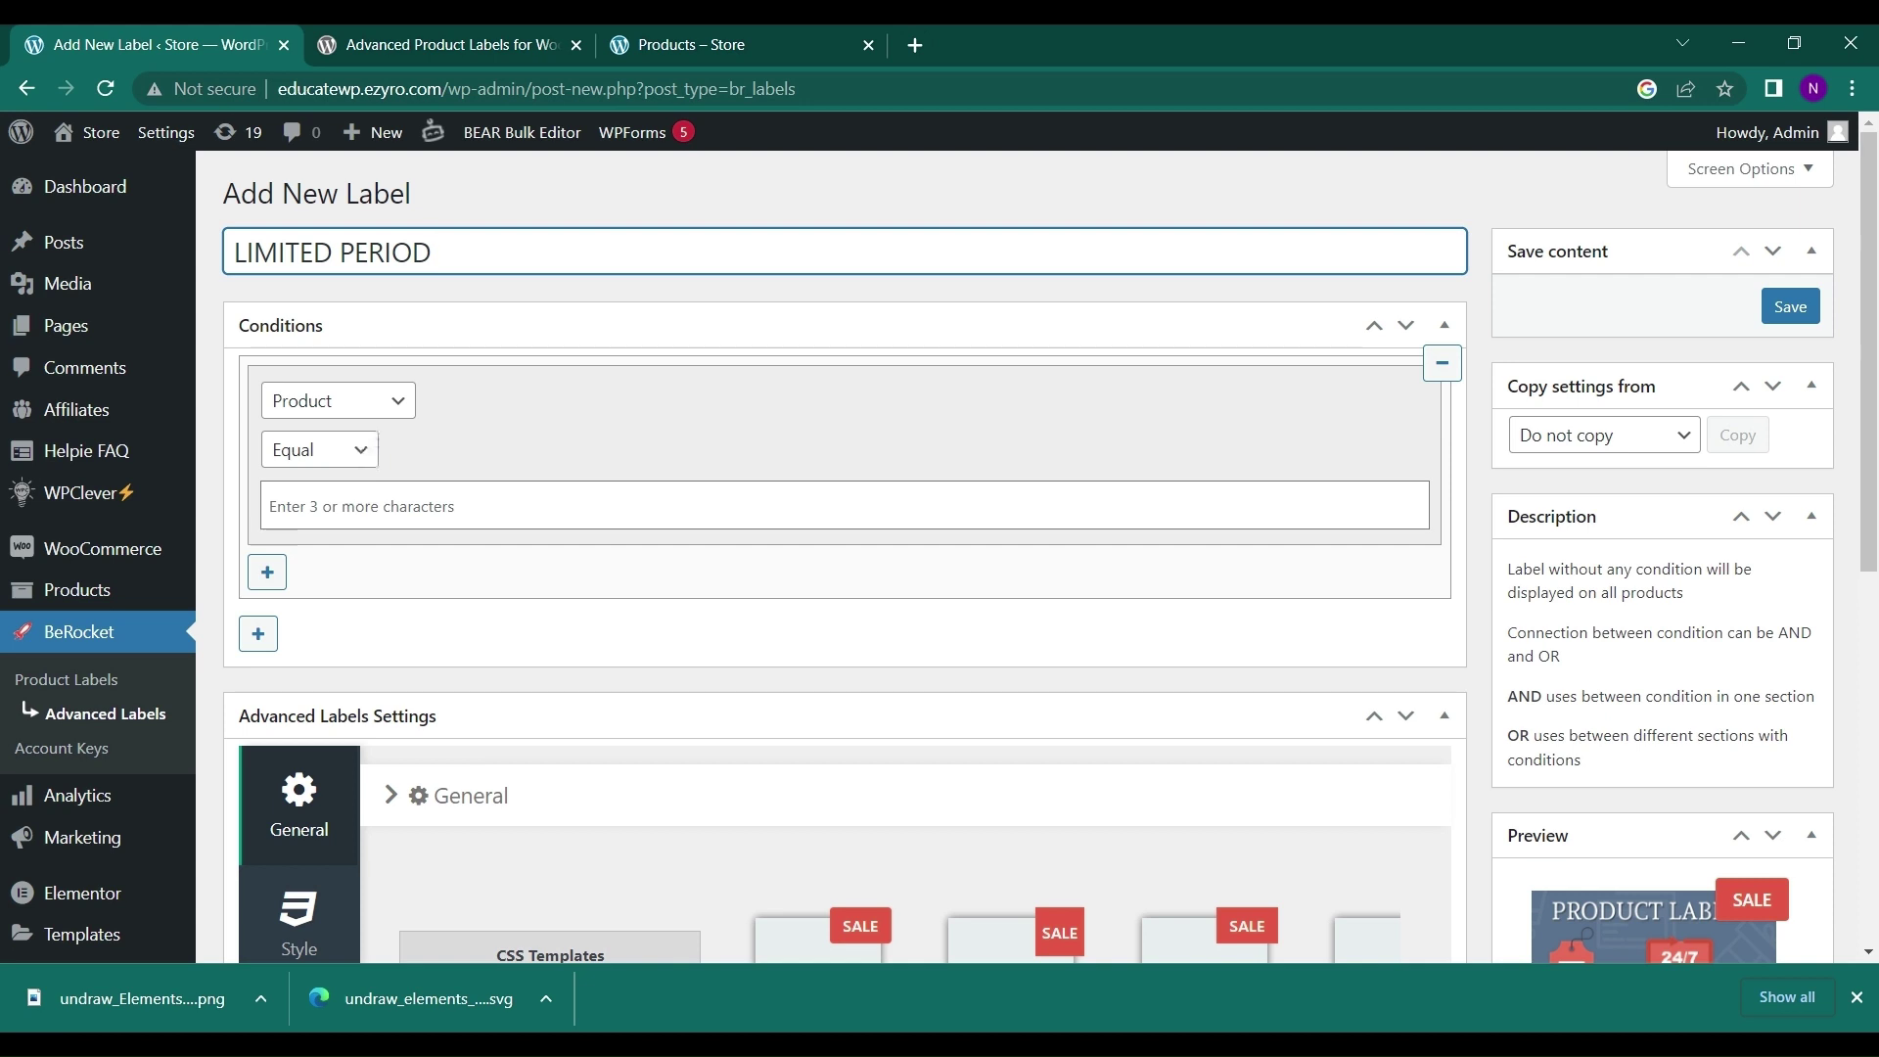
# - Save the LIMITED PERIOD label and add V-Neck T-Shirt (woo-vneck-tee) and Belt (woo-belt) to its product condition
pyautogui.click(358, 506)
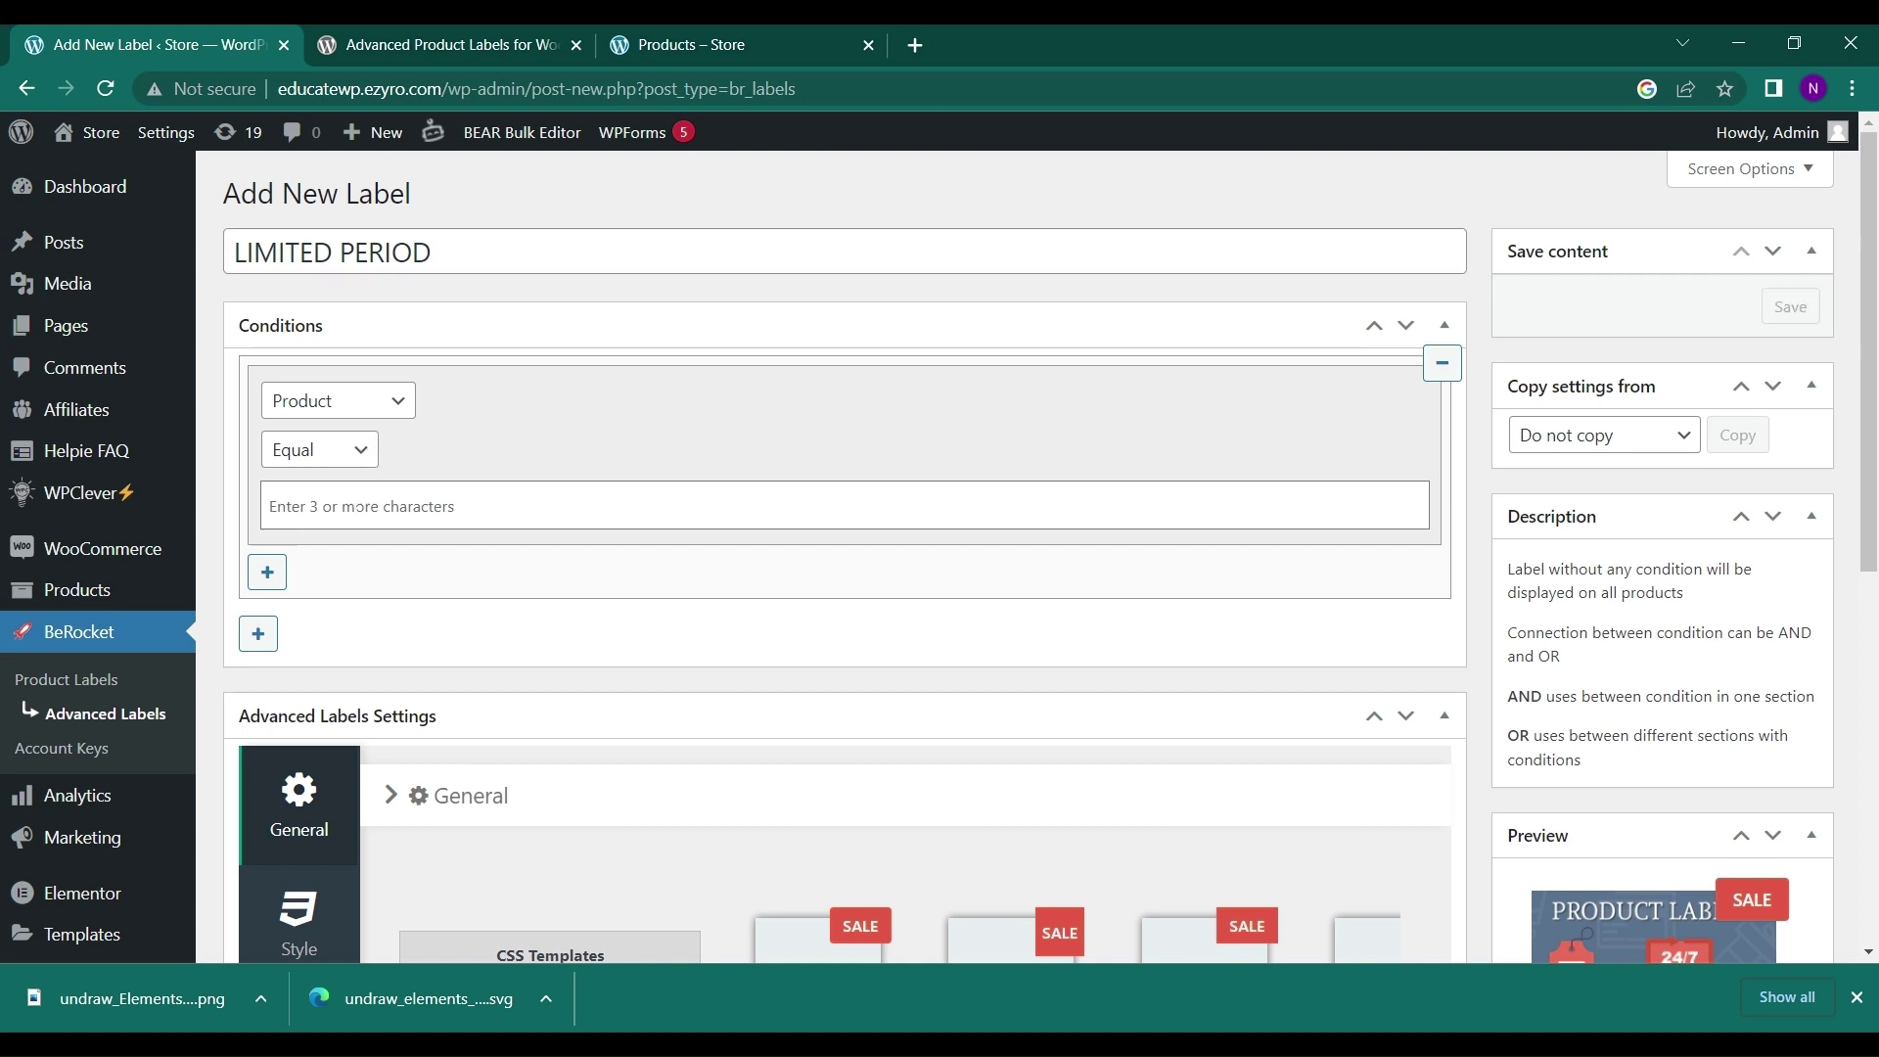
pyautogui.write('NEC')
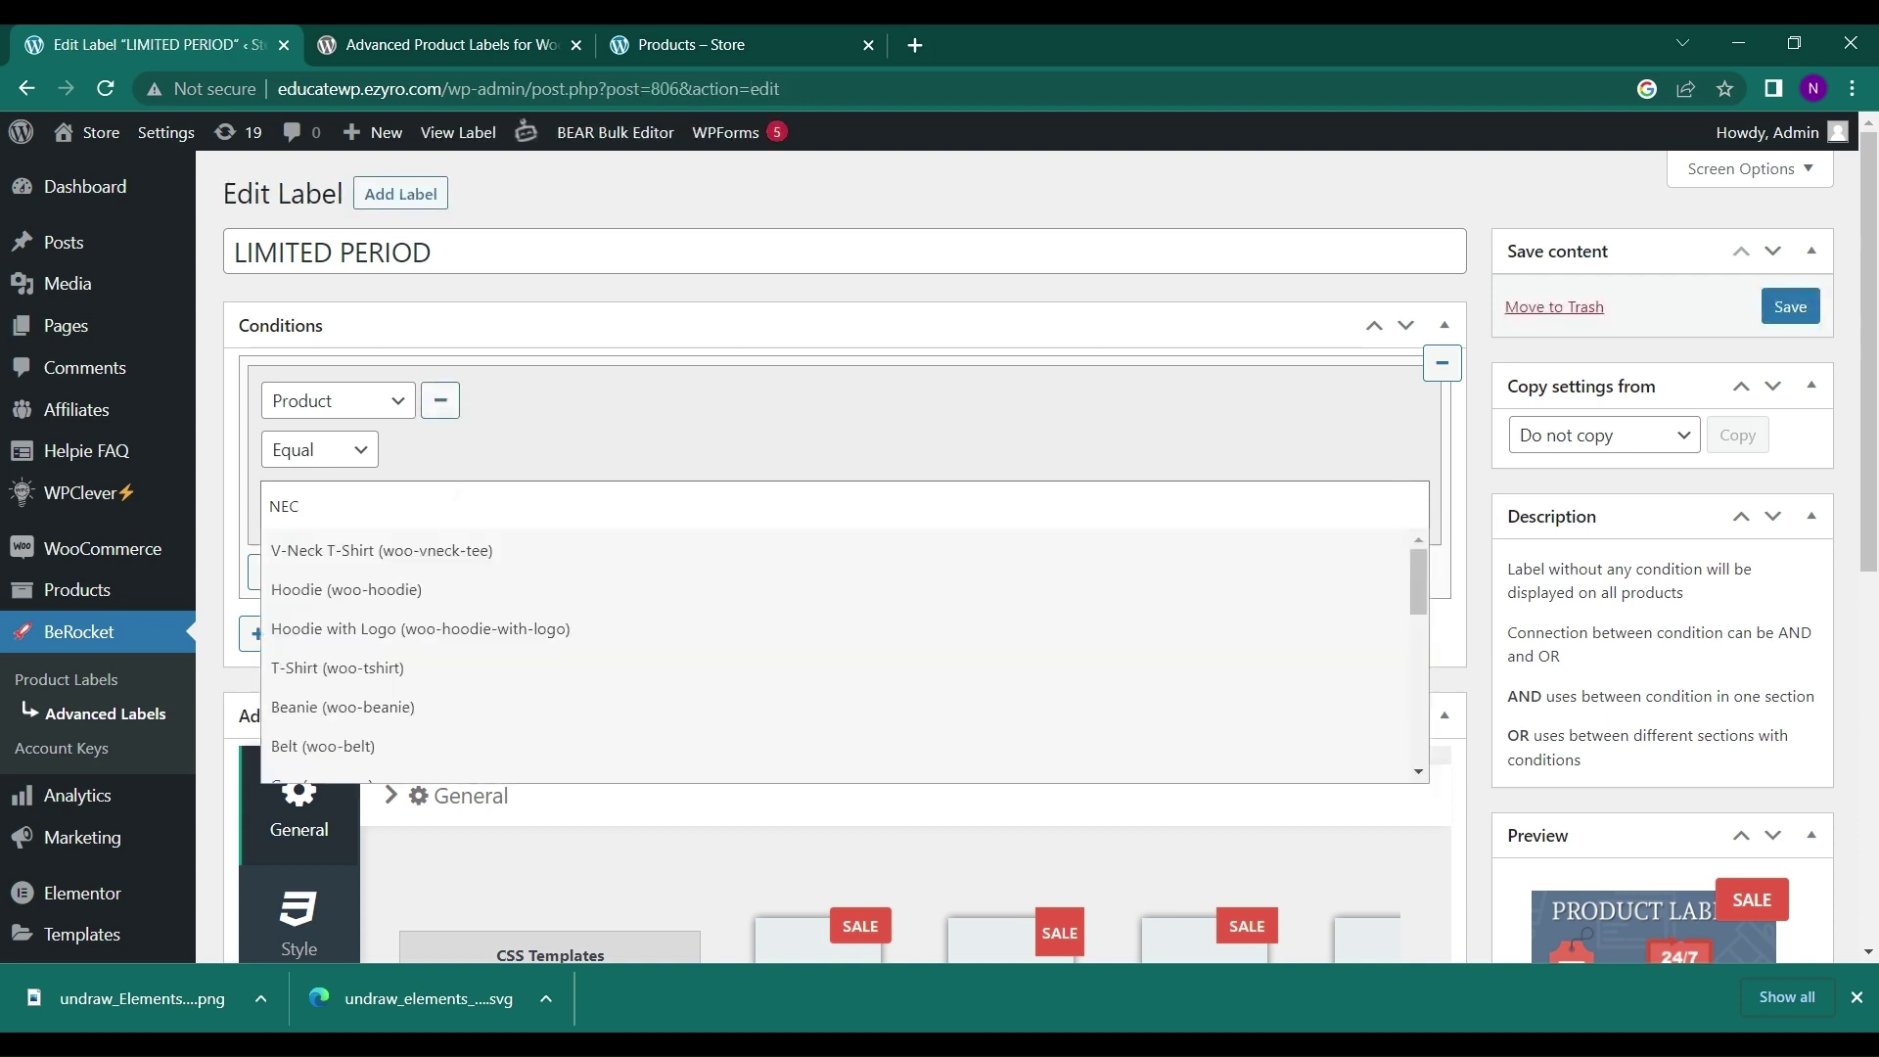
pyautogui.click(350, 554)
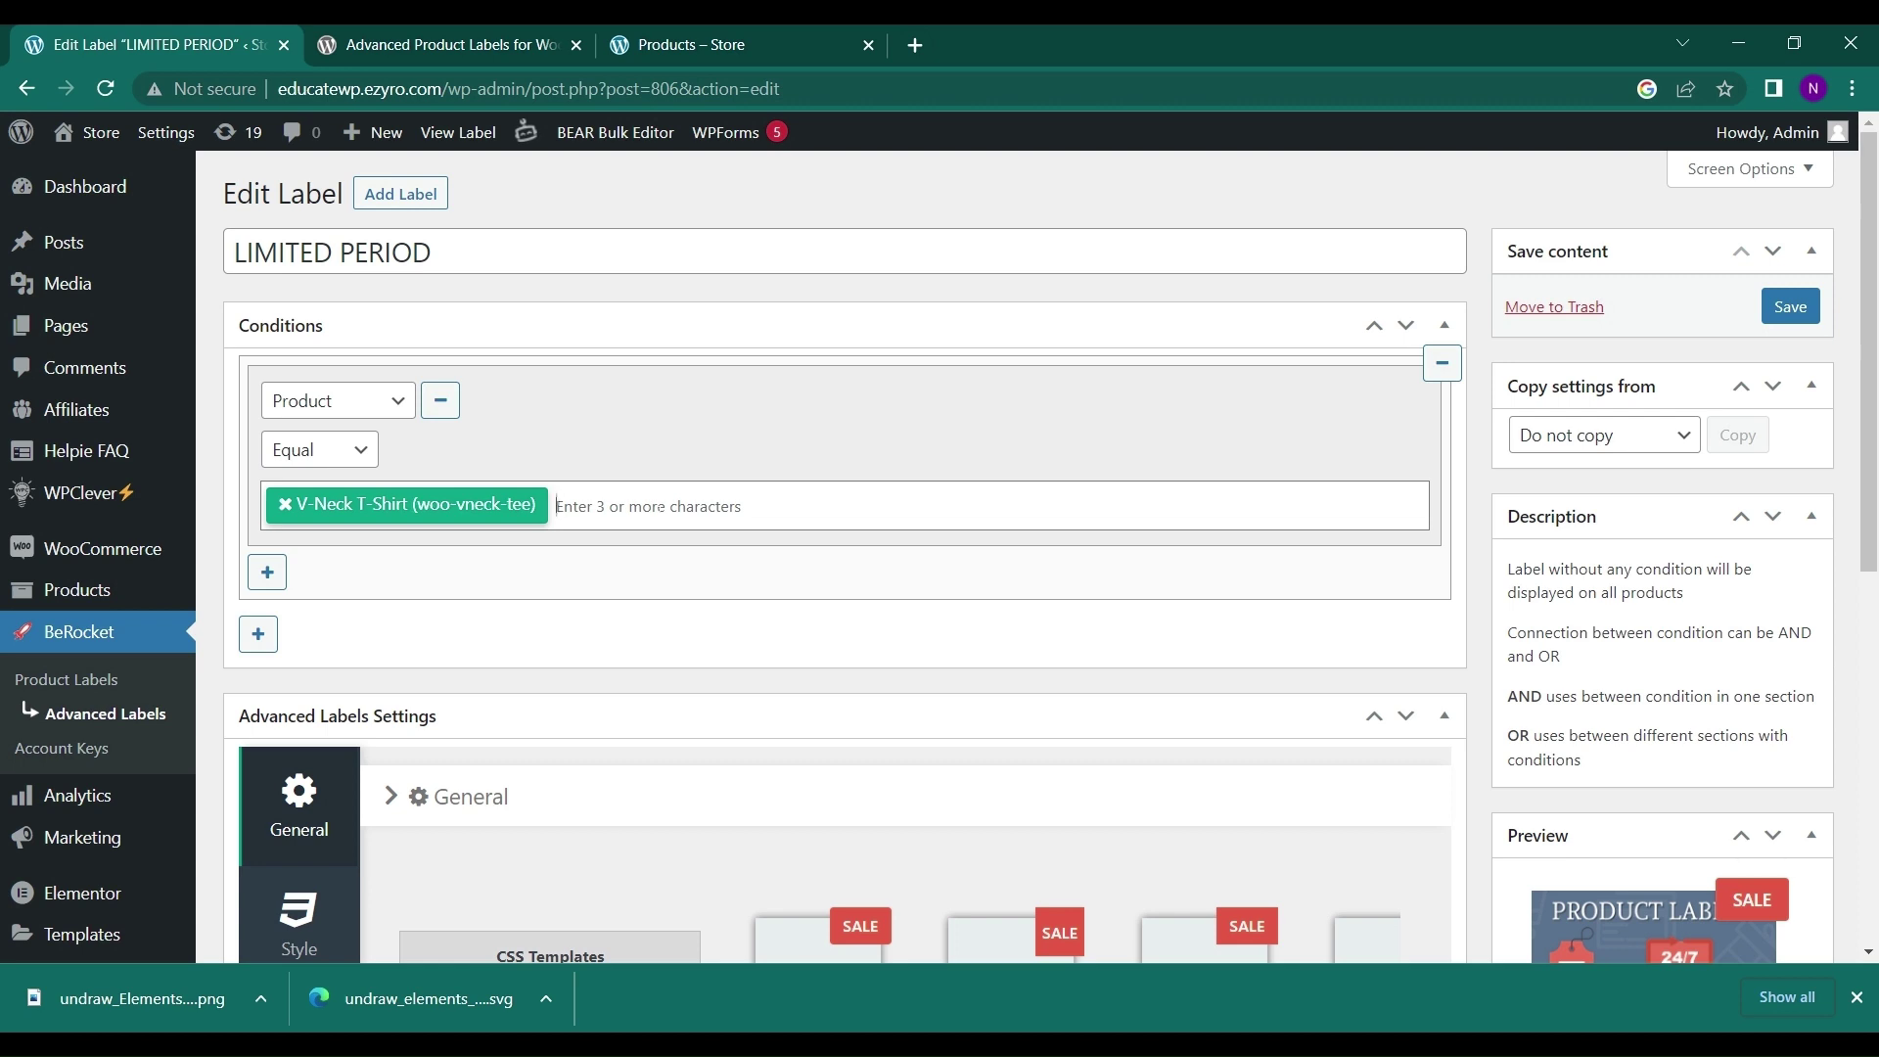
pyautogui.click(855, 33)
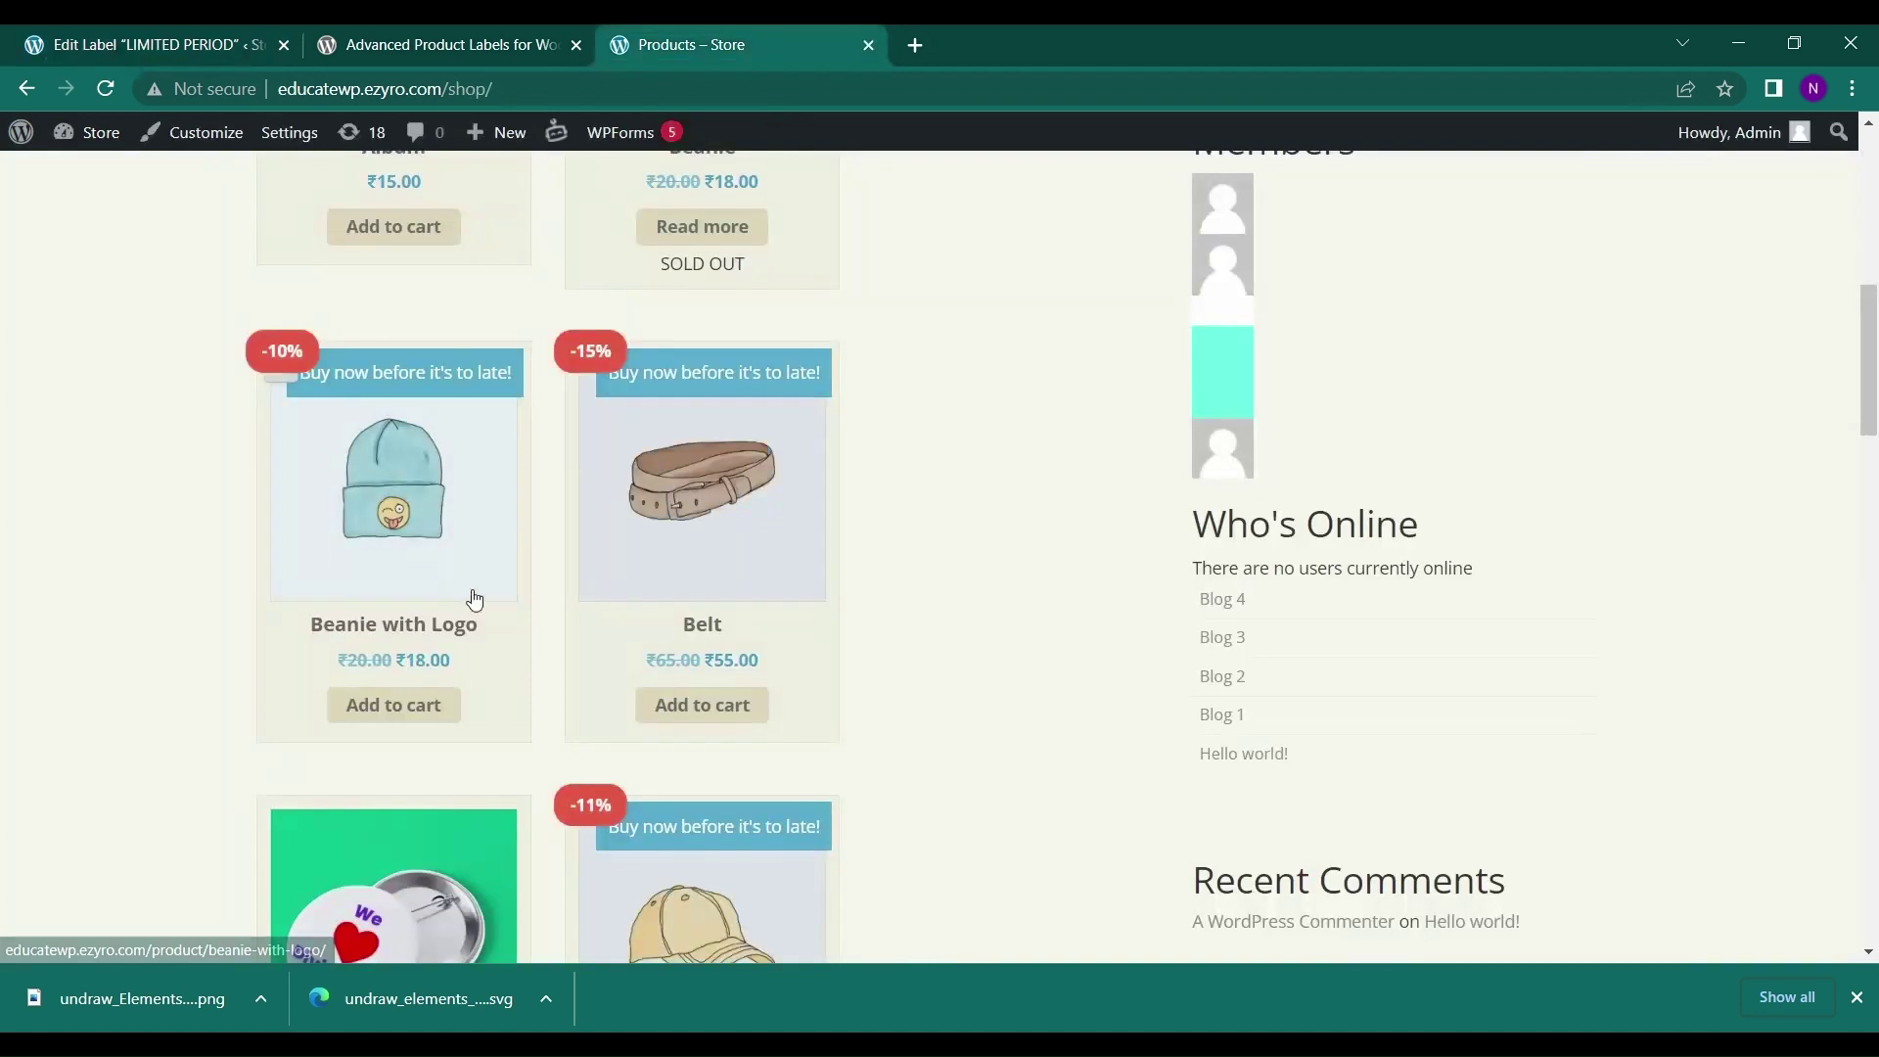
pyautogui.click(189, 25)
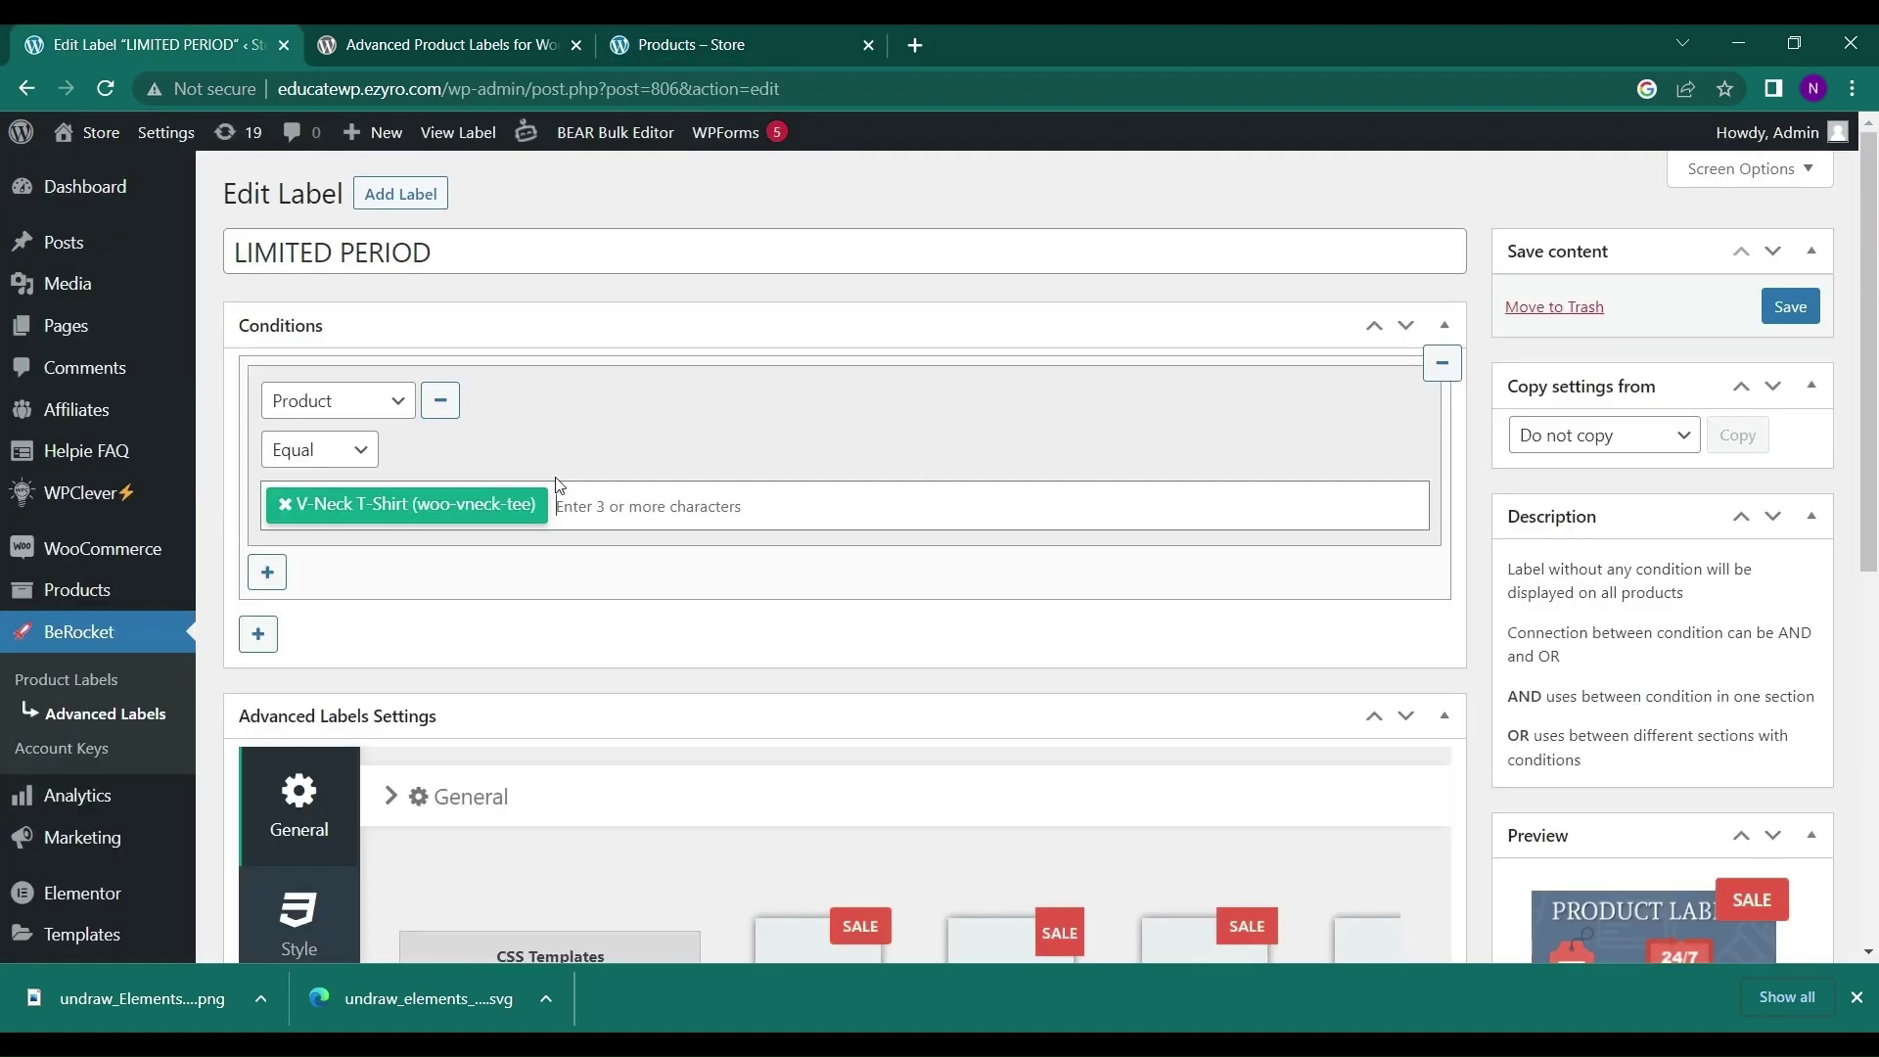
pyautogui.write('BELT')
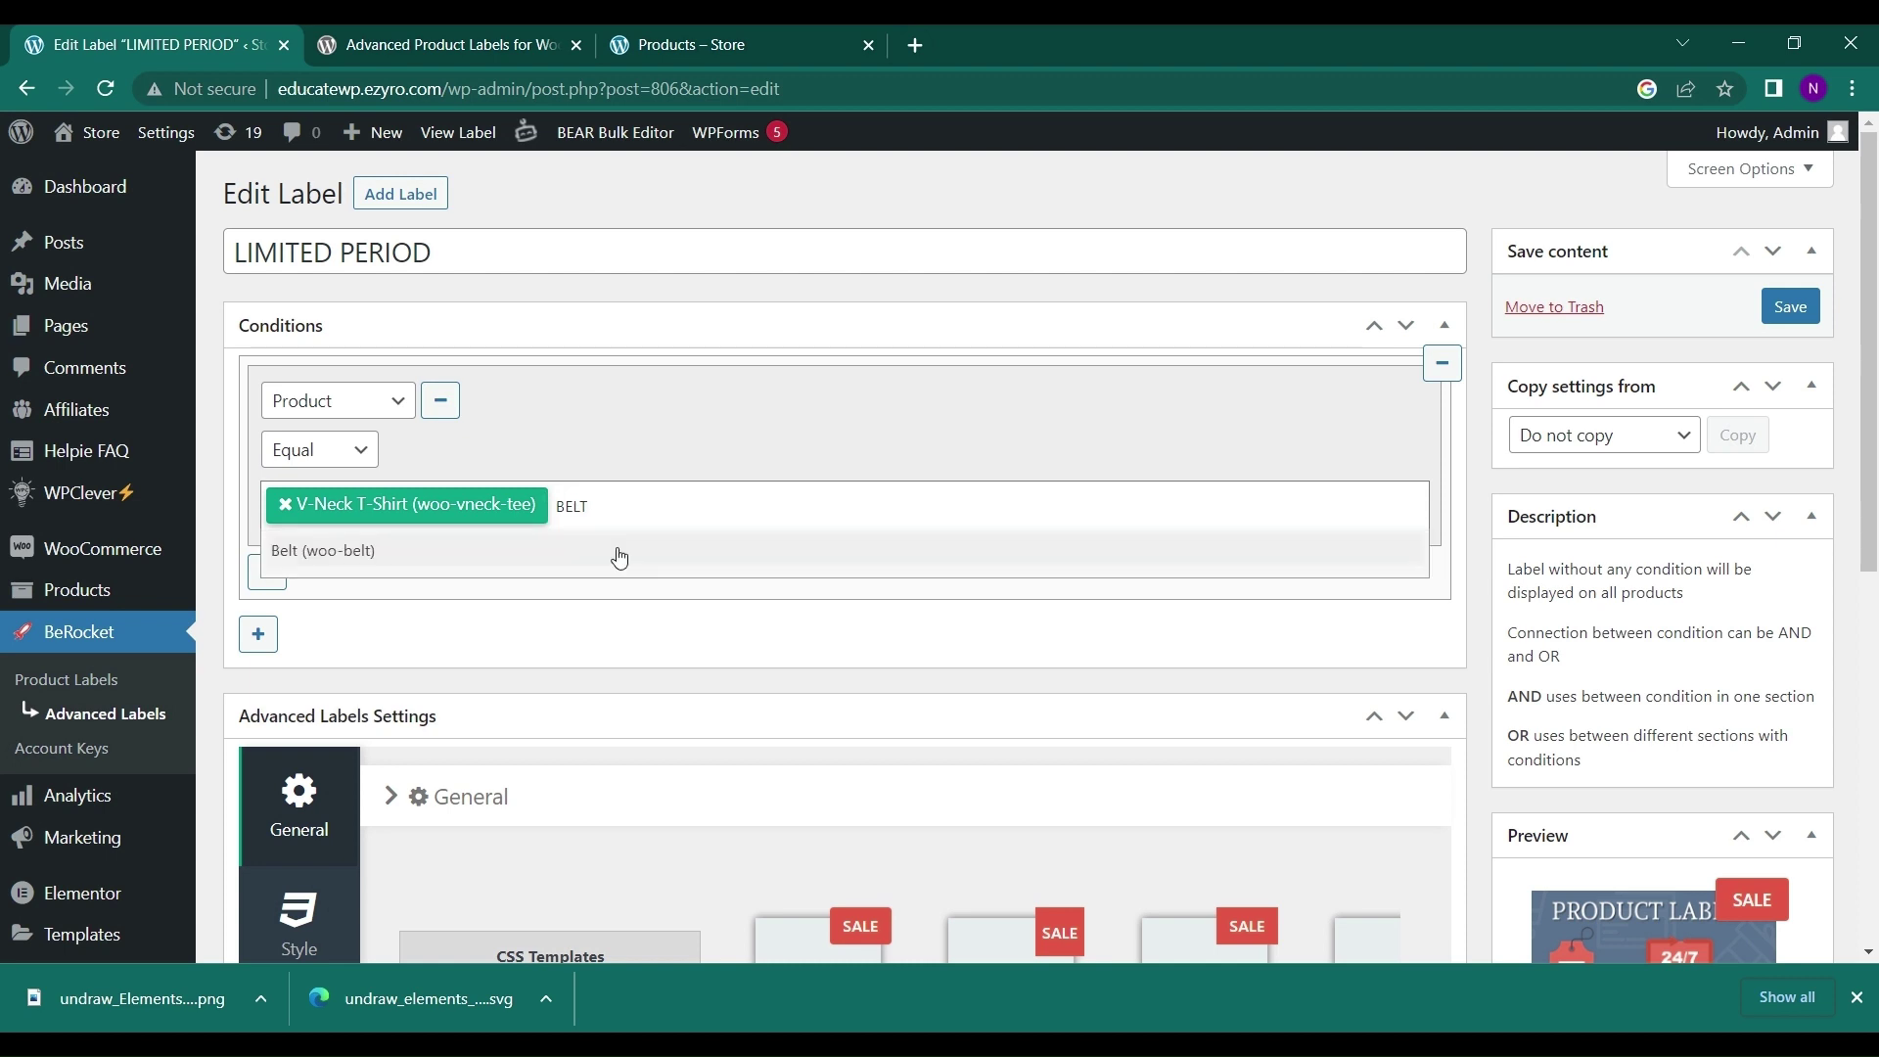
pyautogui.click(442, 571)
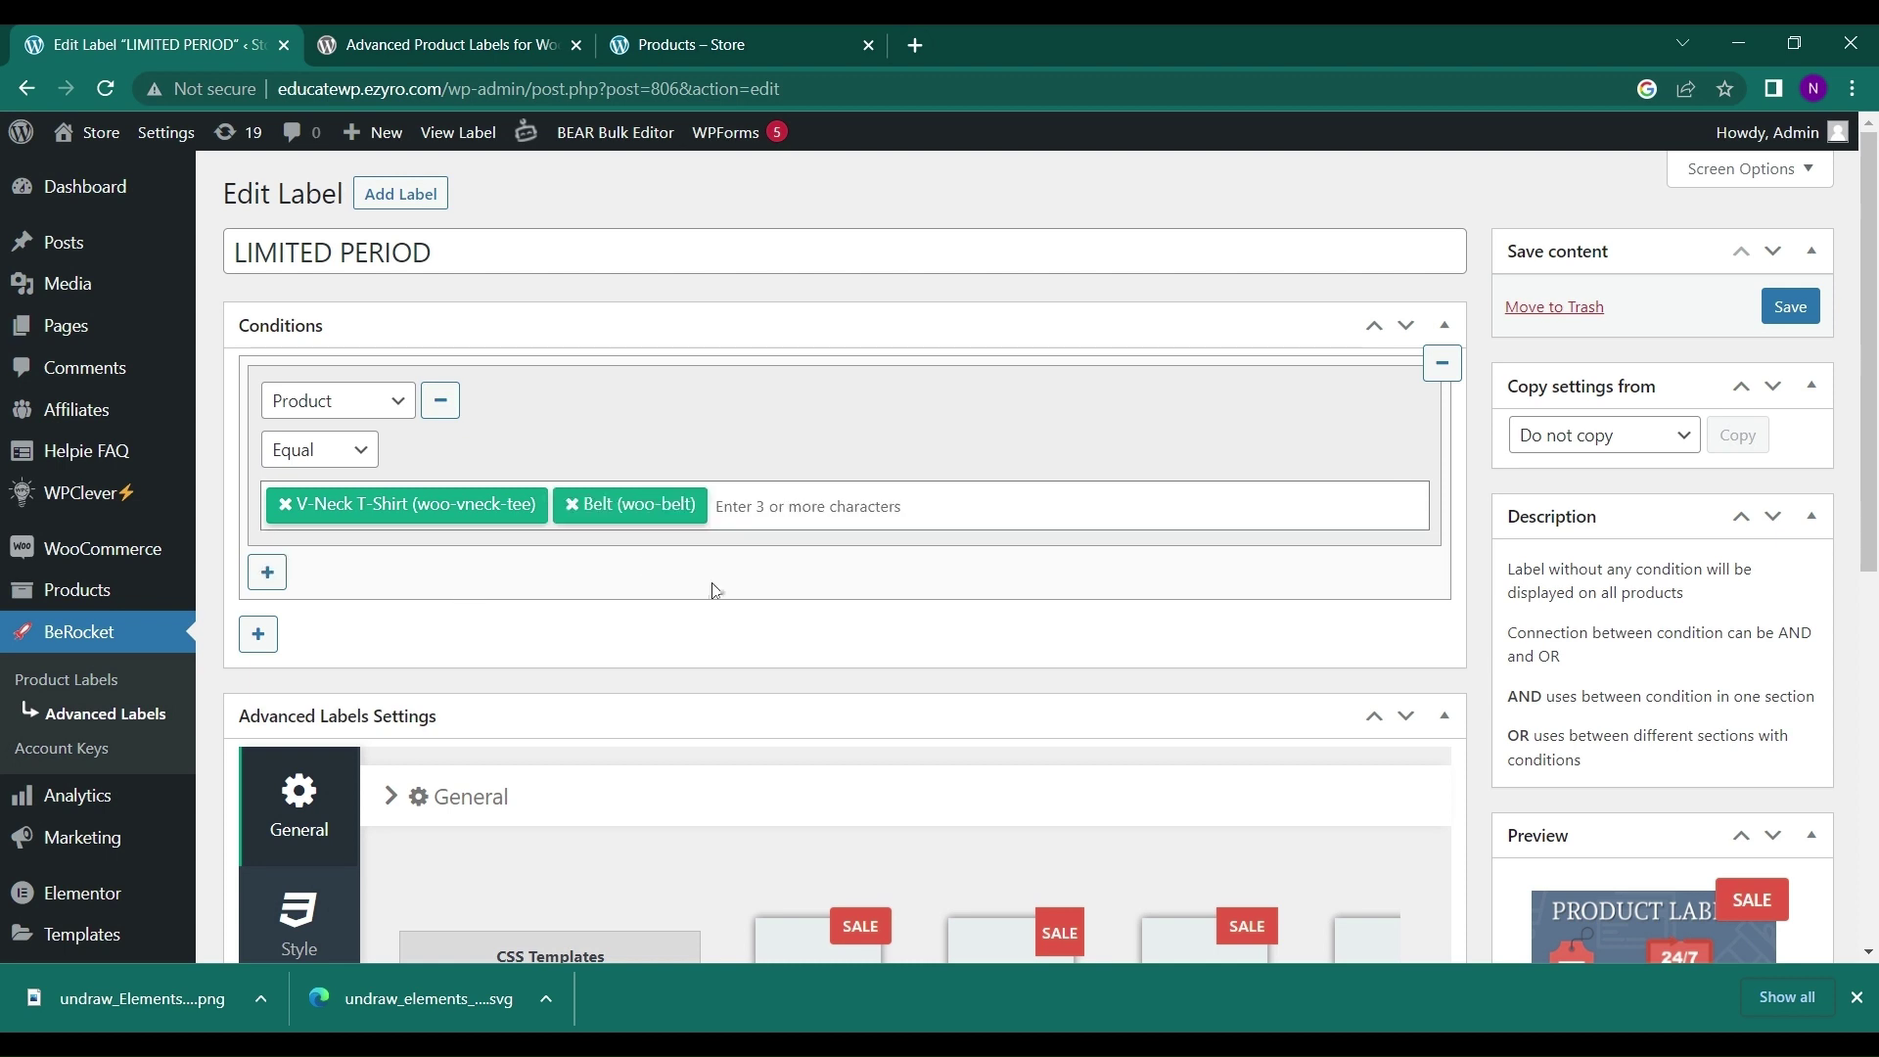
# - Try Stock Status as the label's content type and check the existing product labels on the shop page
pyautogui.scroll(-4, 713, 590)
pyautogui.scroll(-1, 767, 705)
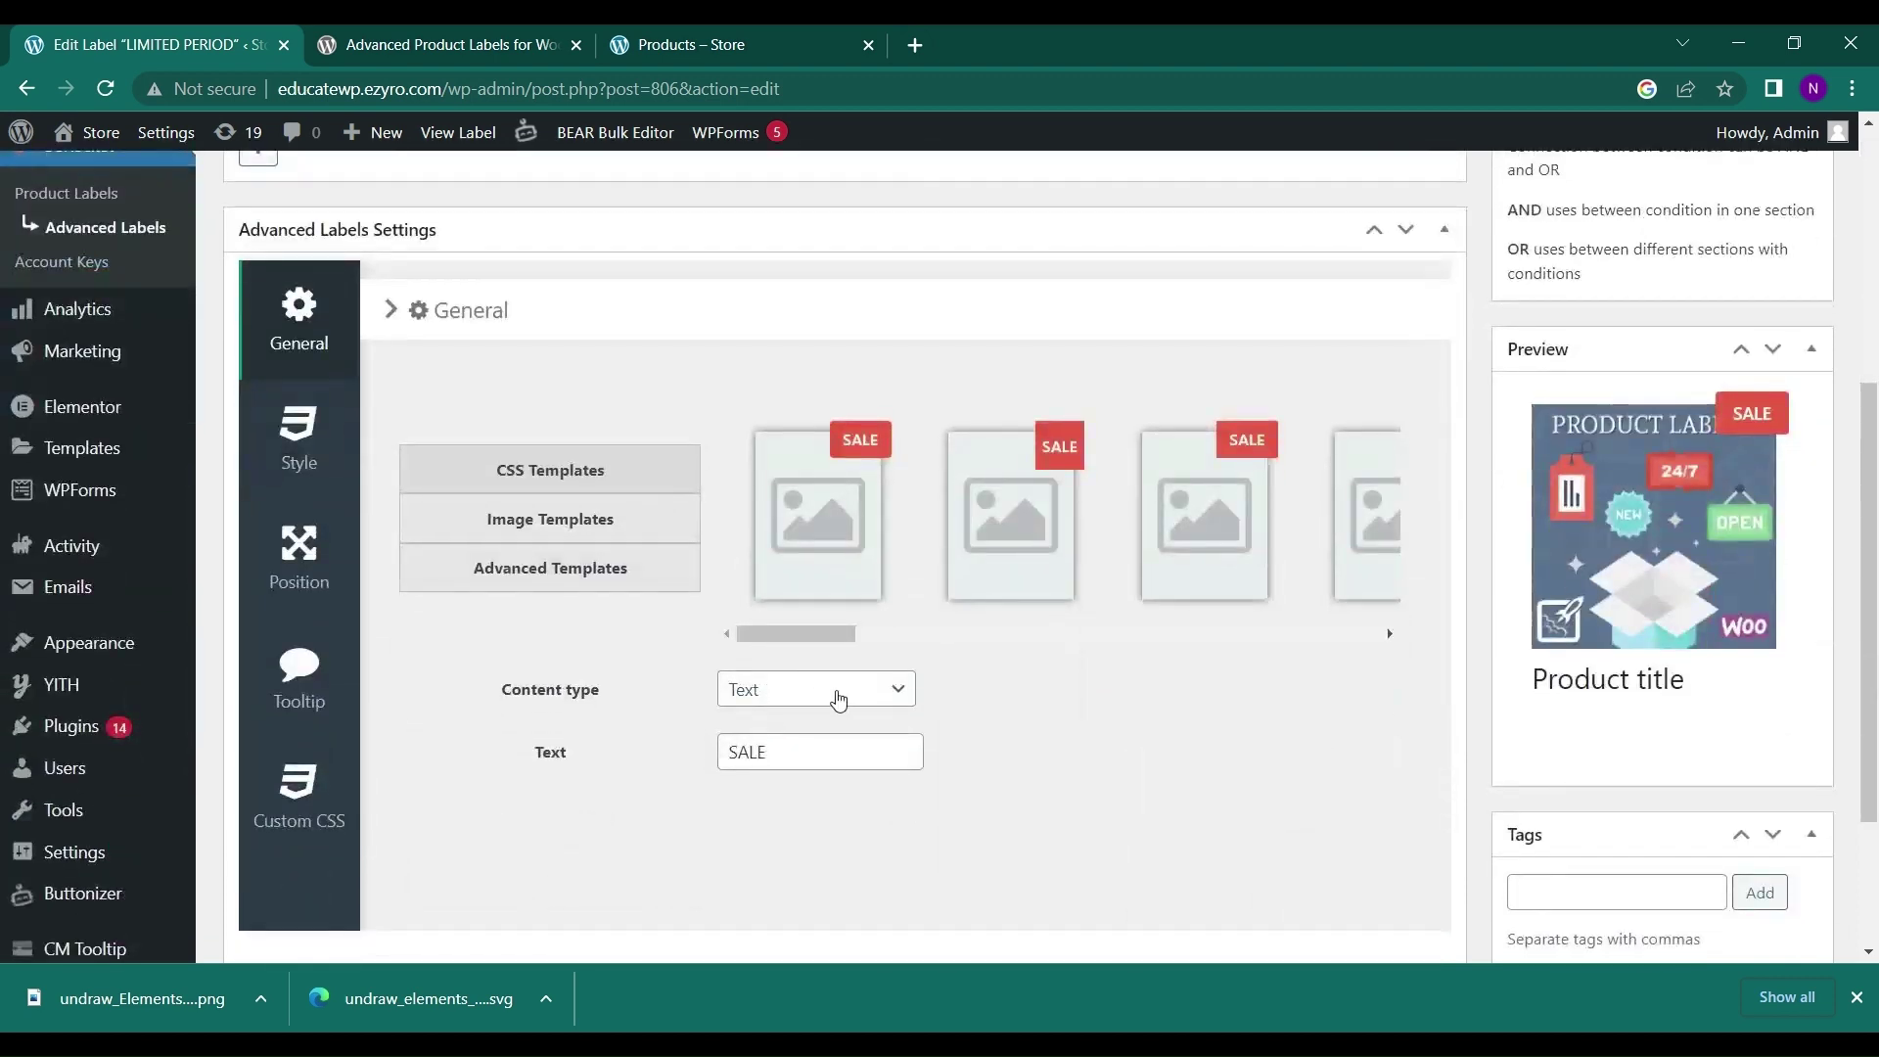
pyautogui.click(838, 697)
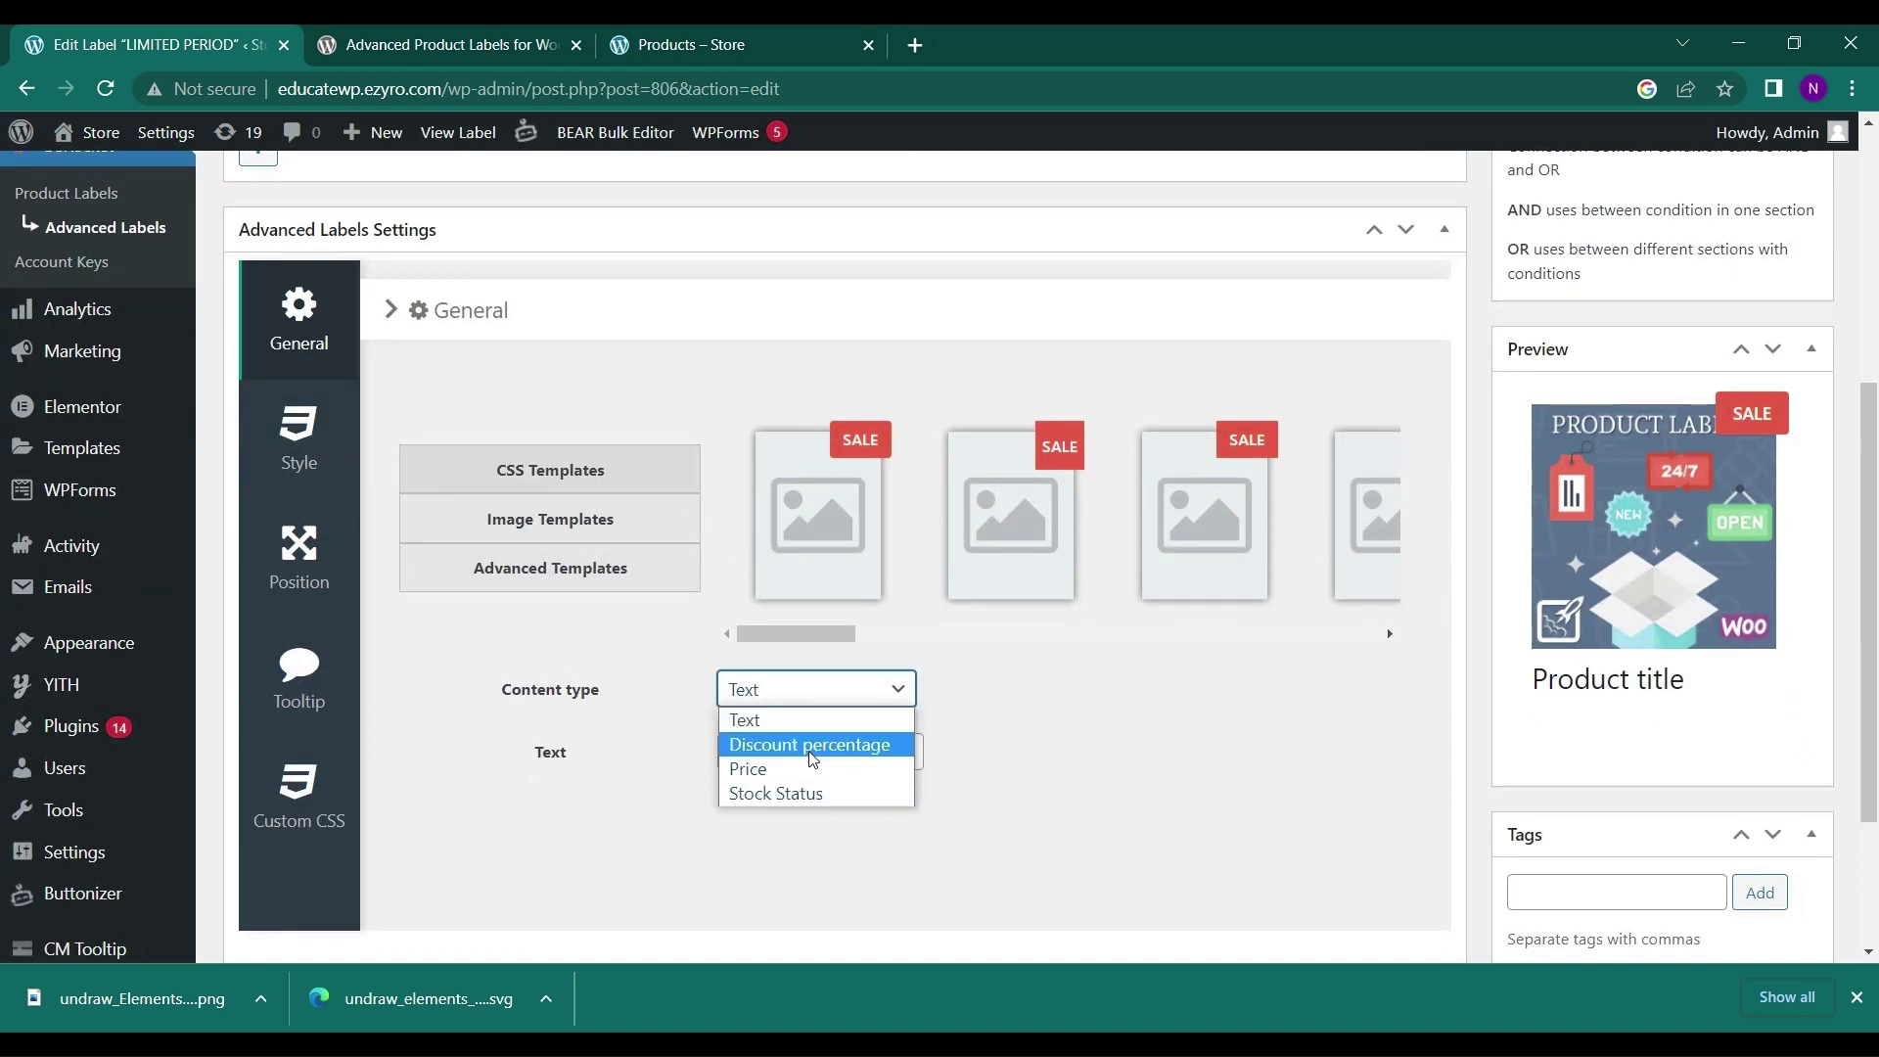
pyautogui.click(802, 794)
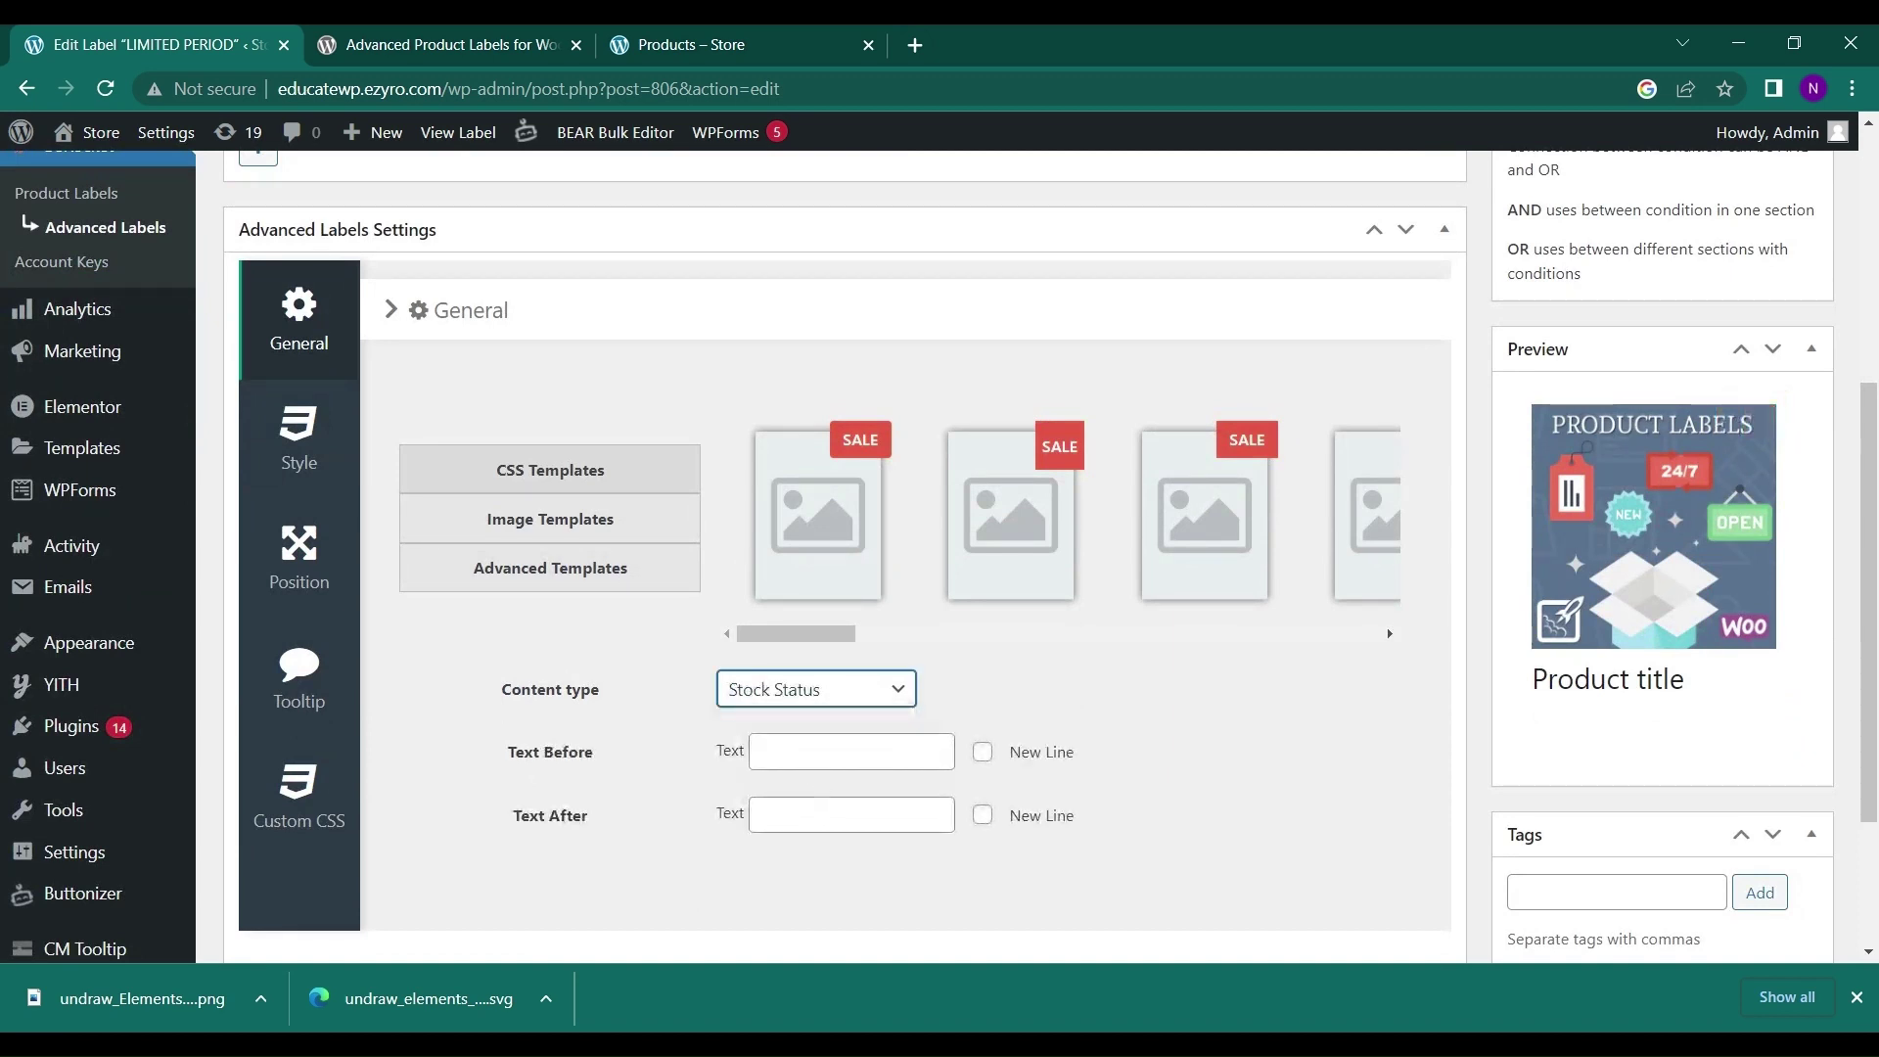
pyautogui.scroll(-1, 941, 799)
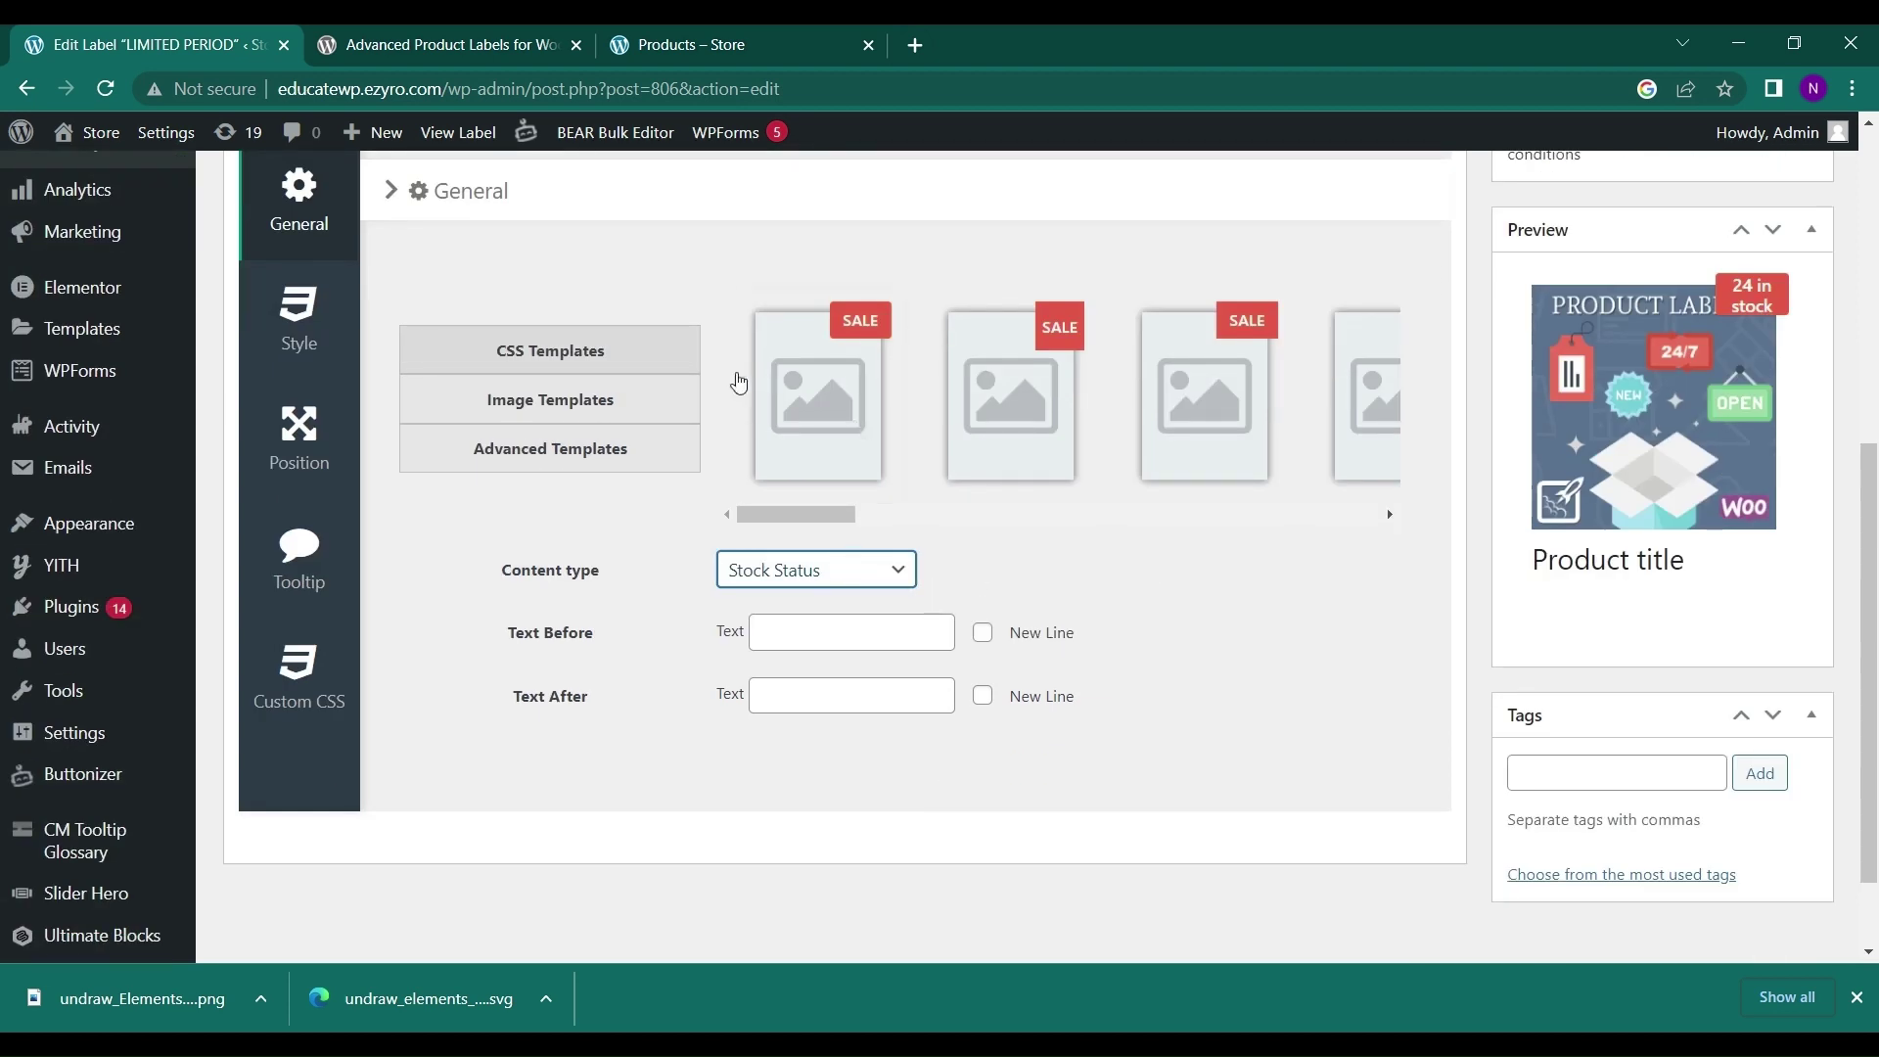
pyautogui.click(734, 41)
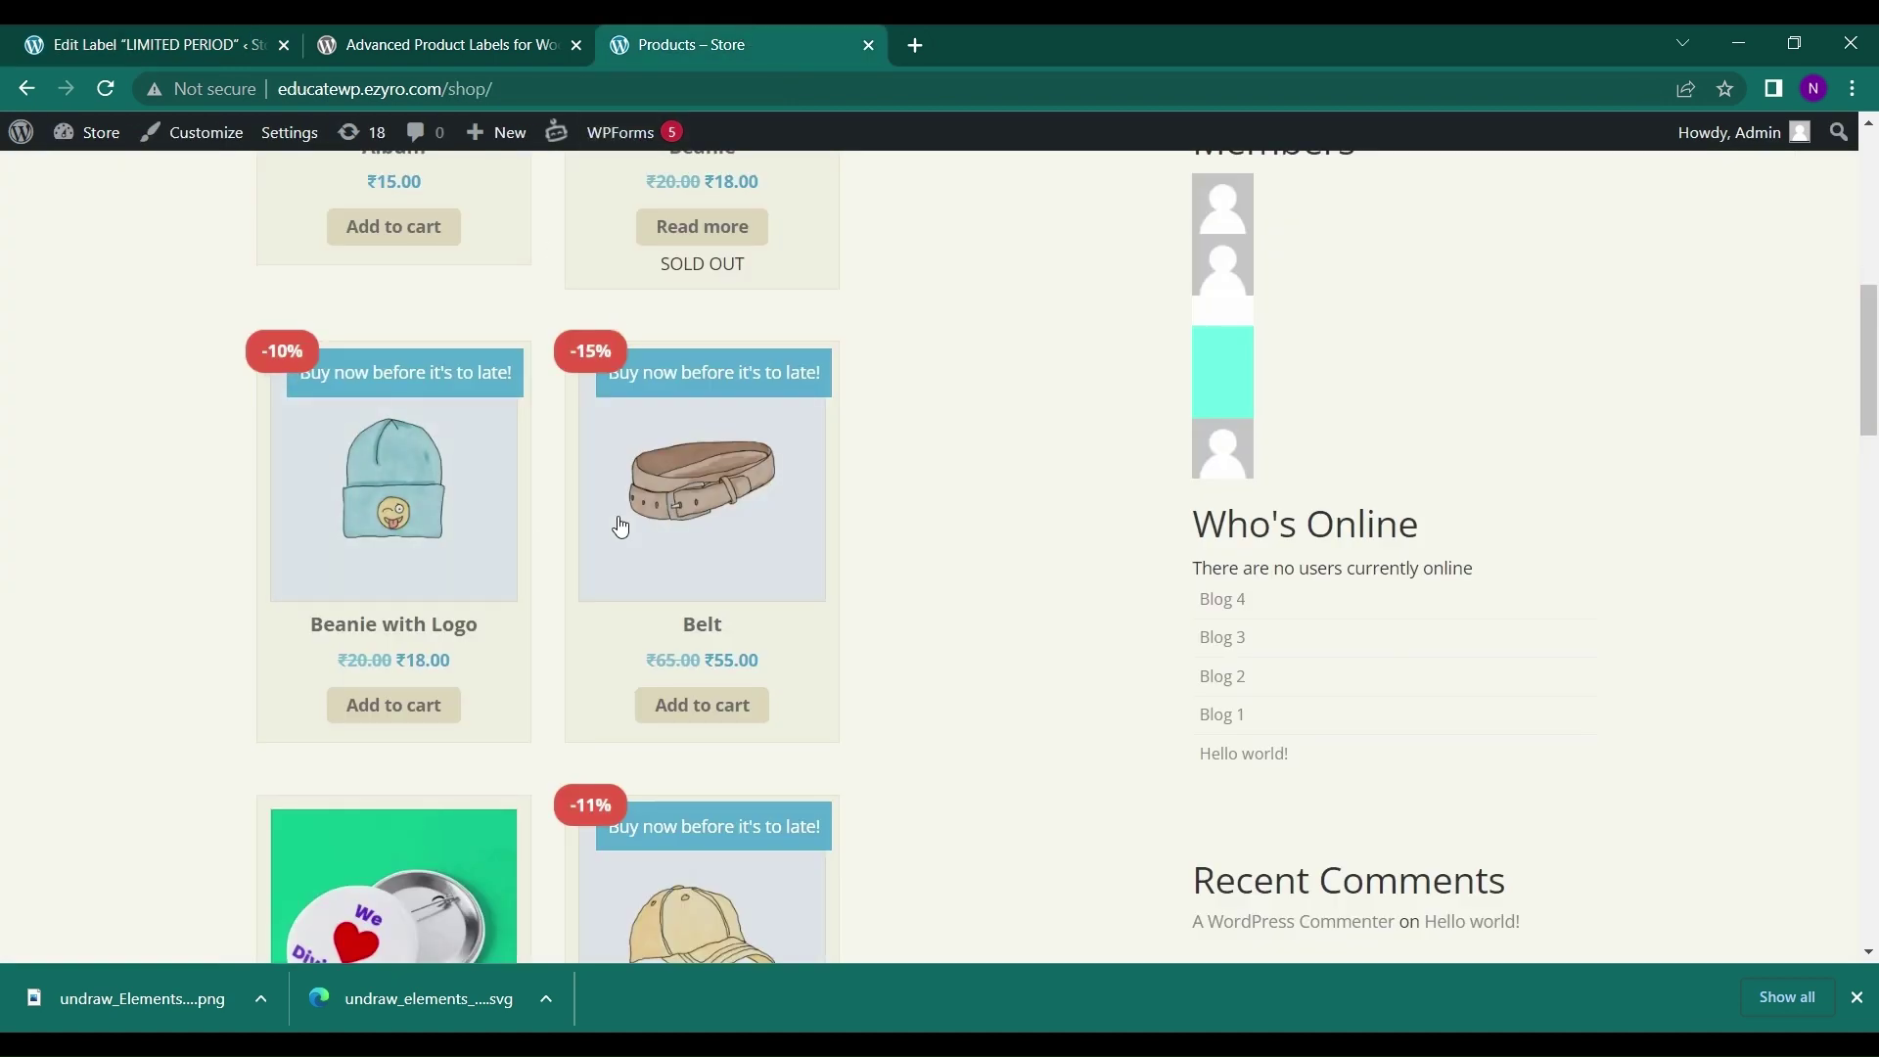
pyautogui.scroll(2, 620, 533)
pyautogui.click(188, 41)
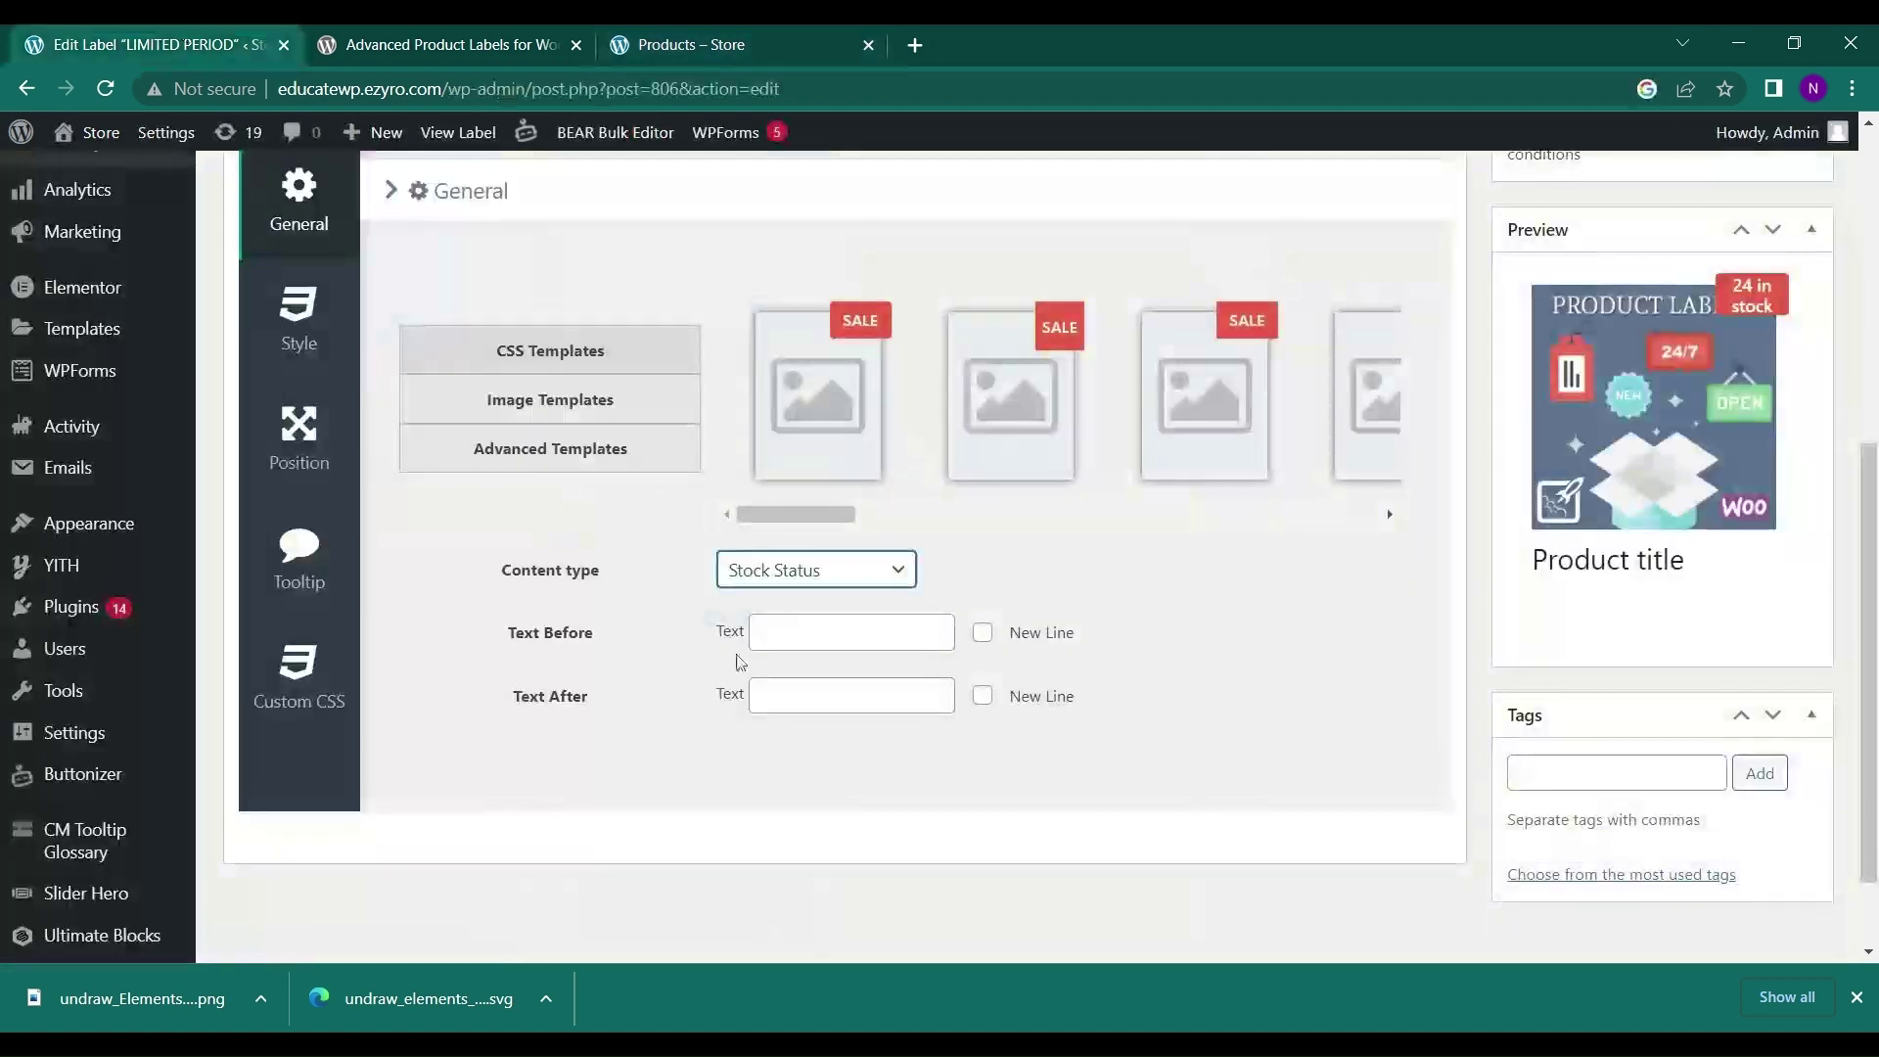
# - Set the label's content type to Text and its text to LIMITED STOCKS
pyautogui.click(822, 577)
pyautogui.press('Escape')
pyautogui.press('Up')
pyautogui.press('Up')
pyautogui.press('Up')
pyautogui.moveTo(778, 632); pyautogui.dragTo(702, 632)
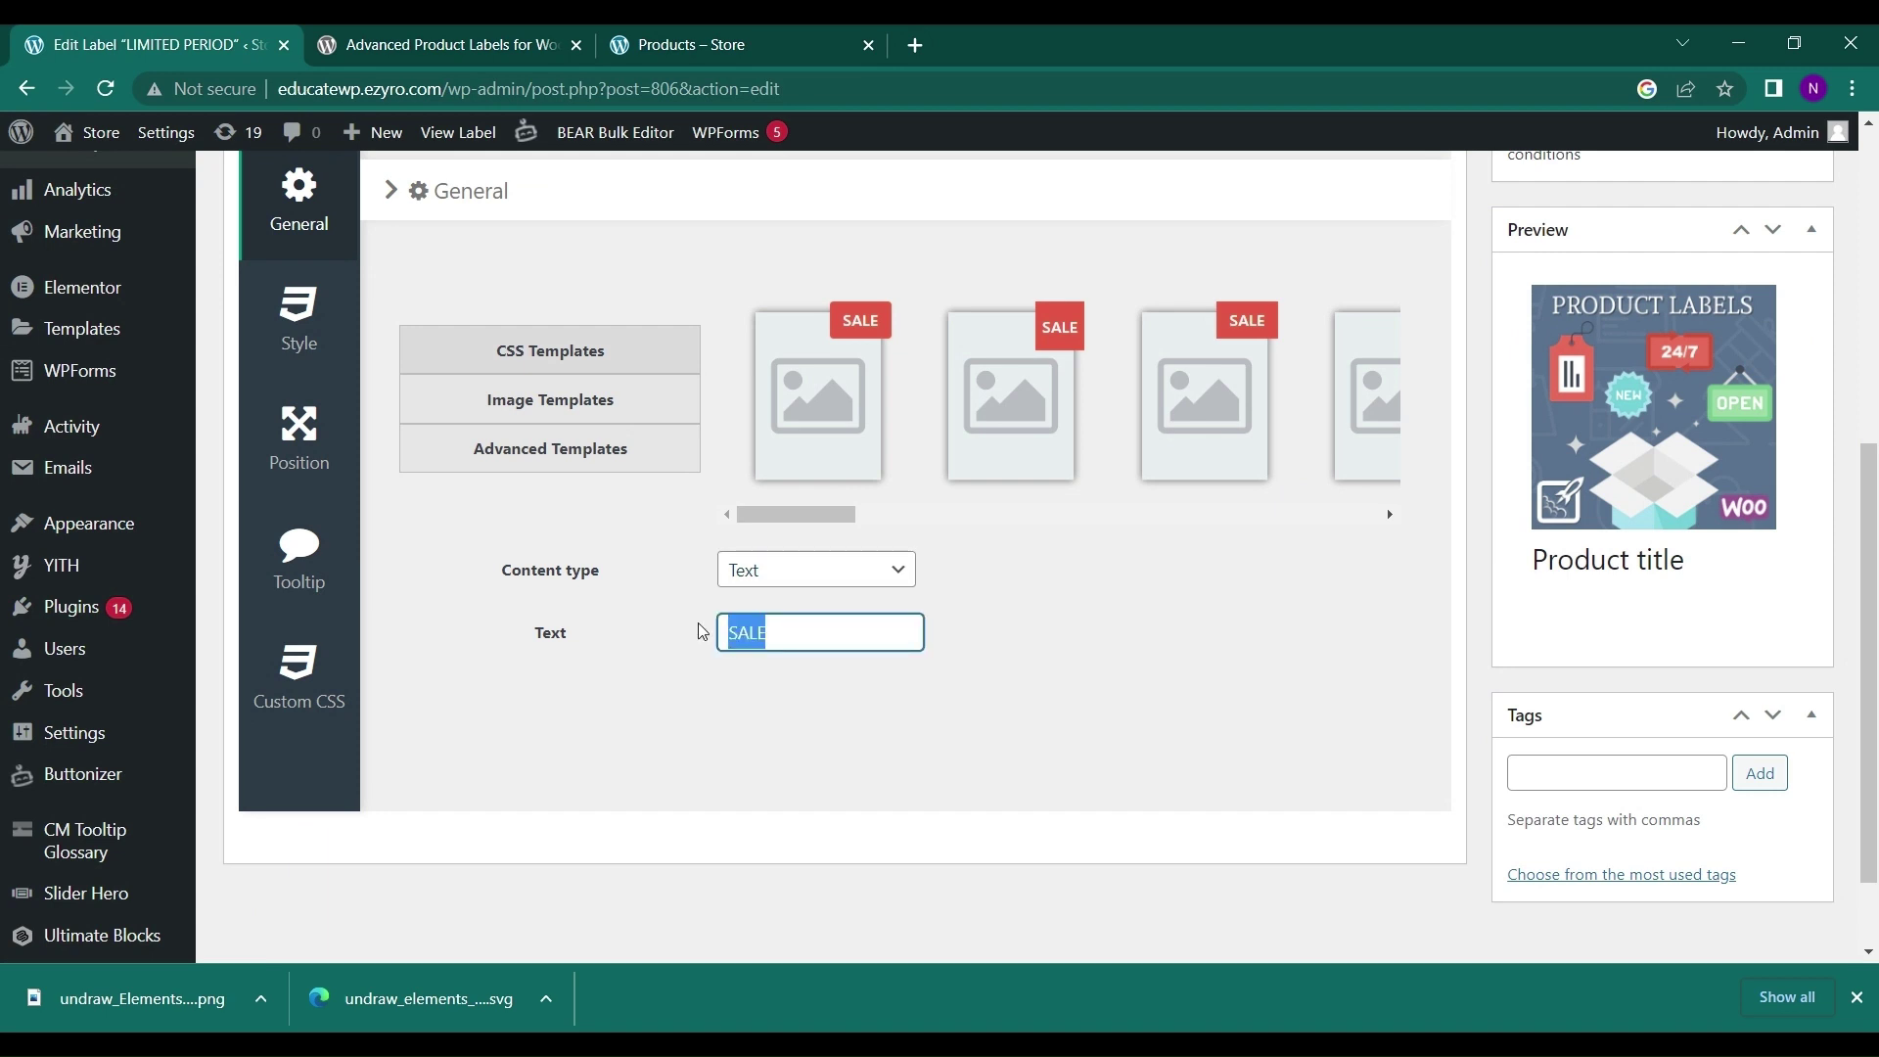
pyautogui.write('LIMITED STOCKS')
# - Style the label with line height 1.1 em, height 41 px, width 59 px and border radius 6 px
pyautogui.scroll(-1, 1317, 599)
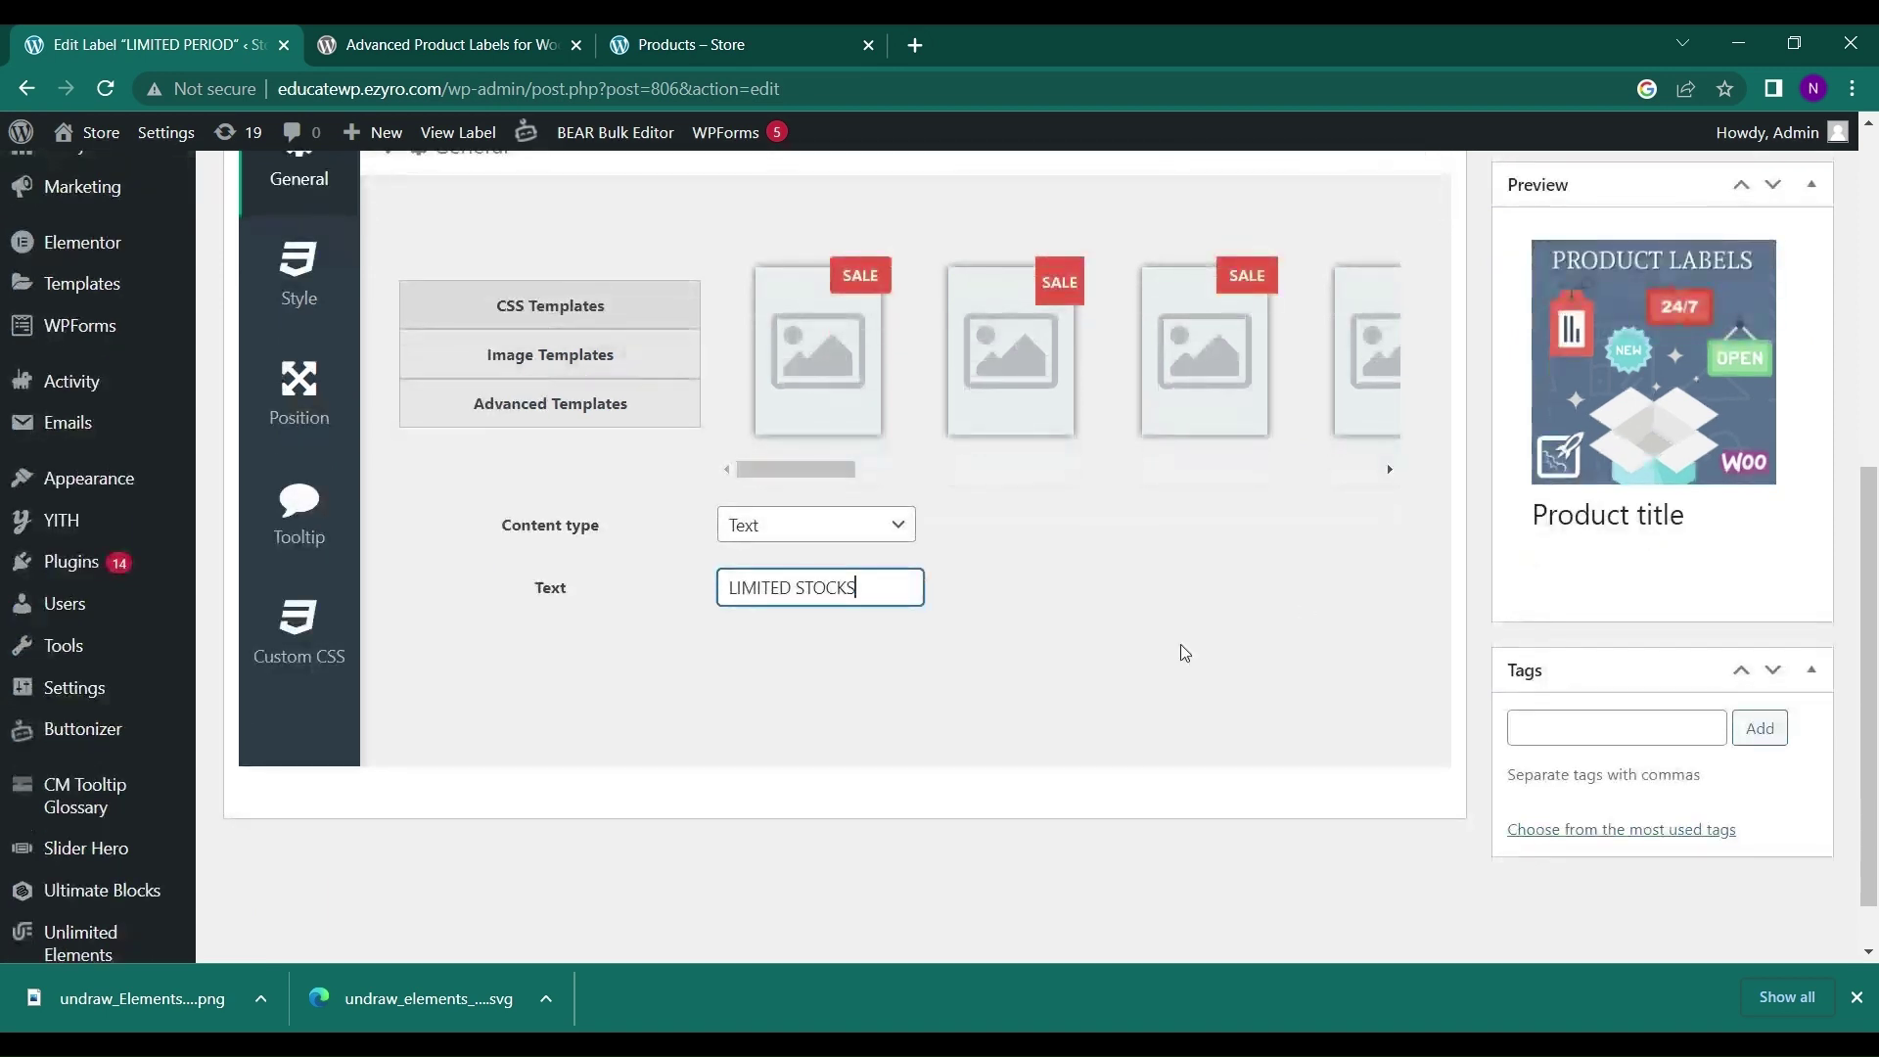
pyautogui.click(323, 304)
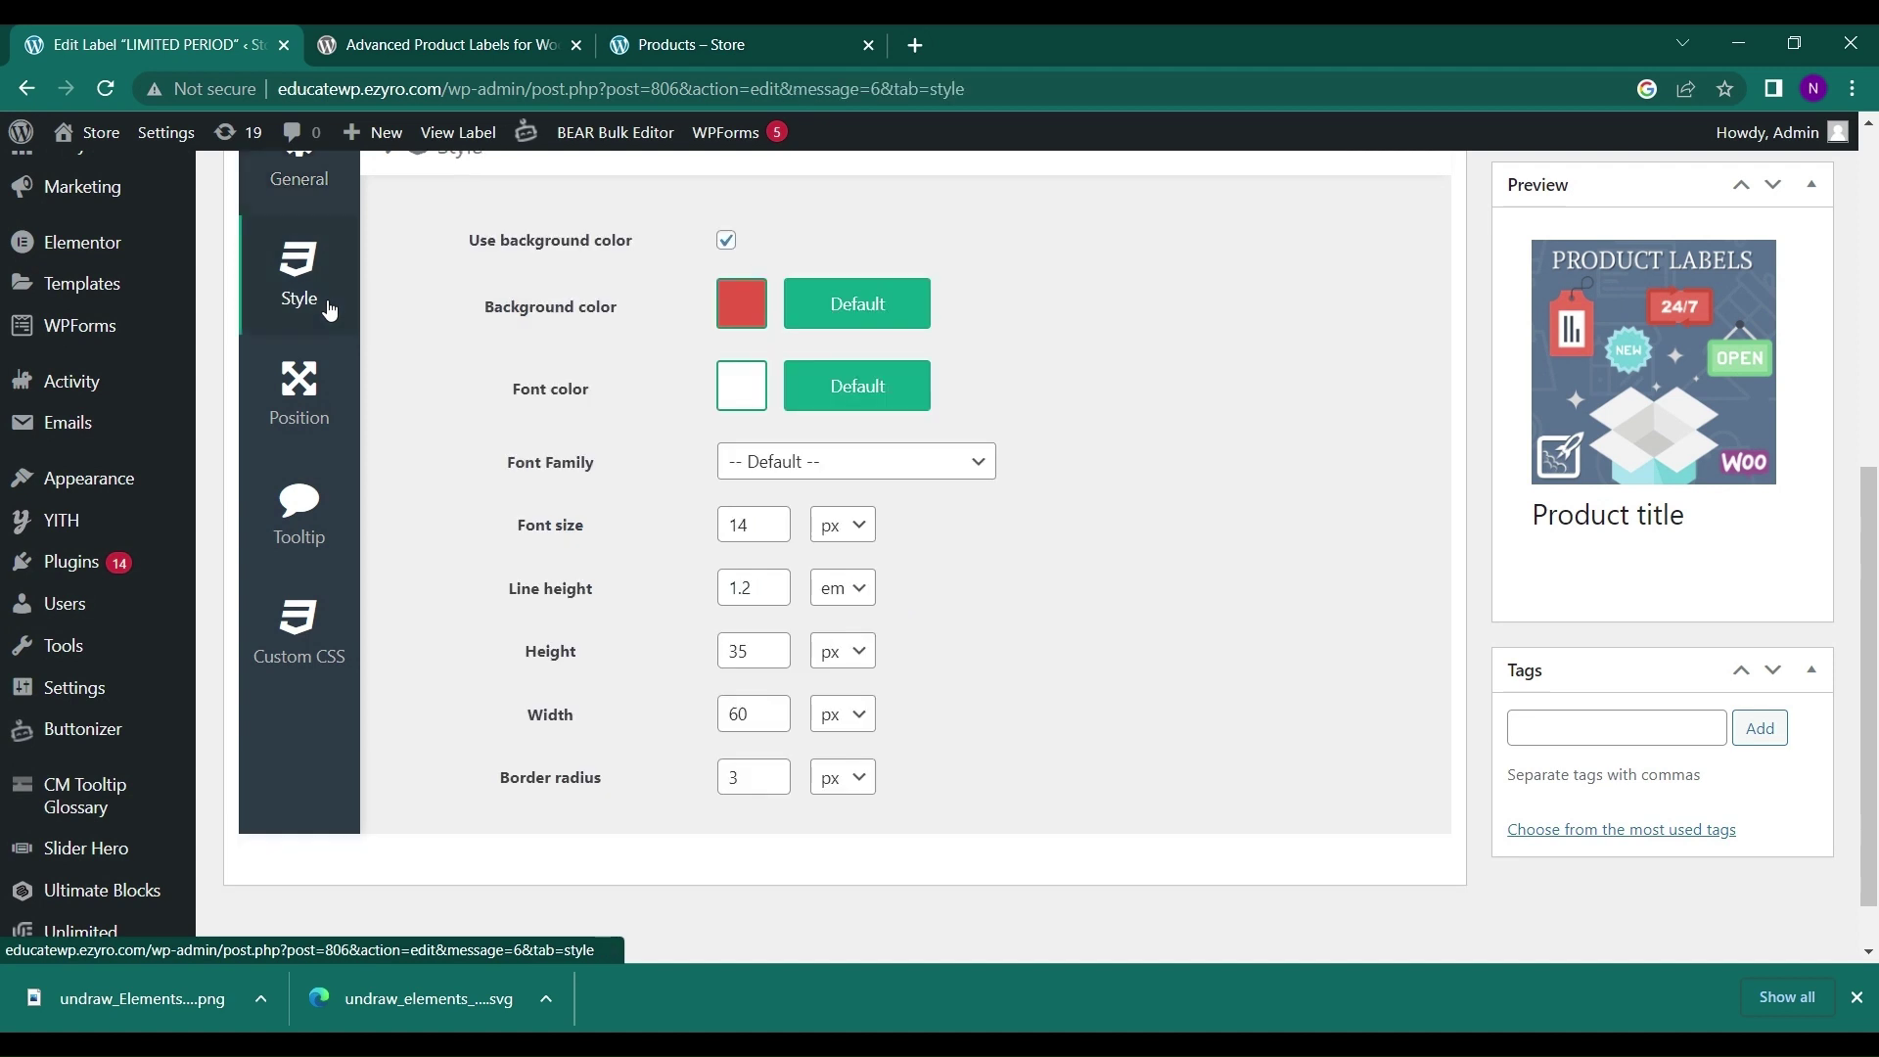
pyautogui.click(780, 722)
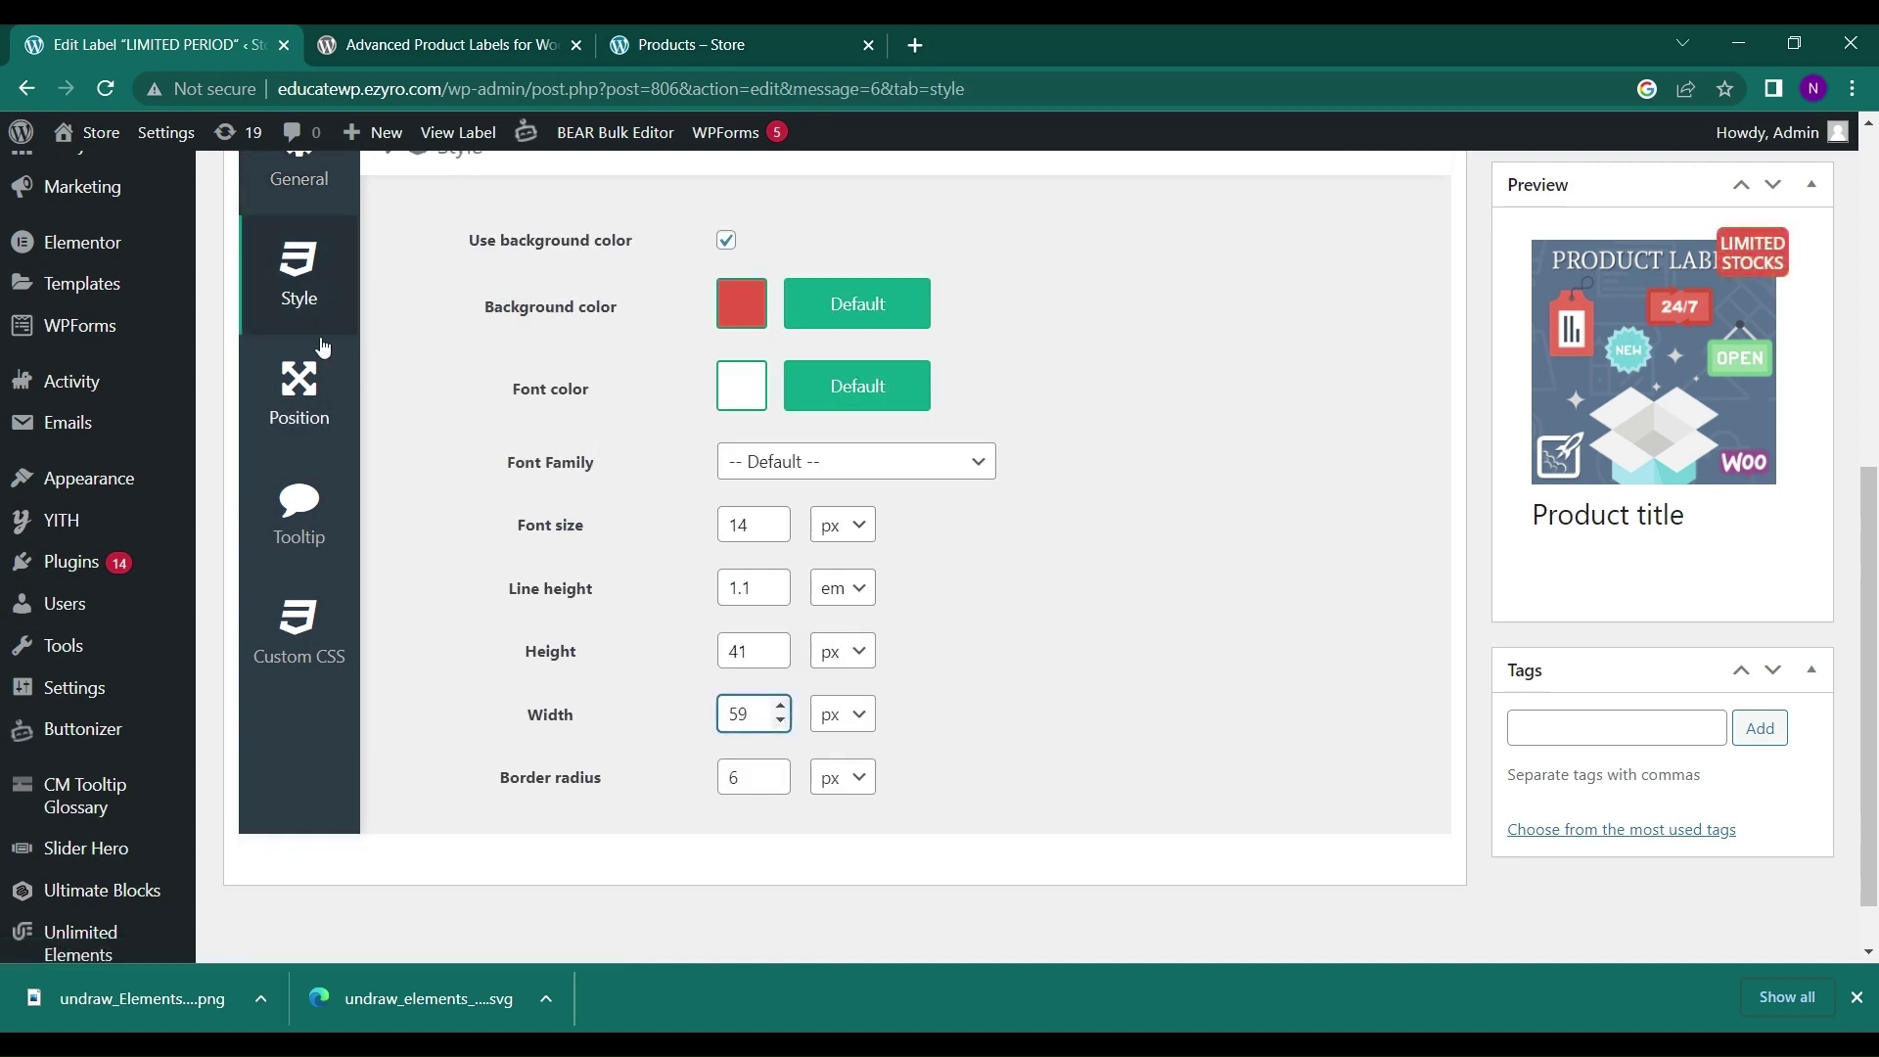
# - Try the Label type and disabling Better Position in the position settings, restoring On image and Better Position
pyautogui.click(316, 376)
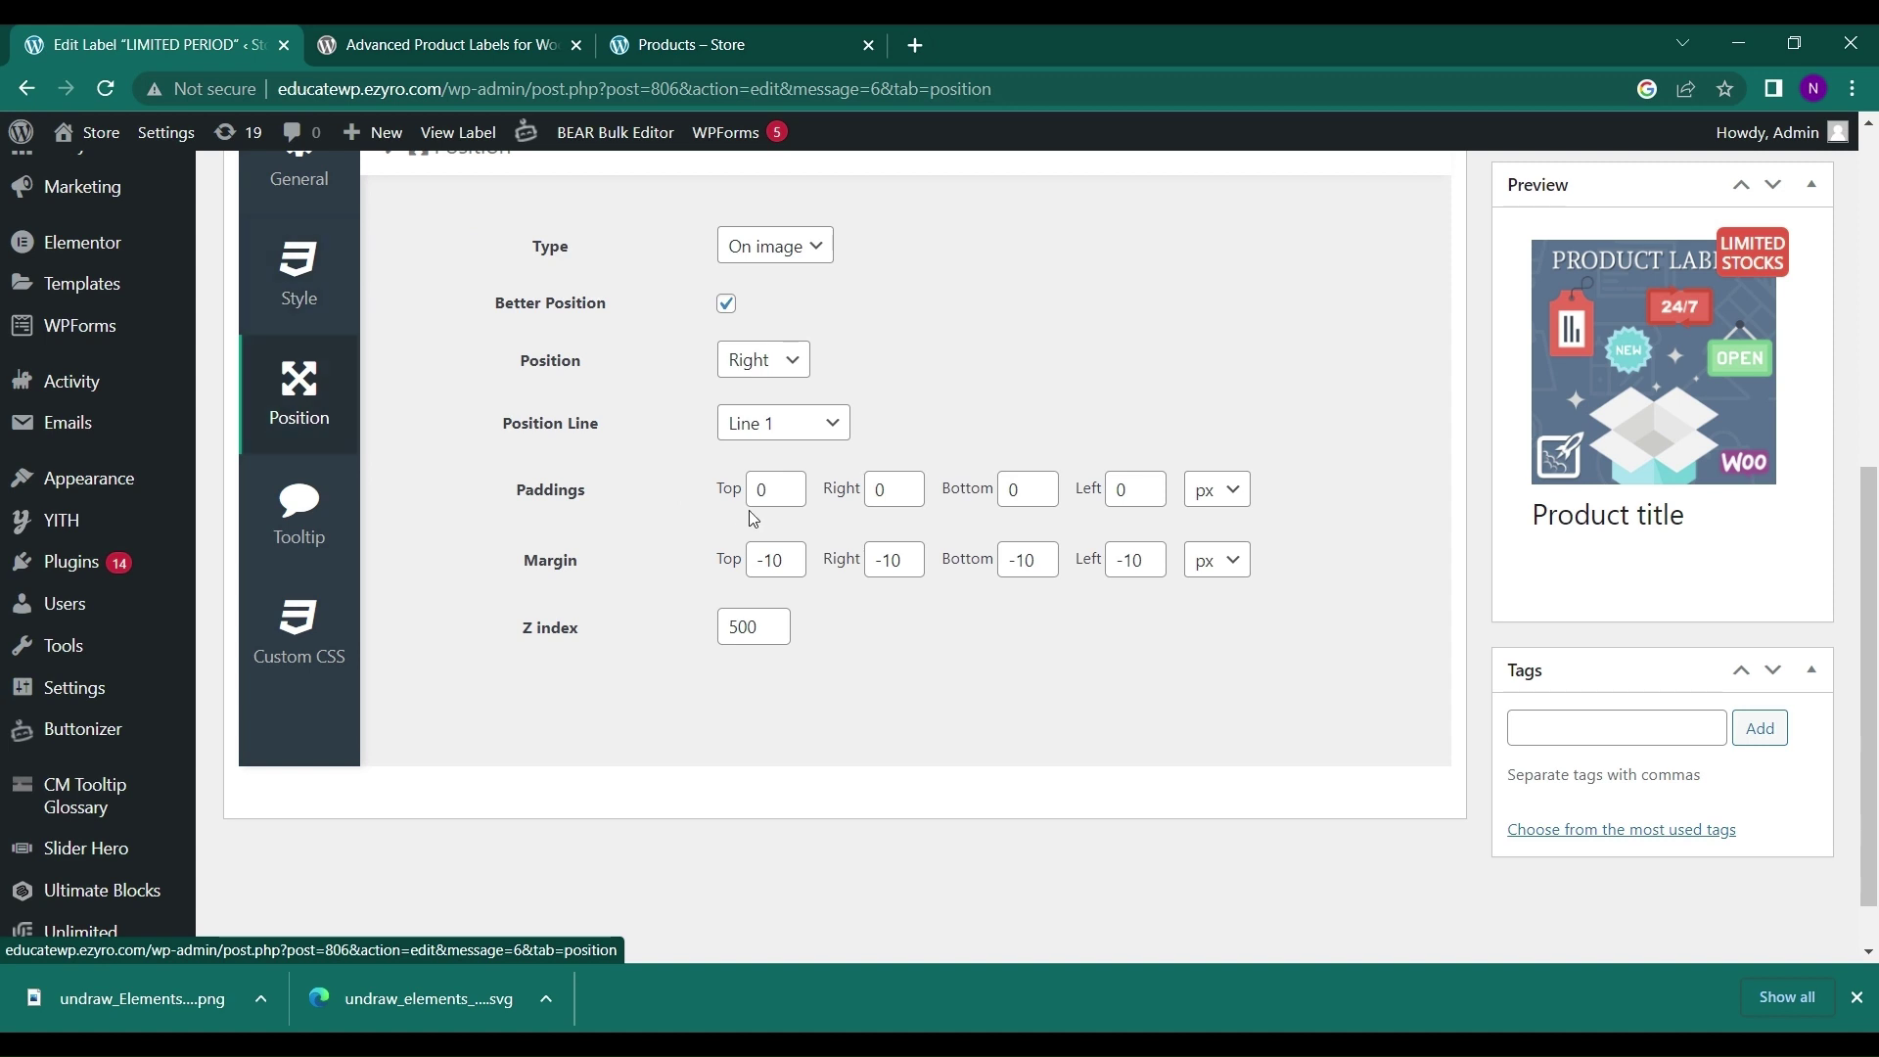
pyautogui.click(765, 256)
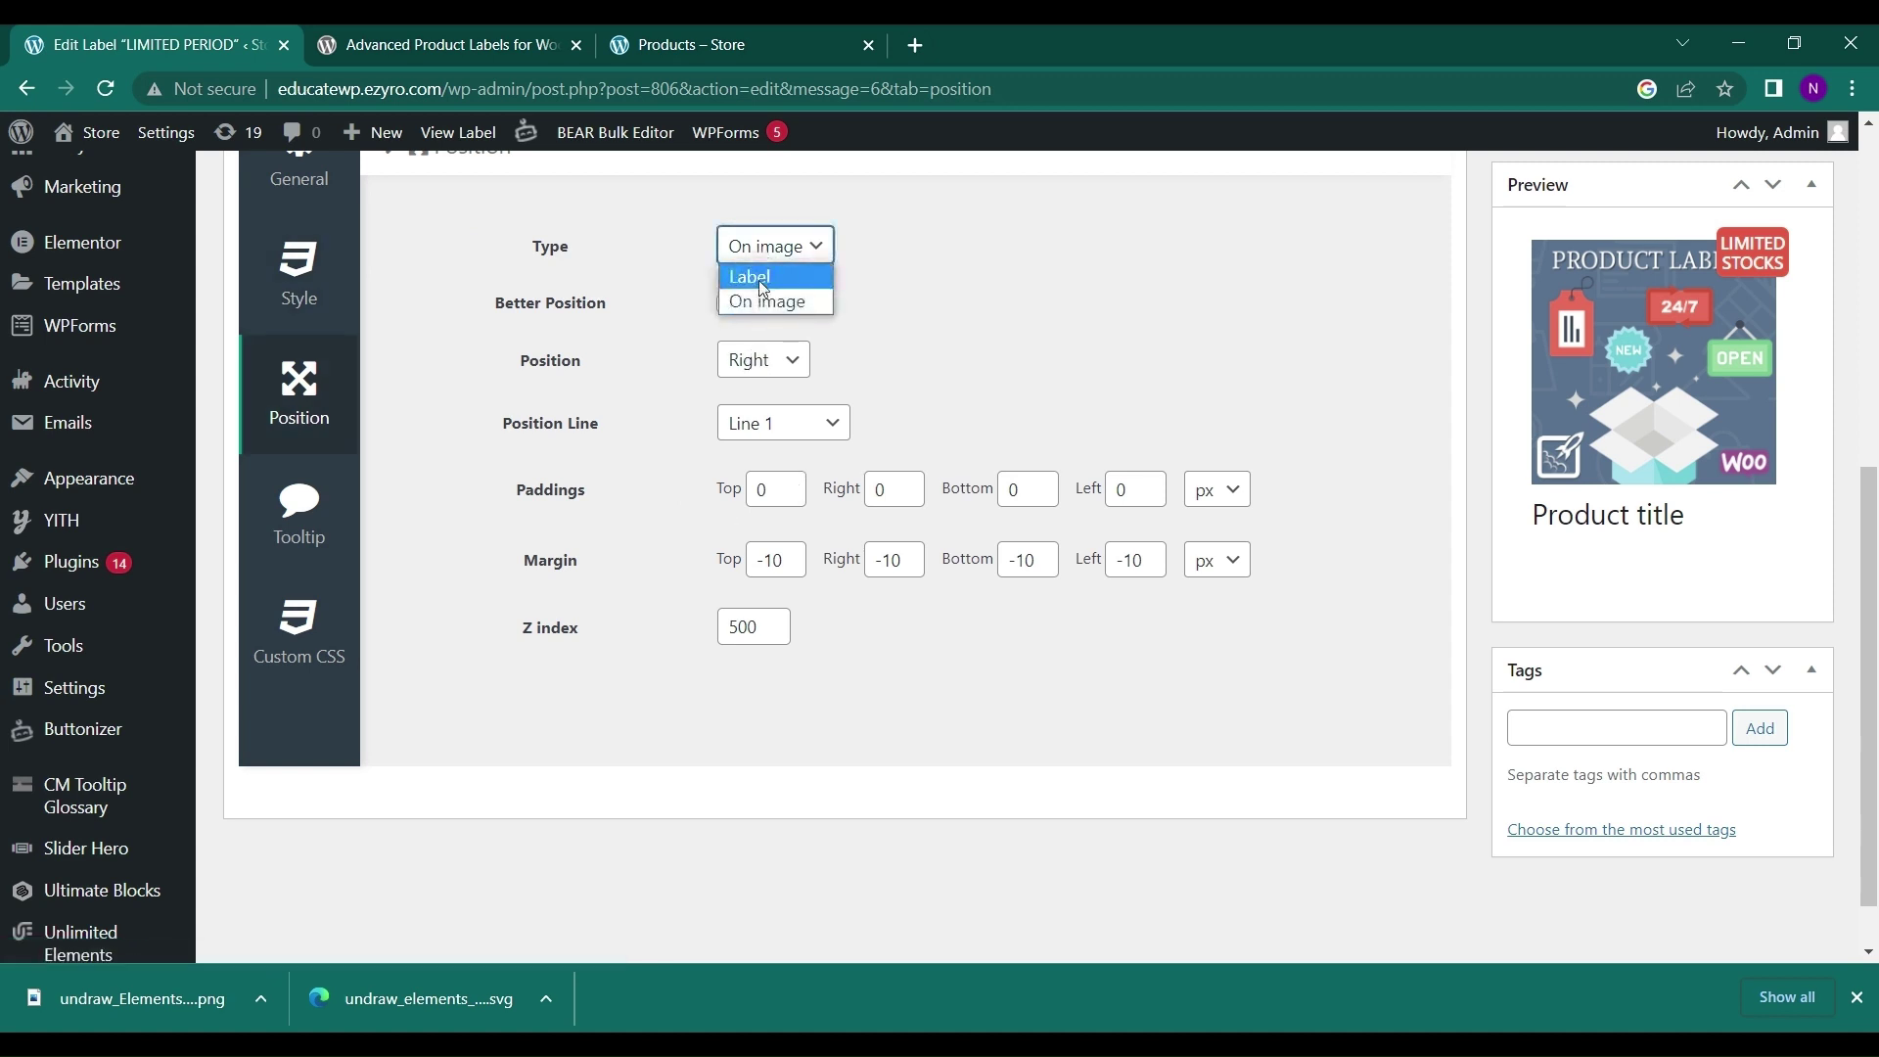
pyautogui.click(763, 283)
pyautogui.click(776, 257)
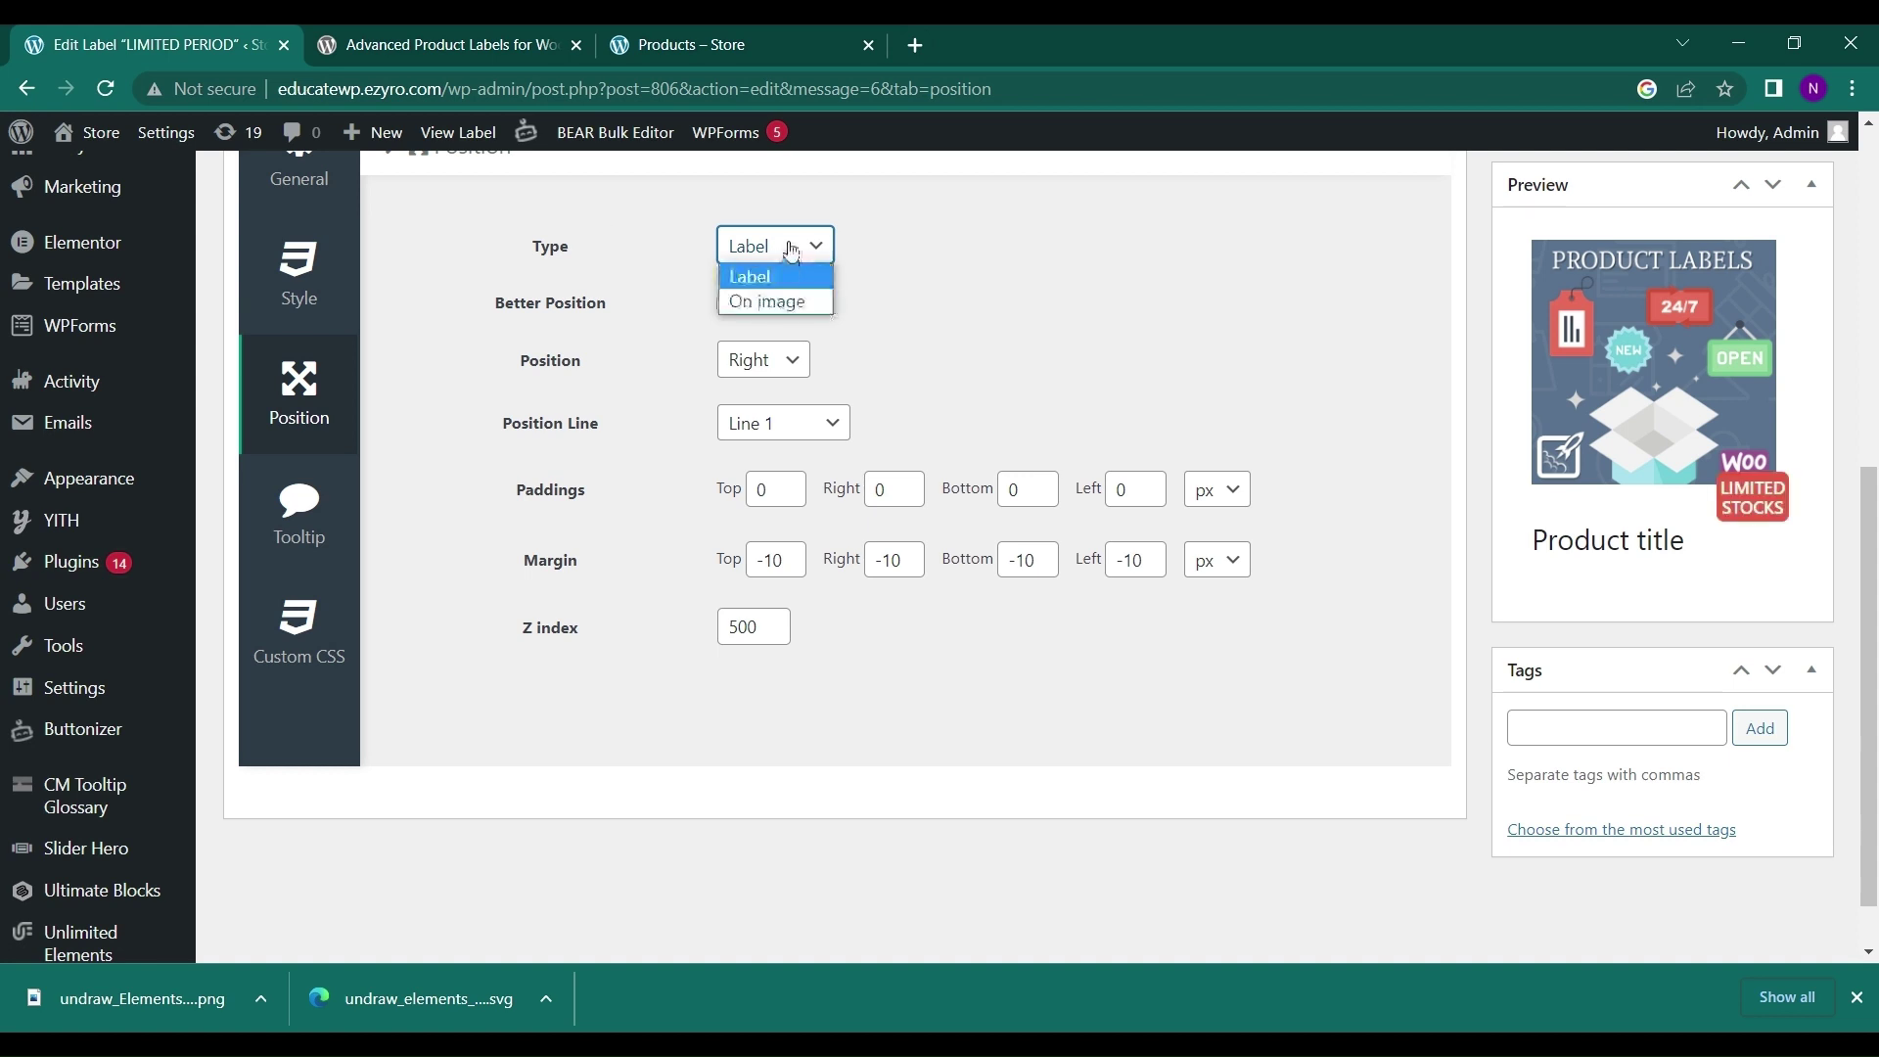
pyautogui.click(790, 303)
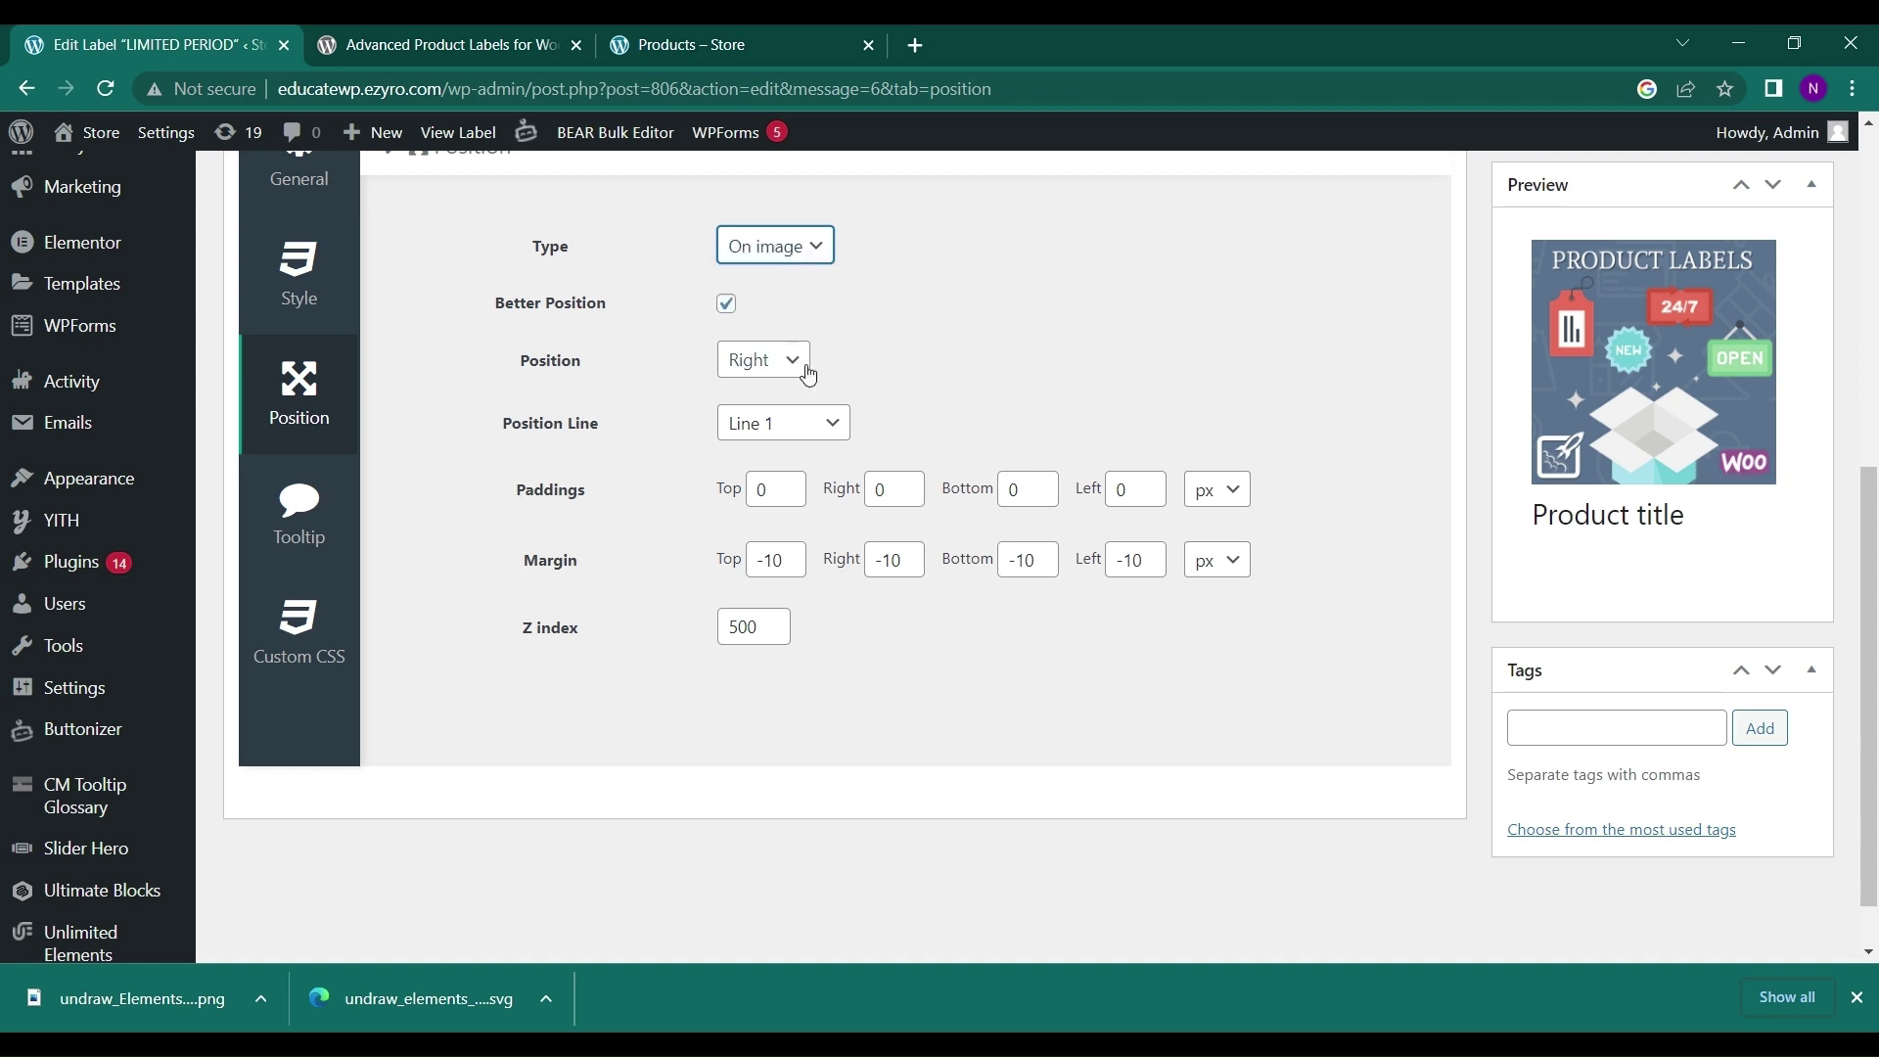
pyautogui.click(726, 304)
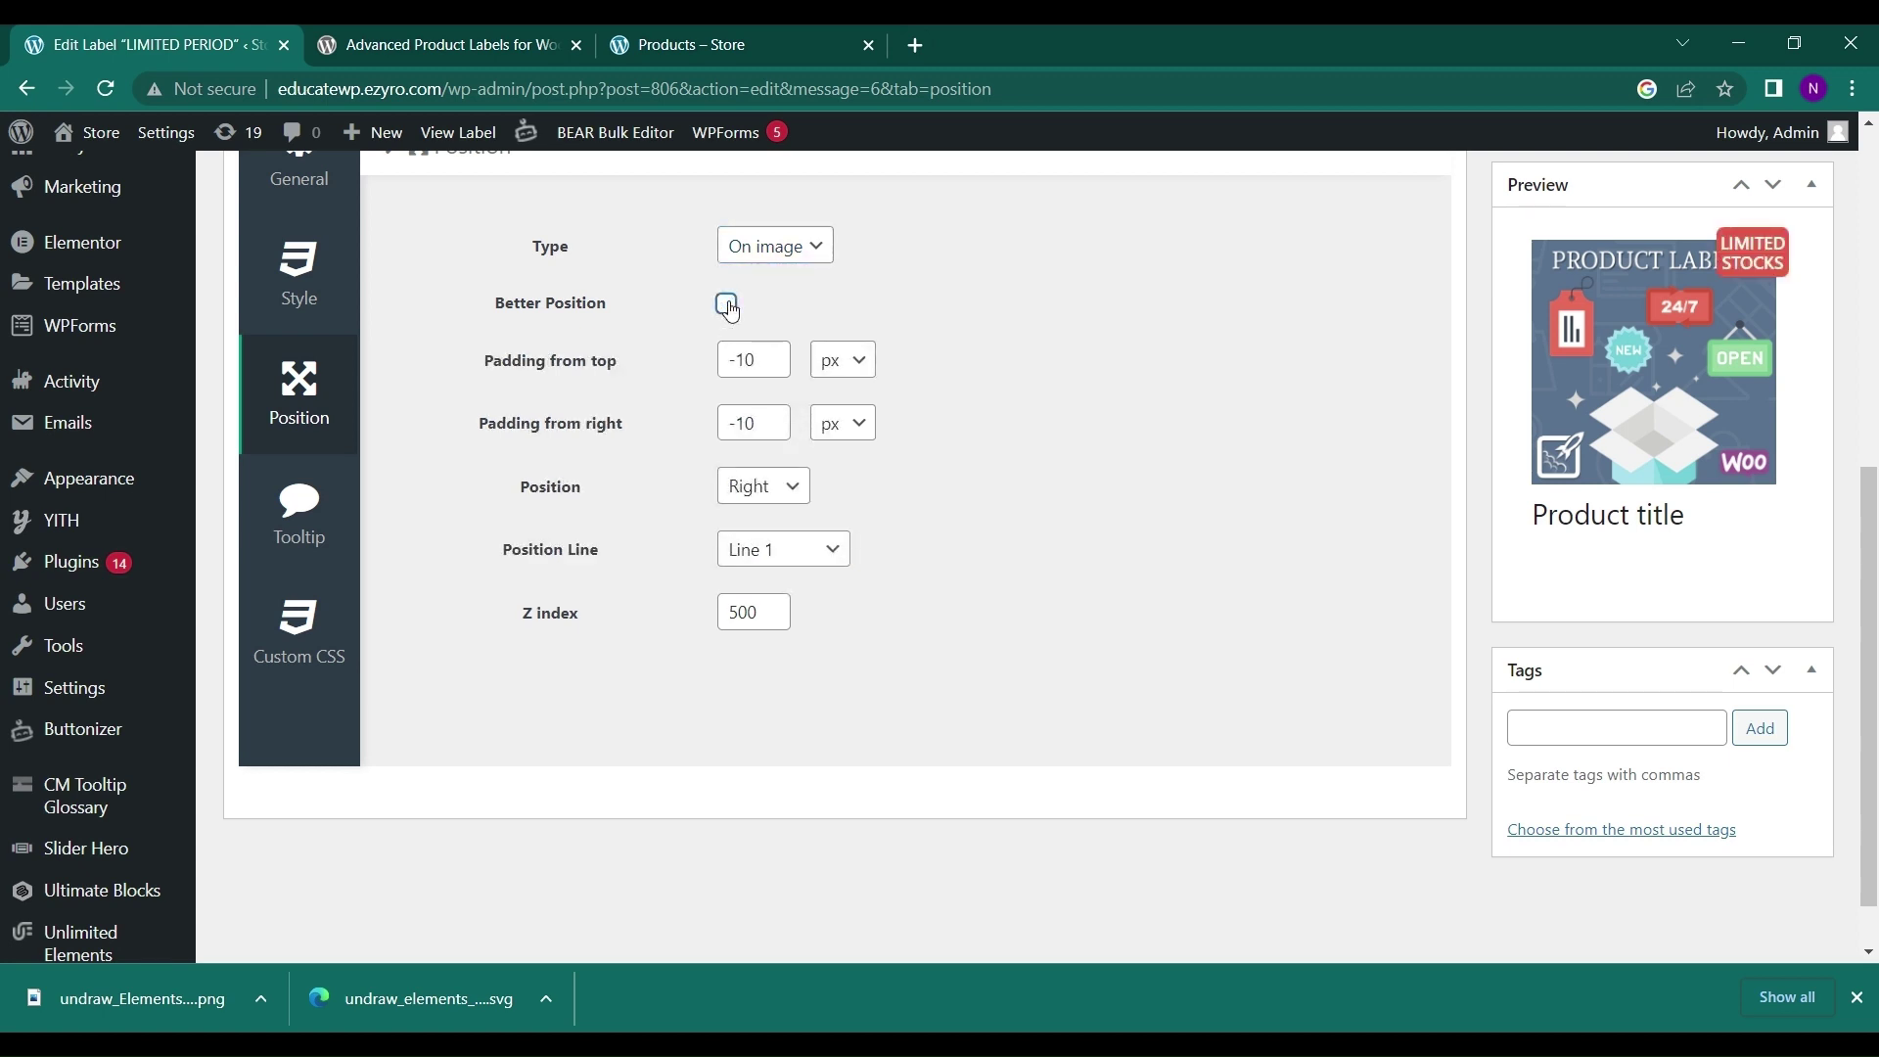
pyautogui.click(726, 304)
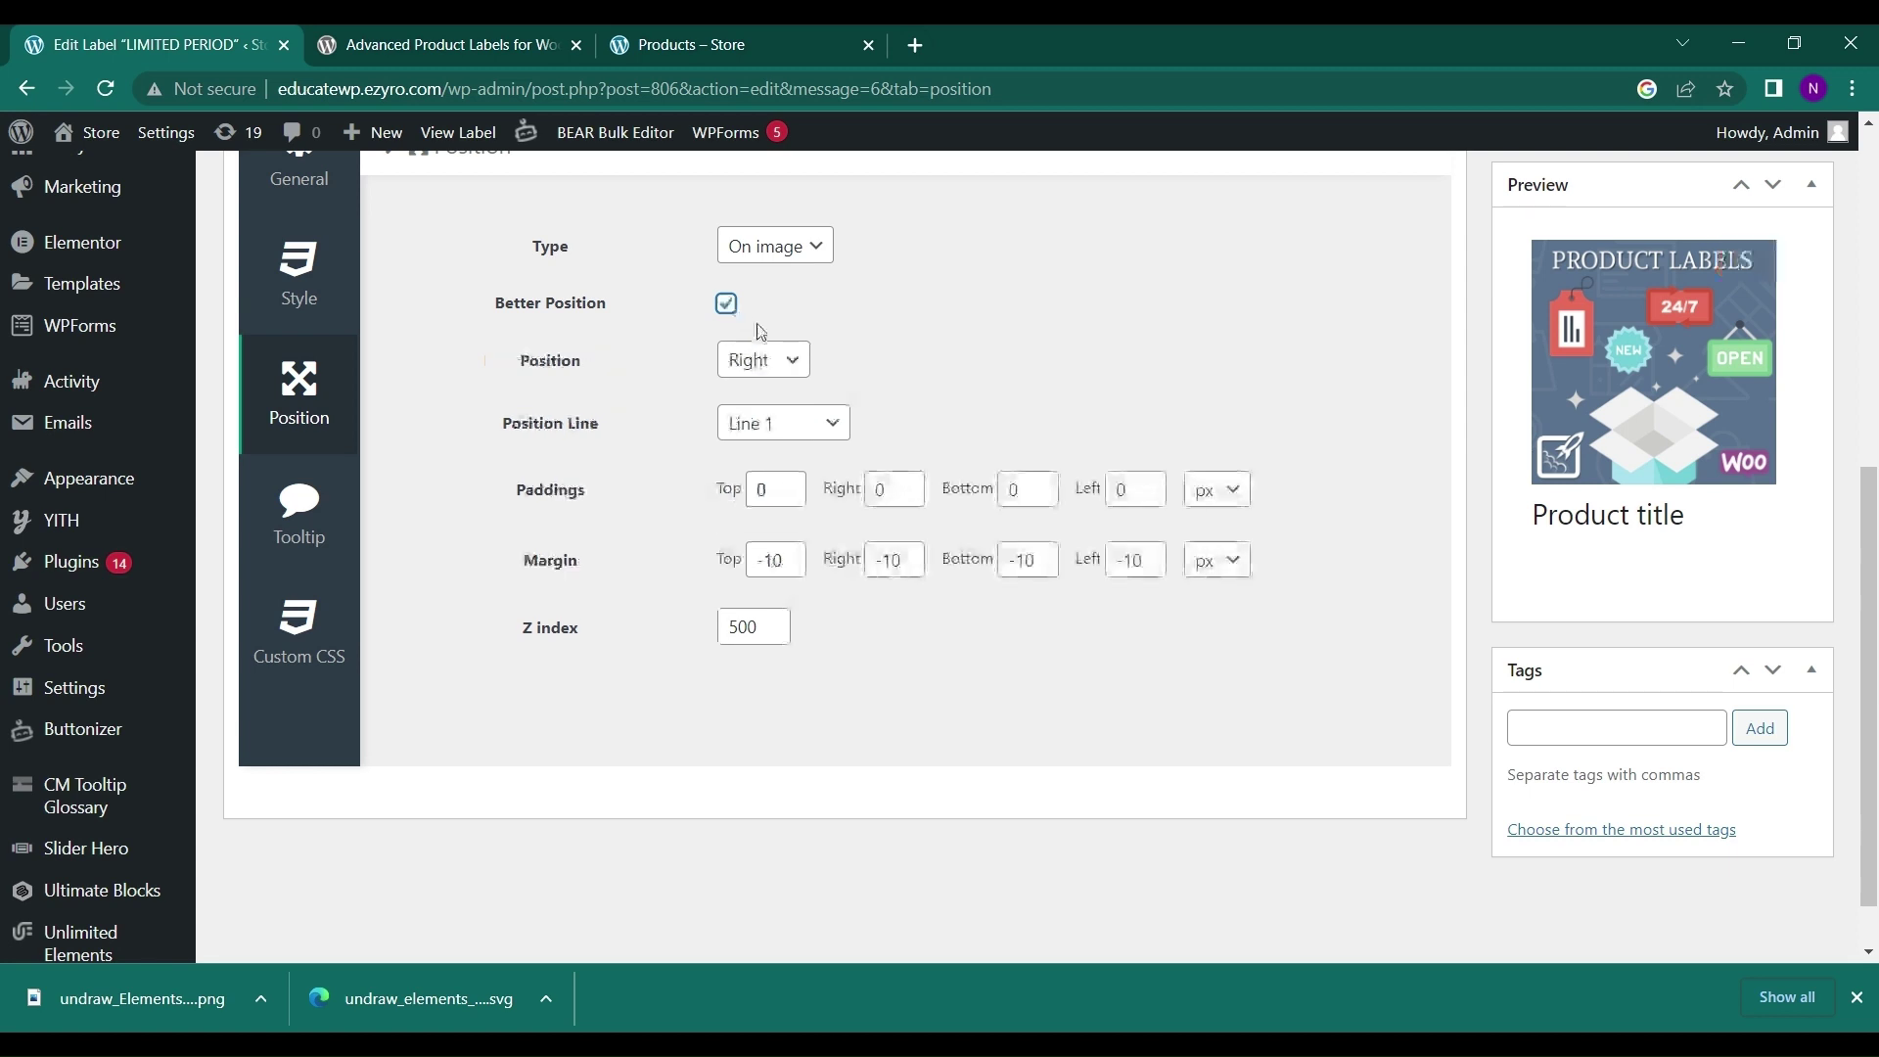
# - Set the label's position to Center and its position line to Line 5
pyautogui.click(776, 372)
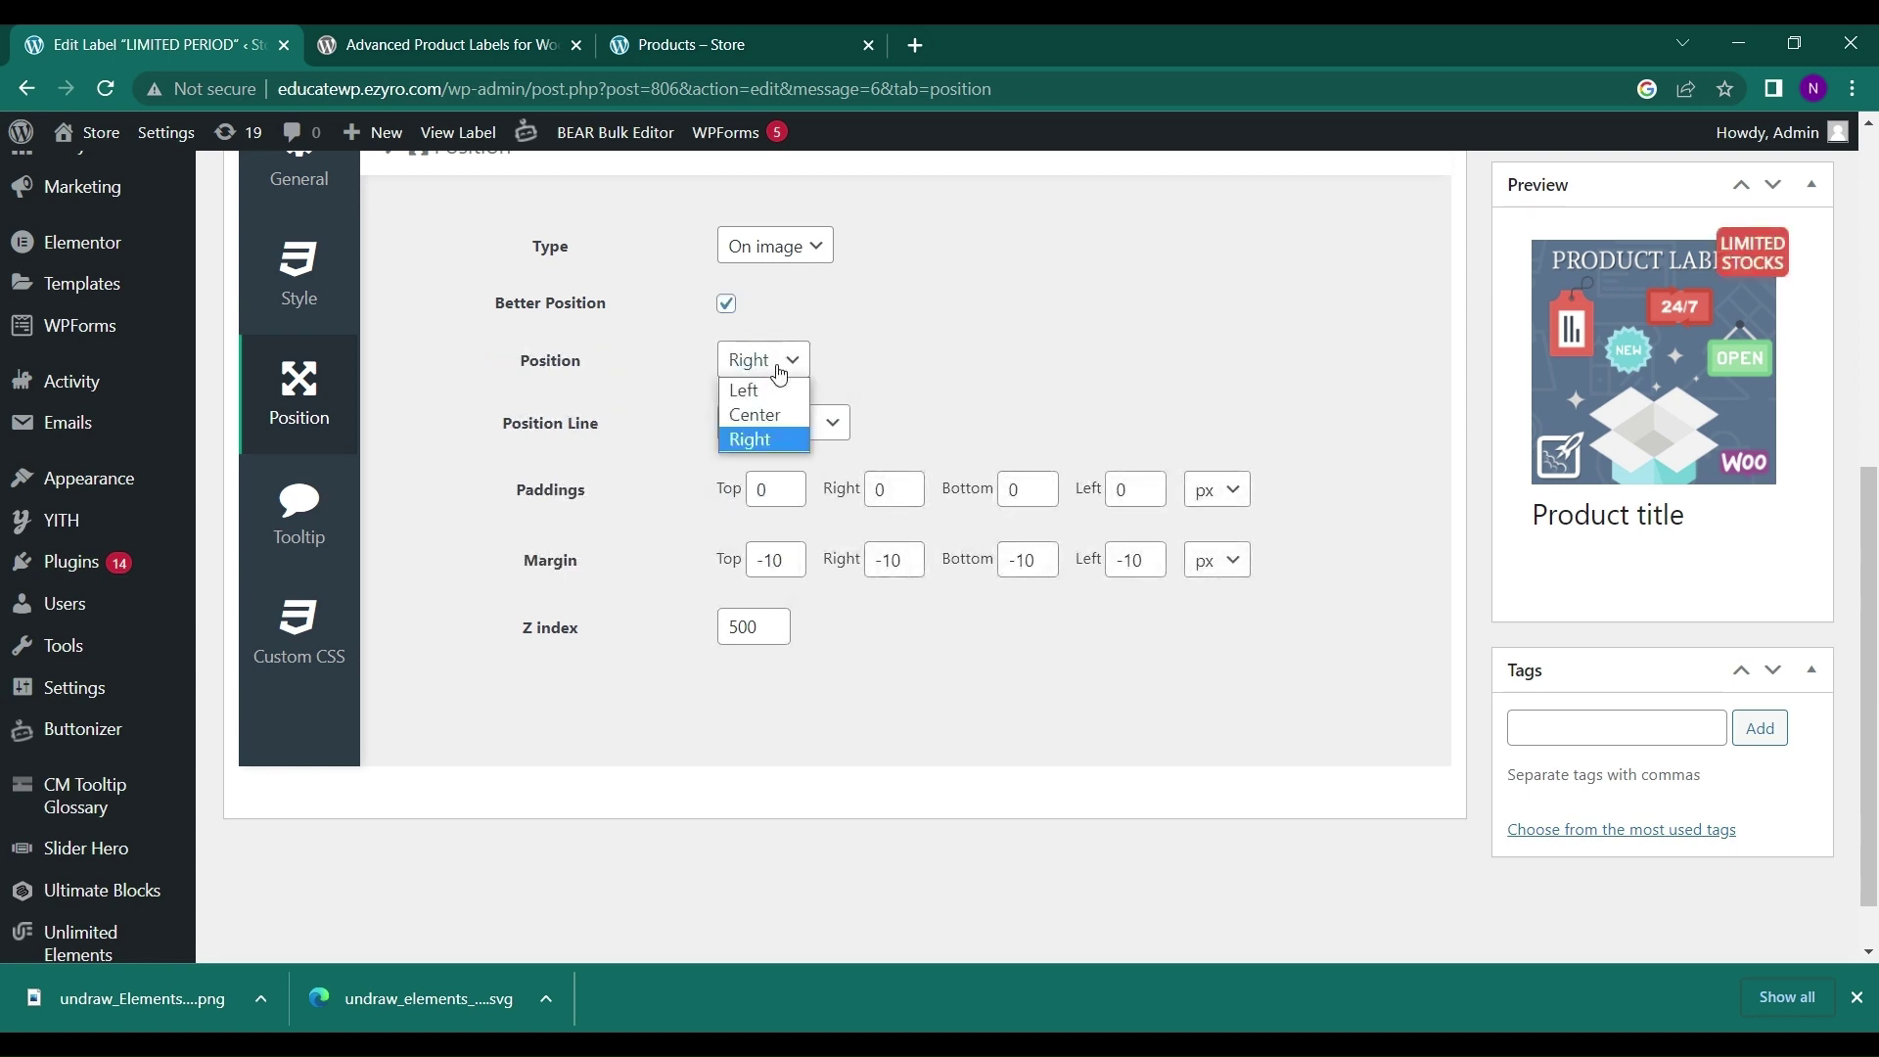
pyautogui.click(768, 416)
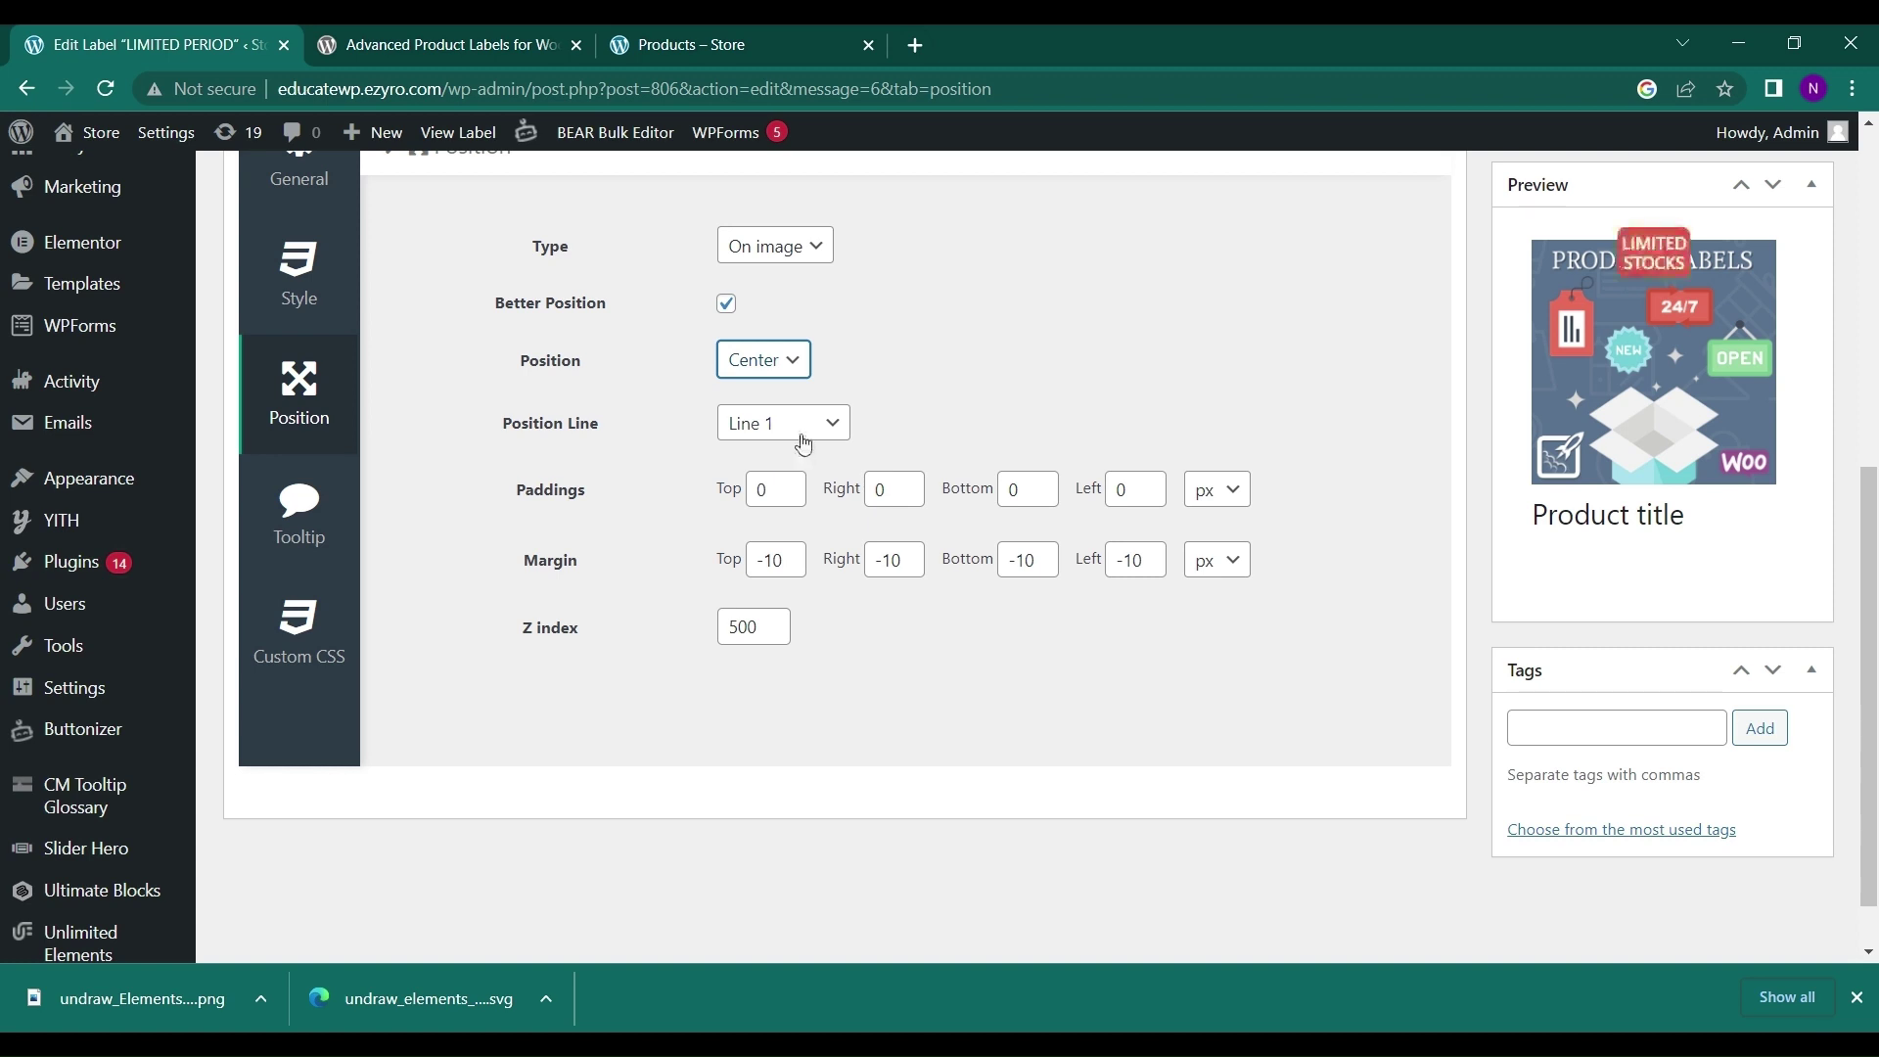
pyautogui.click(803, 443)
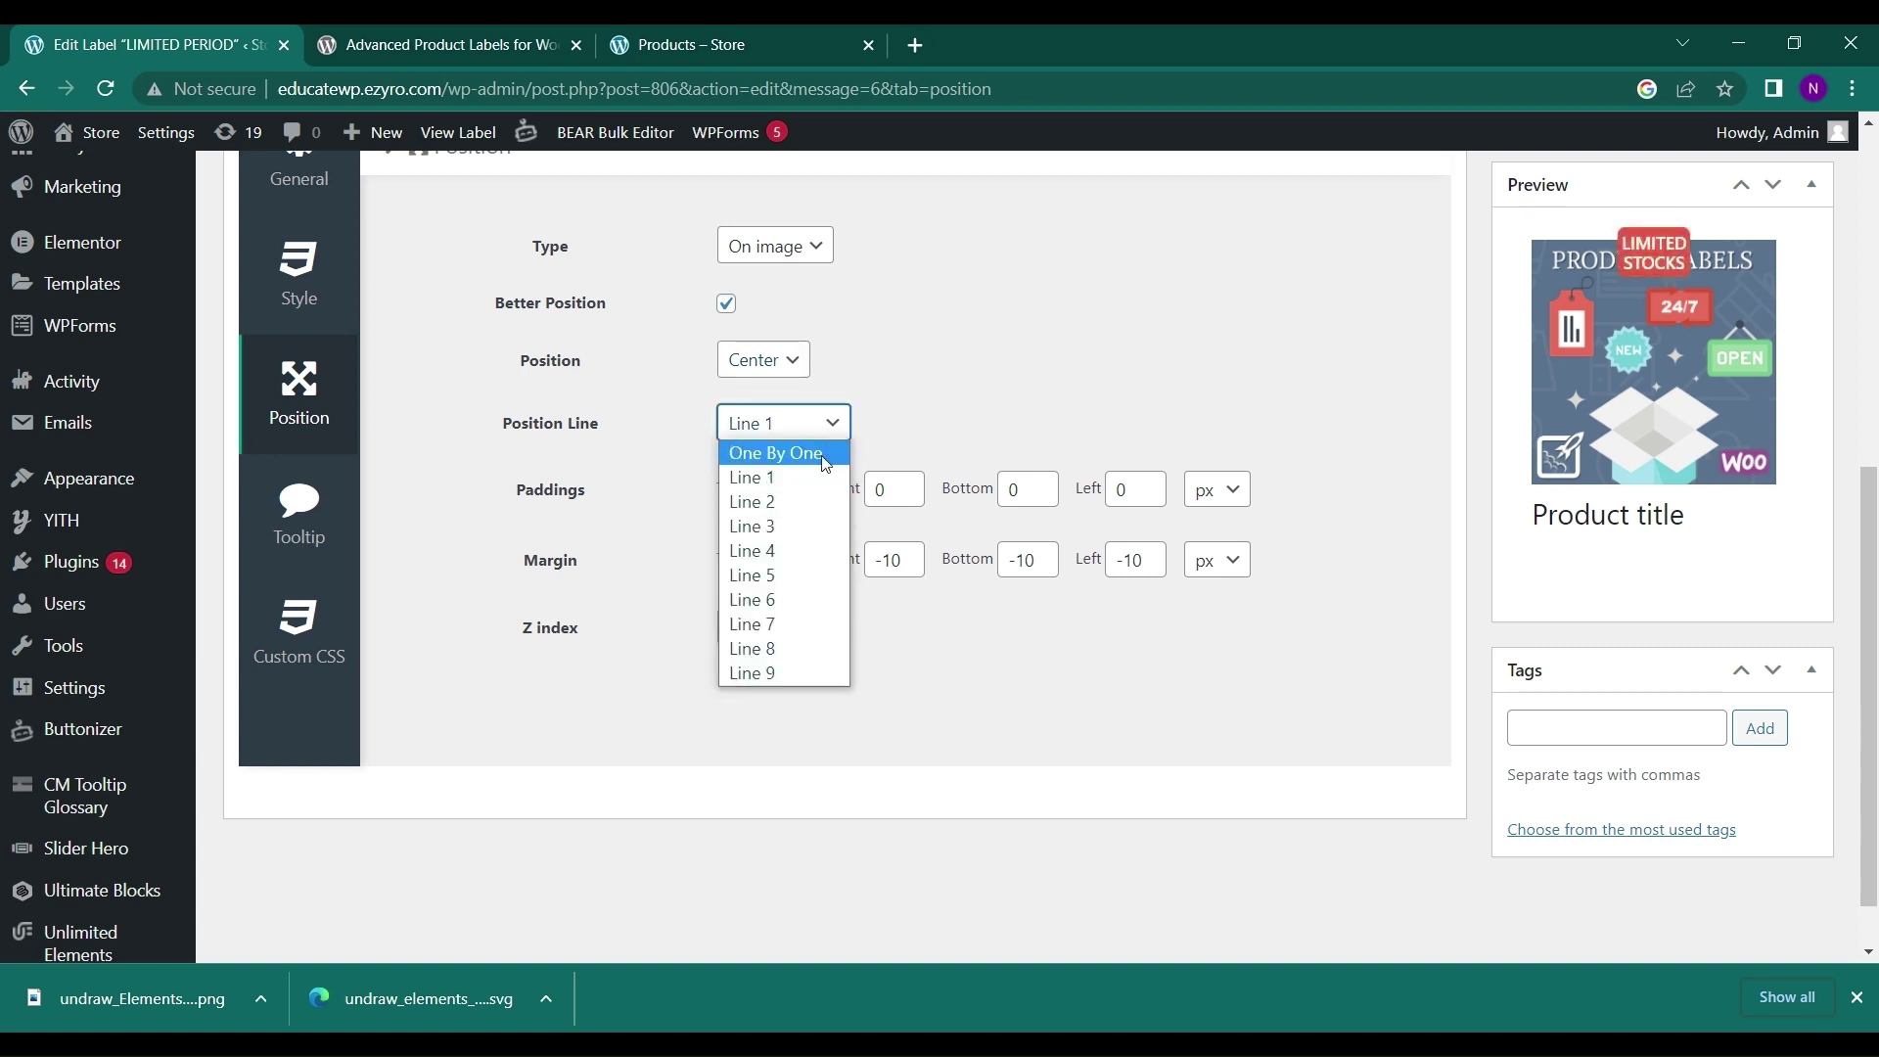
pyautogui.click(792, 572)
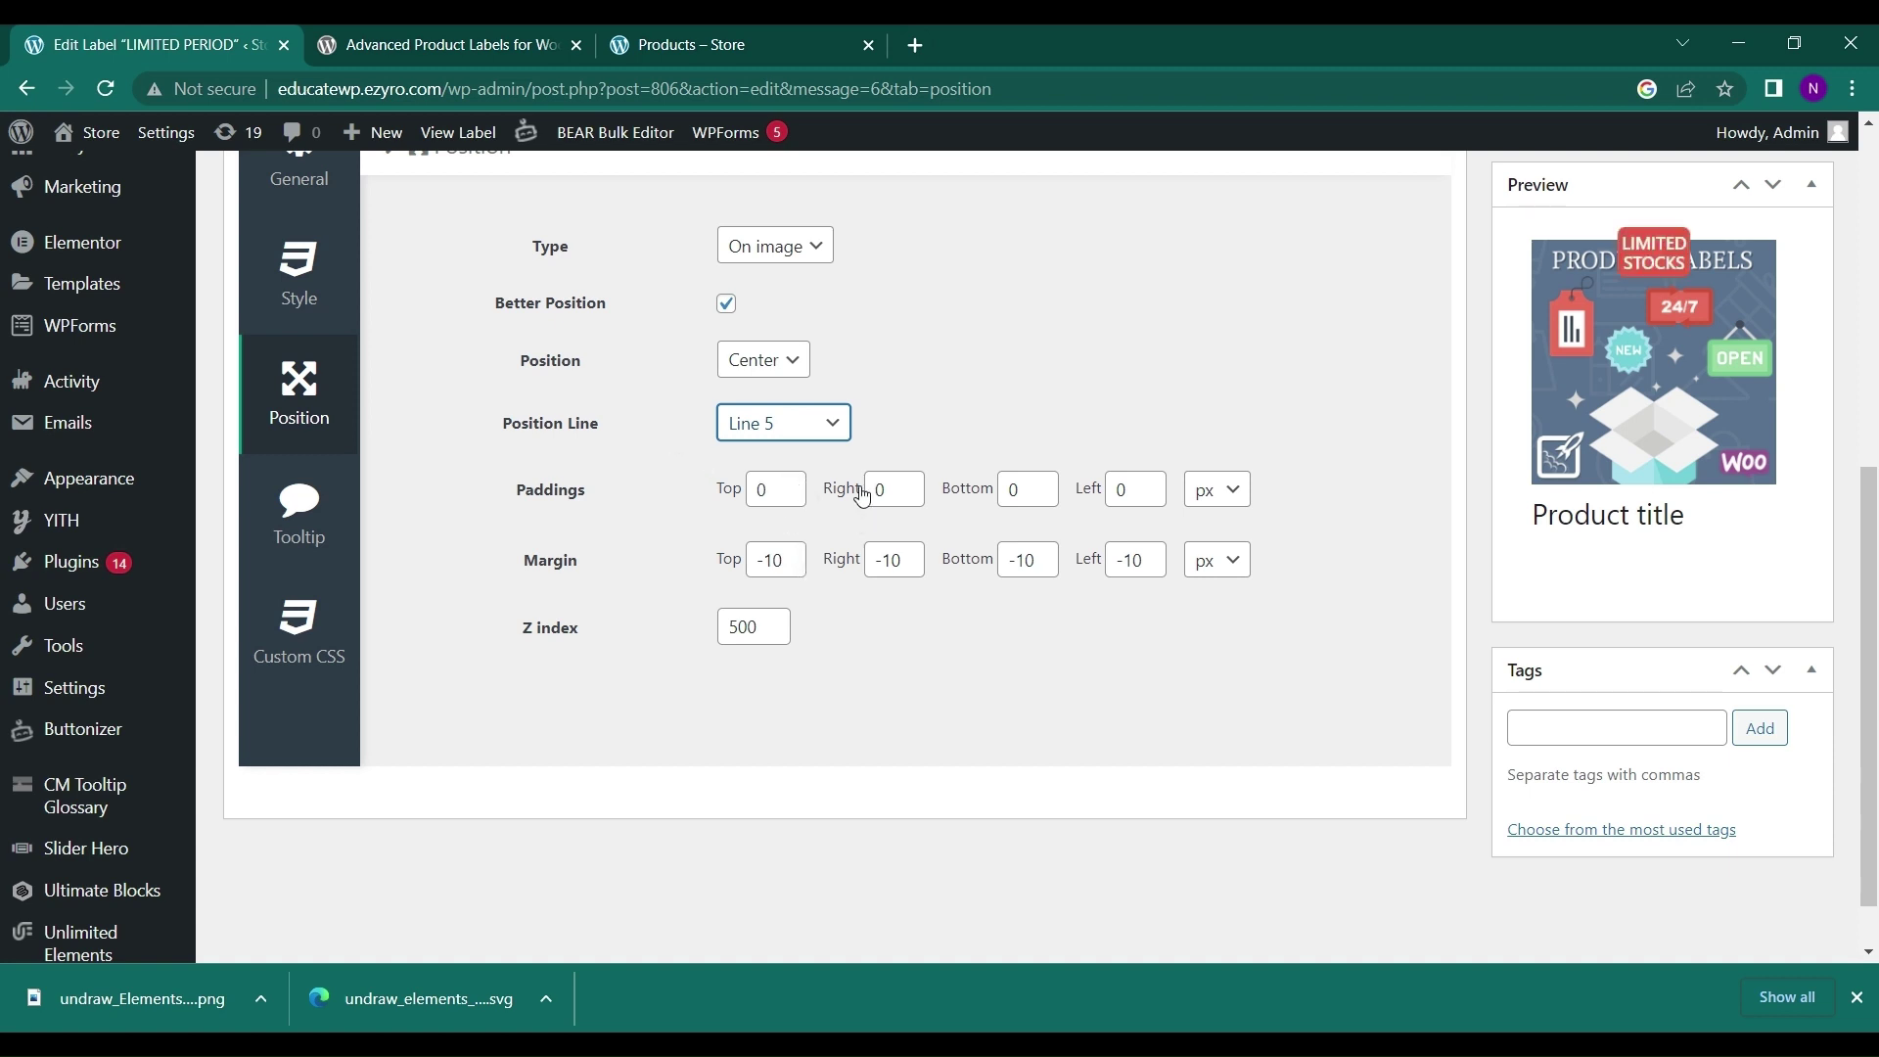
# - Set the label's top padding to 3 px
pyautogui.click(799, 482)
pyautogui.click(798, 483)
pyautogui.click(798, 482)
pyautogui.click(799, 482)
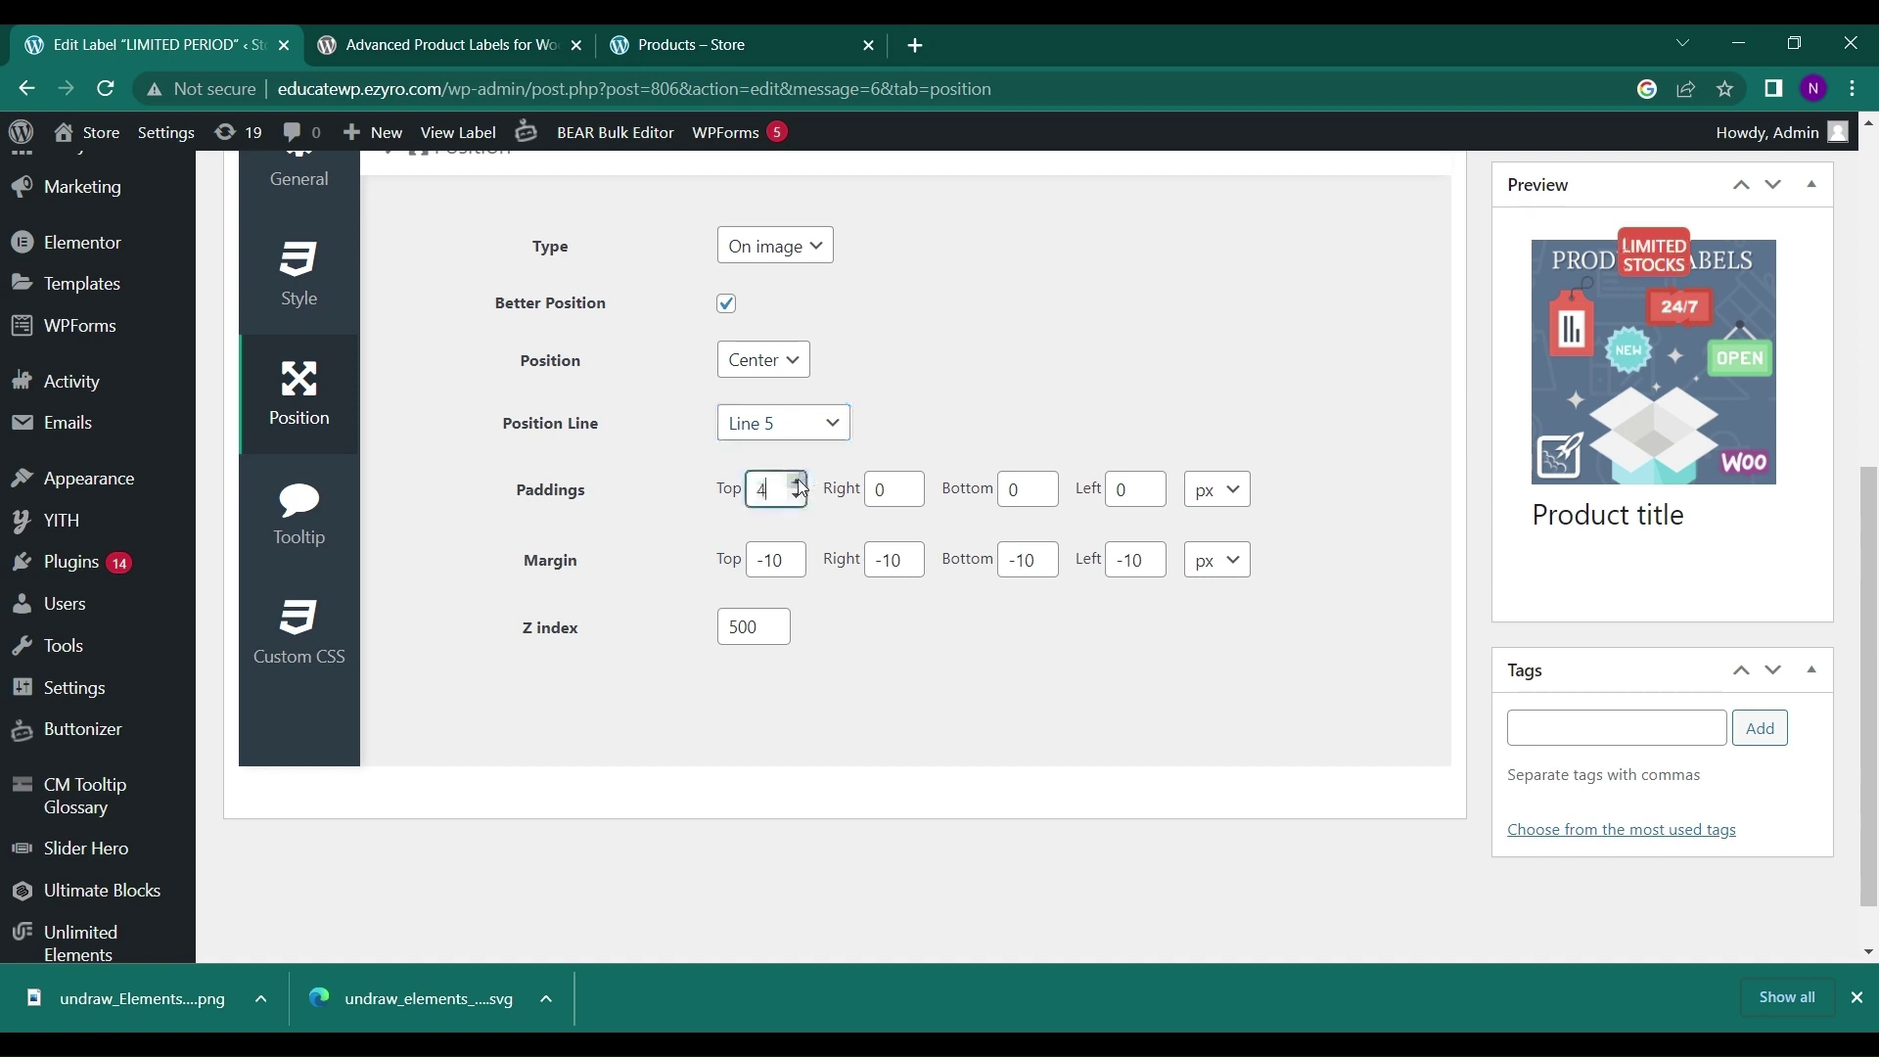
pyautogui.click(797, 497)
# - Set the label's top margin to 5 px
pyautogui.click(796, 551)
pyautogui.click(796, 551)
pyautogui.doubleClick(796, 550)
pyautogui.click(797, 551)
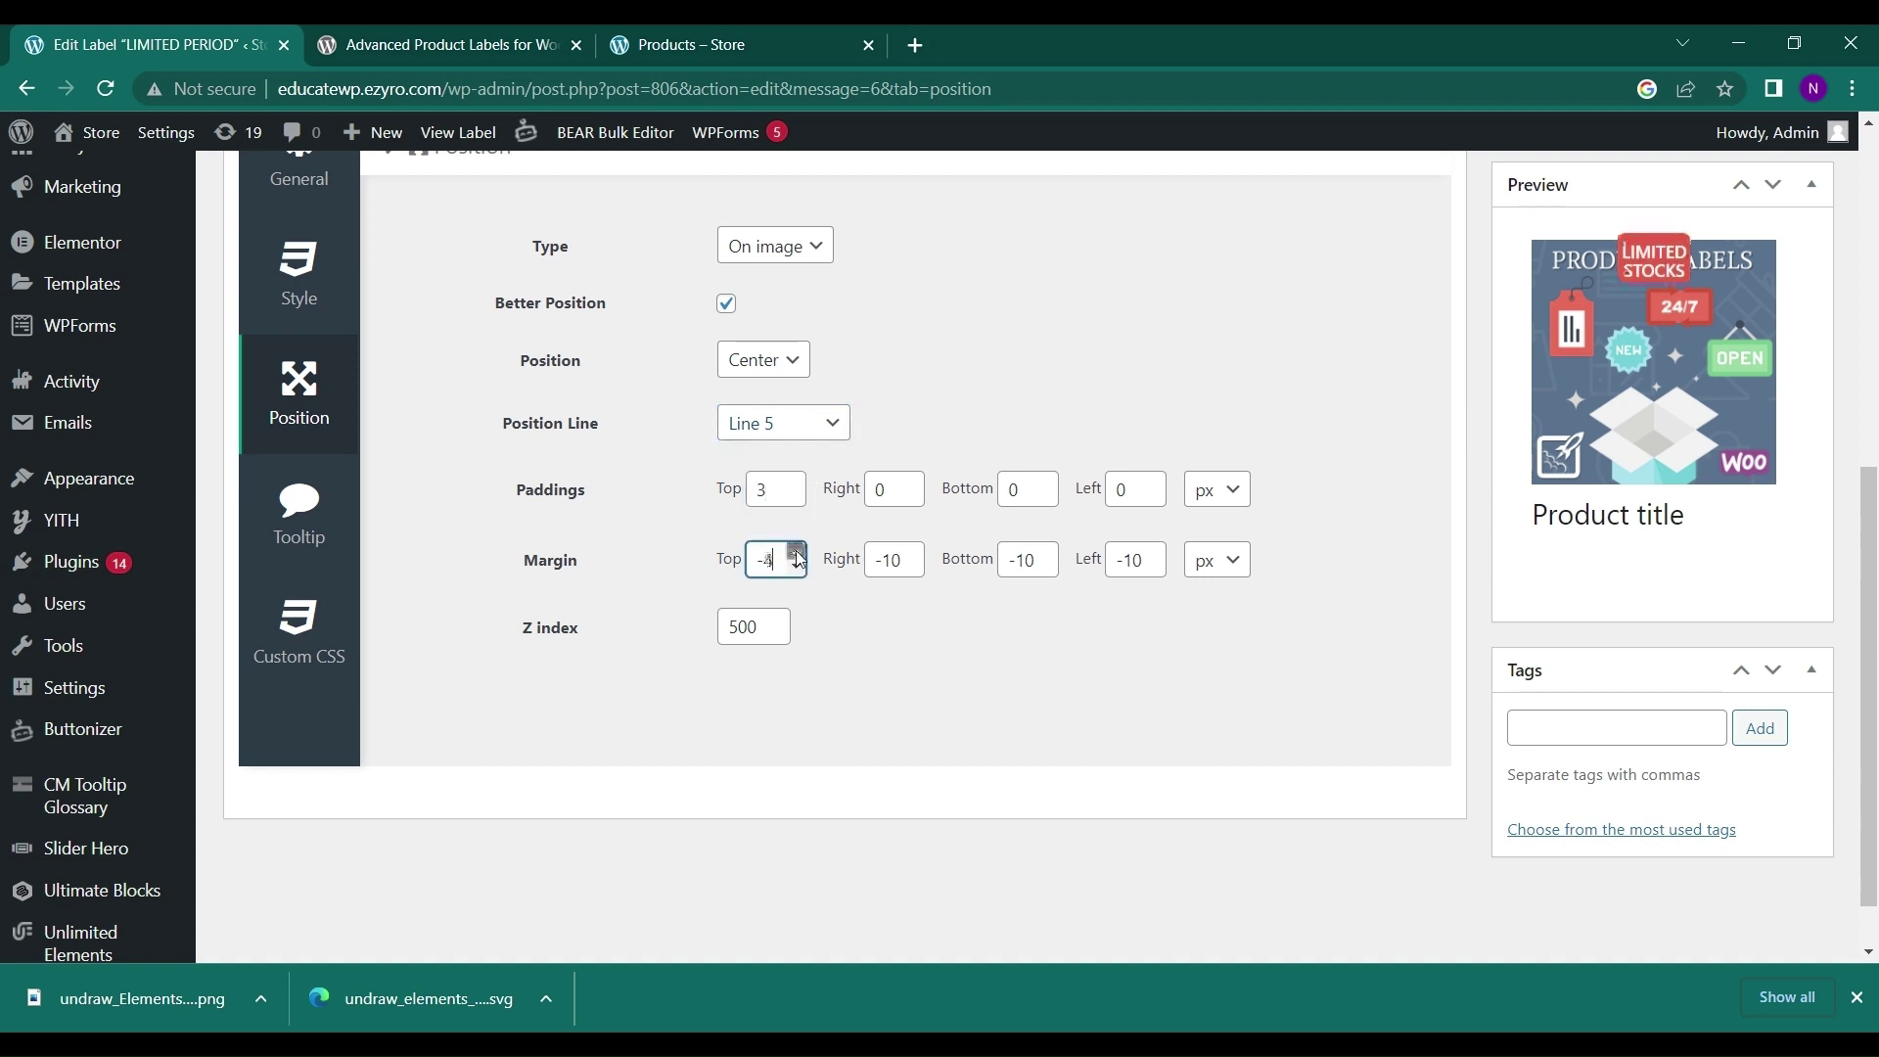
pyautogui.doubleClick(797, 551)
pyautogui.click(797, 551)
pyautogui.doubleClick(797, 550)
pyautogui.click(796, 551)
pyautogui.doubleClick(797, 551)
pyautogui.click(796, 551)
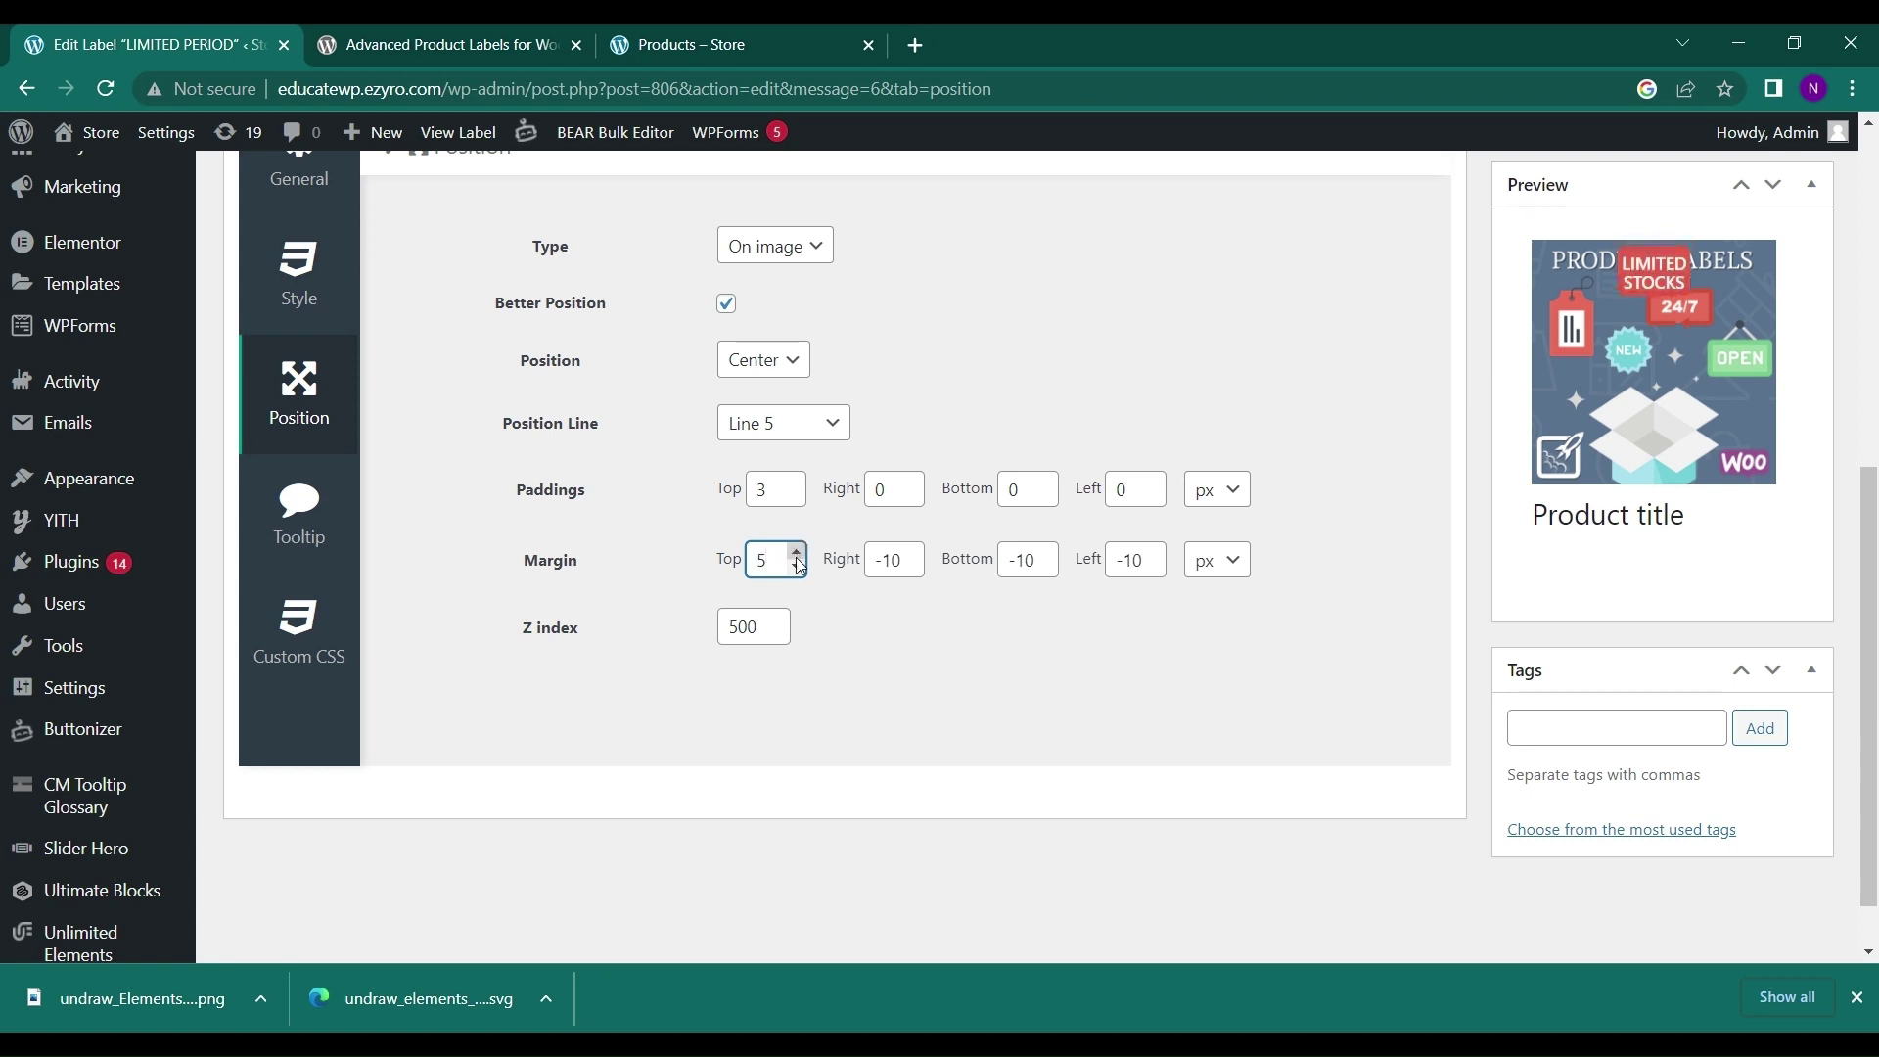
# - Set the label's position to Right, increase its right margin to shift it inward, and save the label
pyautogui.click(764, 362)
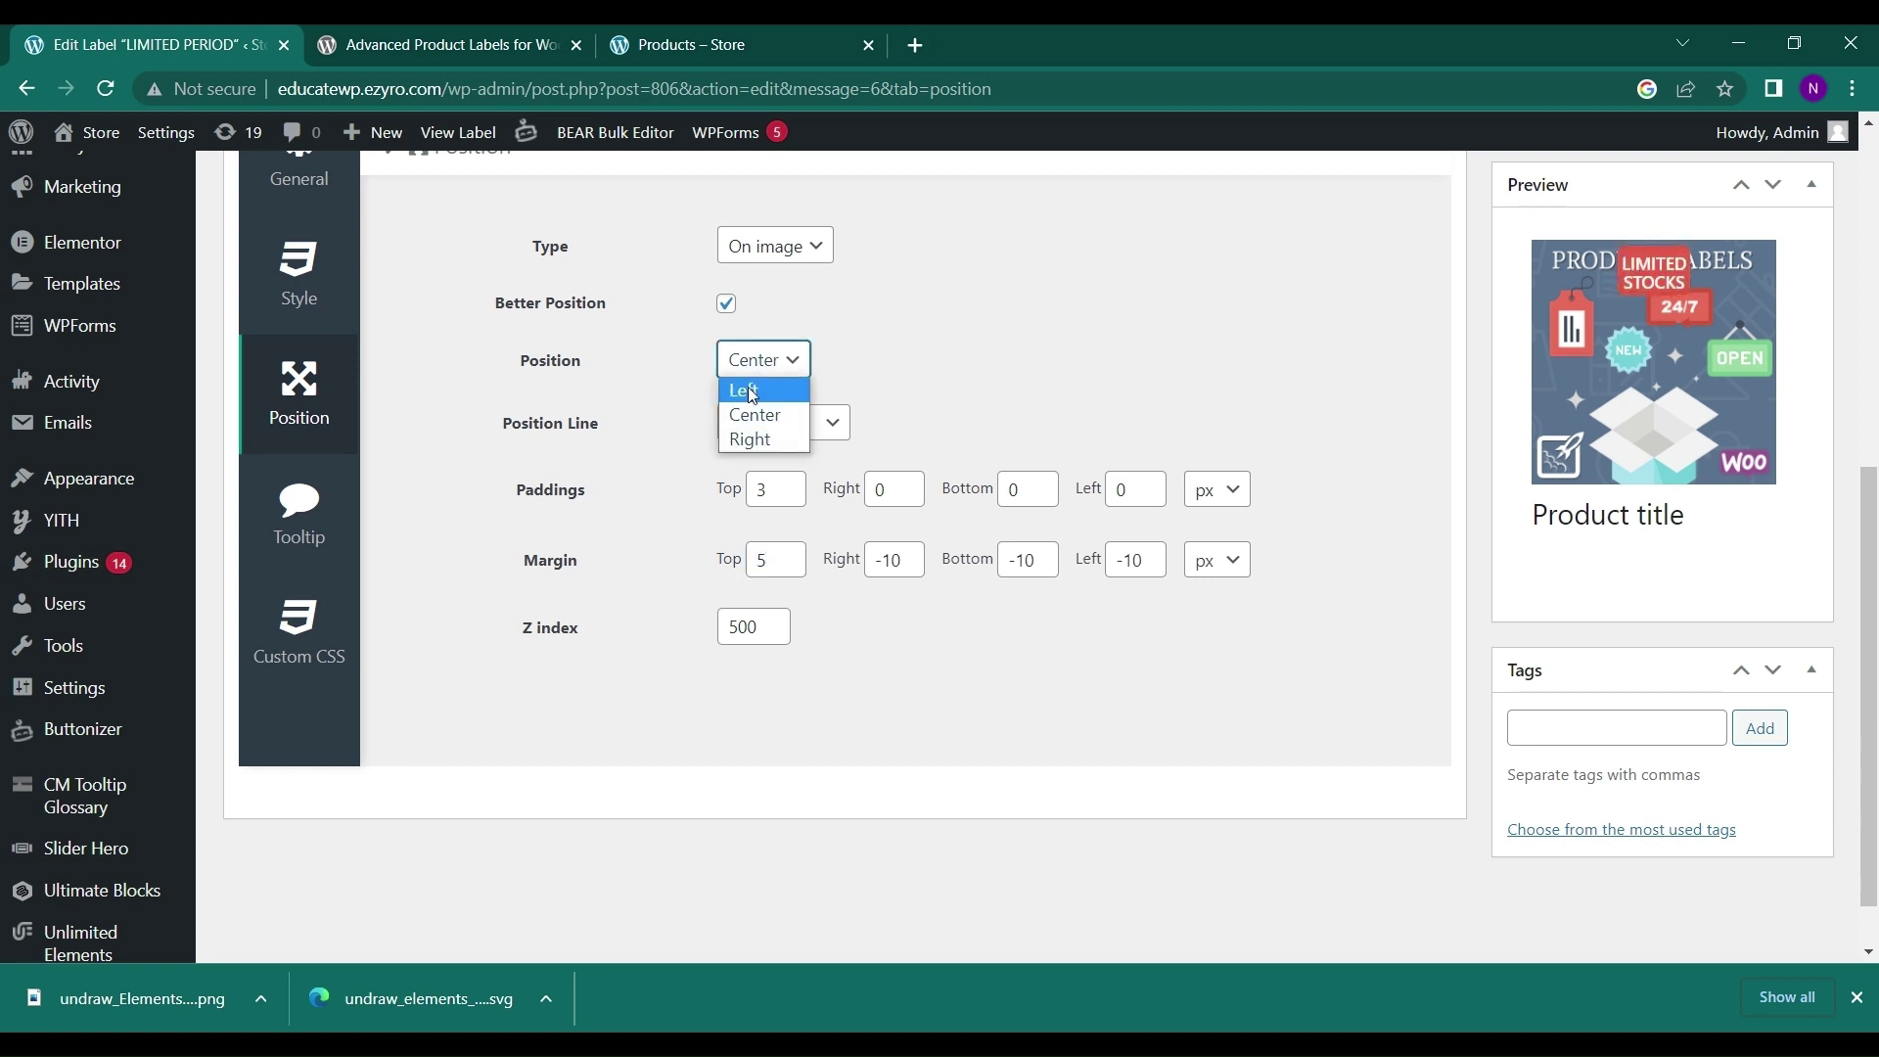
pyautogui.click(753, 439)
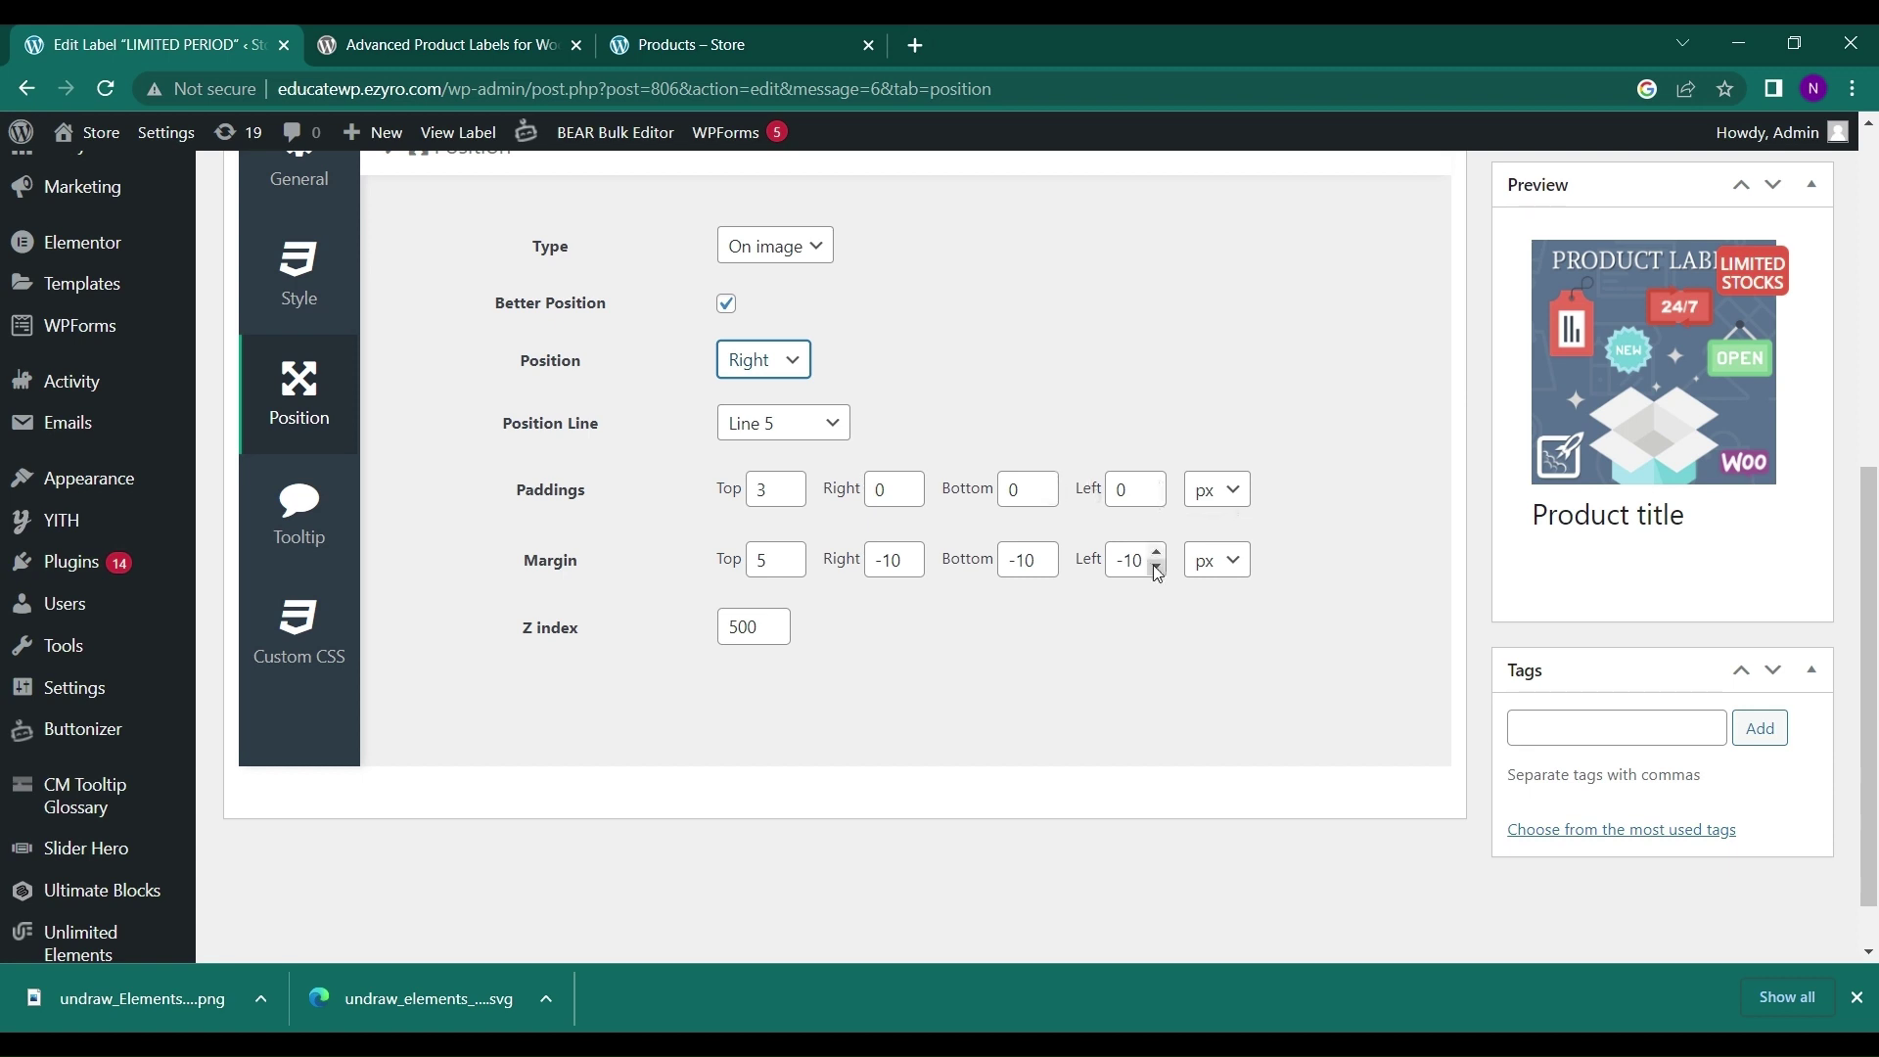
pyautogui.click(912, 558)
pyautogui.press('BackSpace')
pyautogui.press('BackSpace')
pyautogui.write('3')
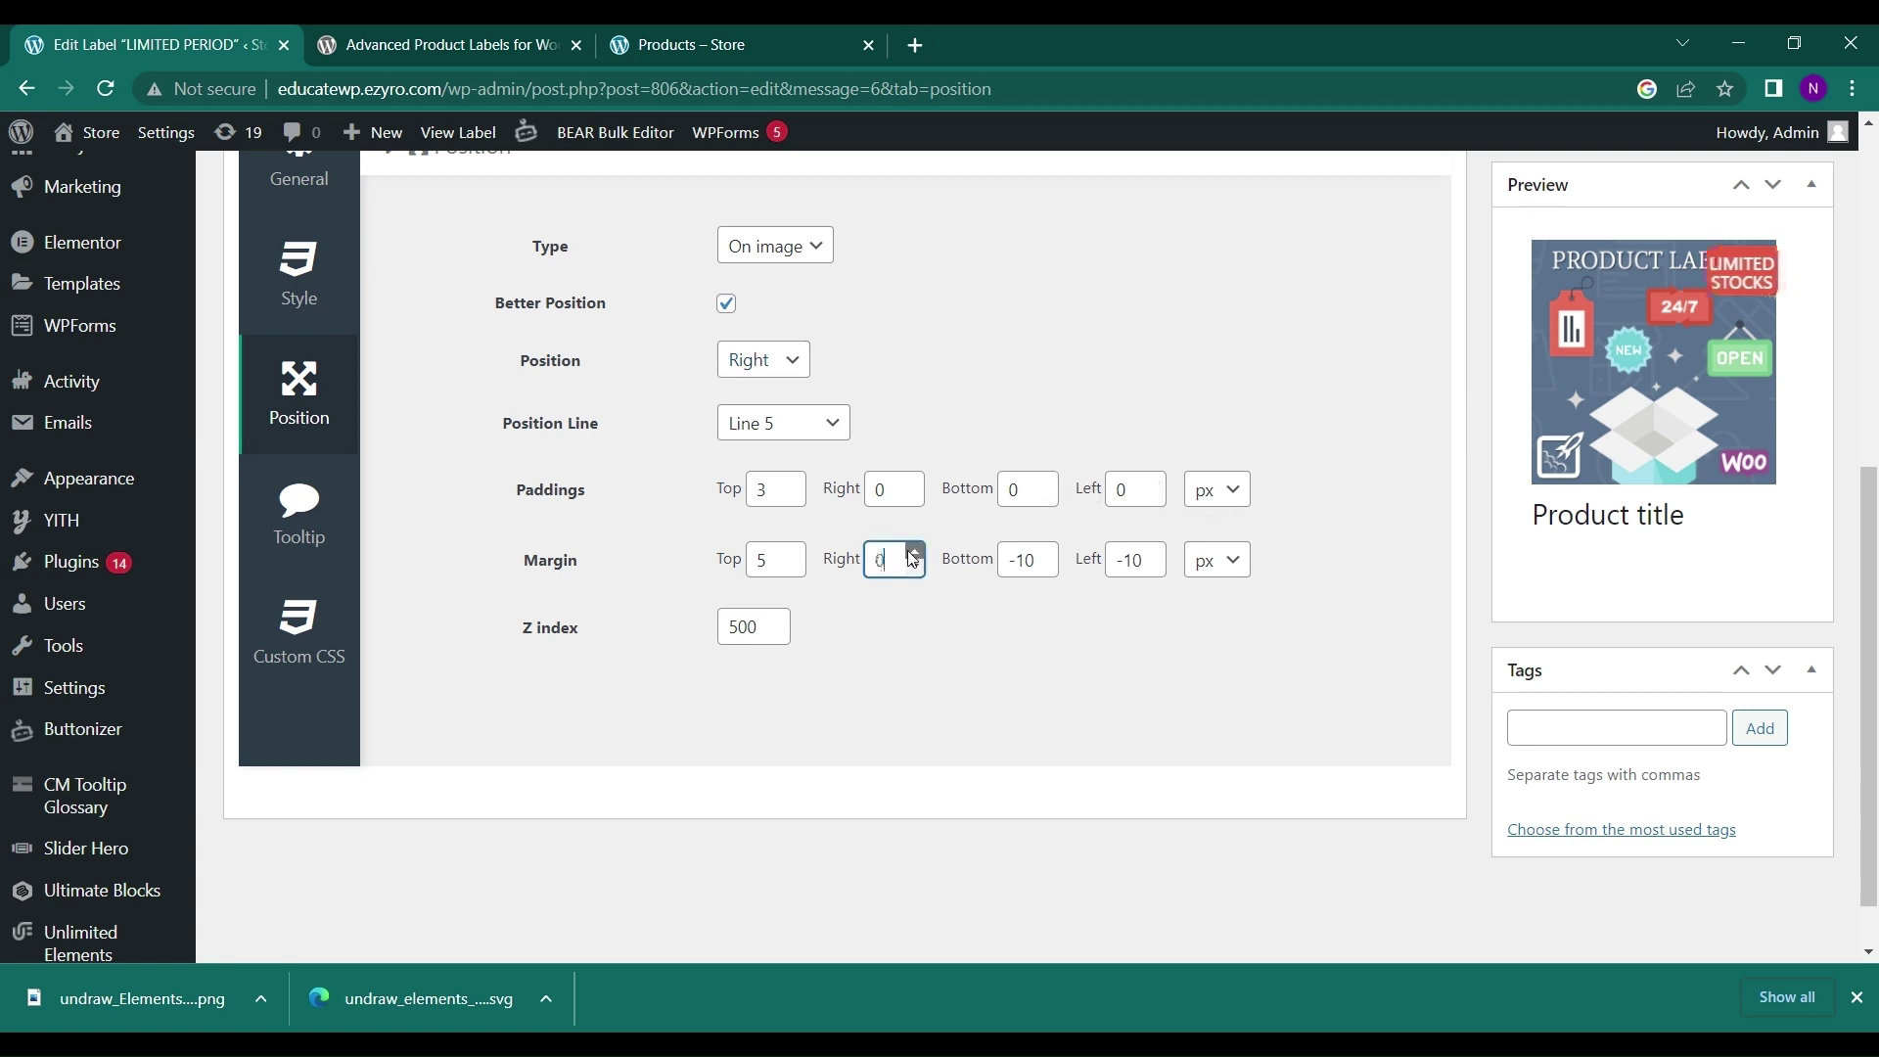
pyautogui.click(912, 553)
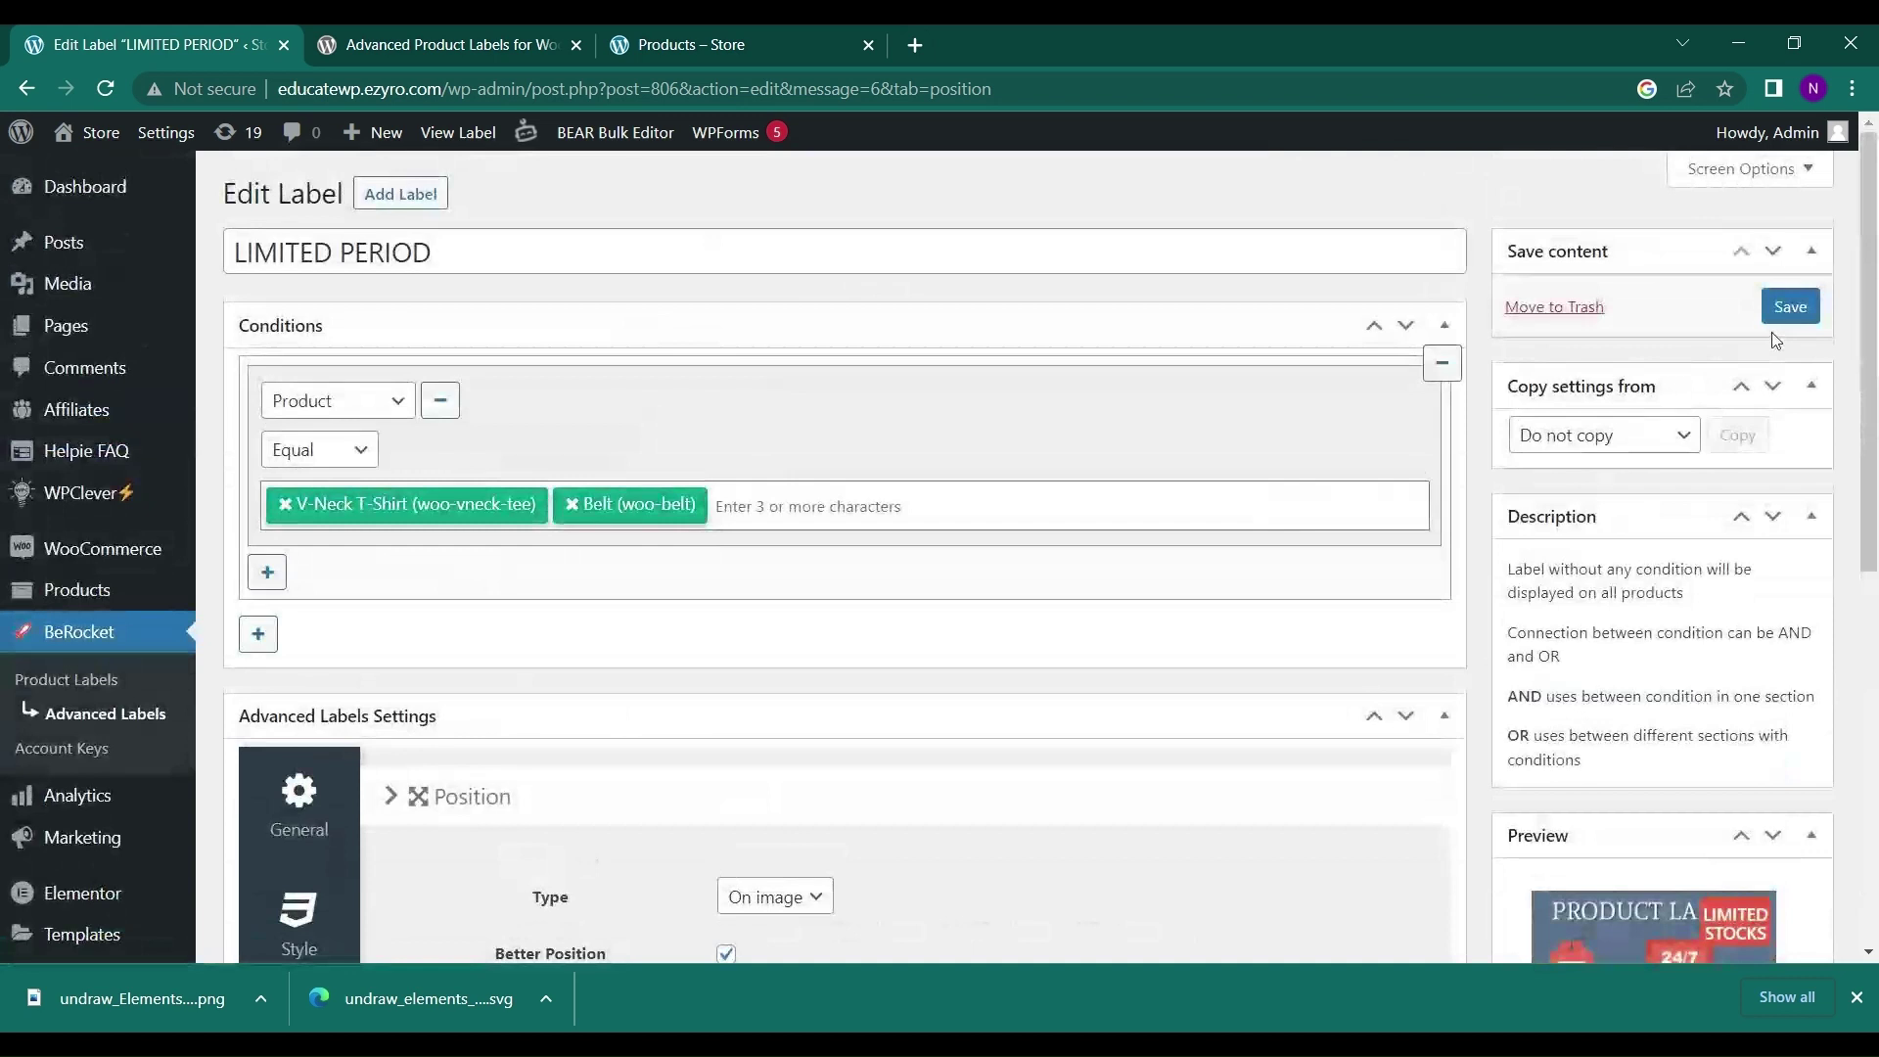
pyautogui.click(1788, 308)
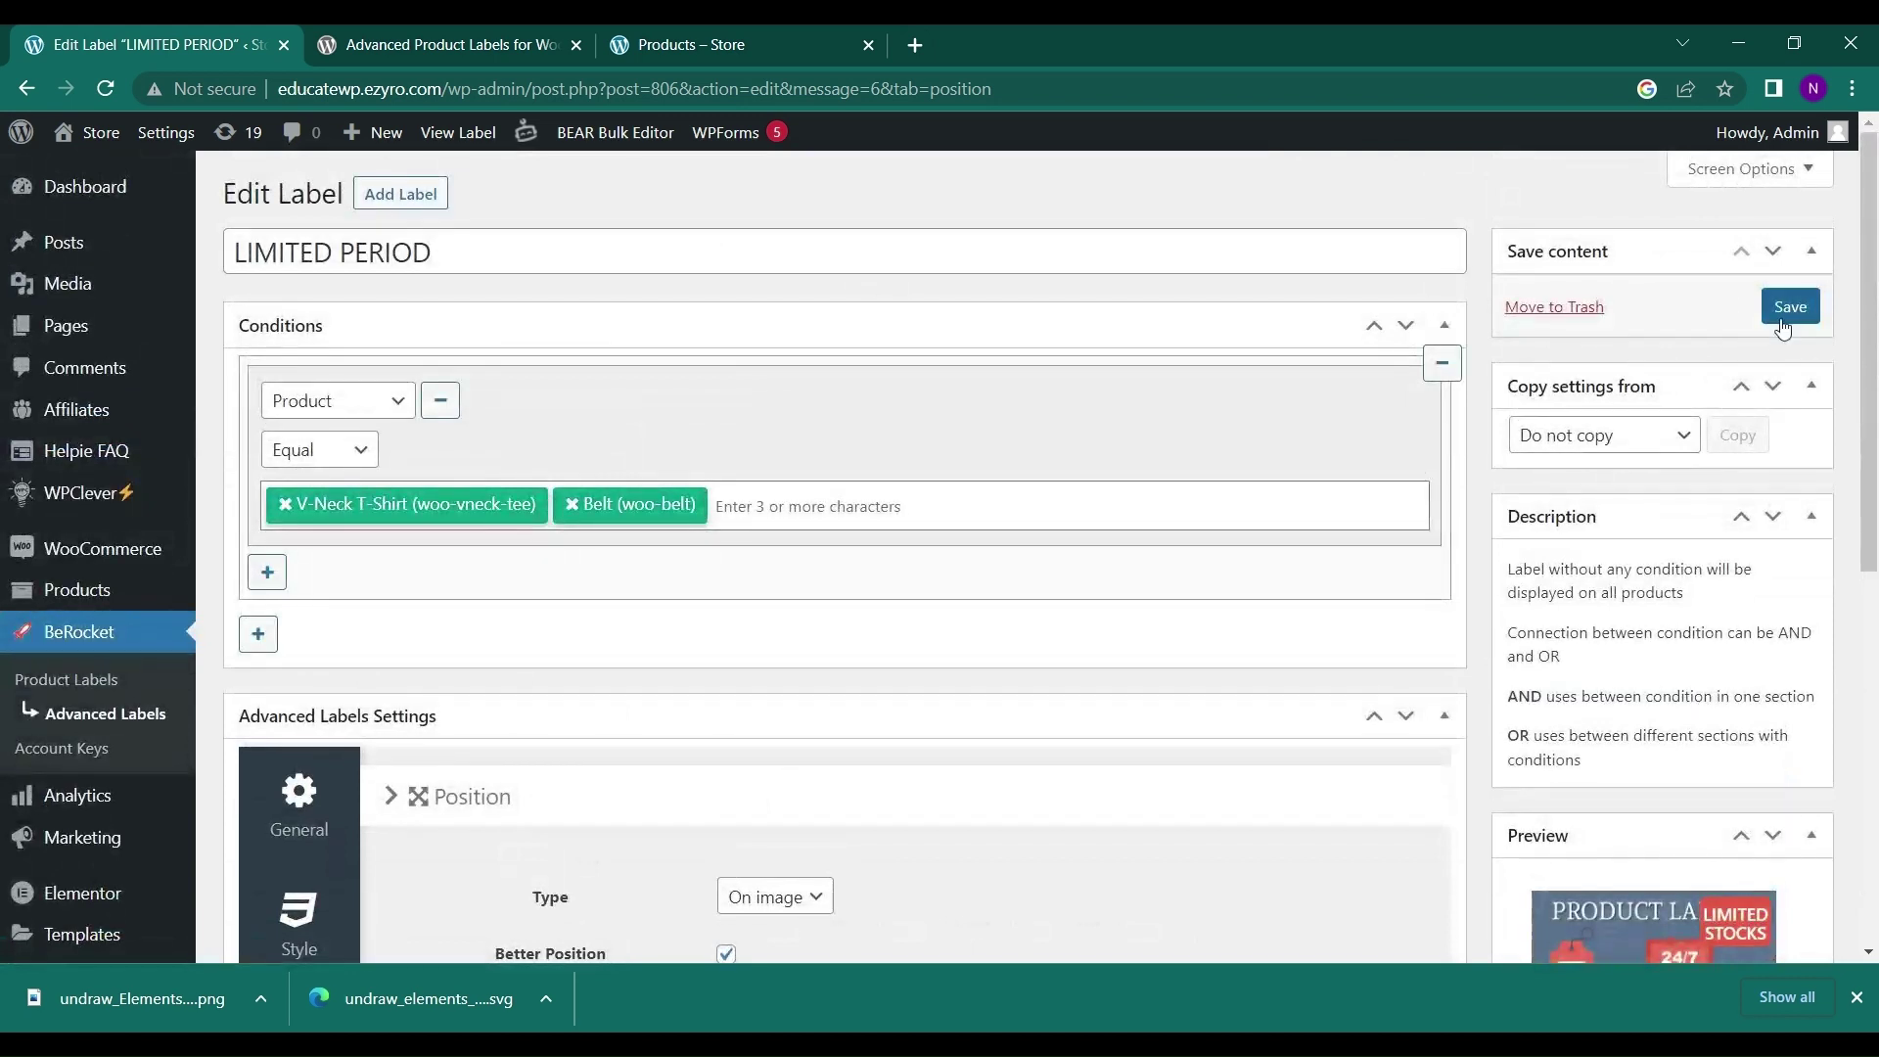
# - Reload the shop page, examine the LIMITED STOCKS label on the Belt product, and return to the label editor
pyautogui.click(687, 39)
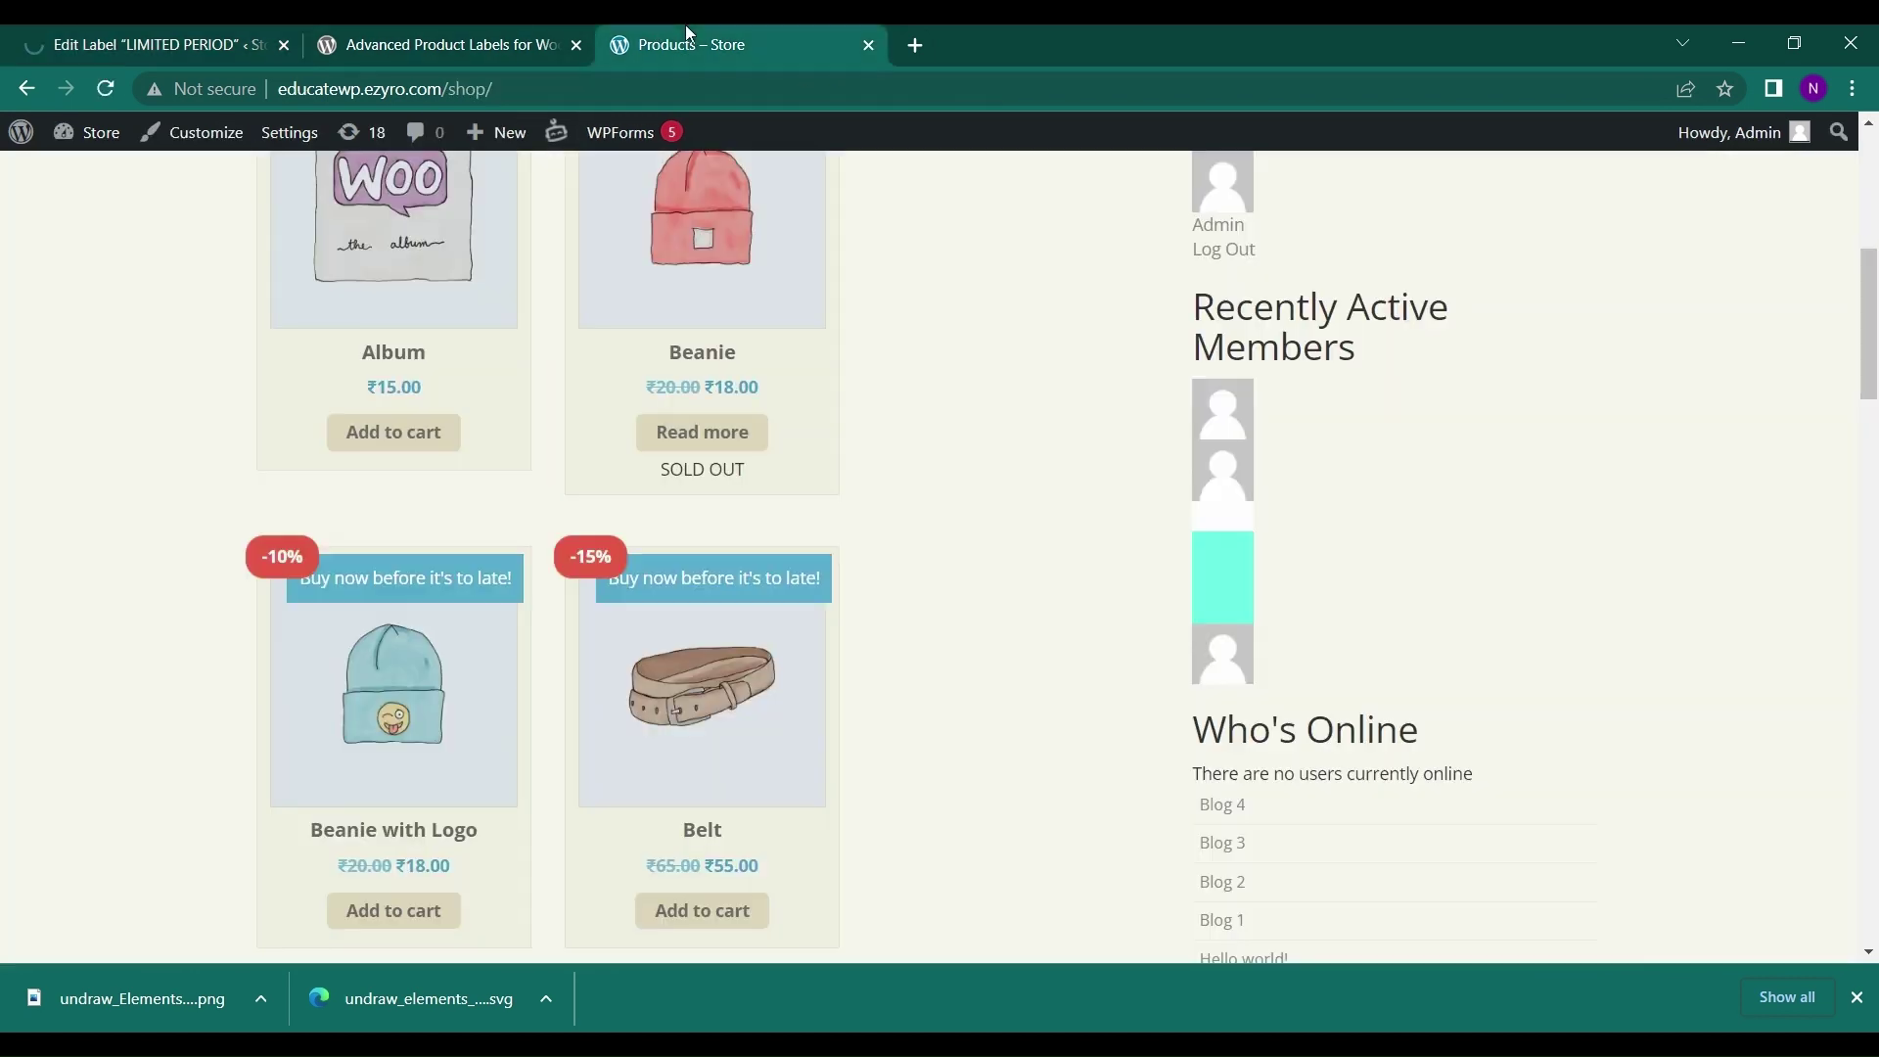
pyautogui.click(110, 86)
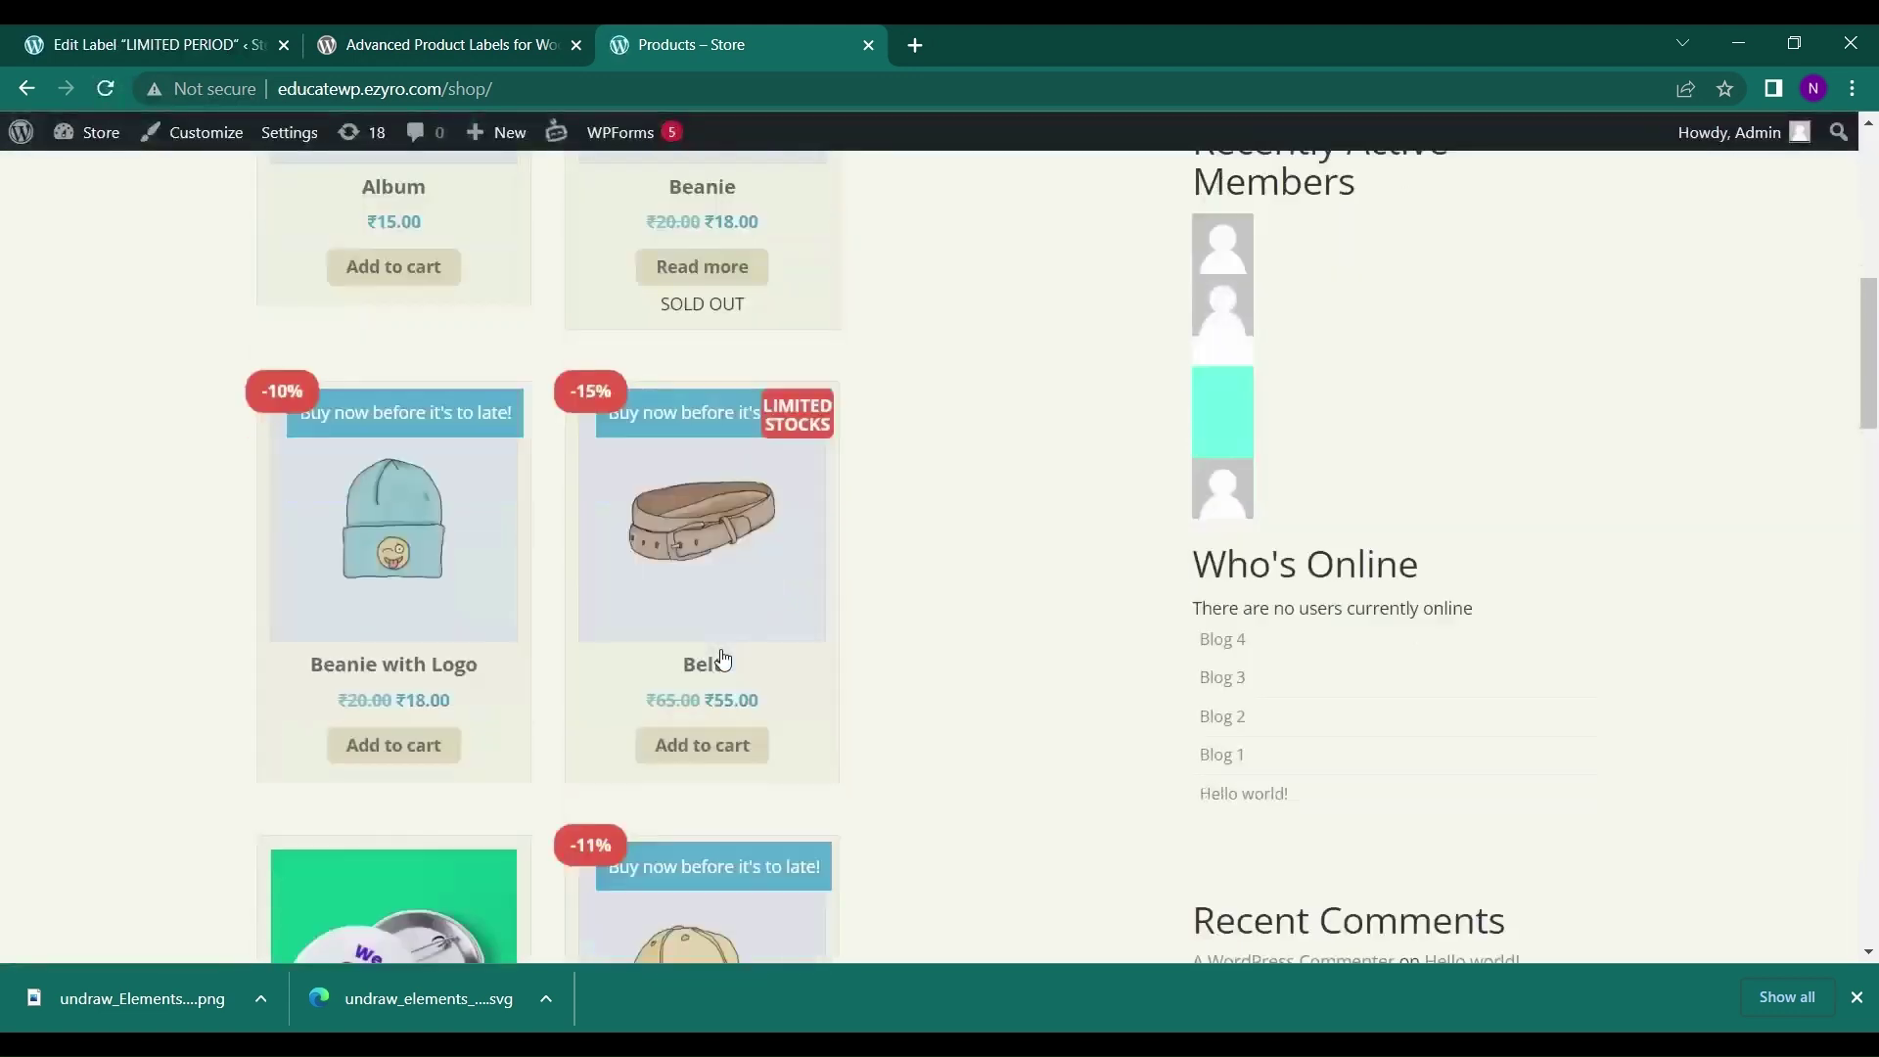
pyautogui.scroll(-1, 763, 538)
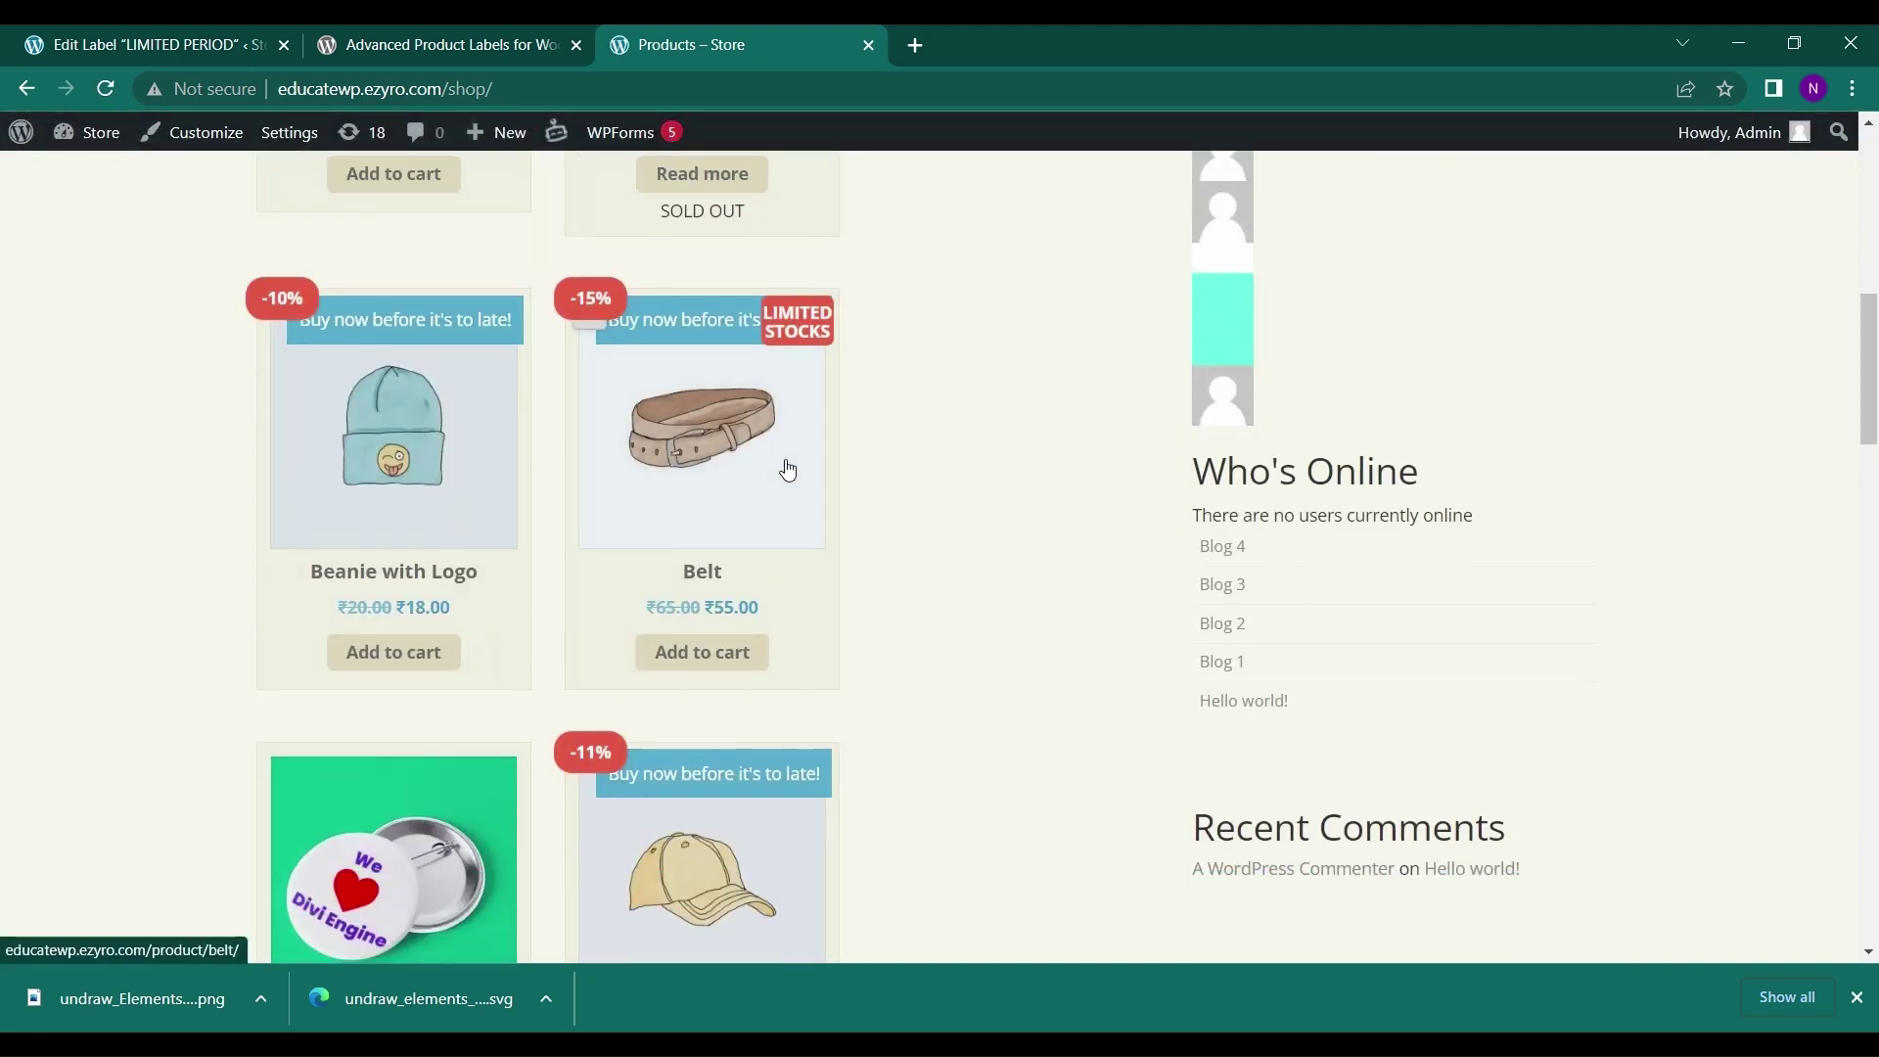
pyautogui.scroll(2, 784, 466)
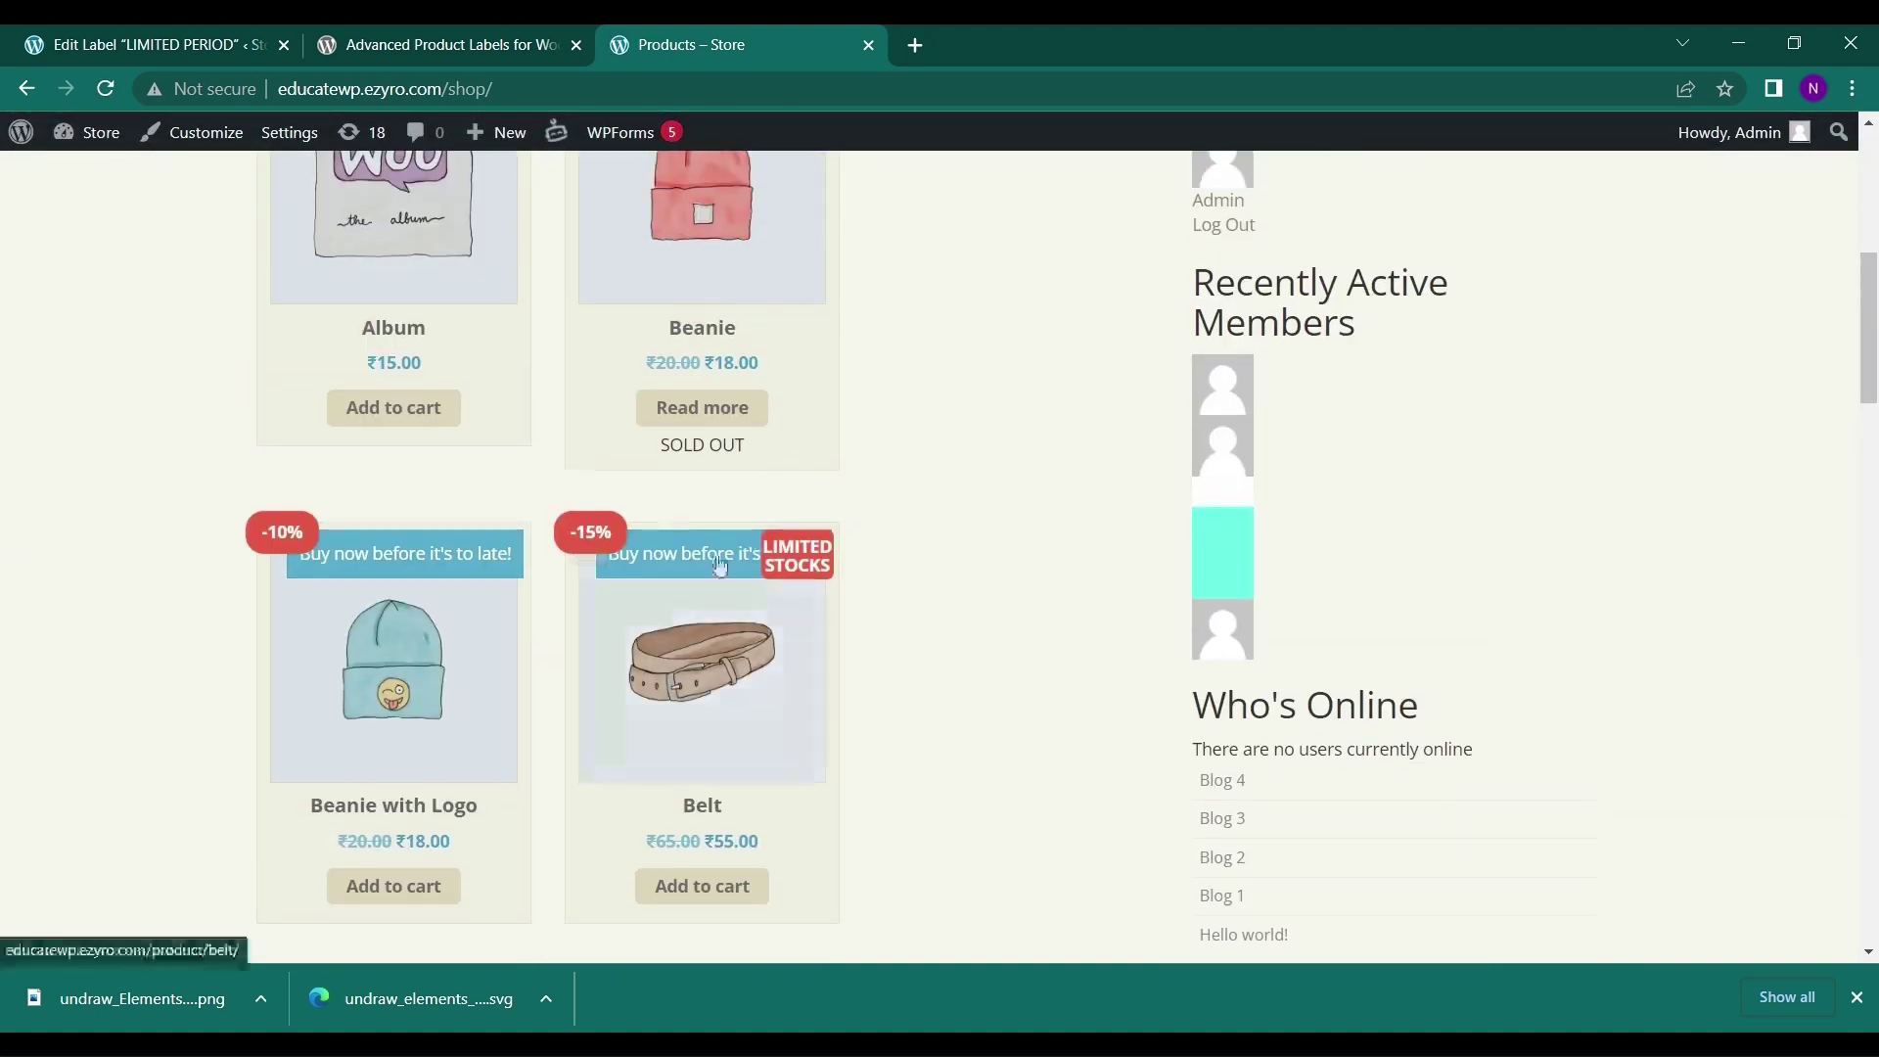
pyautogui.scroll(-1, 719, 565)
pyautogui.scroll(1, 719, 565)
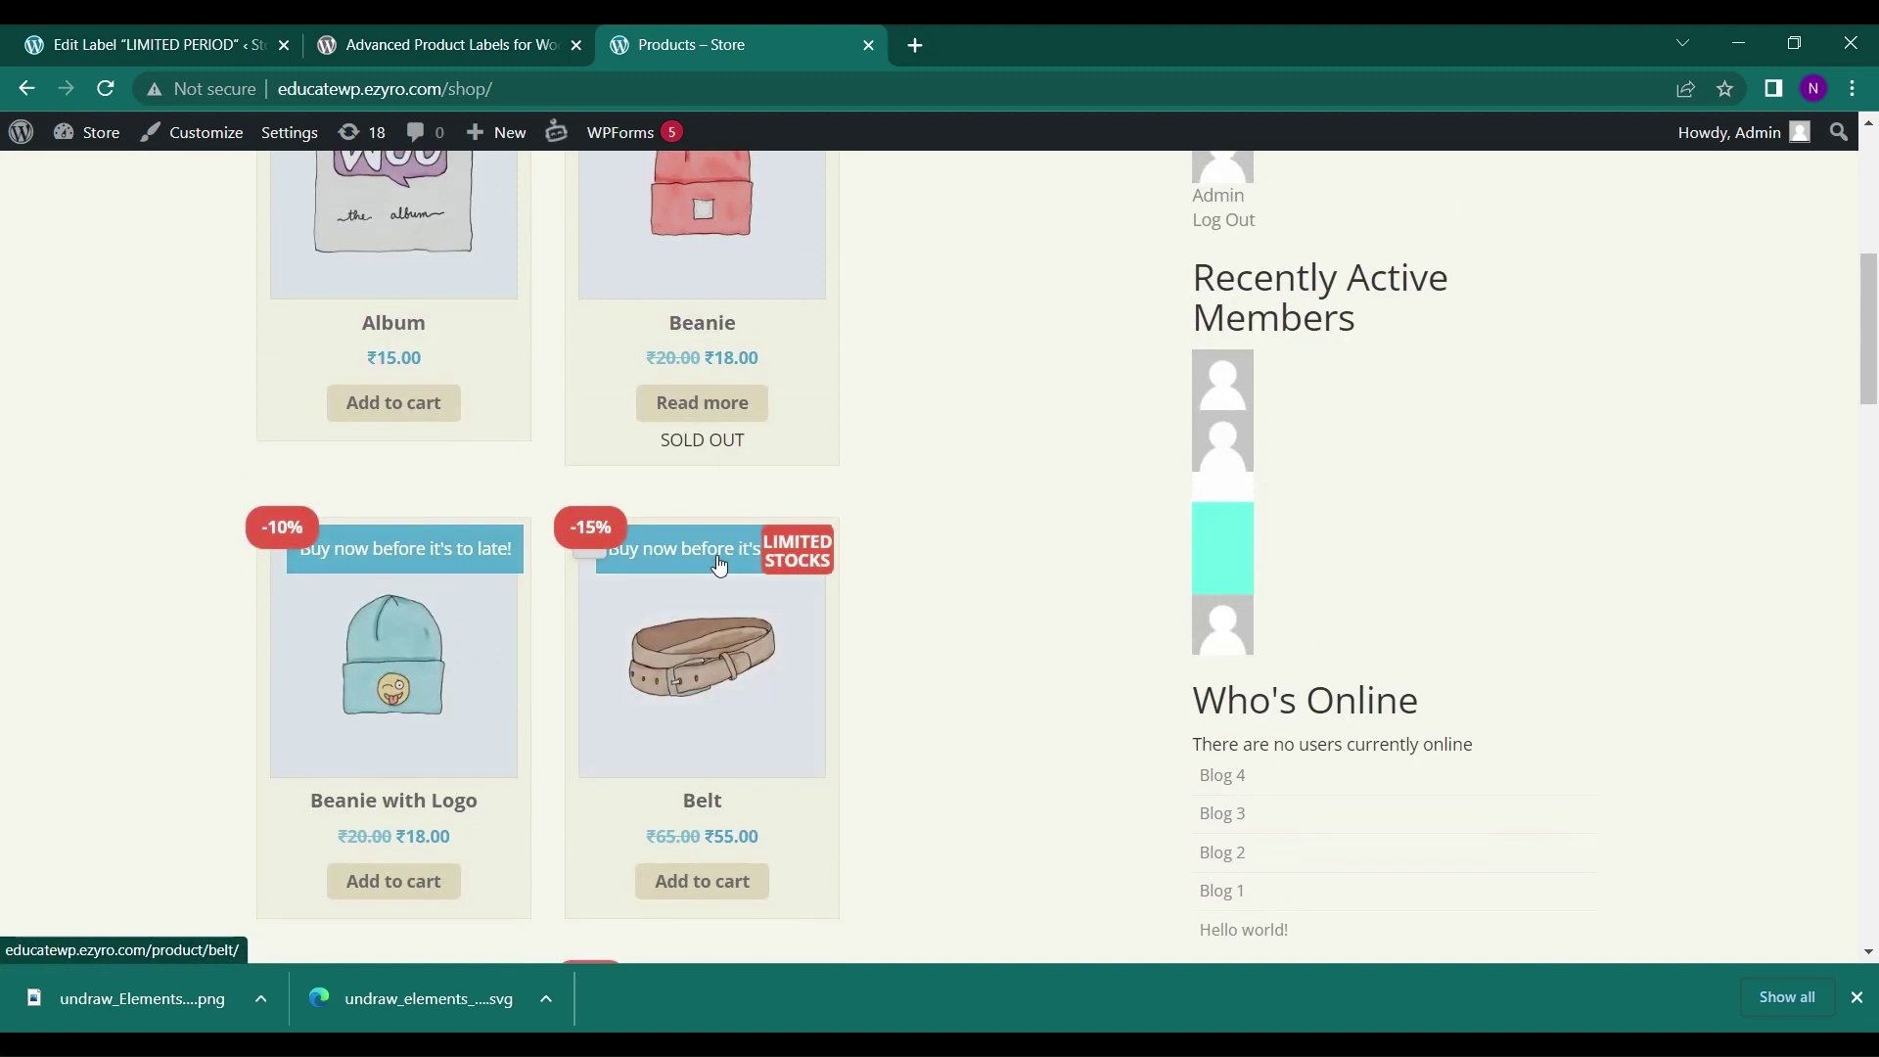
pyautogui.scroll(1, 719, 565)
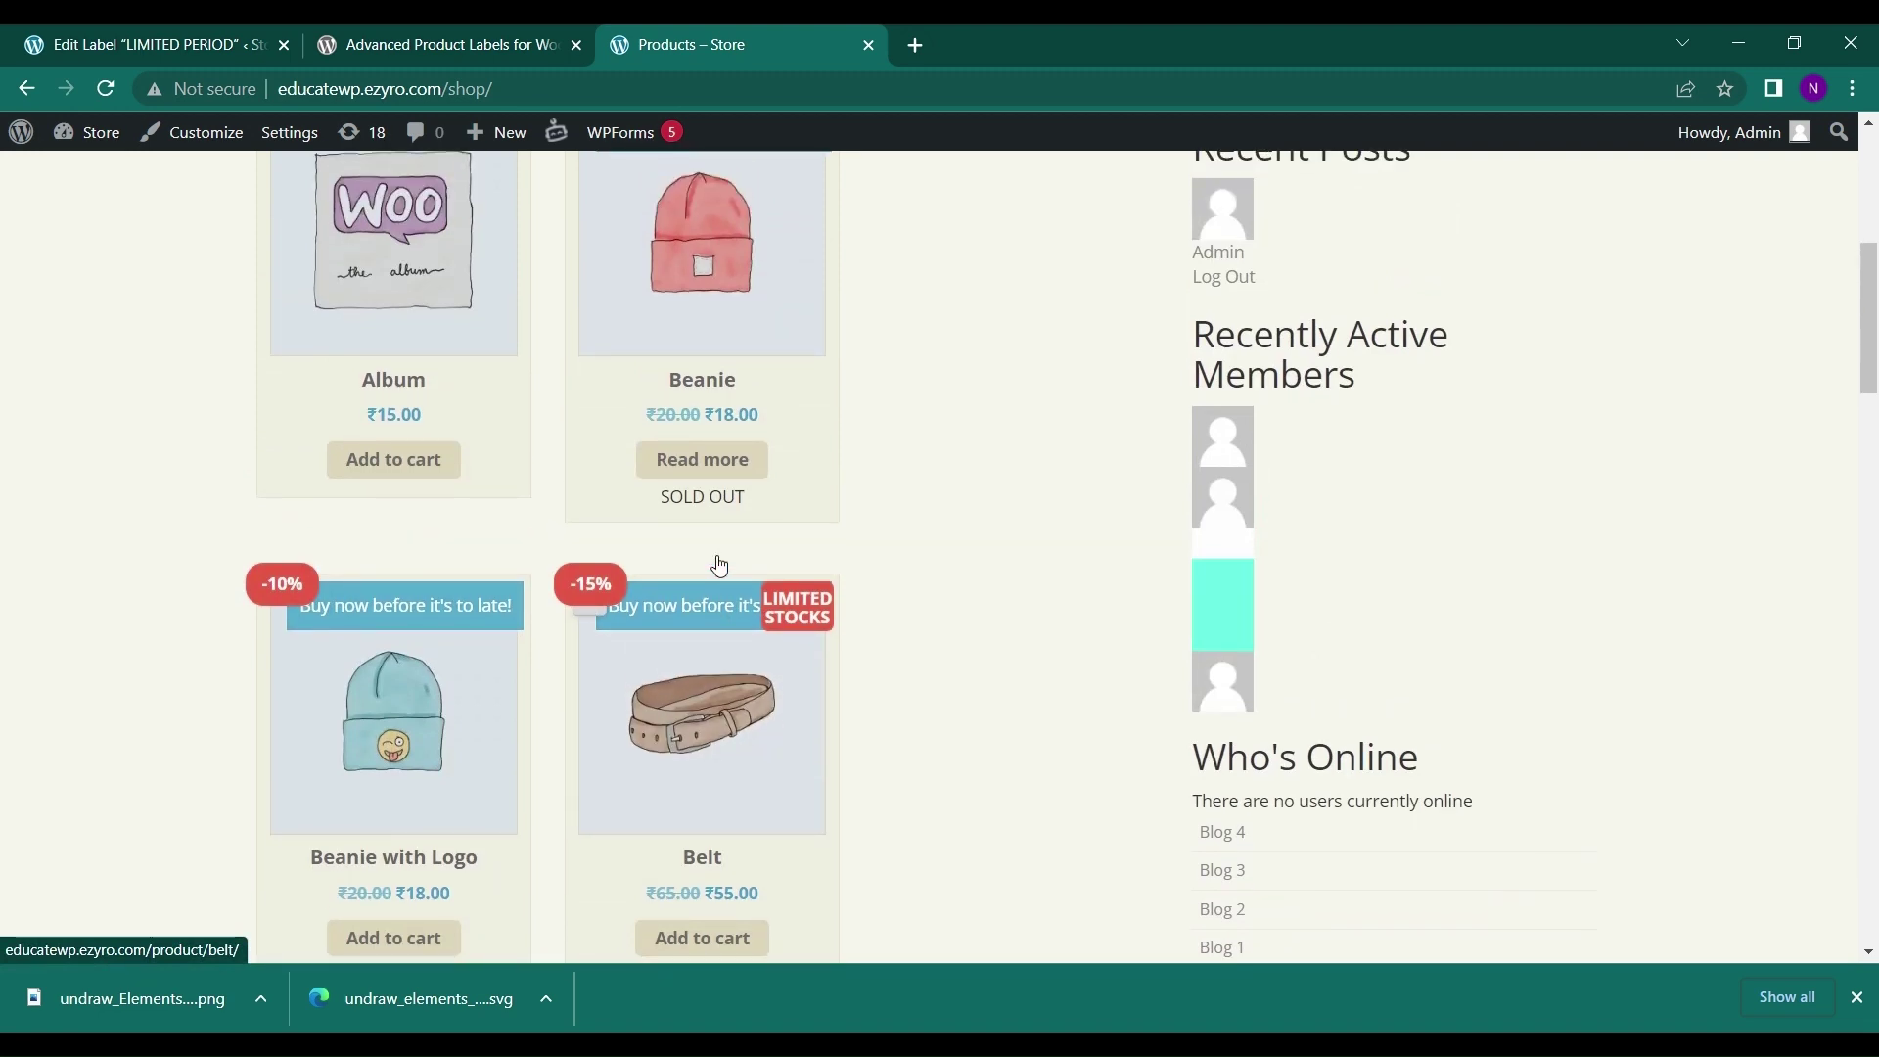
pyautogui.click(164, 34)
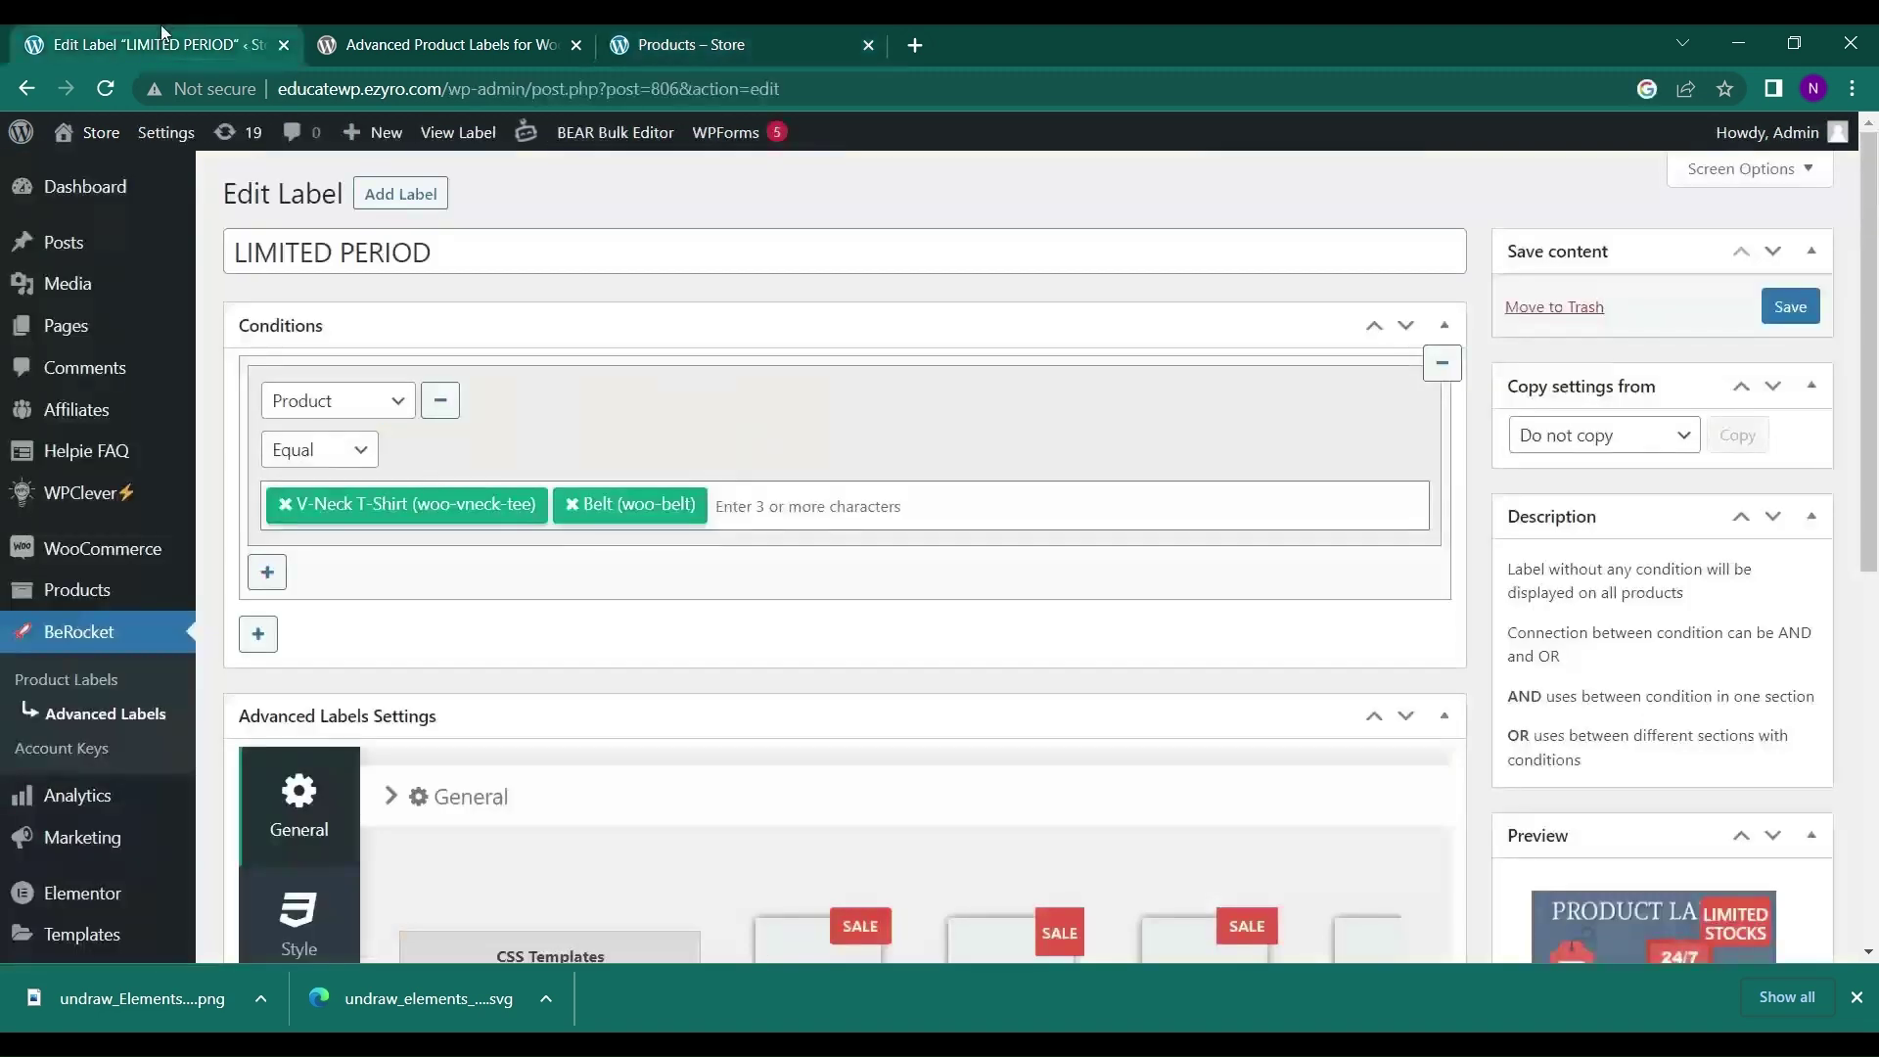